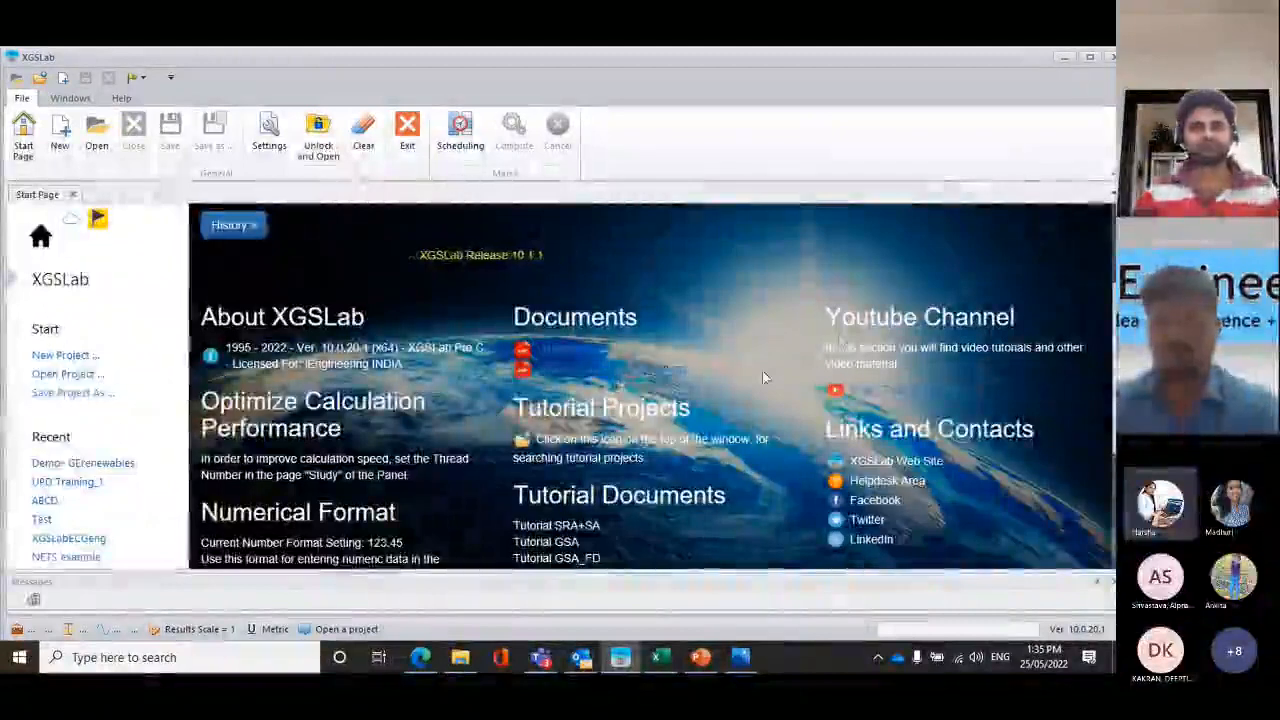
Look through the start page's documents and tutorial sections and the help guides offered for each module
{"action": "scroll", "coordinate": [850, 370], "scroll_direction": "down", "scroll_amount": 1}
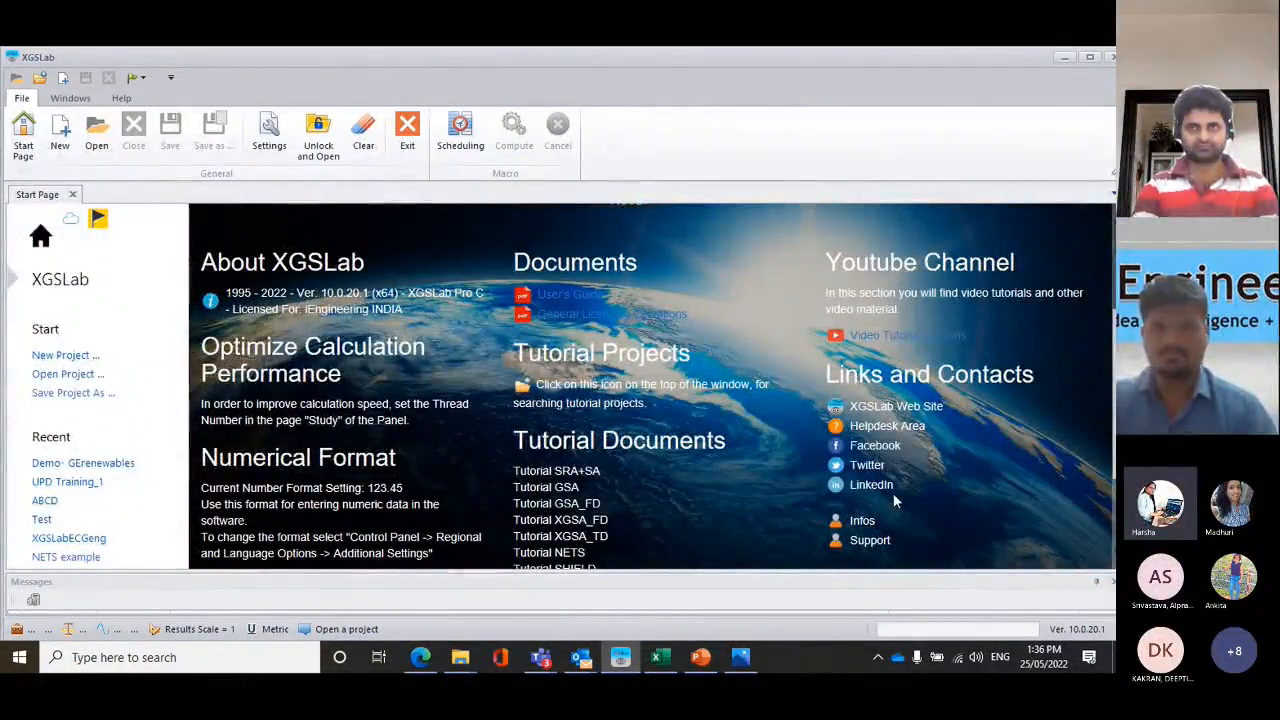
{"action": "scroll", "coordinate": [626, 461], "scroll_direction": "down", "scroll_amount": 1}
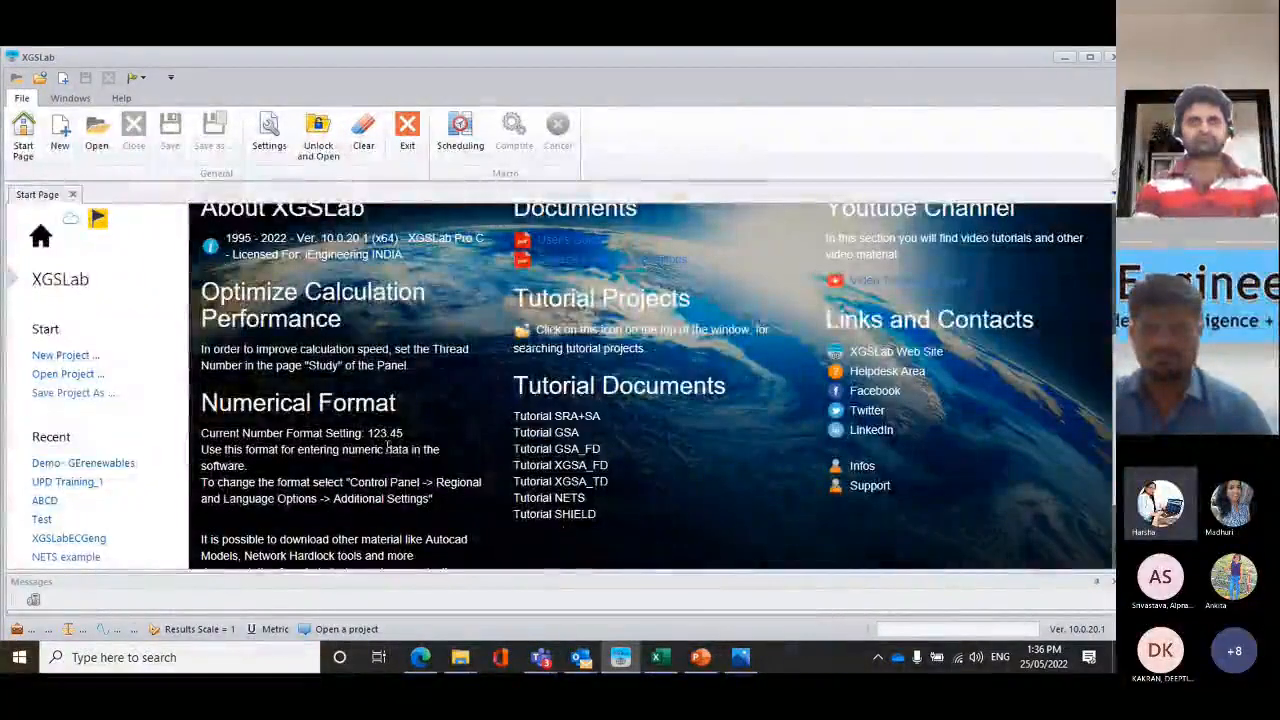
{"action": "scroll", "coordinate": [476, 395], "scroll_direction": "down", "scroll_amount": 2}
{"action": "scroll", "coordinate": [381, 403], "scroll_direction": "up", "scroll_amount": 3}
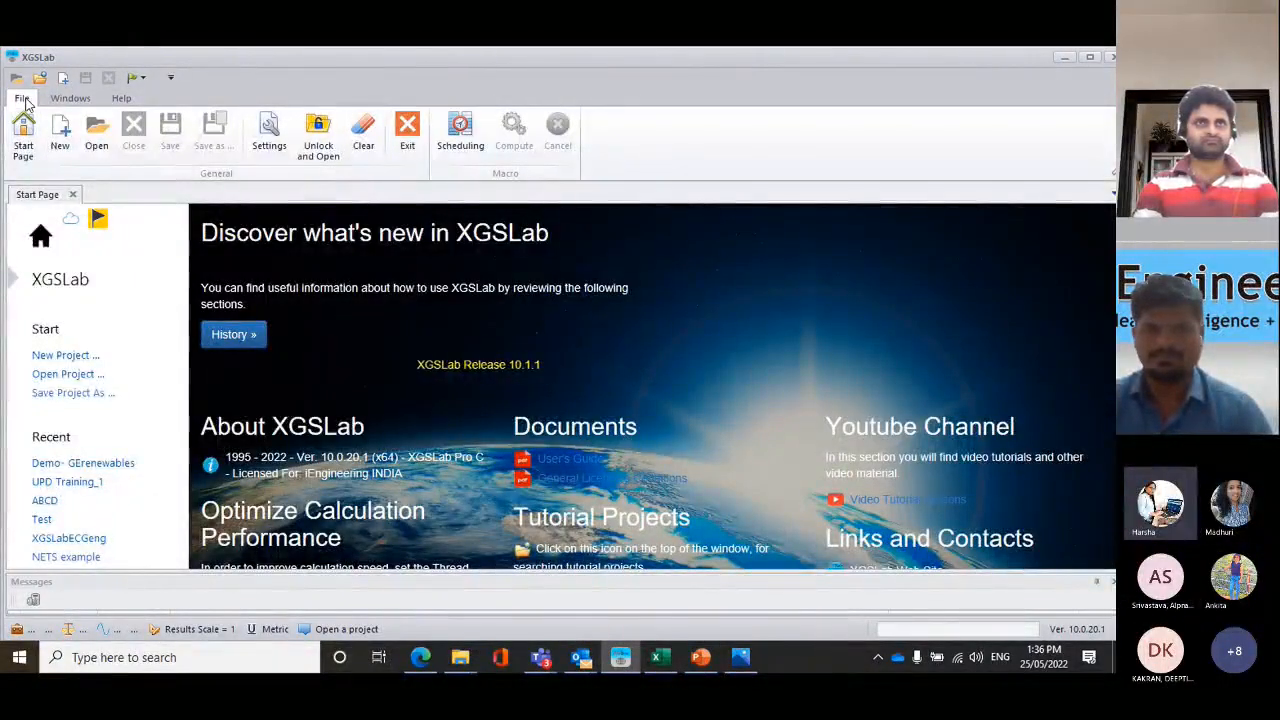
{"action": "left_click", "coordinate": [78, 100]}
{"action": "left_click", "coordinate": [124, 101]}
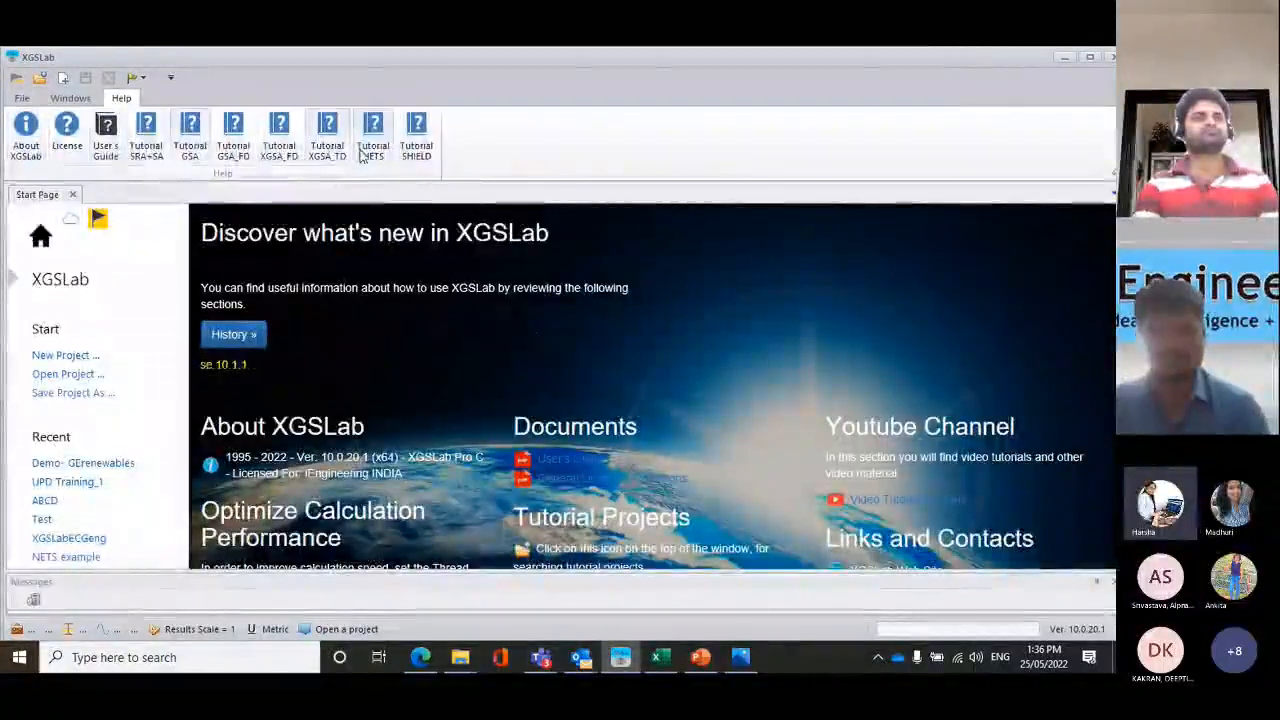
{"action": "left_click", "coordinate": [21, 100]}
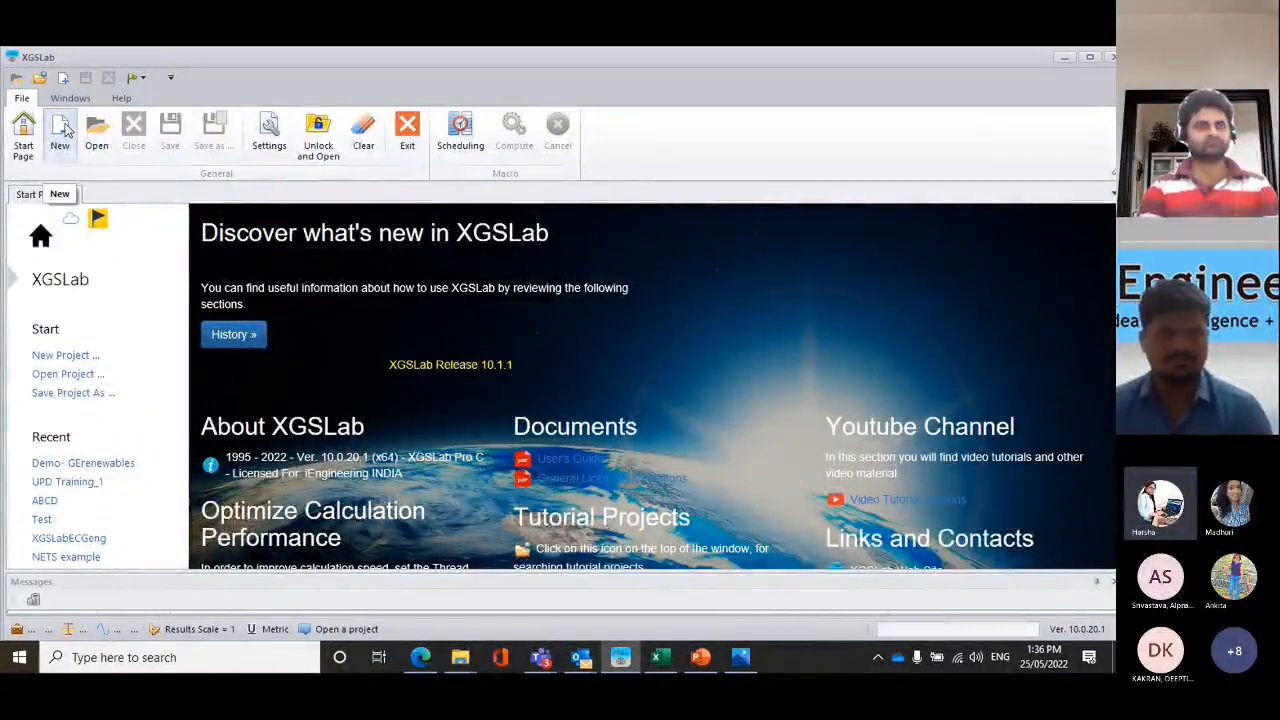
Create a new project on the Desktop with the file name Demo for GE renewables
{"action": "left_click", "coordinate": [64, 128]}
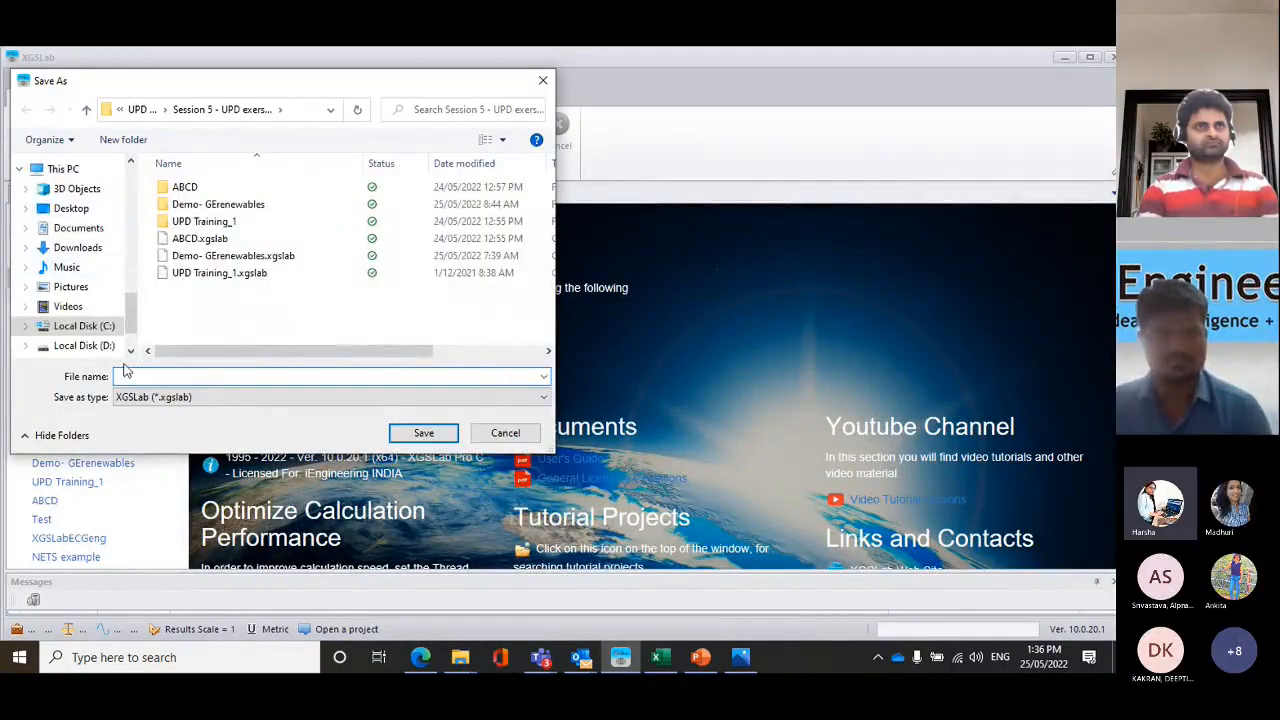
{"action": "scroll", "coordinate": [100, 285], "scroll_direction": "up", "scroll_amount": 7}
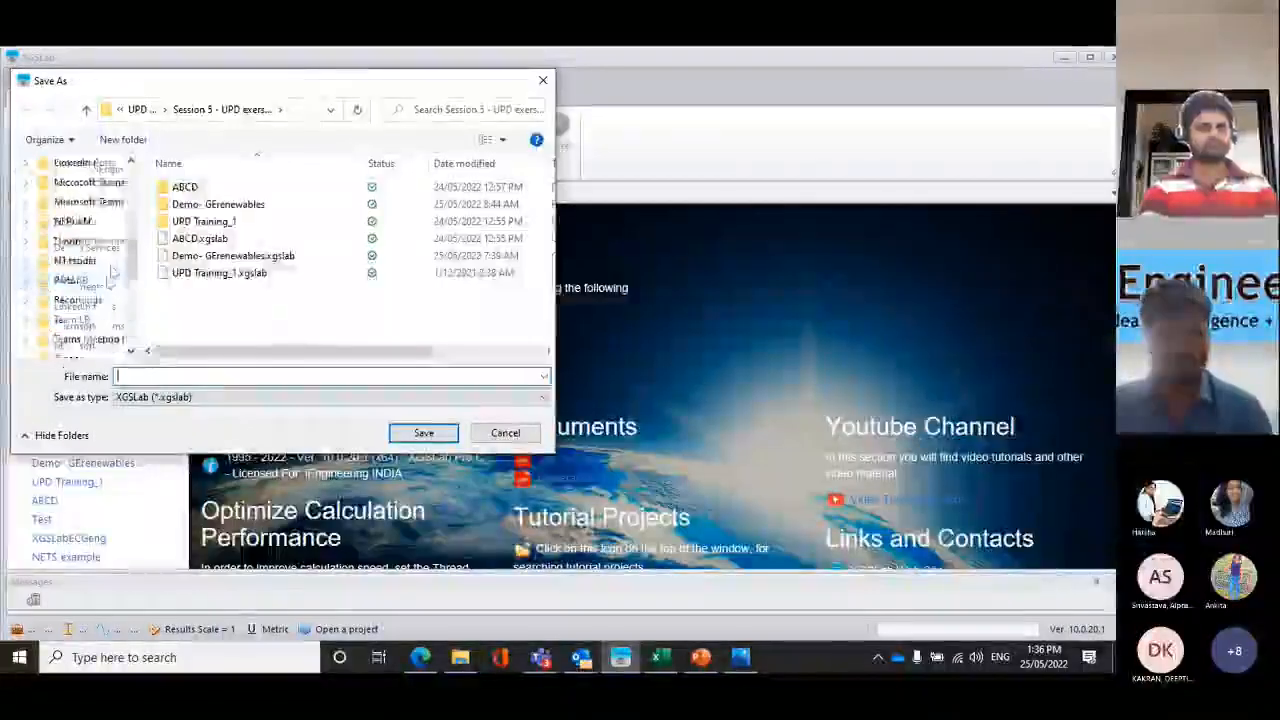
{"action": "left_click", "coordinate": [71, 195]}
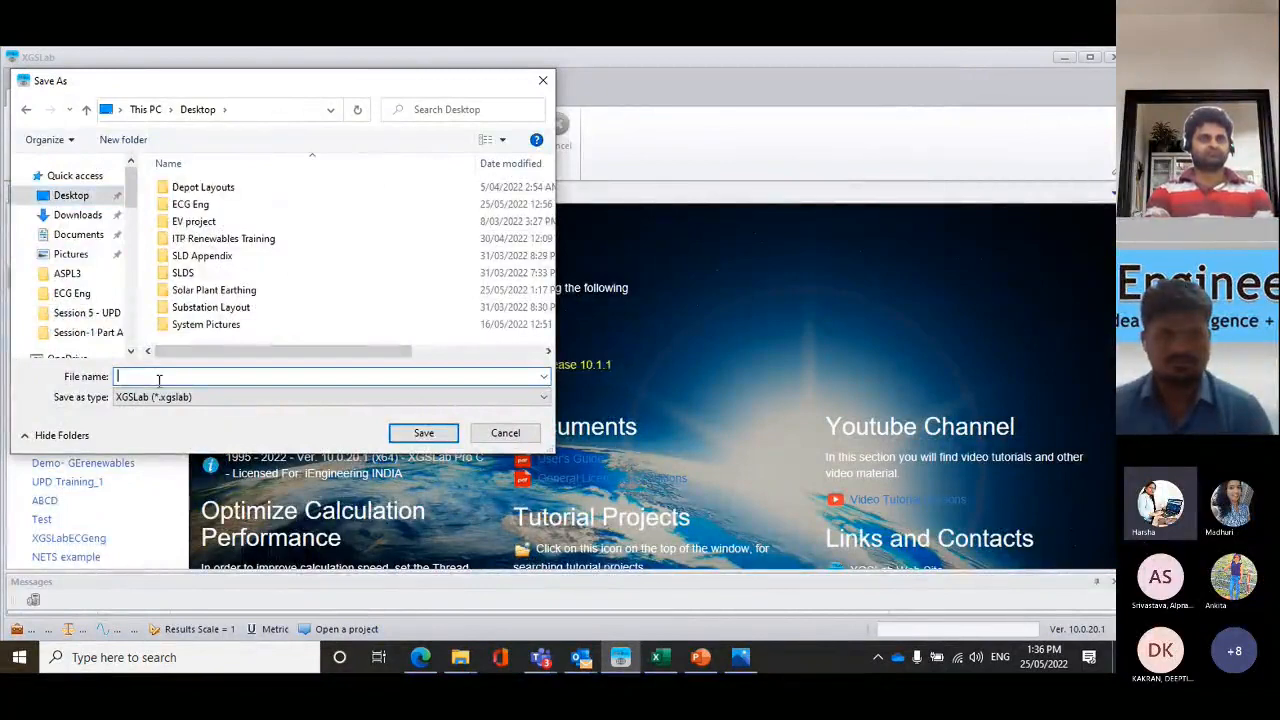
{"action": "type", "text": "Demo"}
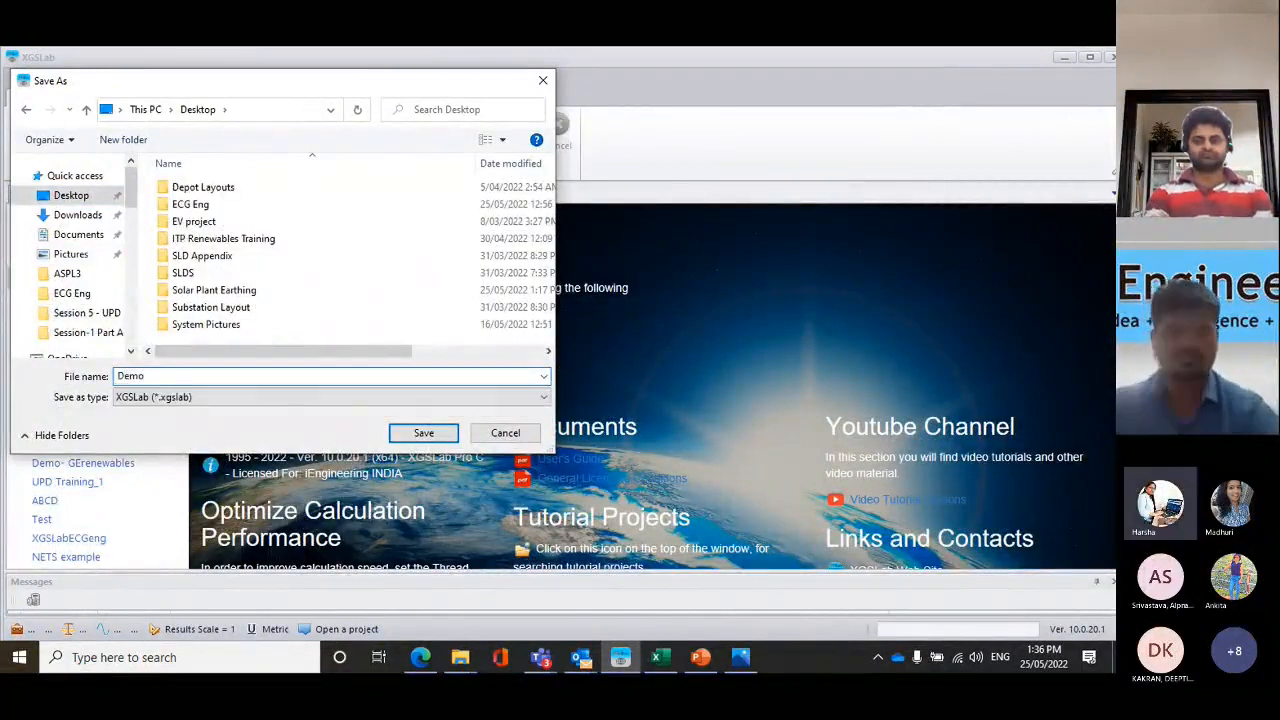
{"action": "type", "text": " for"}
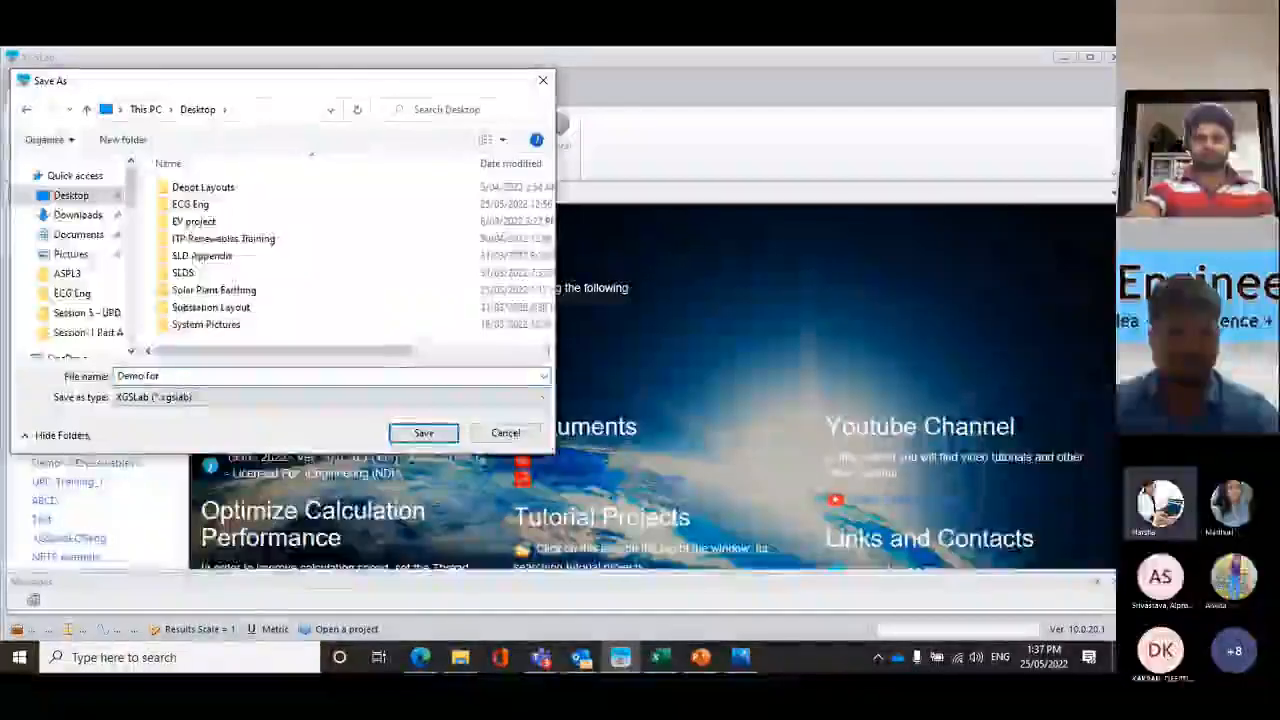
{"action": "type", "text": " GE renewables"}
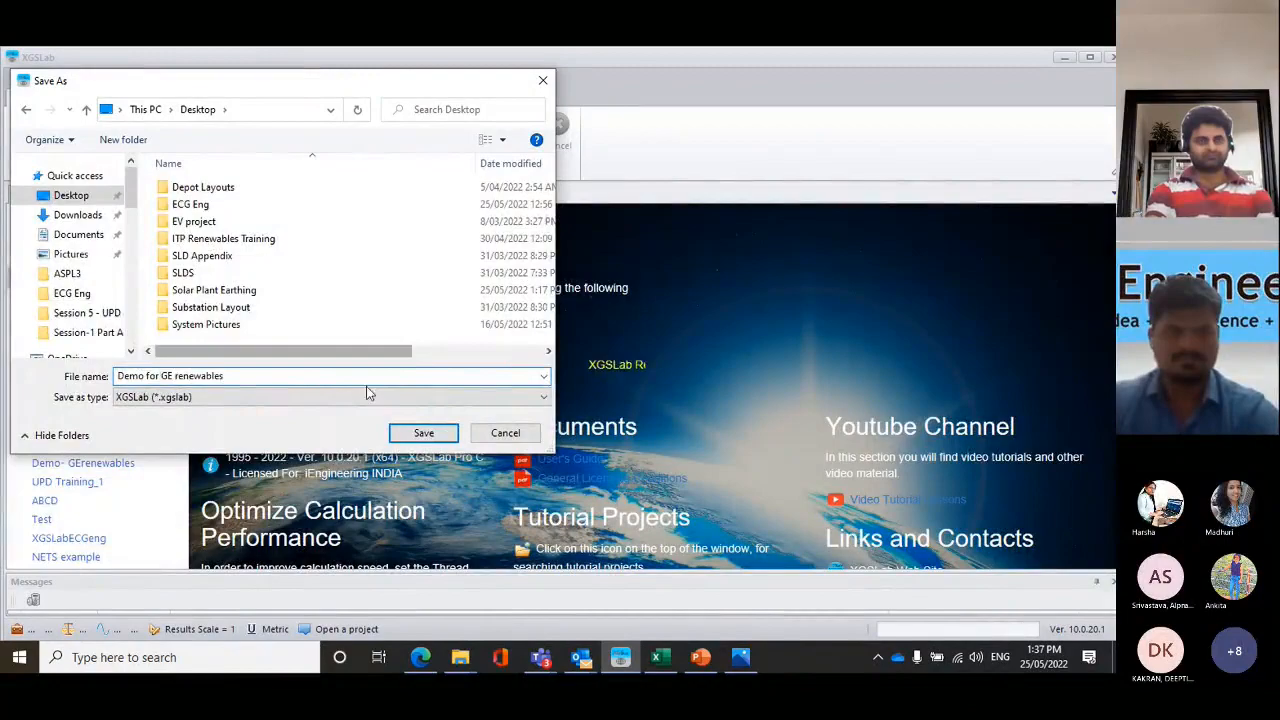
{"action": "left_click", "coordinate": [420, 432]}
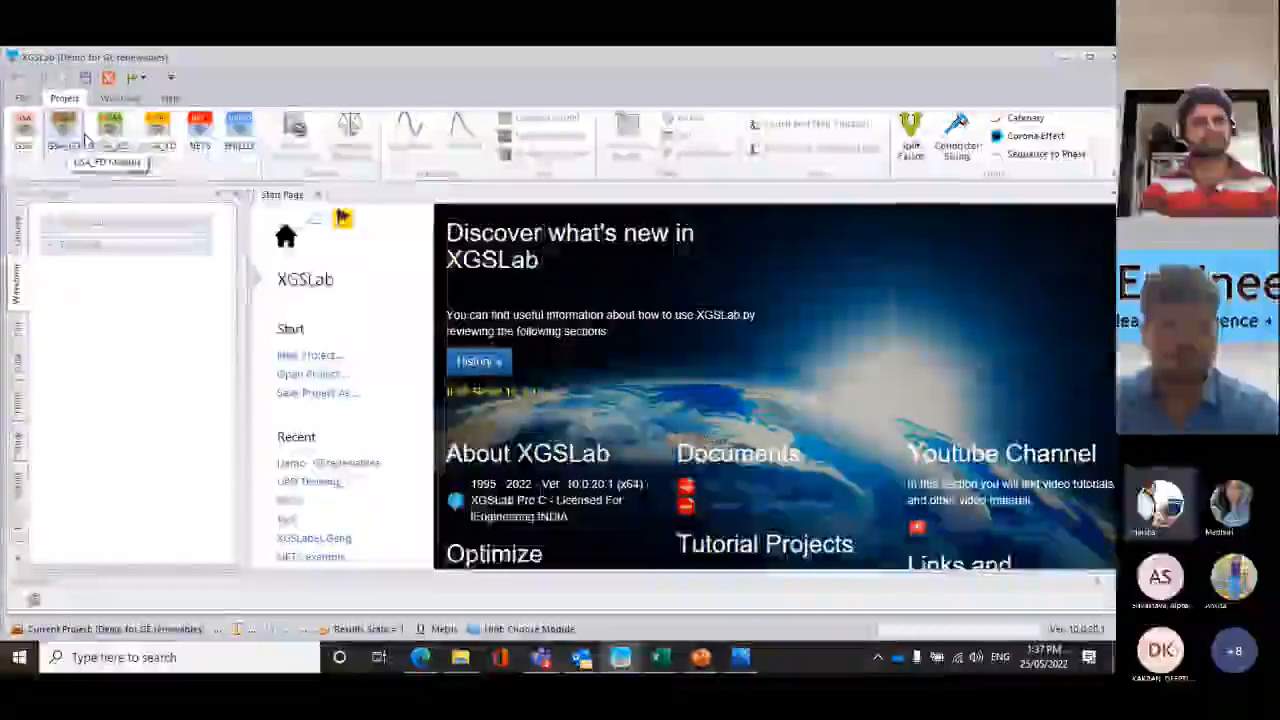
Activate the GSA_FD module and enter GE Renewables as the customer company in the project information
{"action": "left_click", "coordinate": [84, 138]}
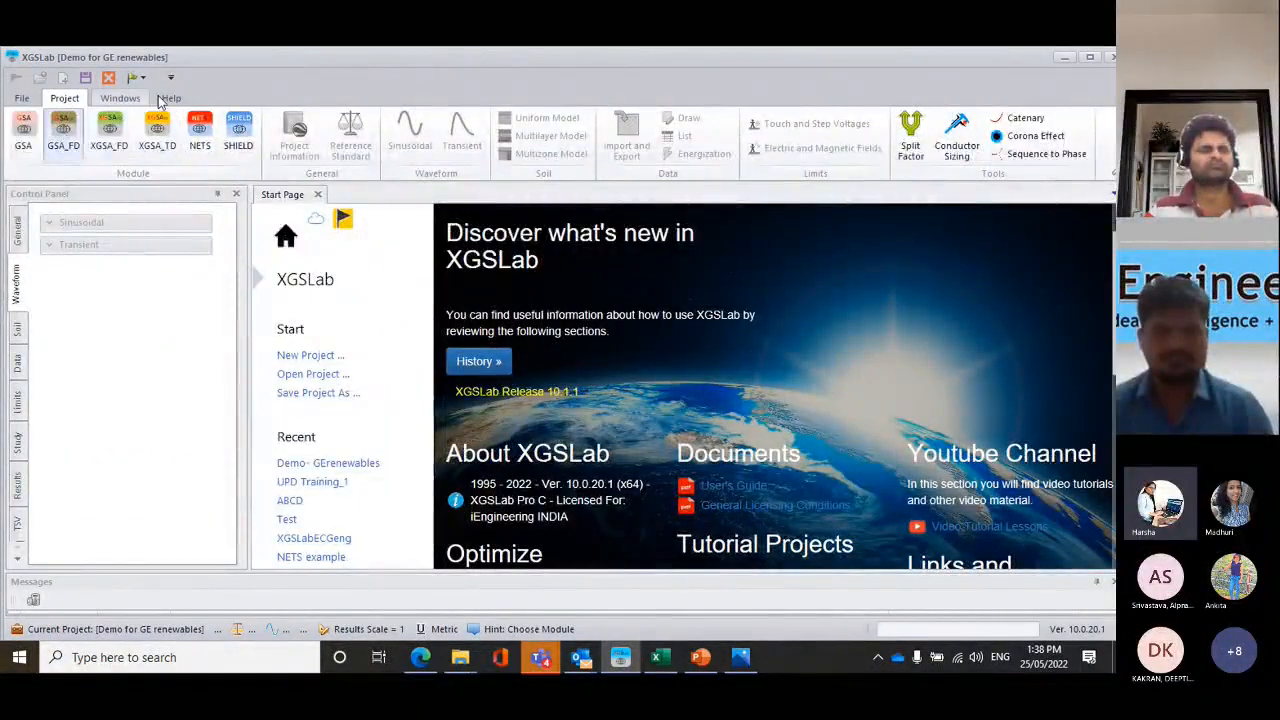
{"action": "left_click", "coordinate": [68, 125]}
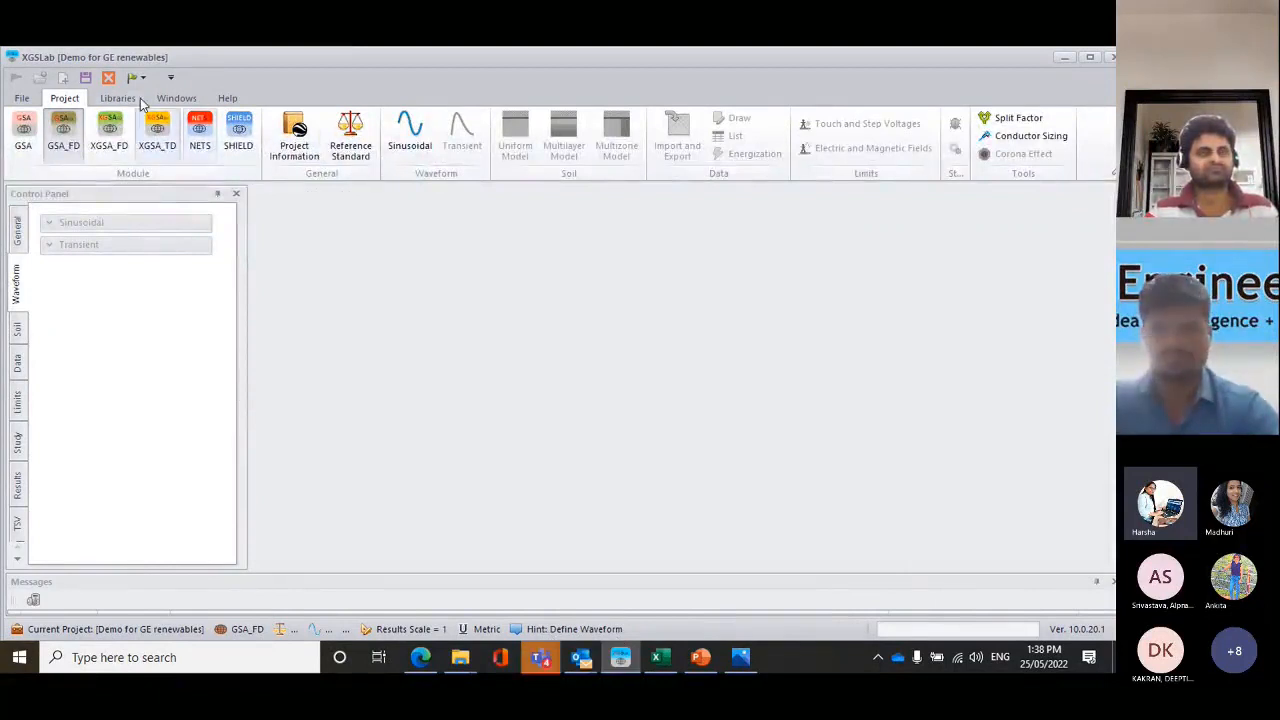
{"action": "left_click", "coordinate": [297, 130]}
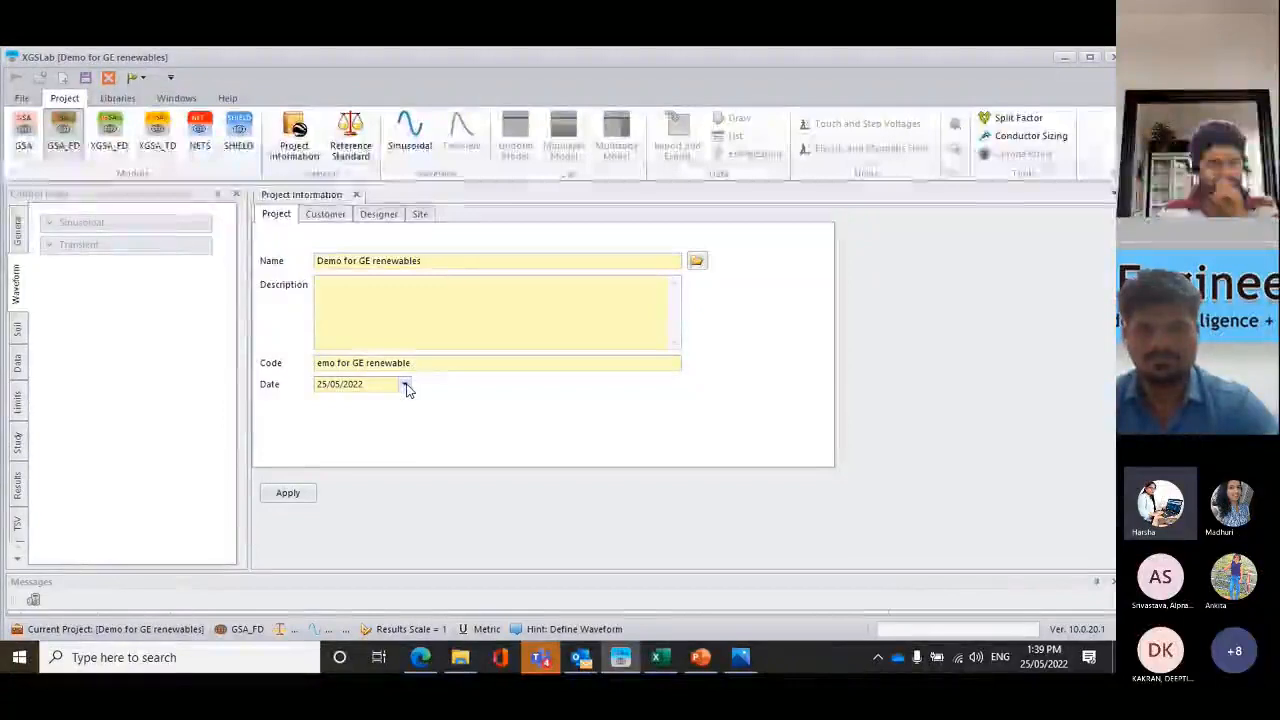
{"action": "key", "text": "ctrl+Tab"}
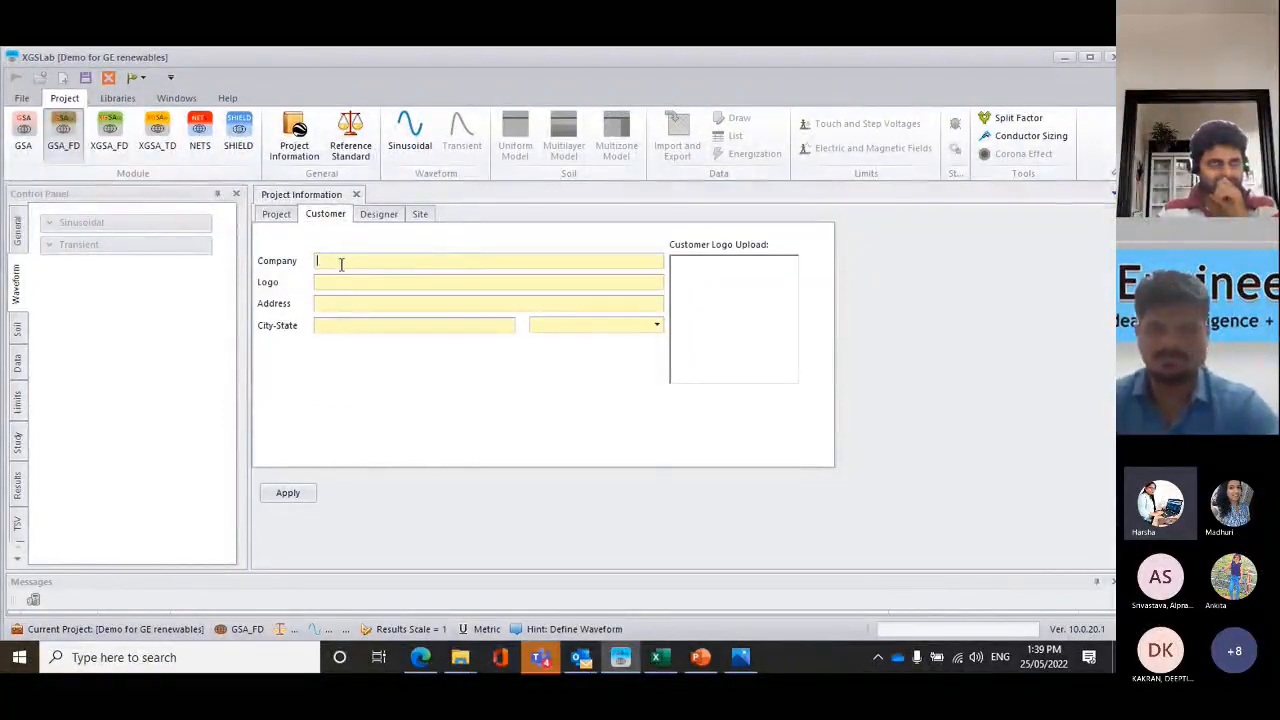
{"action": "left_click", "coordinate": [341, 263]}
{"action": "type", "text": "GE "}
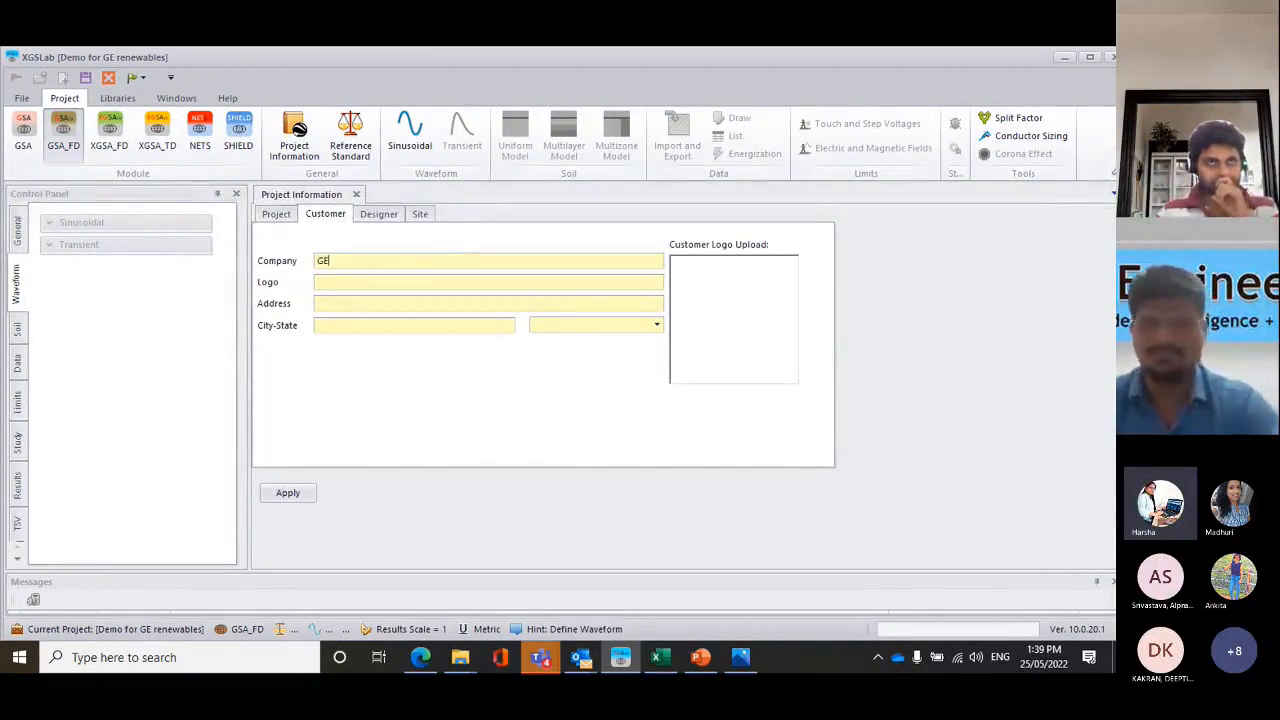
{"action": "type", "text": "Renewables"}
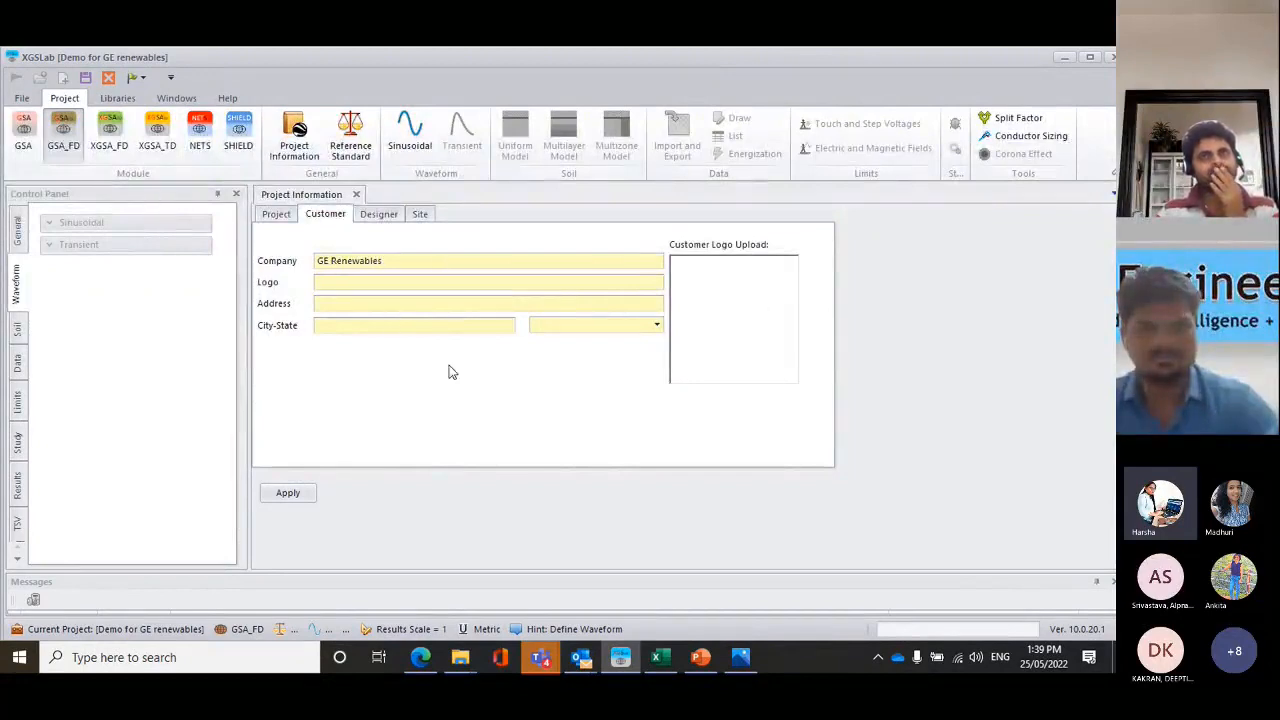
Enter iEng as the designer company, check the site details and apply the project information
{"action": "left_click", "coordinate": [376, 215]}
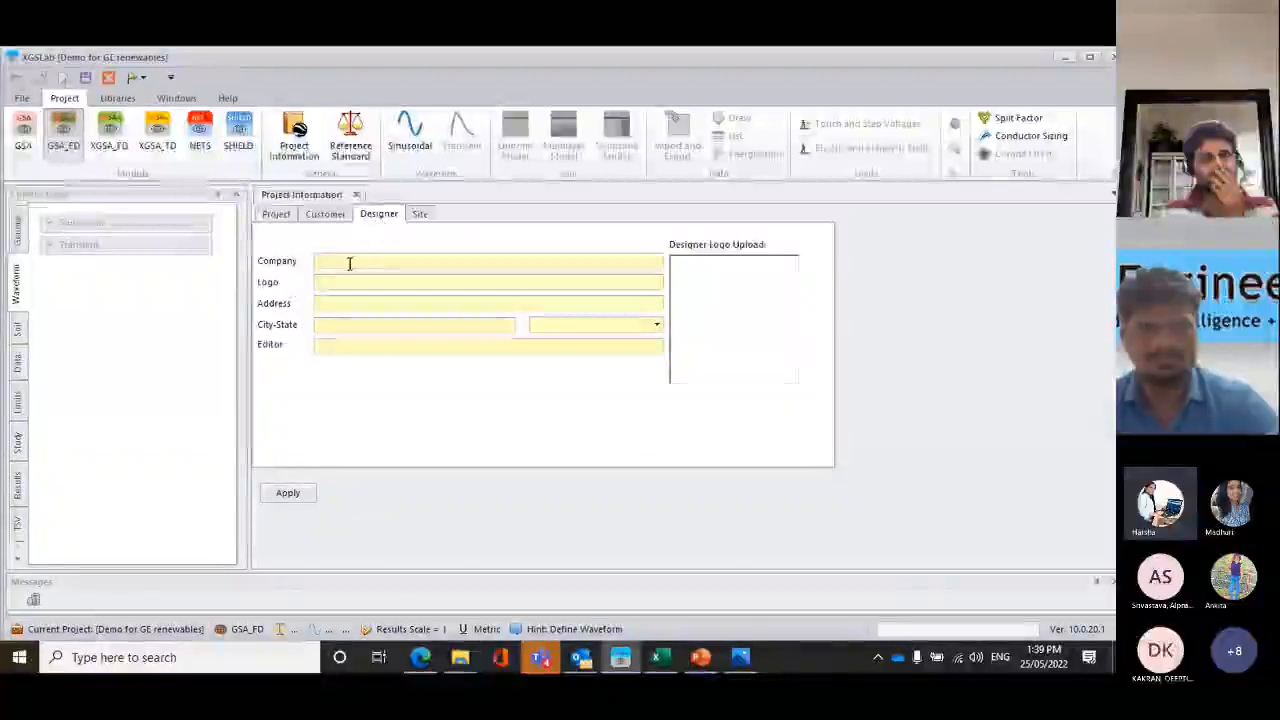
{"action": "left_click", "coordinate": [349, 263]}
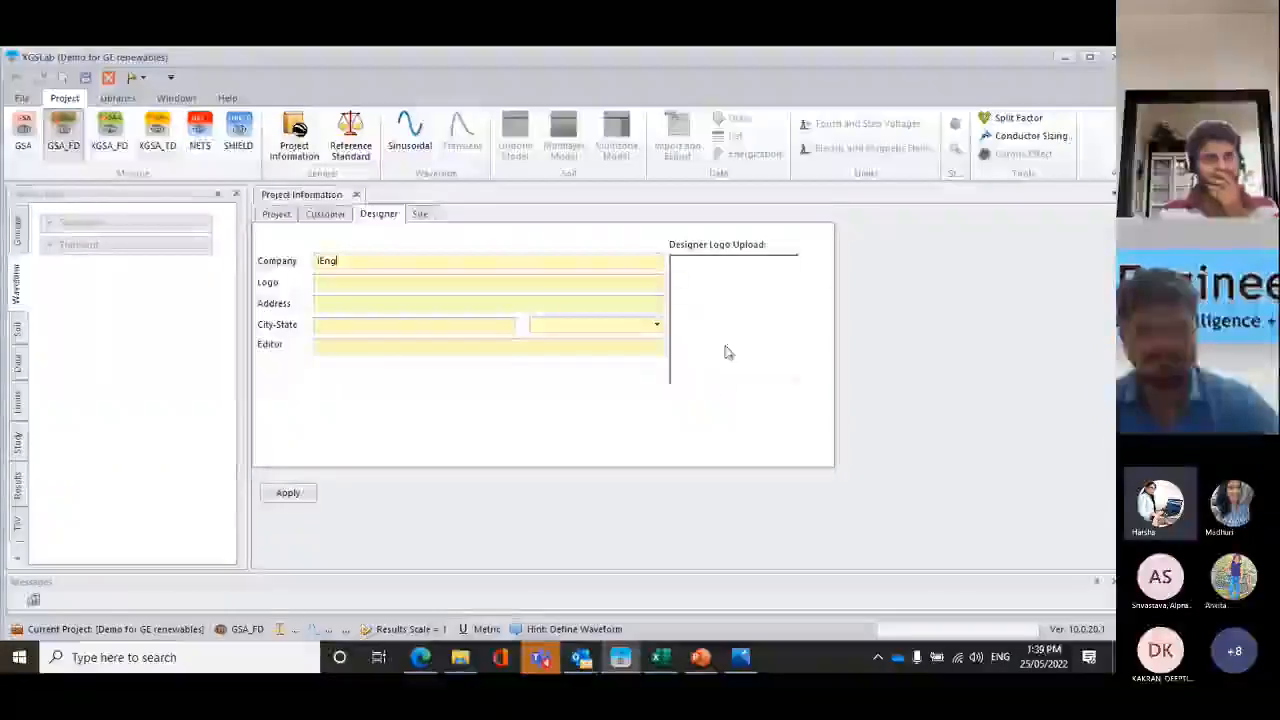
{"action": "left_click", "coordinate": [420, 216]}
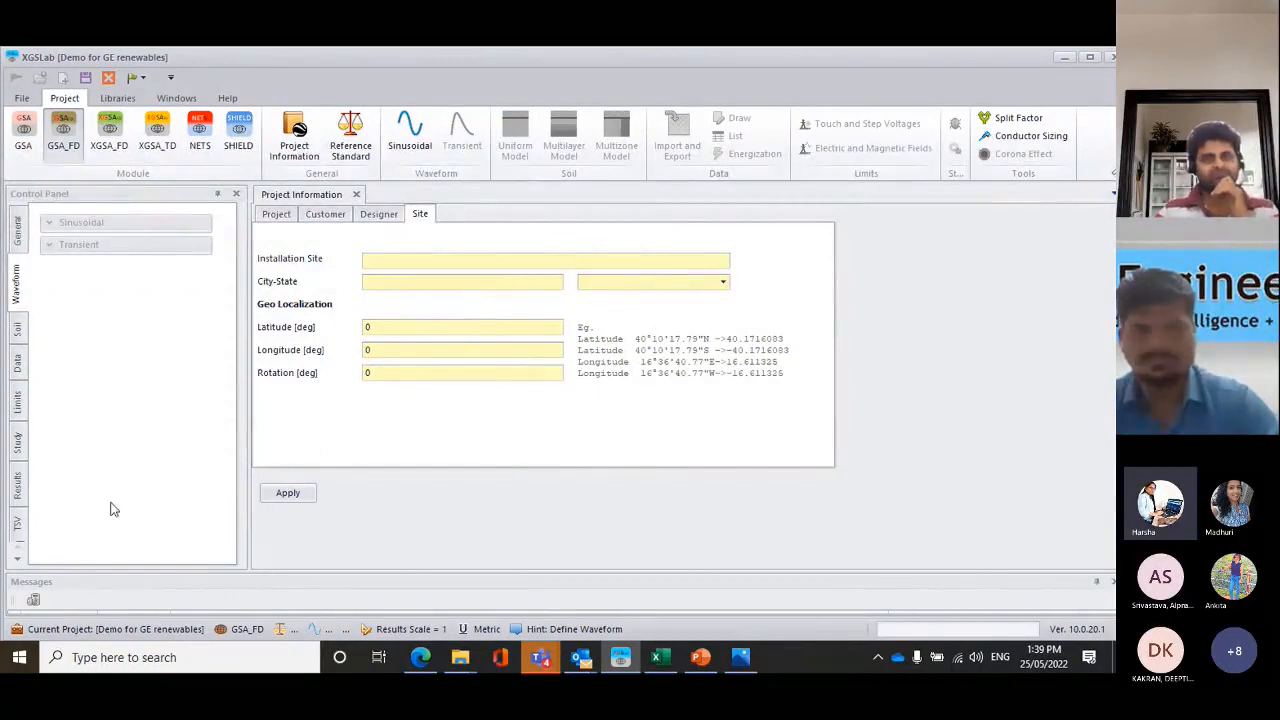
{"action": "left_click", "coordinate": [289, 497]}
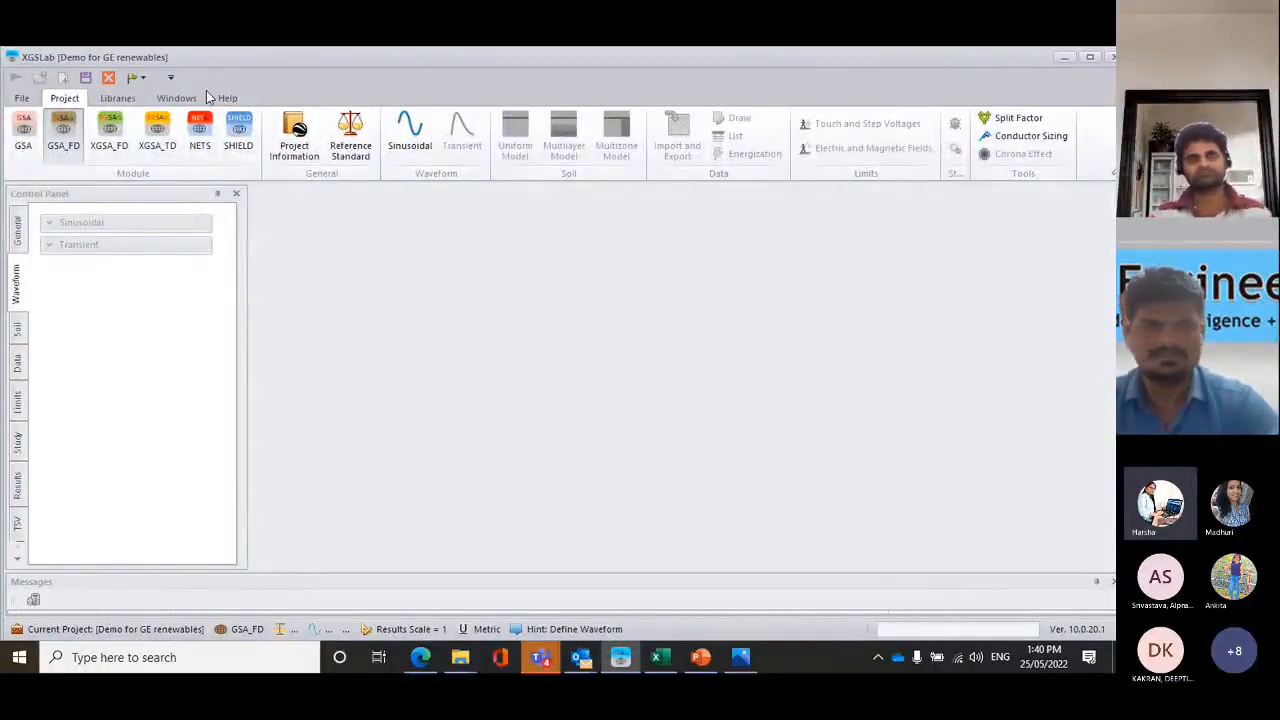
Set the touch and step voltage reference standard to IEEE Std 80-2013 and check the standards offered for split factor and conductor sizing
{"action": "left_click", "coordinate": [362, 135]}
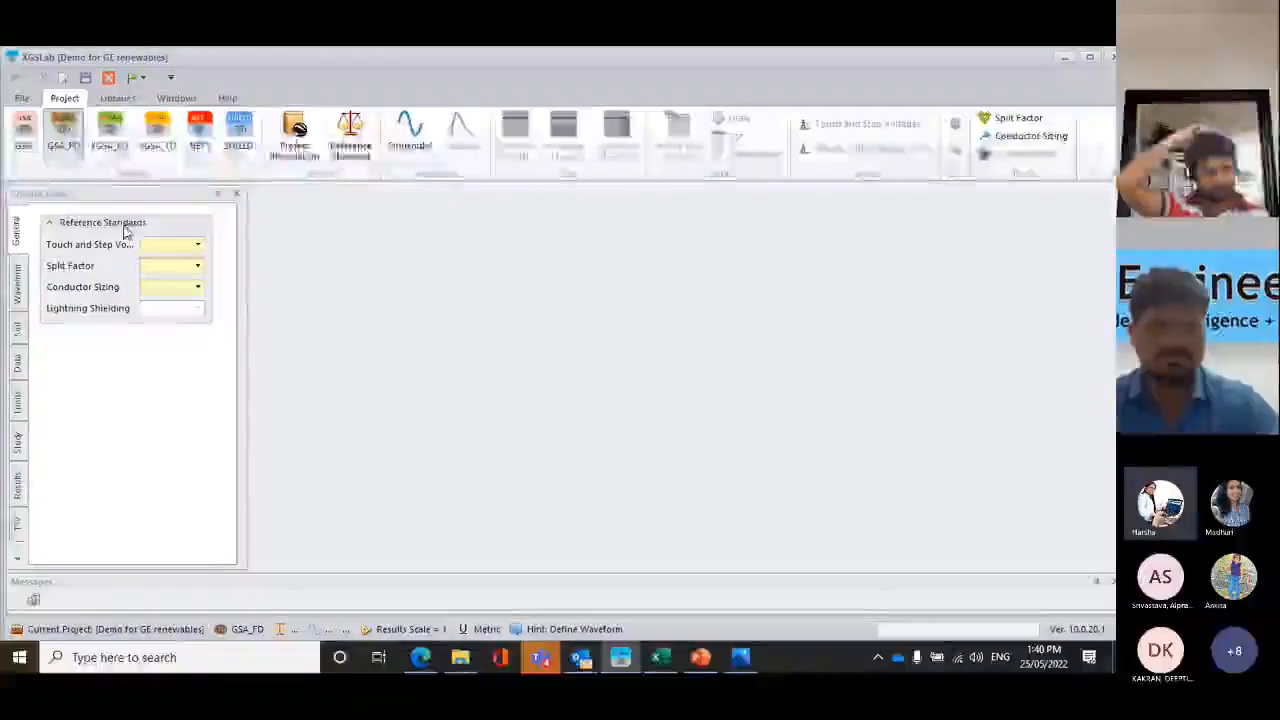
{"action": "left_click", "coordinate": [200, 245]}
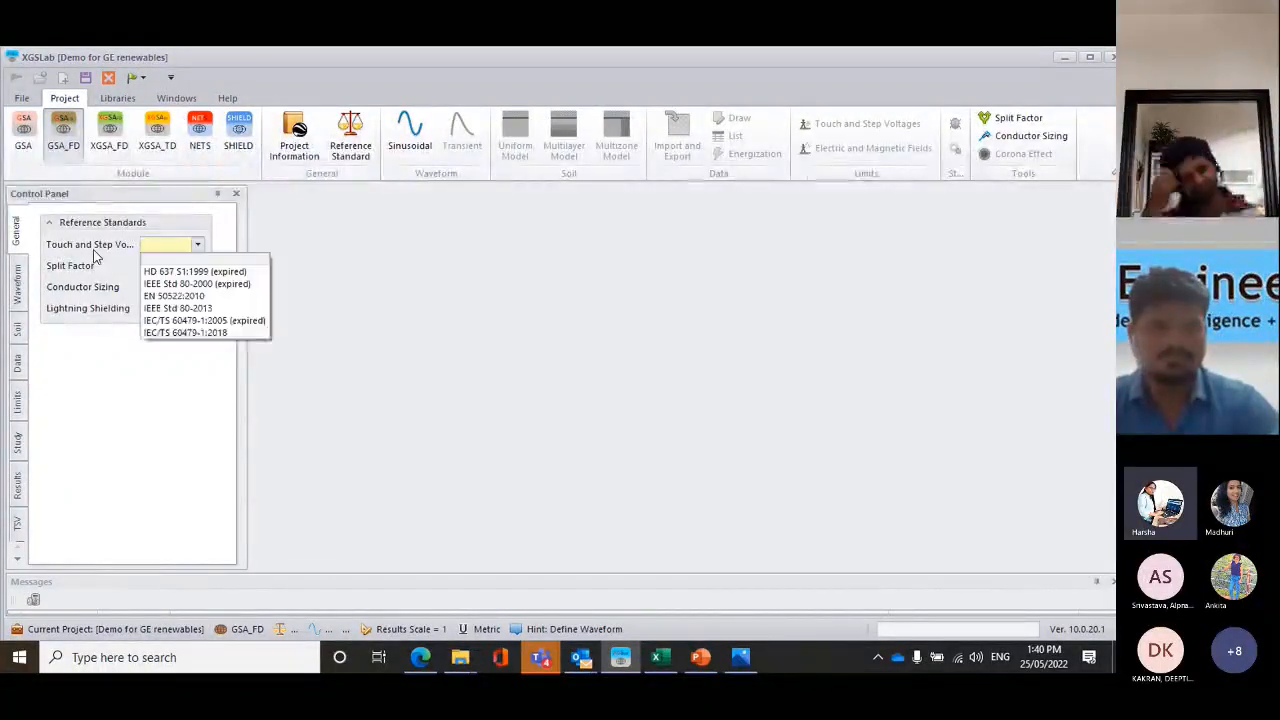
{"action": "left_click", "coordinate": [207, 308]}
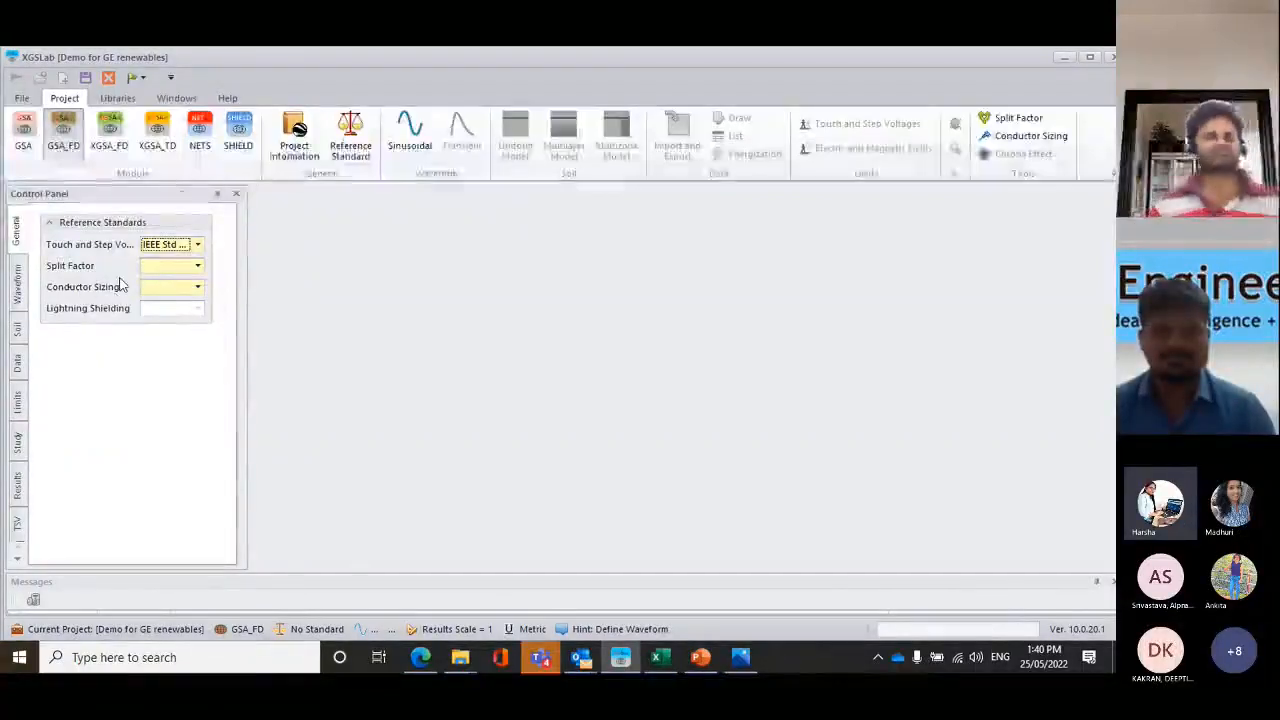
{"action": "left_click", "coordinate": [199, 266]}
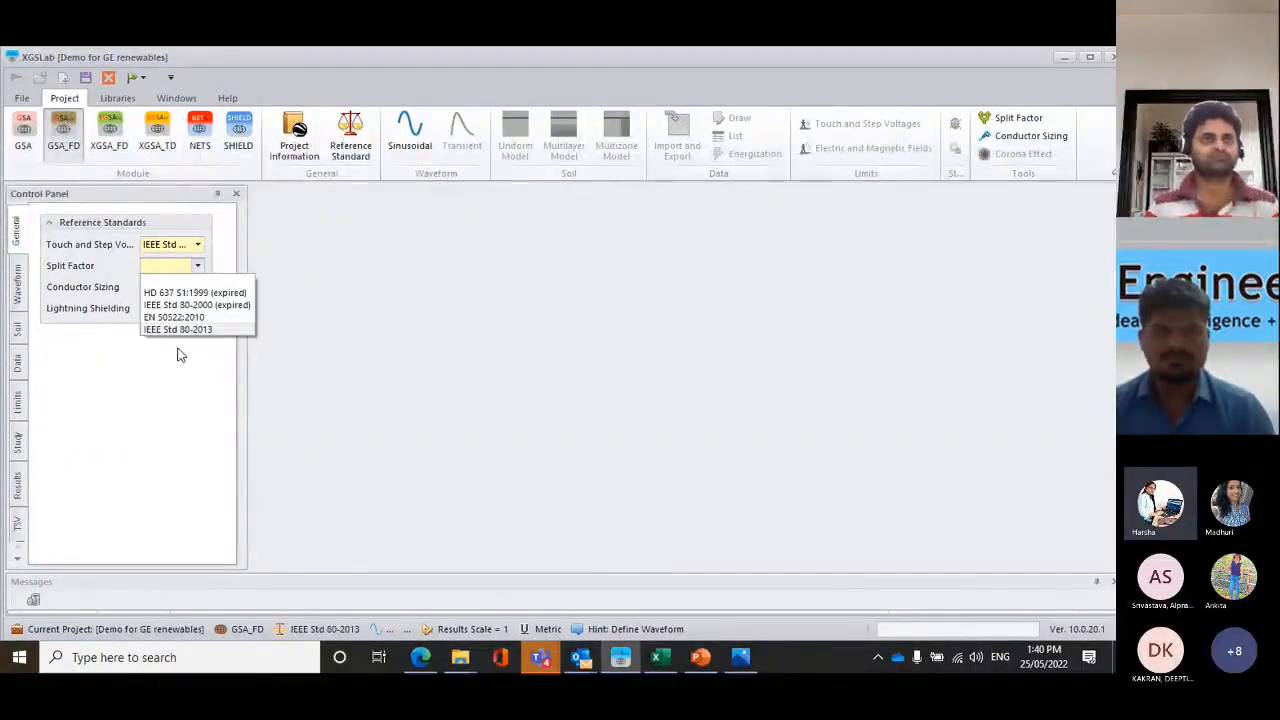
{"action": "left_click", "coordinate": [167, 335]}
{"action": "left_click", "coordinate": [196, 288]}
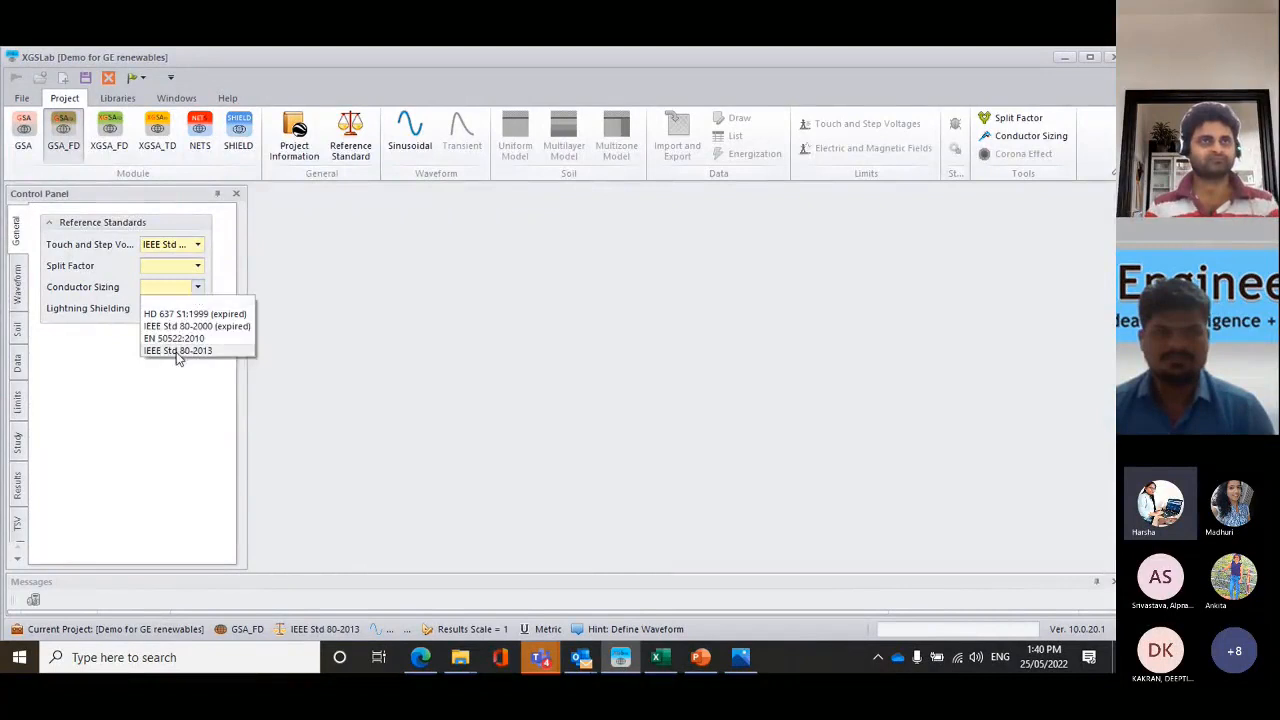
{"action": "left_click", "coordinate": [160, 400]}
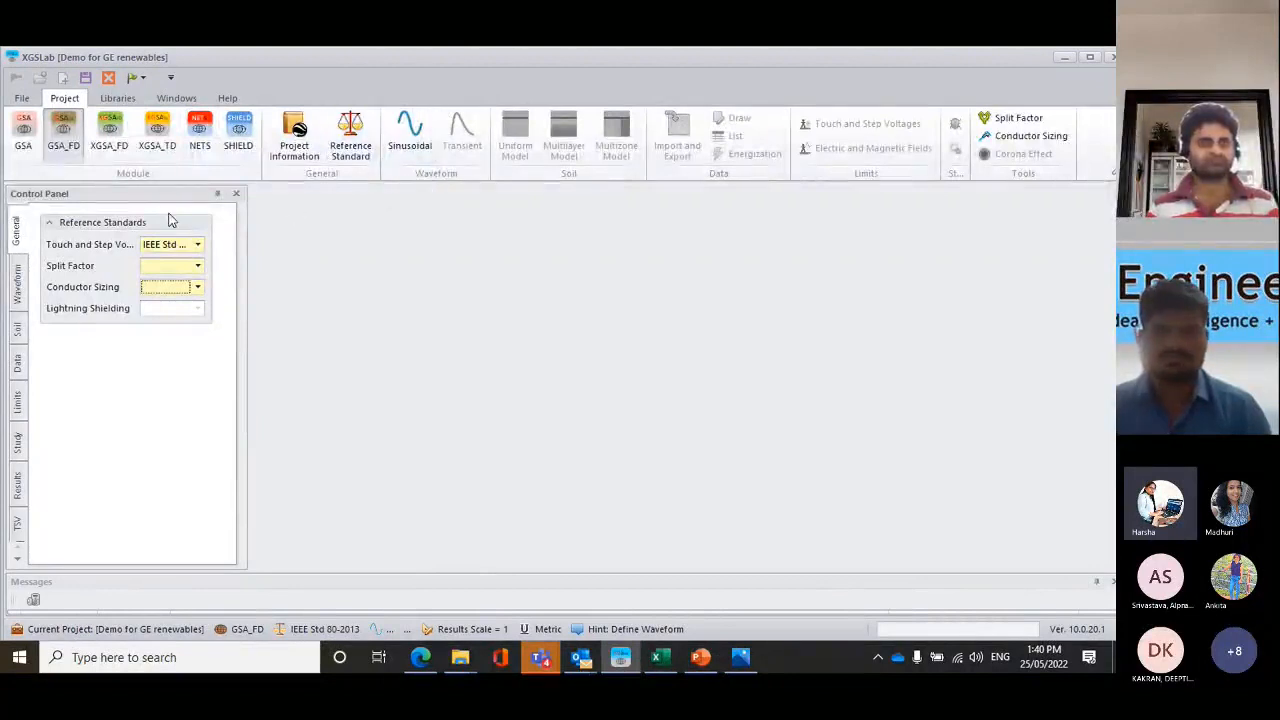
Set the sinusoidal waveform frequency to 50 Hz and apply it
{"action": "left_click", "coordinate": [410, 130]}
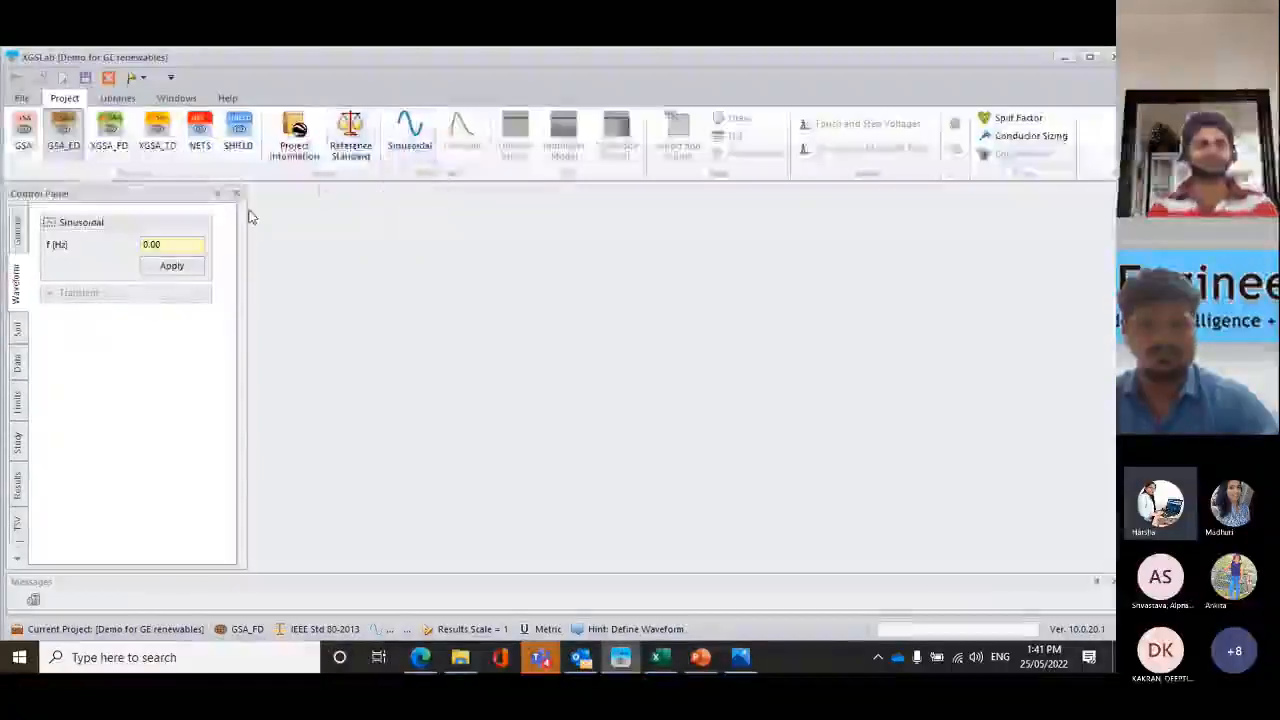
{"action": "left_click_drag", "start_coordinate": [178, 241], "coordinate": [111, 249]}
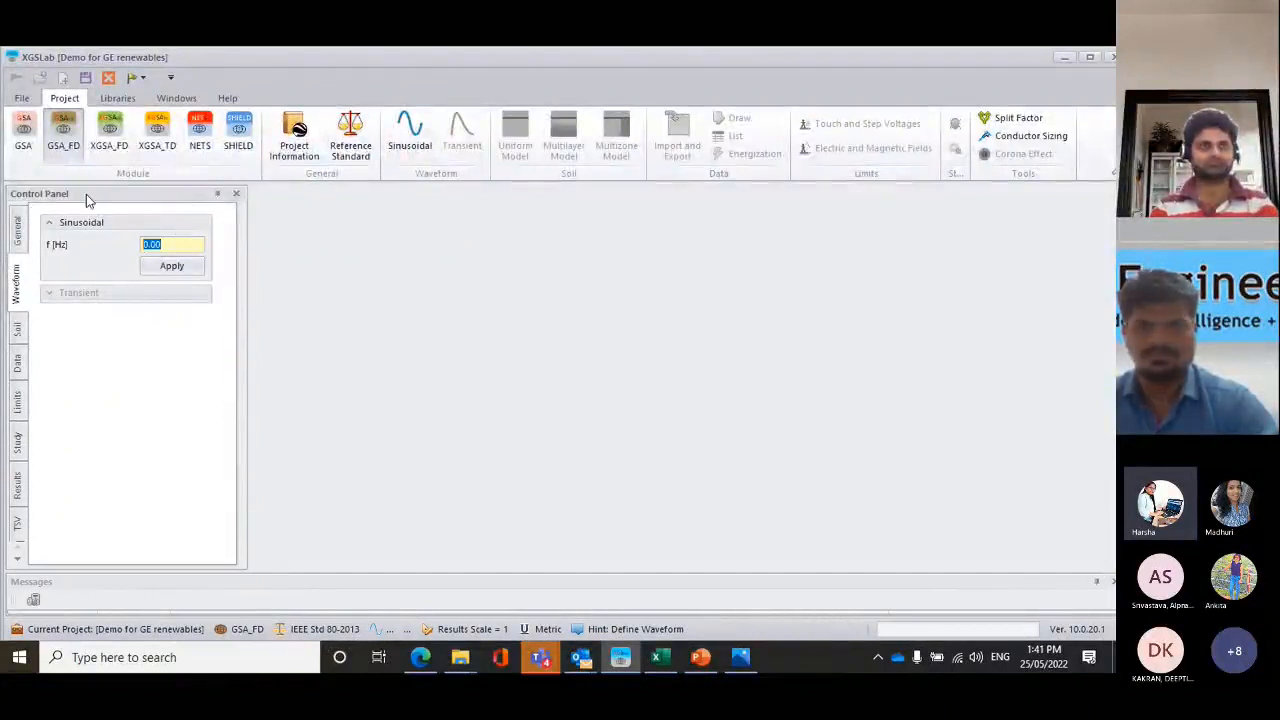
{"action": "type", "text": "50"}
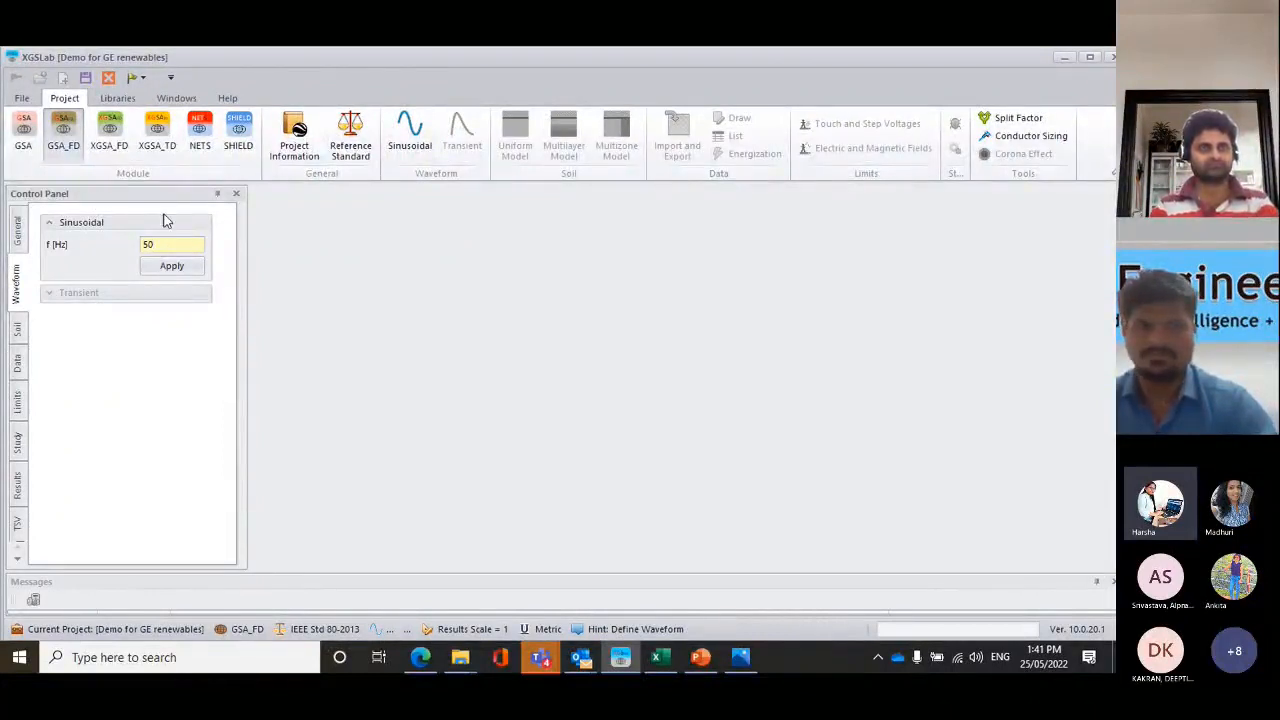
{"action": "left_click", "coordinate": [189, 270]}
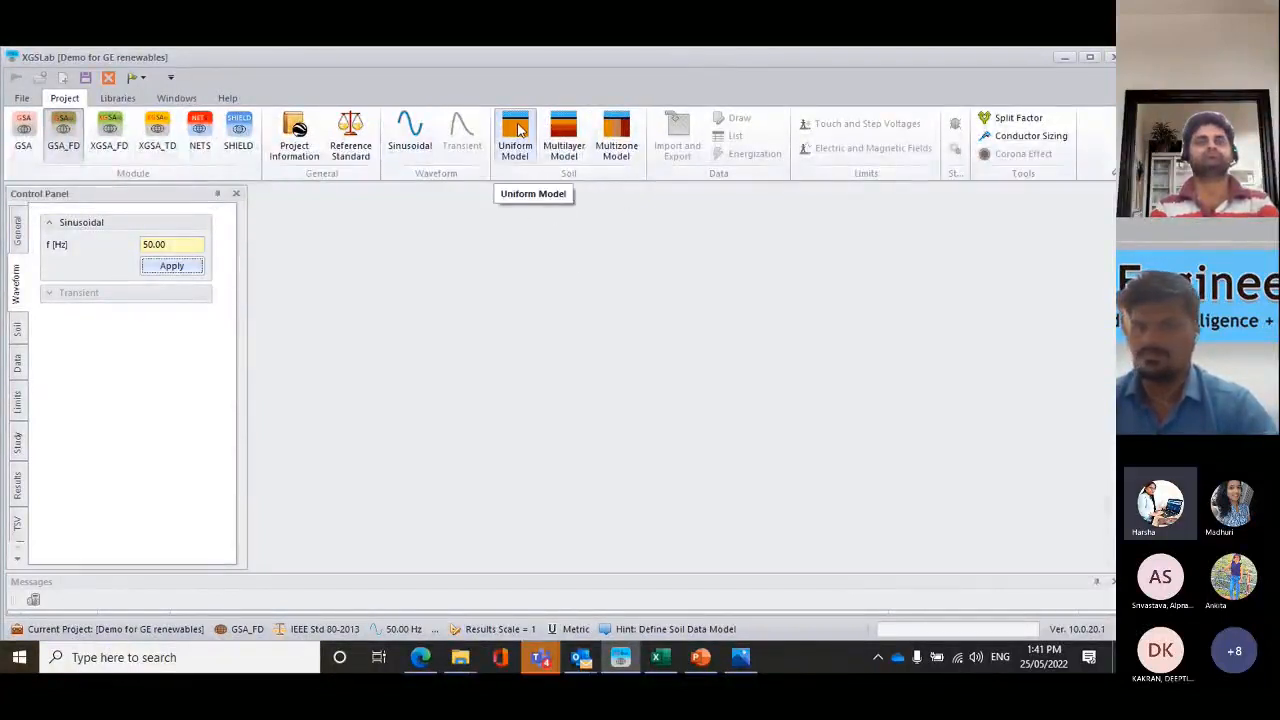
Choose the uniform soil model and open its measured values for the resistivity calculation
{"action": "left_click", "coordinate": [616, 132]}
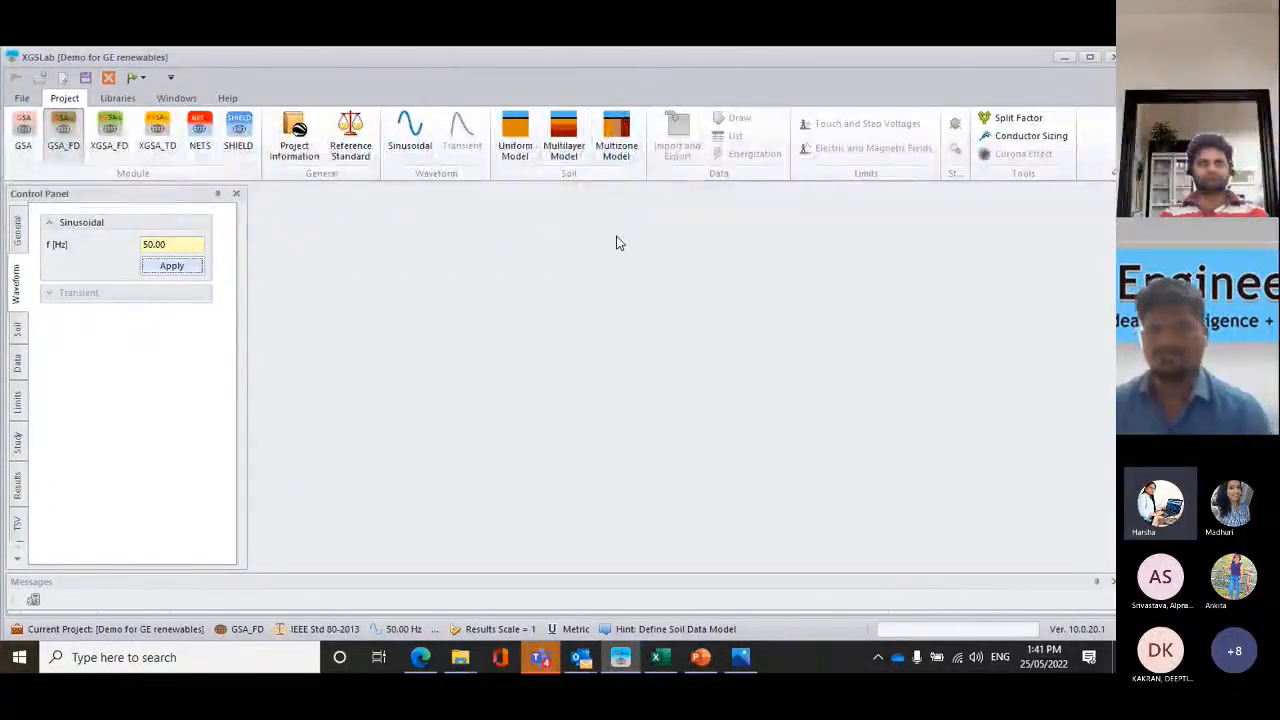
{"action": "left_click", "coordinate": [518, 125]}
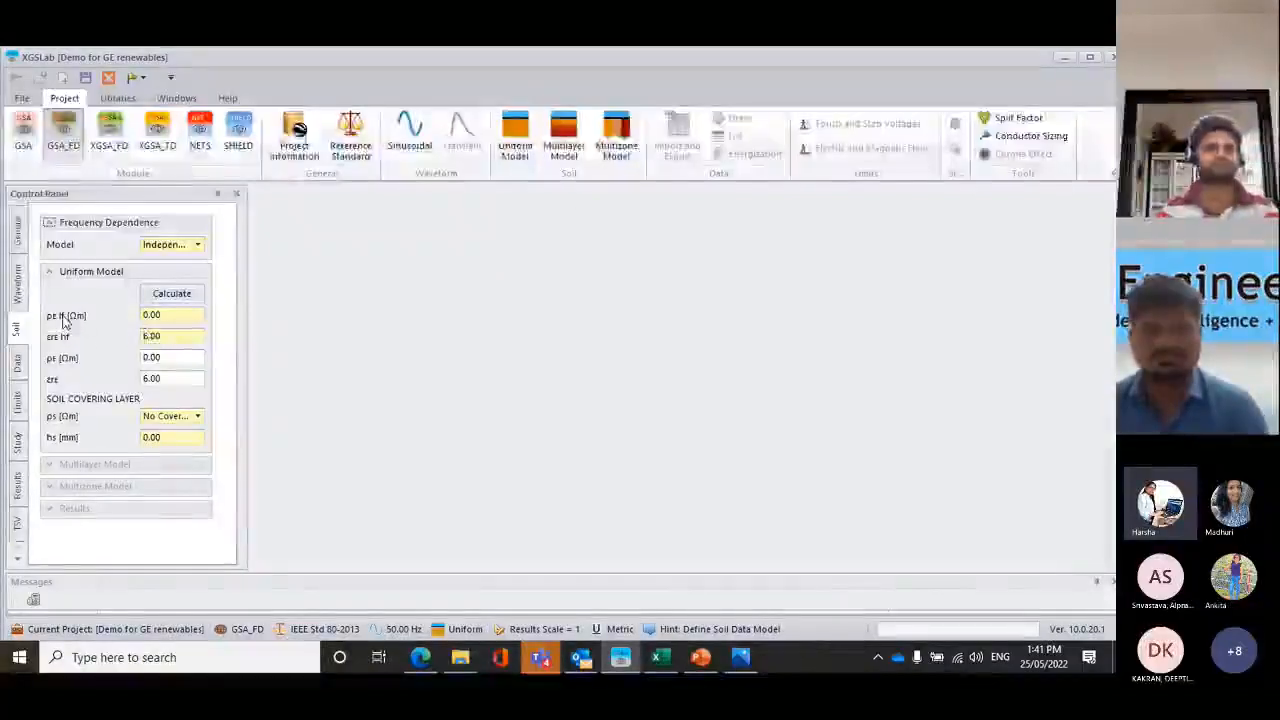
{"action": "left_click", "coordinate": [180, 297]}
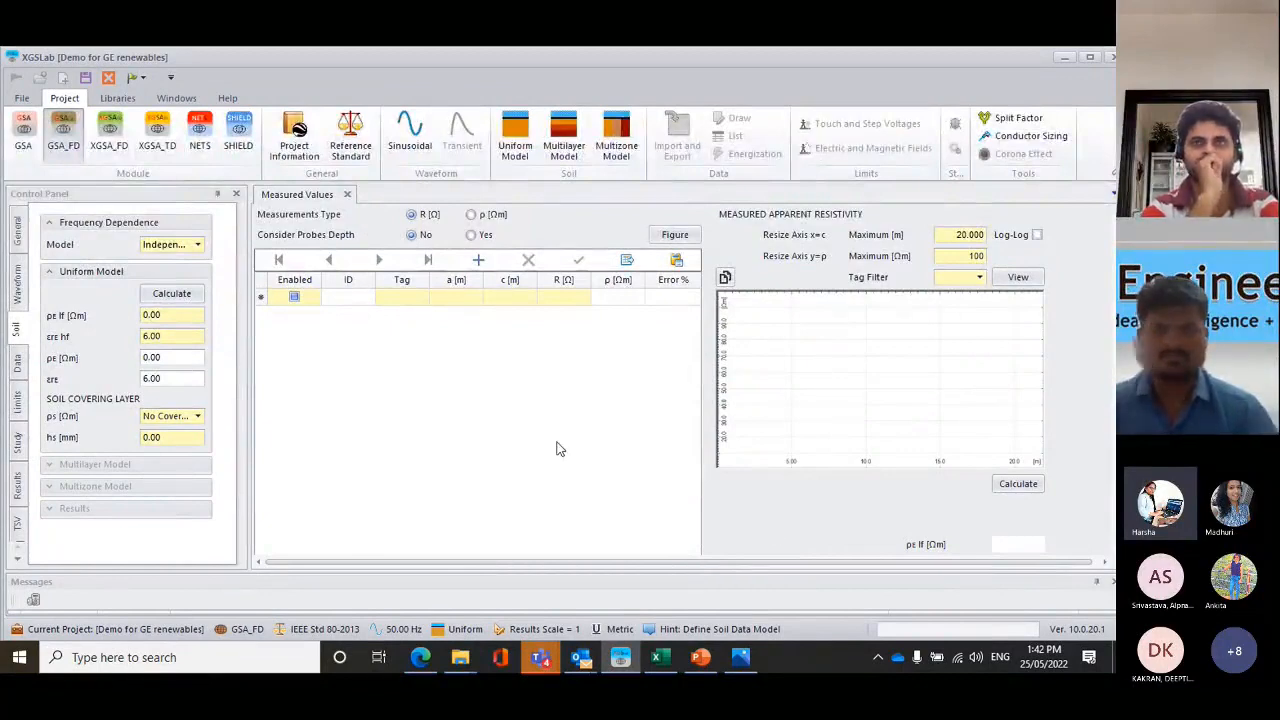
Switch the project to the multilayer soil model and keep its frequency dependence as Independent
{"action": "left_click", "coordinate": [565, 140]}
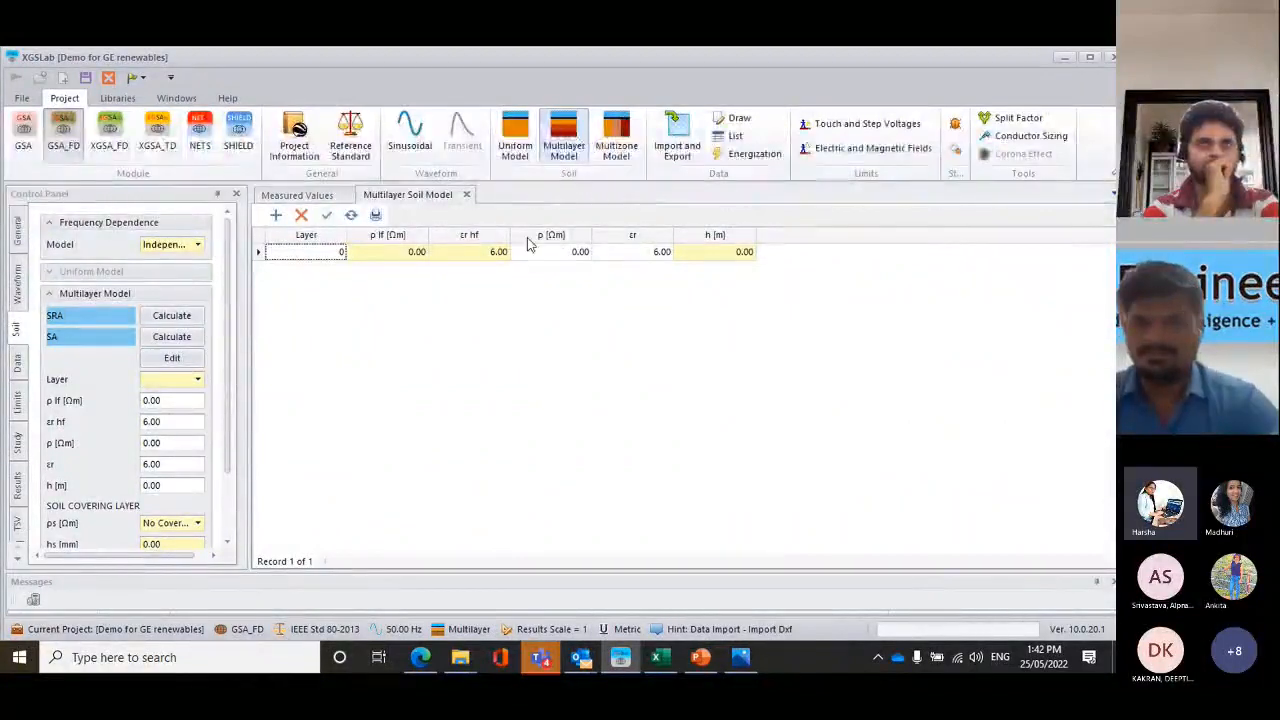
{"action": "left_click", "coordinate": [193, 245]}
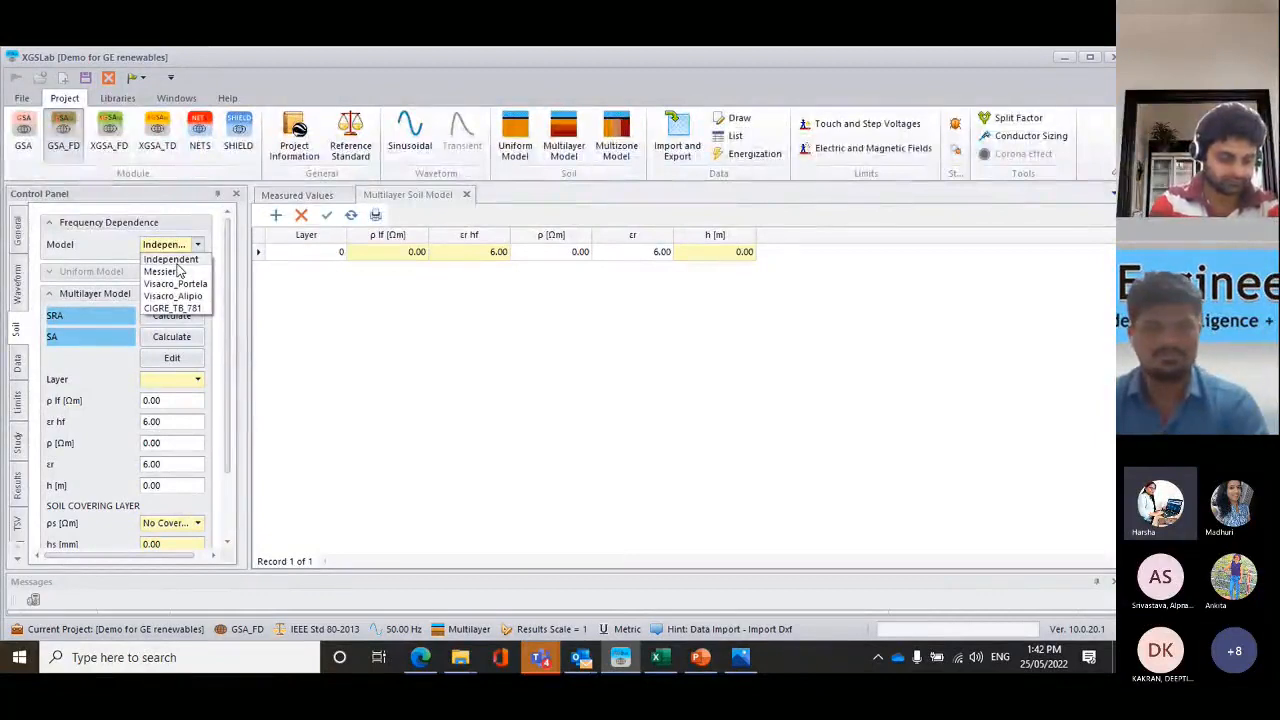
{"action": "left_click", "coordinate": [172, 260]}
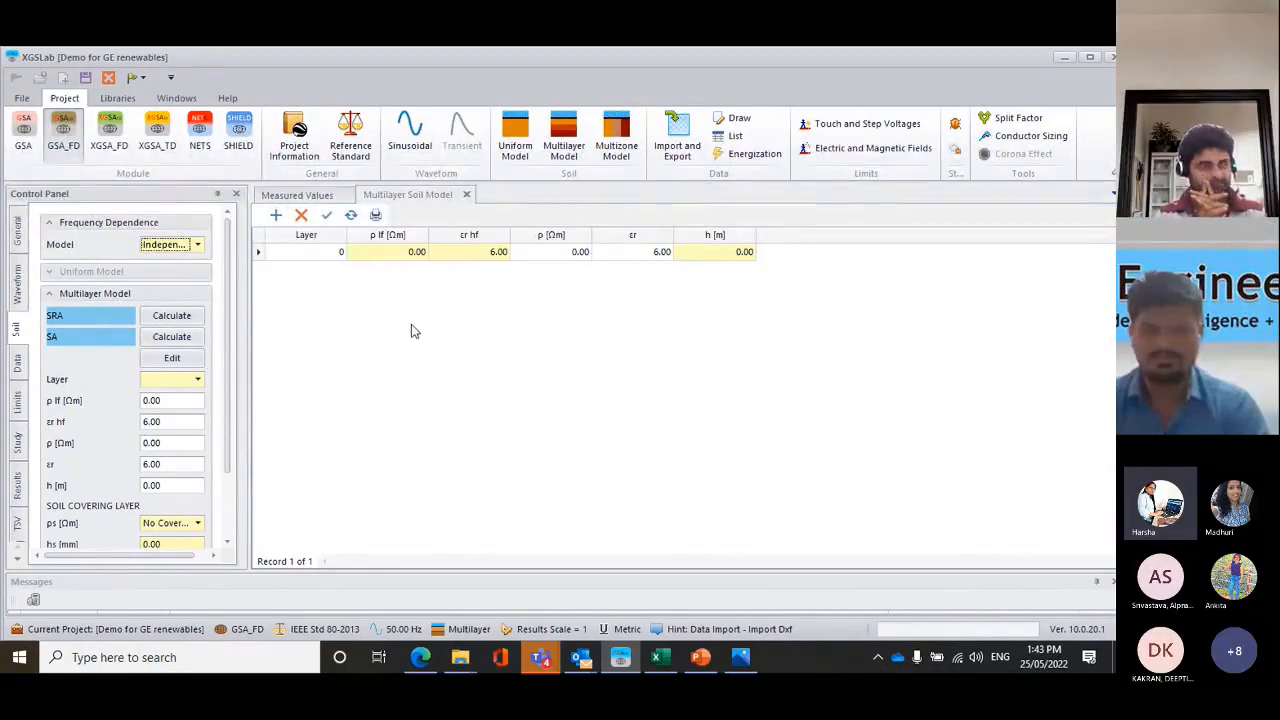
Switch to the S2 - SRM workbook in Excel to review the soil resistivity measurements, and return to XGSLab
{"action": "left_click", "coordinate": [662, 660]}
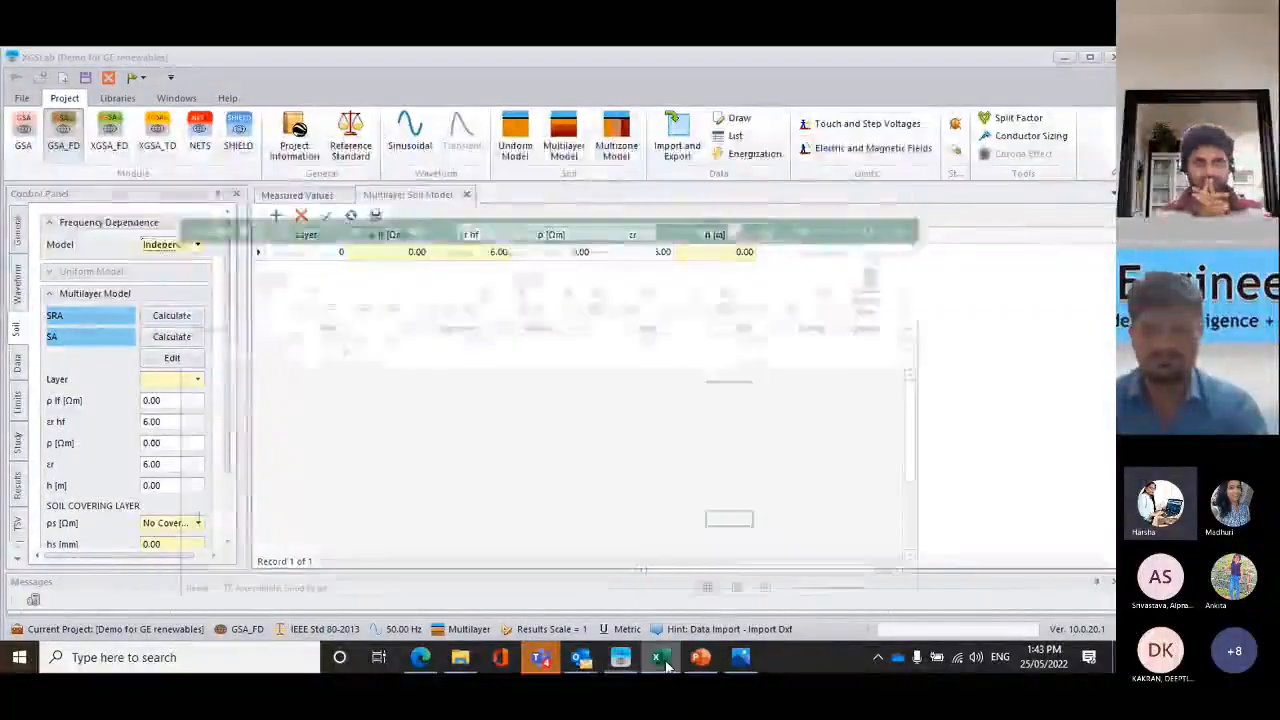
{"action": "scroll", "coordinate": [617, 420], "scroll_direction": "down", "scroll_amount": 2}
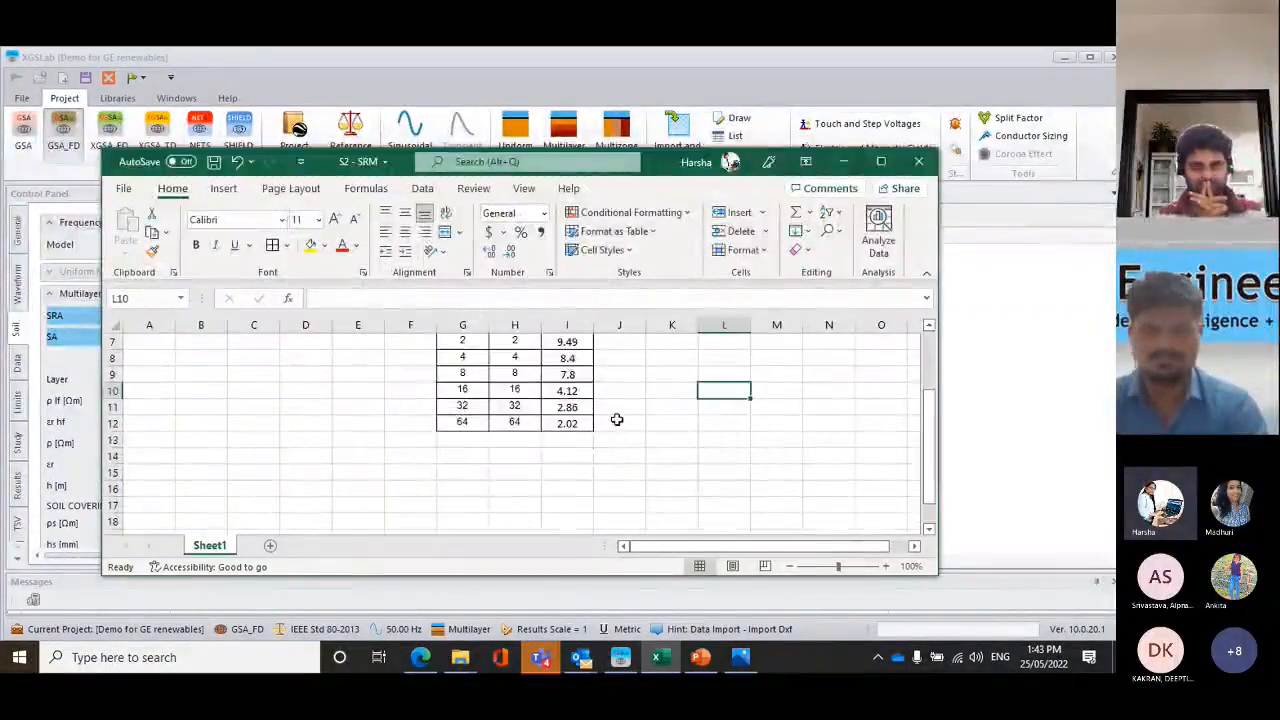
{"action": "scroll", "coordinate": [614, 421], "scroll_direction": "up", "scroll_amount": 2}
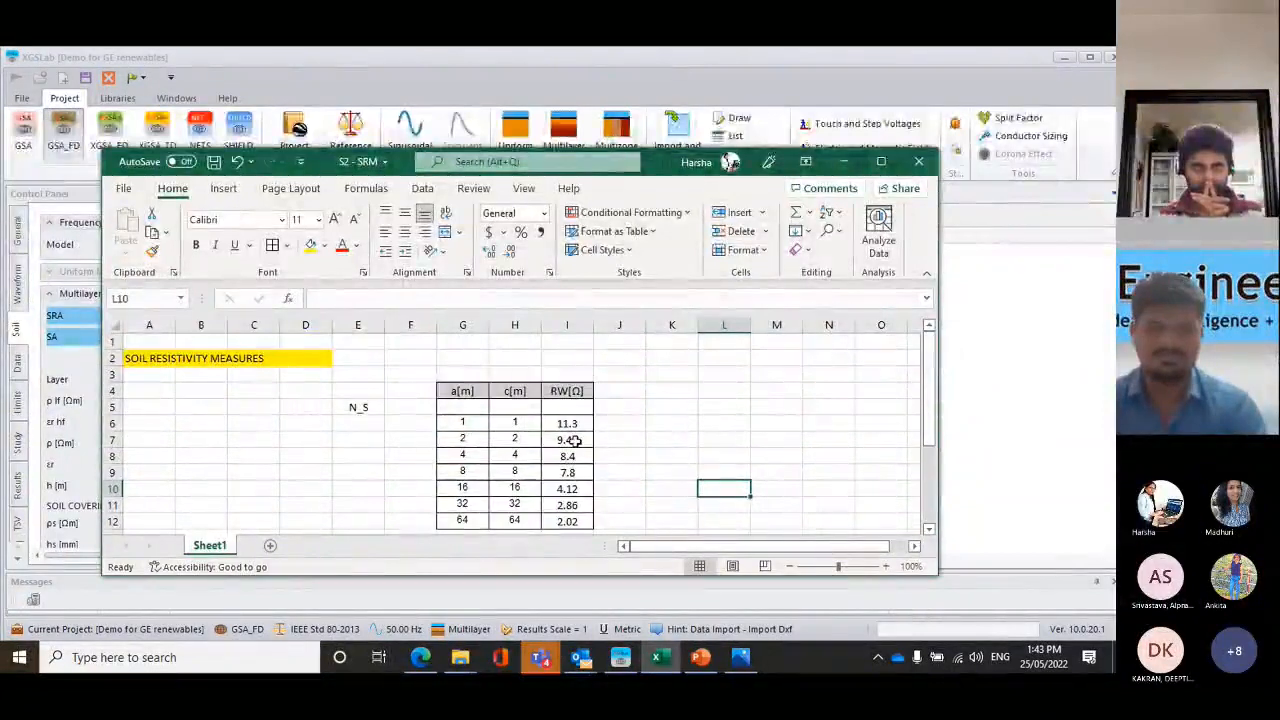
{"action": "left_click", "coordinate": [660, 657]}
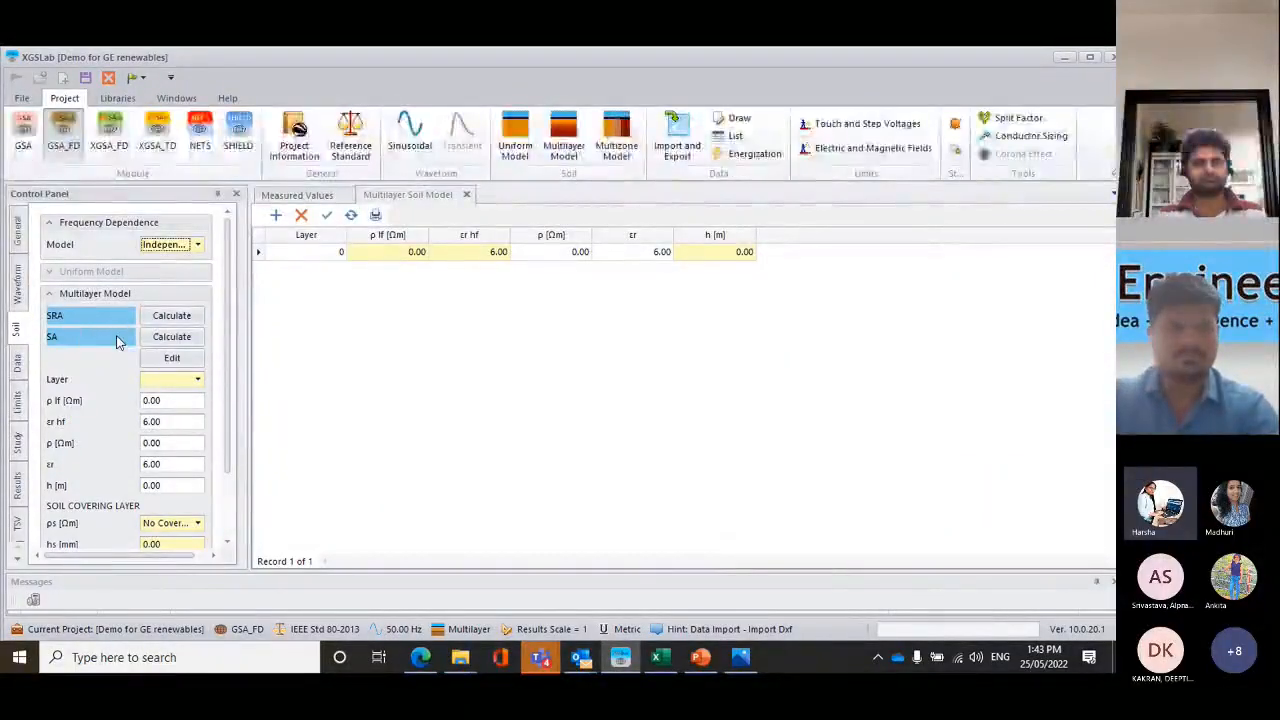
Open the multilayer SRA measured values and paste in the a, c and resistance readings copied from G6:I12 of the S2 - SRM Excel workbook
{"action": "left_click", "coordinate": [173, 318]}
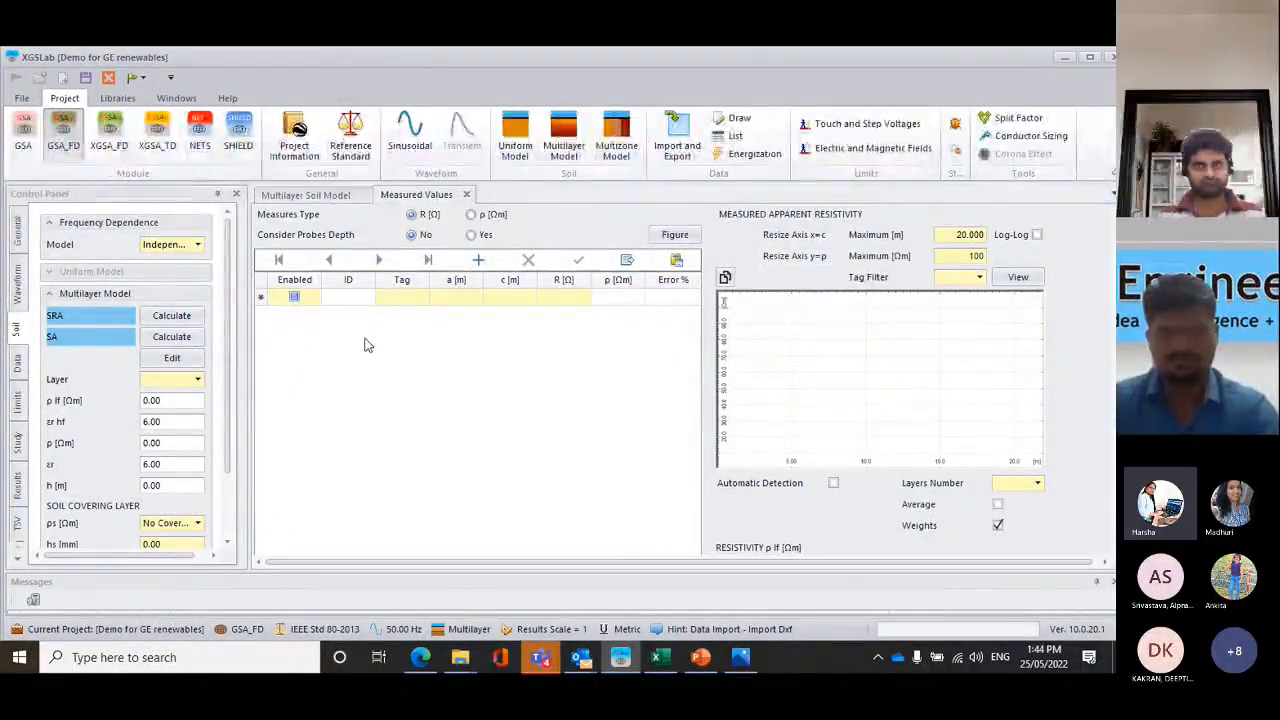
{"action": "left_click", "coordinate": [405, 299]}
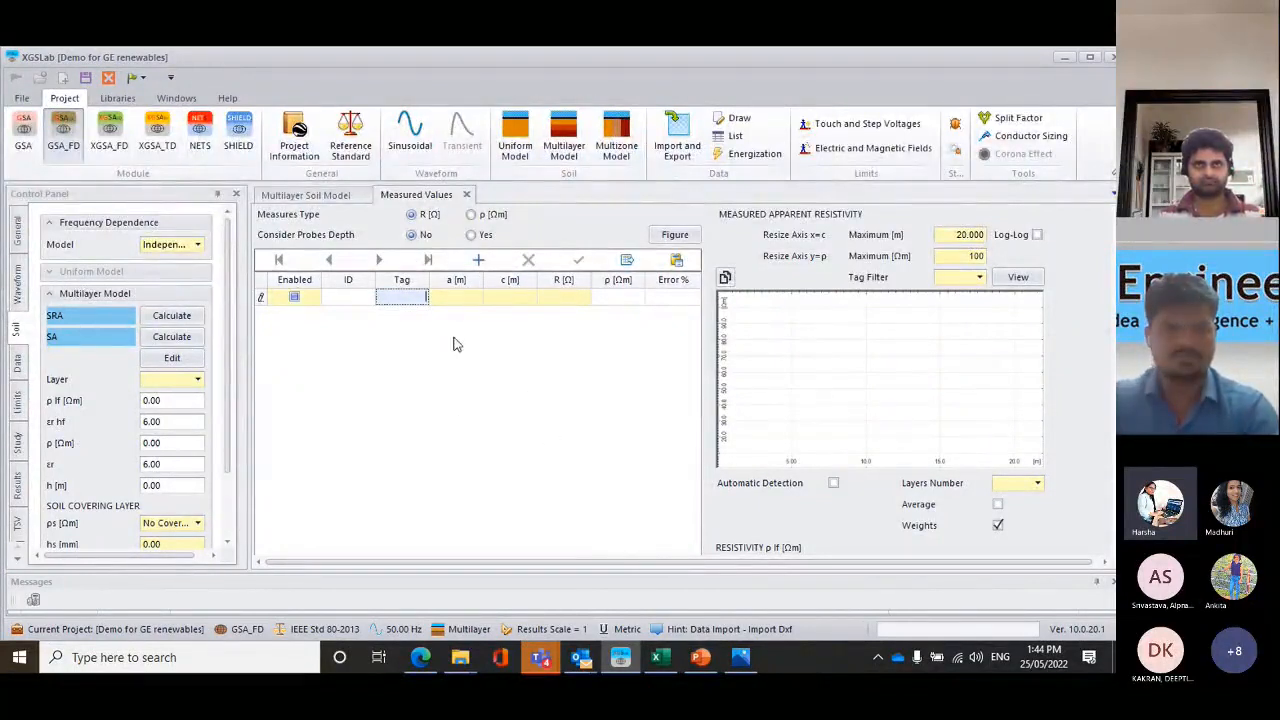
{"action": "left_click", "coordinate": [660, 657]}
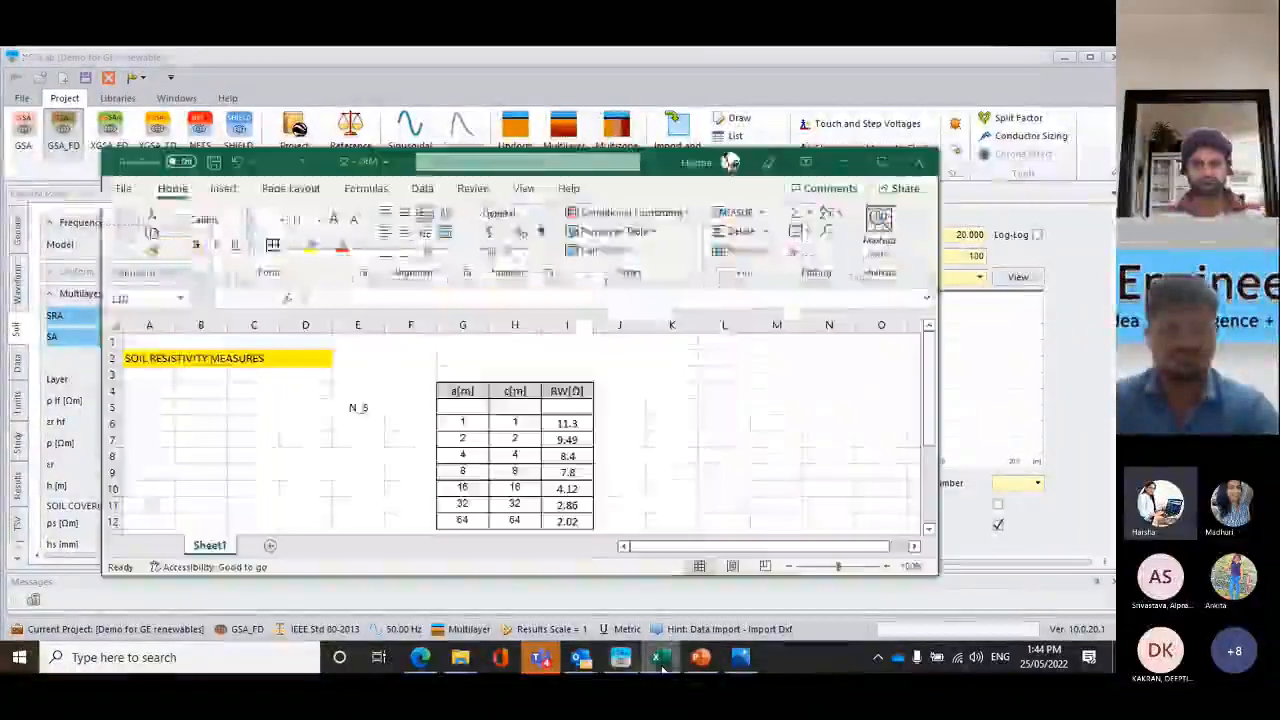
{"action": "left_click", "coordinate": [456, 431]}
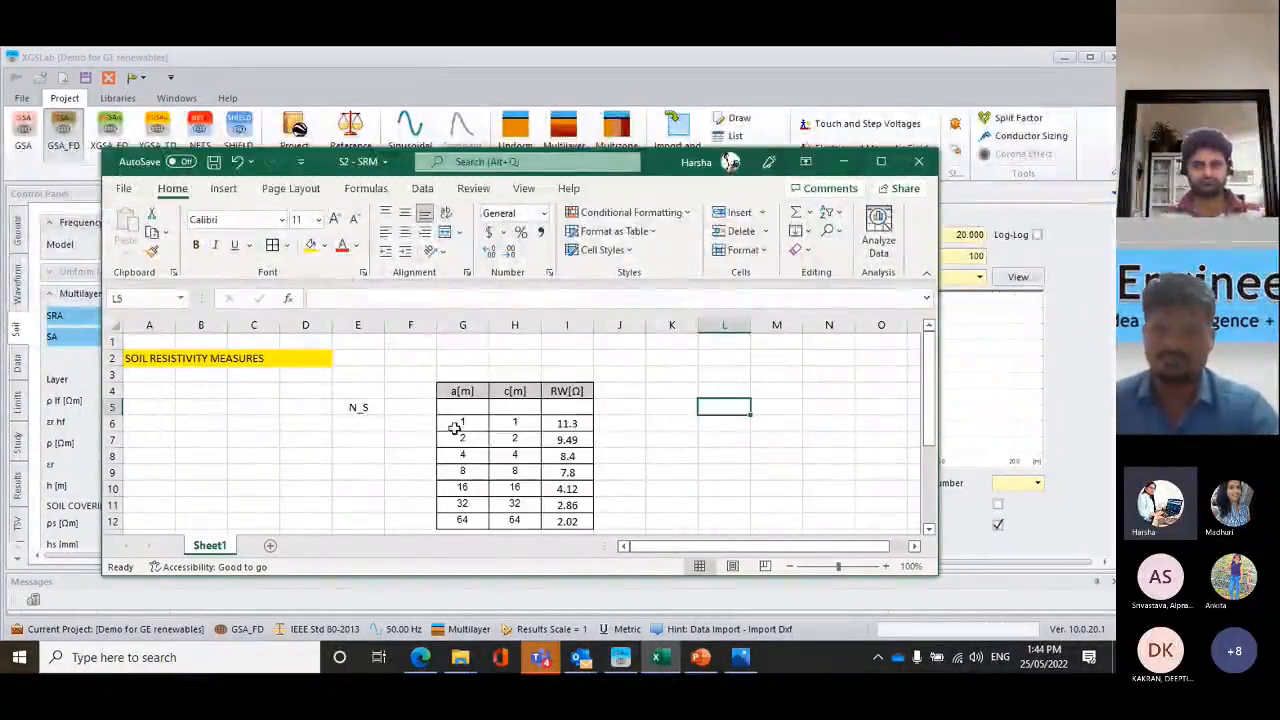
{"action": "left_click_drag", "start_coordinate": [456, 433], "coordinate": [563, 515]}
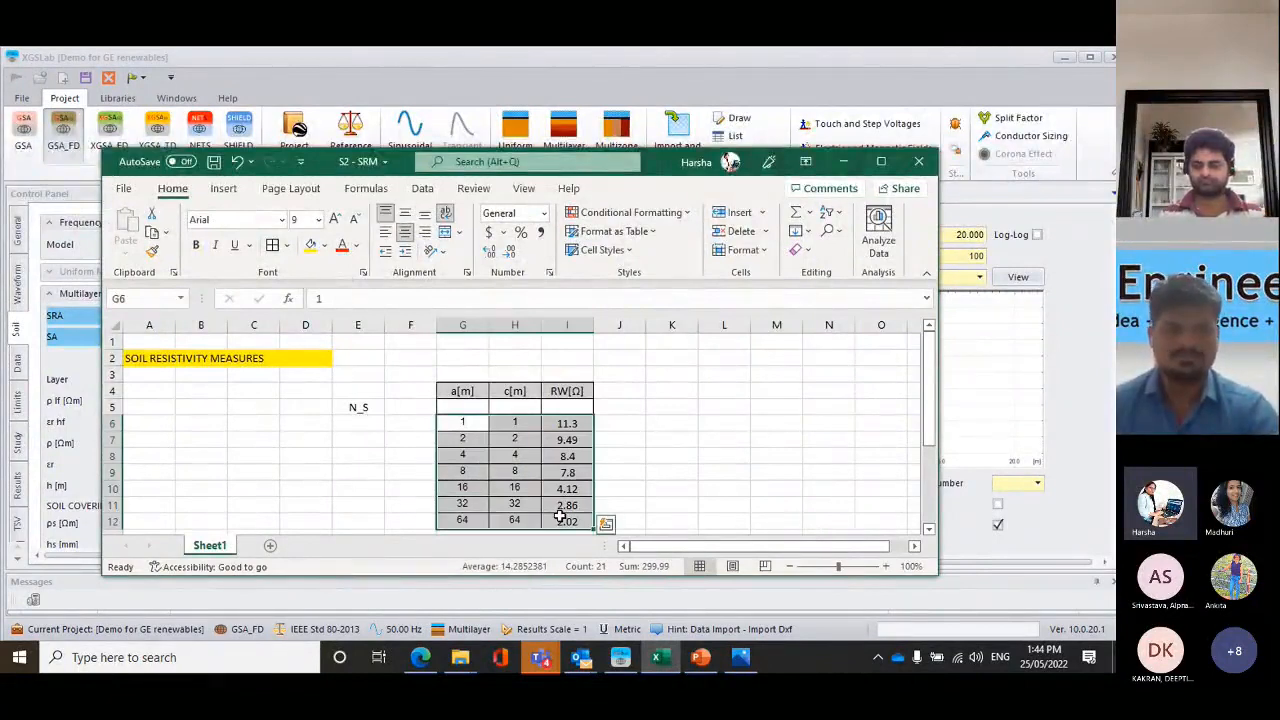
{"action": "key", "text": "ctrl+c"}
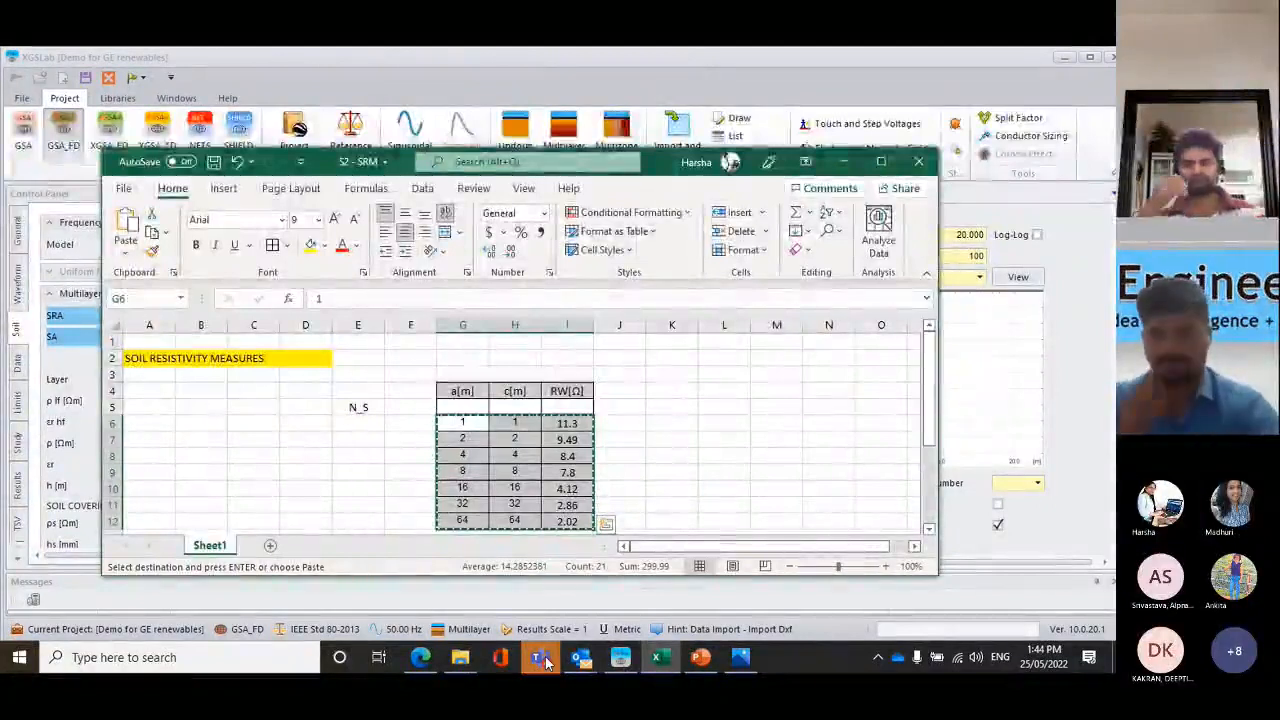
{"action": "left_click", "coordinate": [545, 662]}
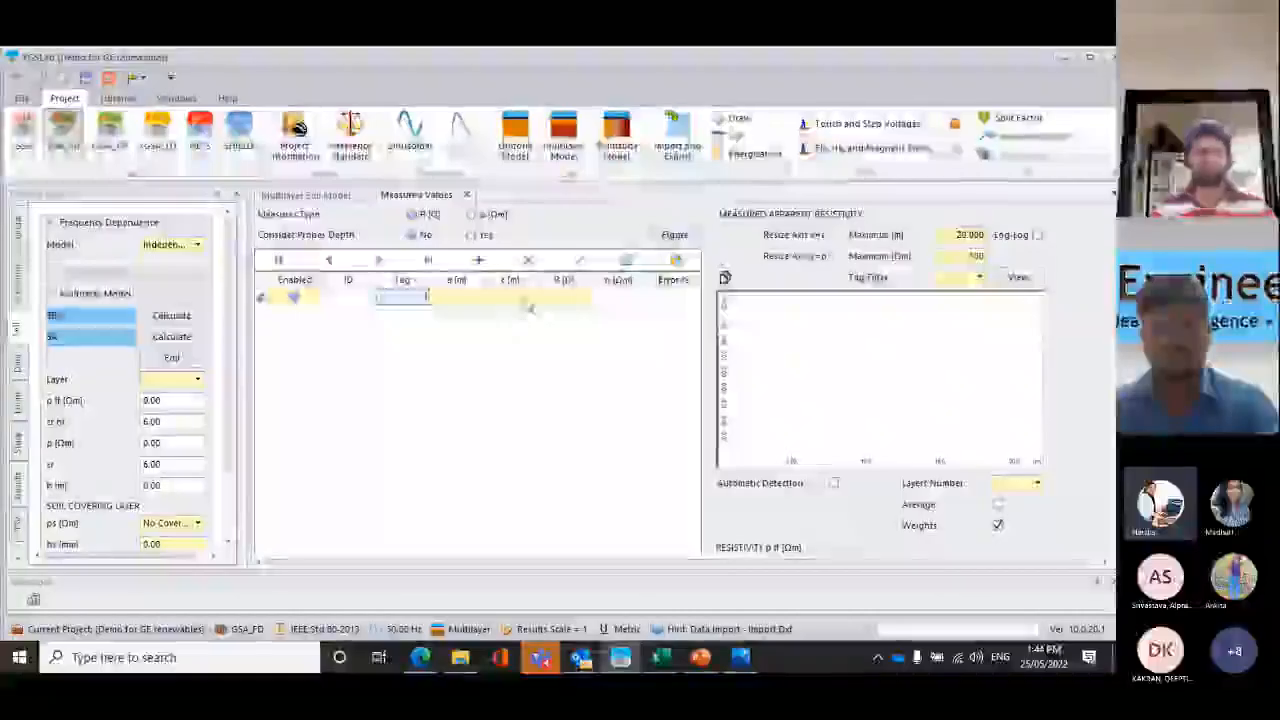
{"action": "left_click", "coordinate": [676, 261]}
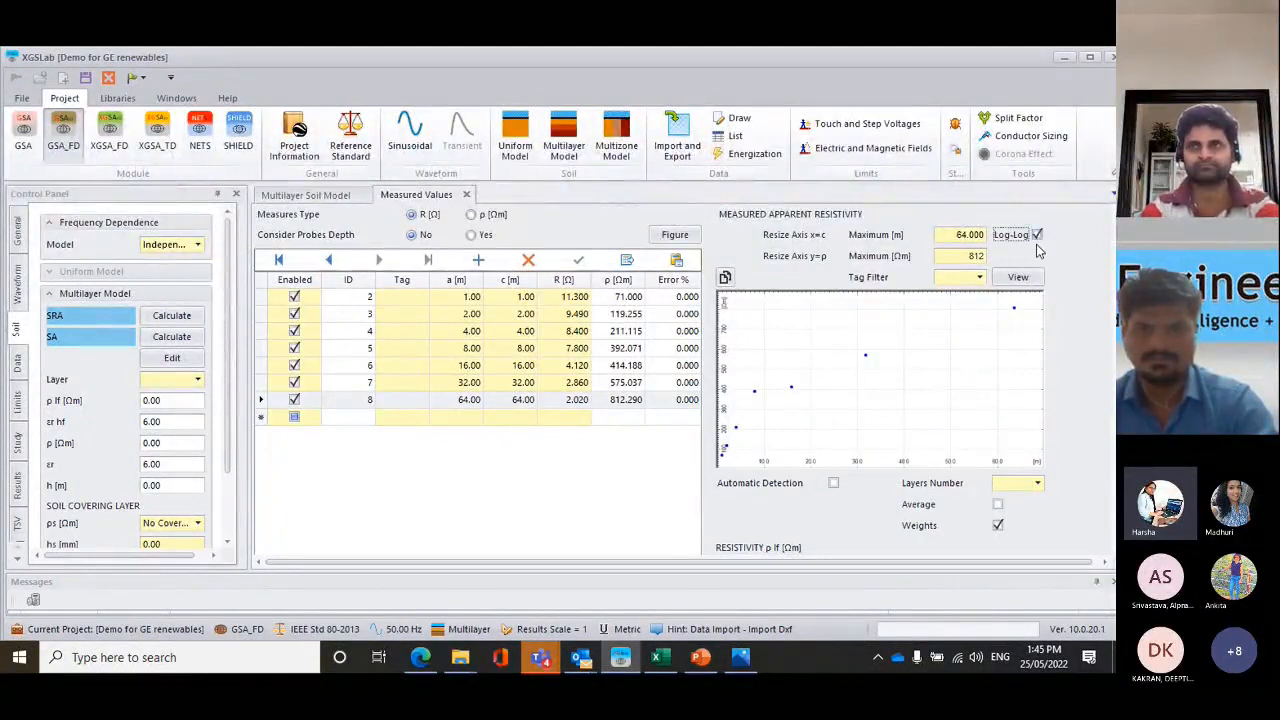
Plot the measured apparent resistivity on log-log axes and check the tag filter choices
{"action": "scroll", "coordinate": [1028, 277], "scroll_direction": "down", "scroll_amount": 1}
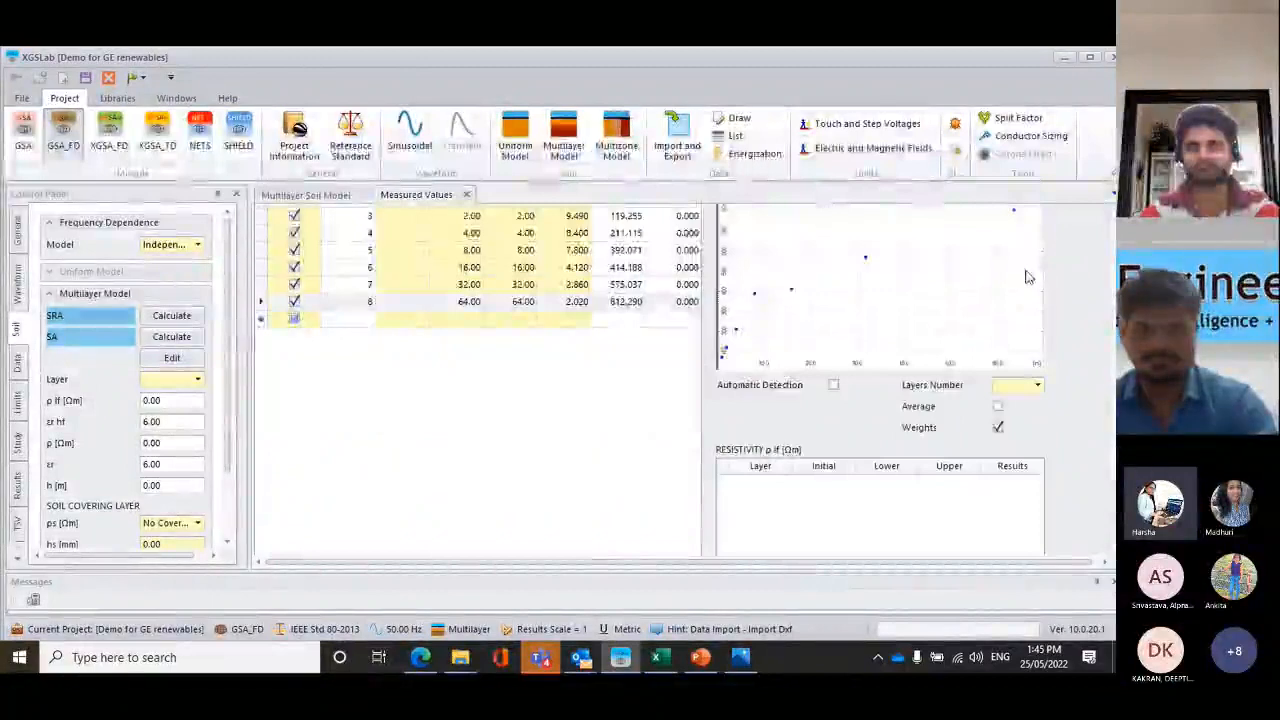
{"action": "scroll", "coordinate": [1028, 277], "scroll_direction": "up", "scroll_amount": 1}
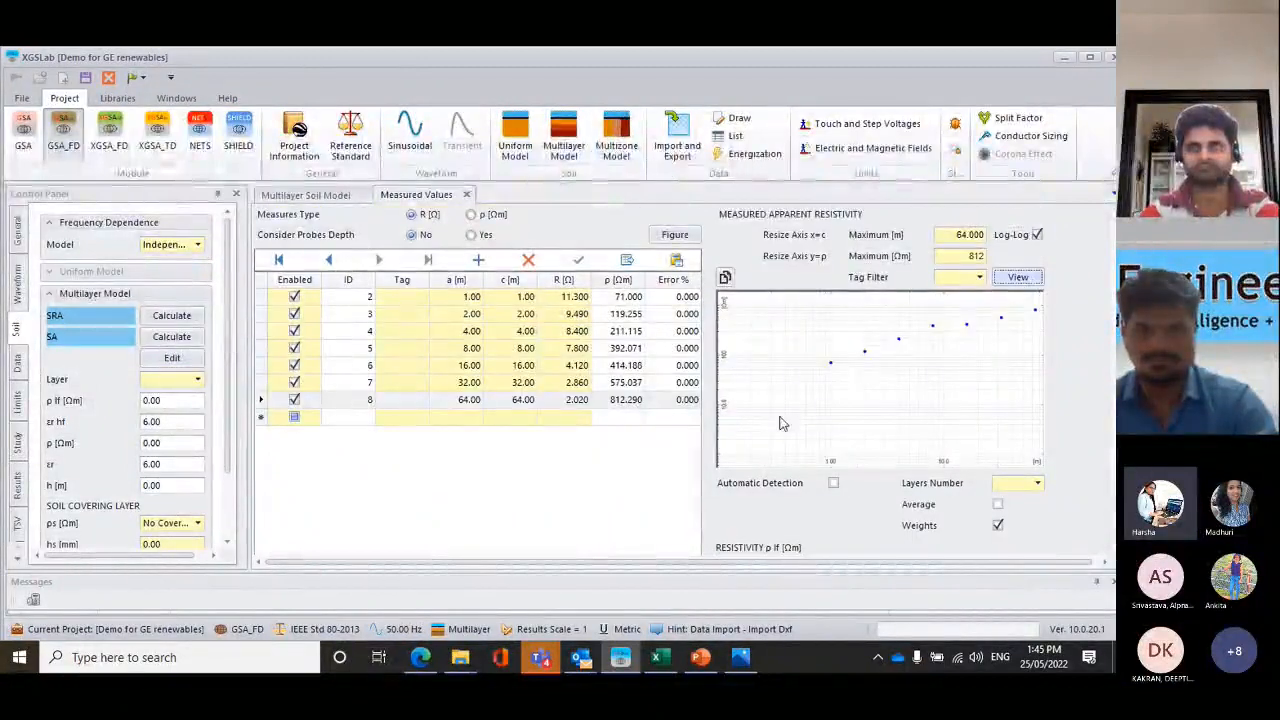
{"action": "left_click", "coordinate": [979, 278]}
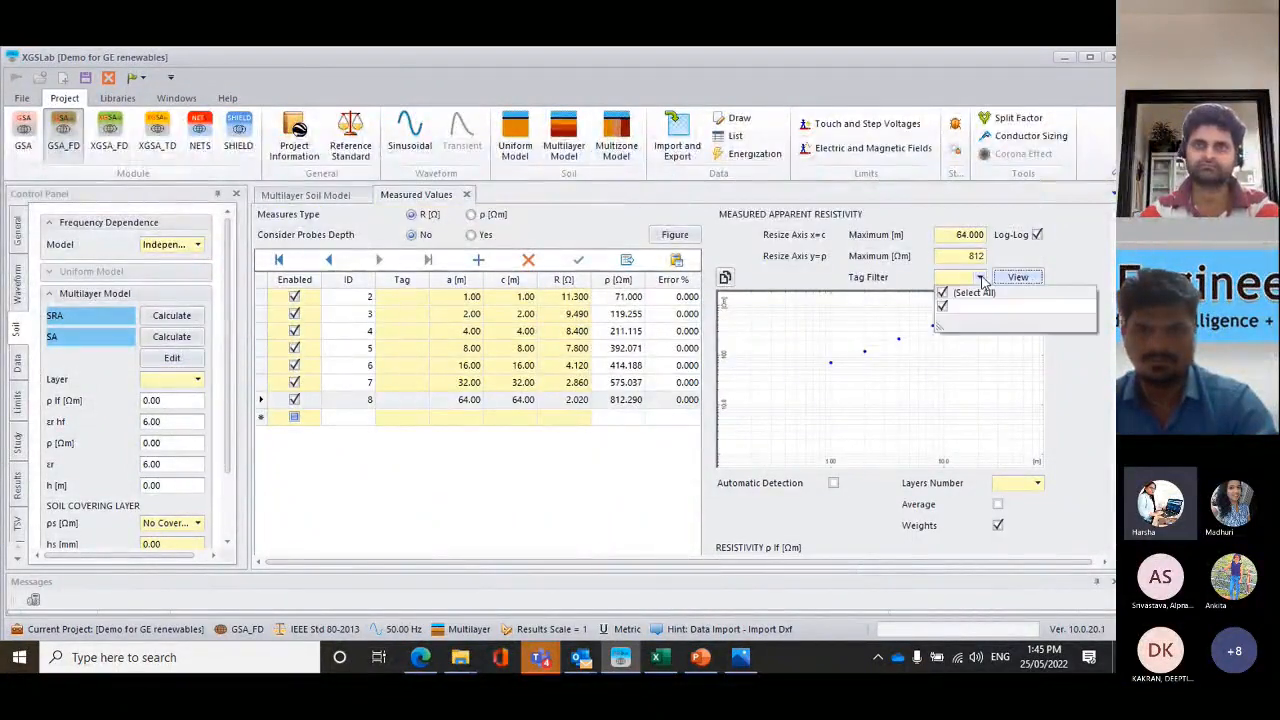
{"action": "left_click", "coordinate": [1040, 281]}
{"action": "scroll", "coordinate": [949, 363], "scroll_direction": "down", "scroll_amount": 1}
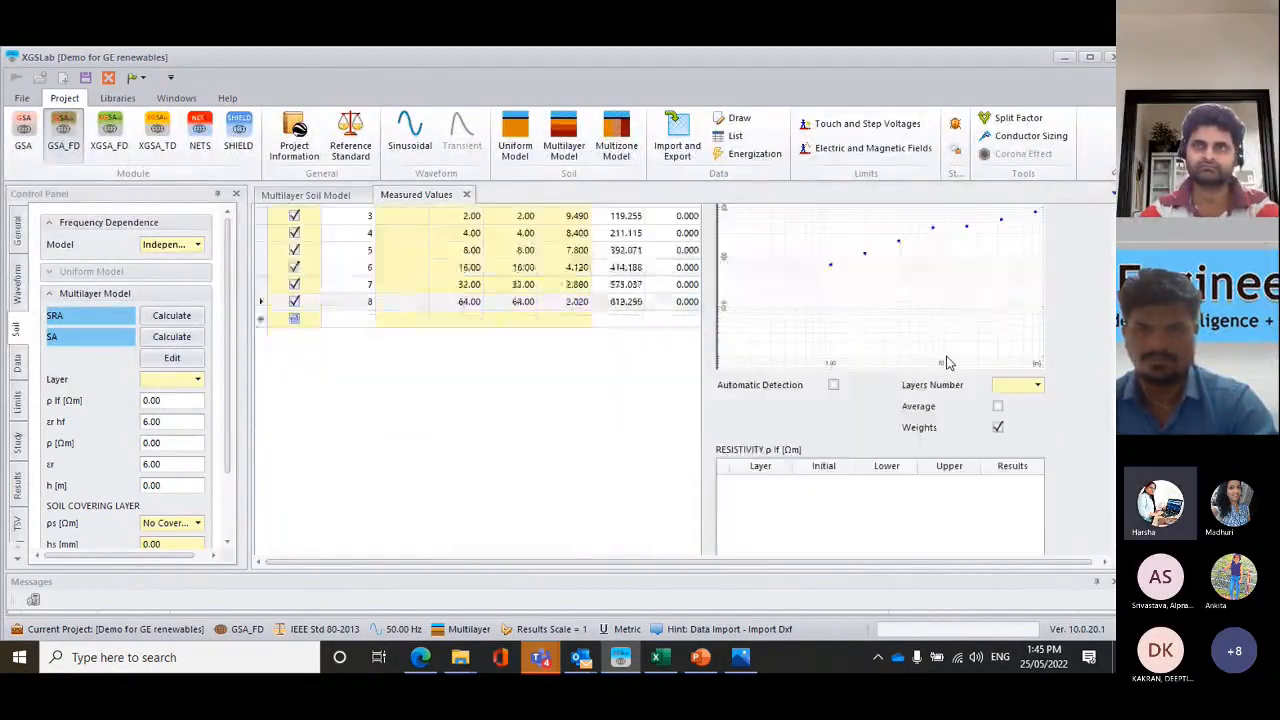
{"action": "scroll", "coordinate": [949, 363], "scroll_direction": "up", "scroll_amount": 1}
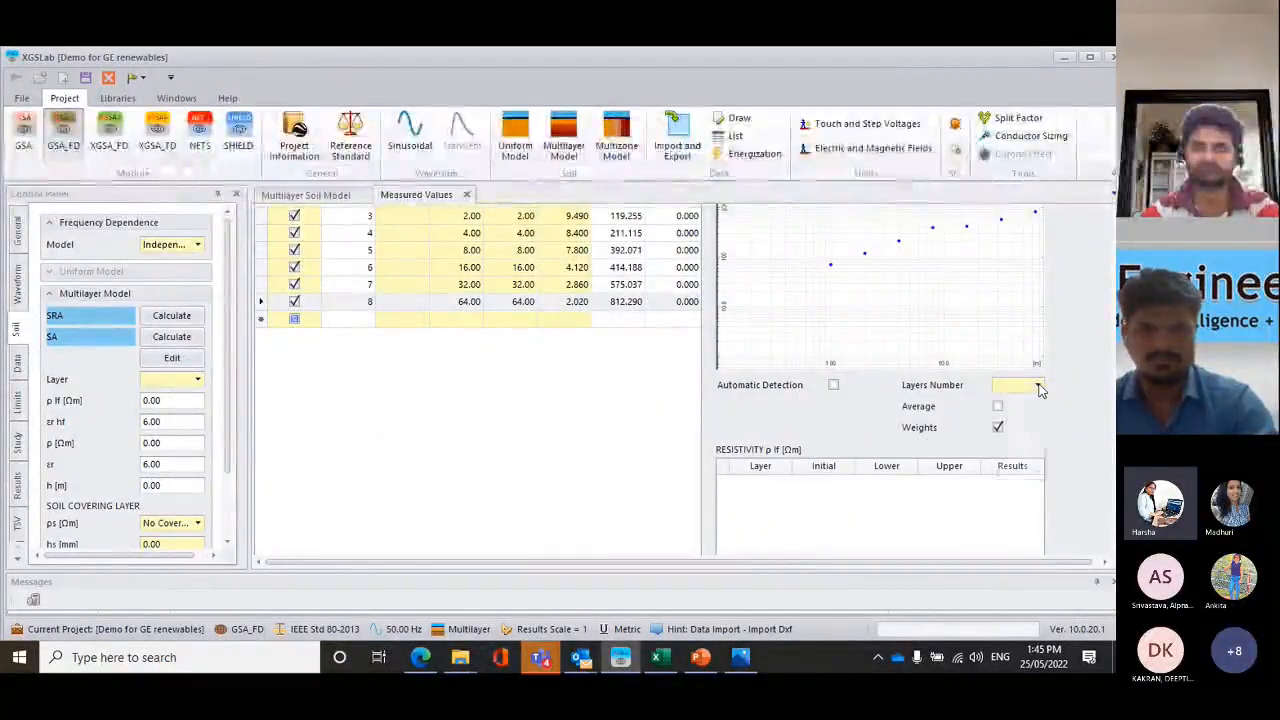
Examine the layer numbers offered for the multilayer soil calculation without choosing one
{"action": "left_click", "coordinate": [1037, 386]}
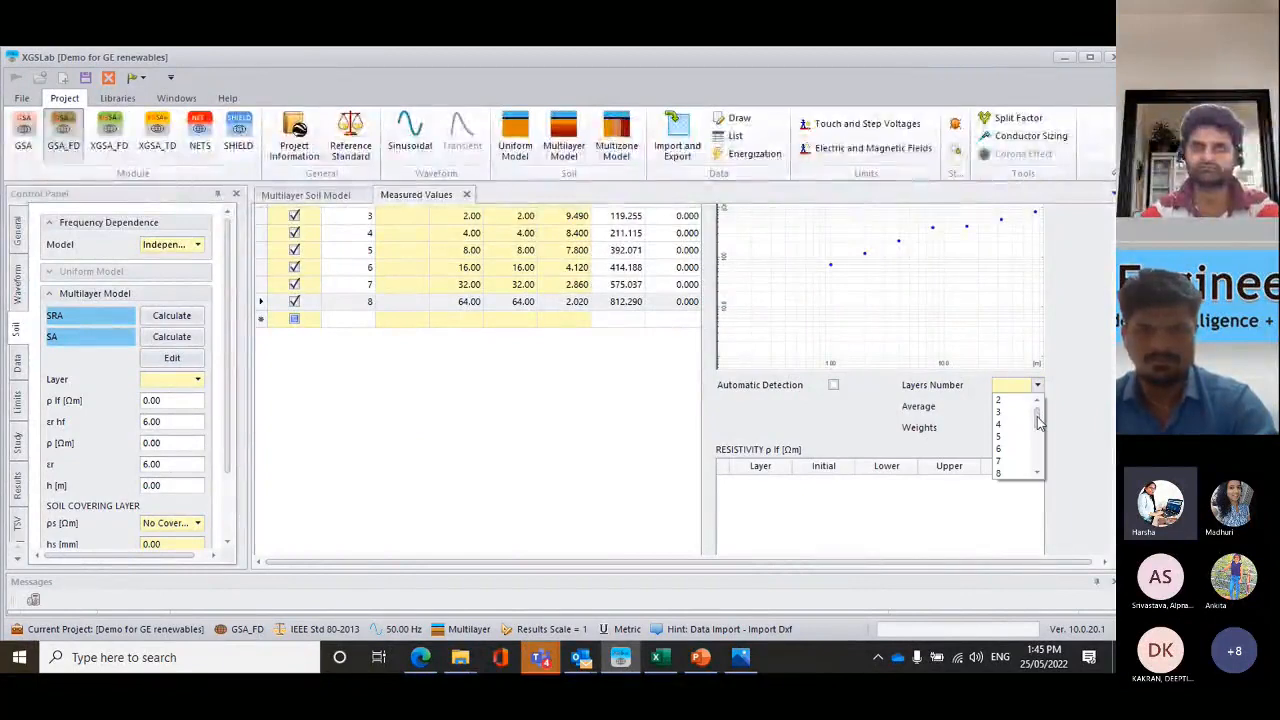
{"action": "left_click_drag", "start_coordinate": [1037, 421], "coordinate": [1039, 451]}
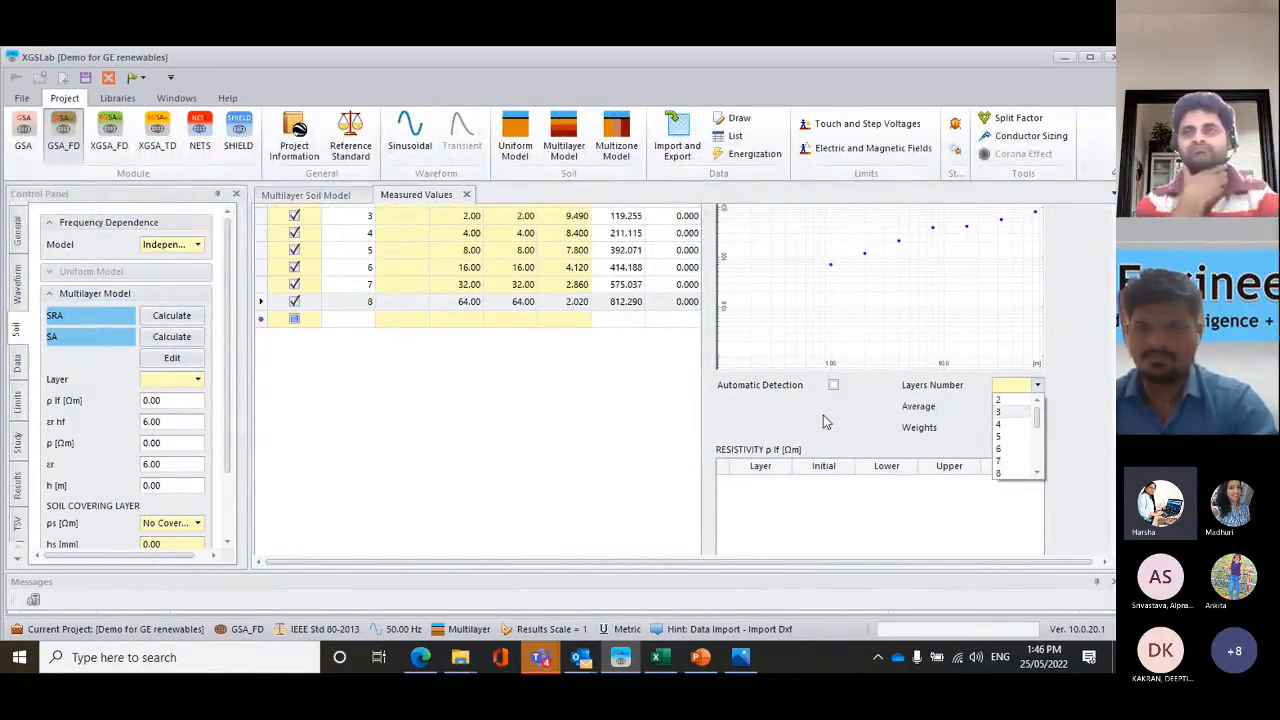
{"action": "left_click", "coordinate": [856, 412]}
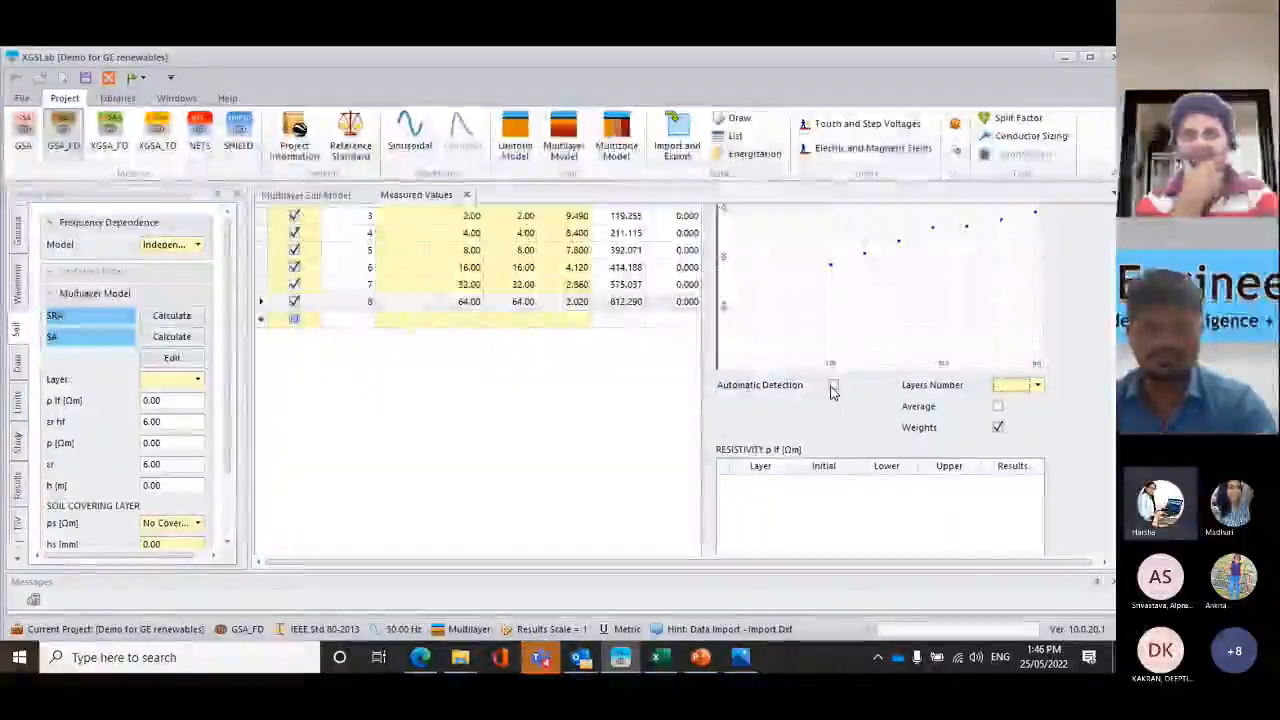
Enable automatic layer detection and calculate the layer resistivities and thicknesses from the measured values
{"action": "left_click", "coordinate": [834, 386]}
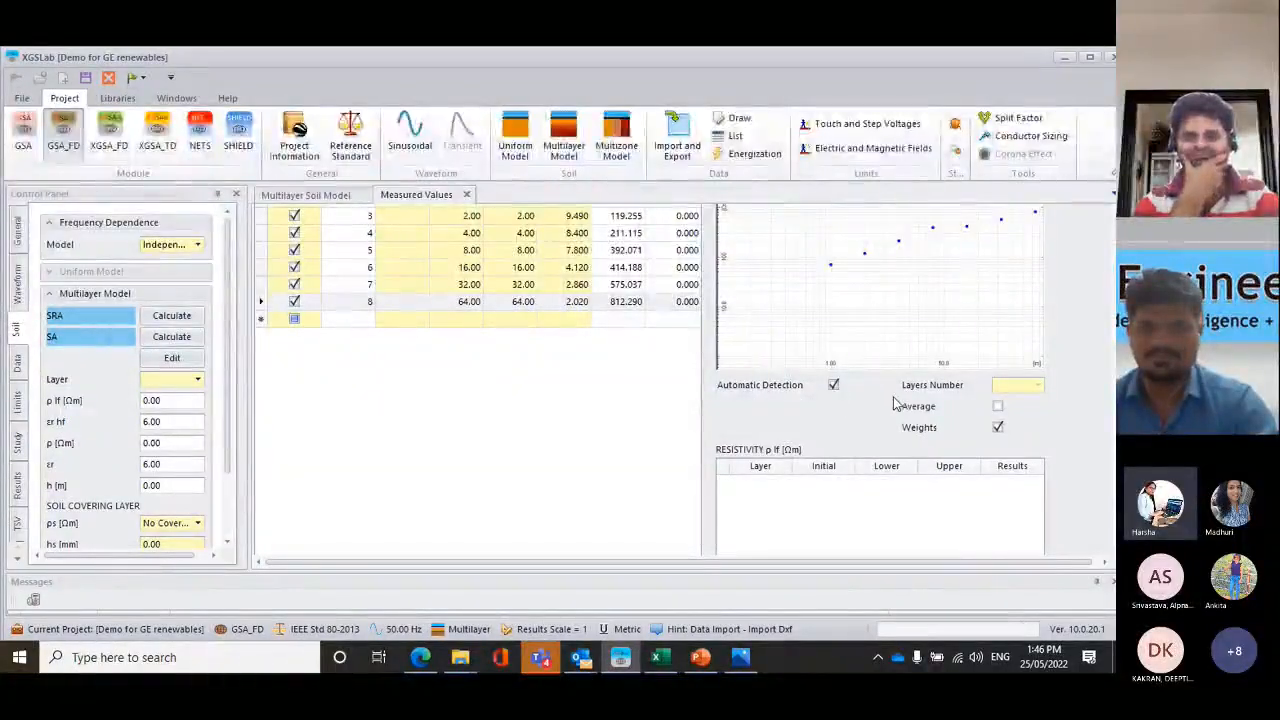
{"action": "scroll", "coordinate": [905, 409], "scroll_direction": "down", "scroll_amount": 2}
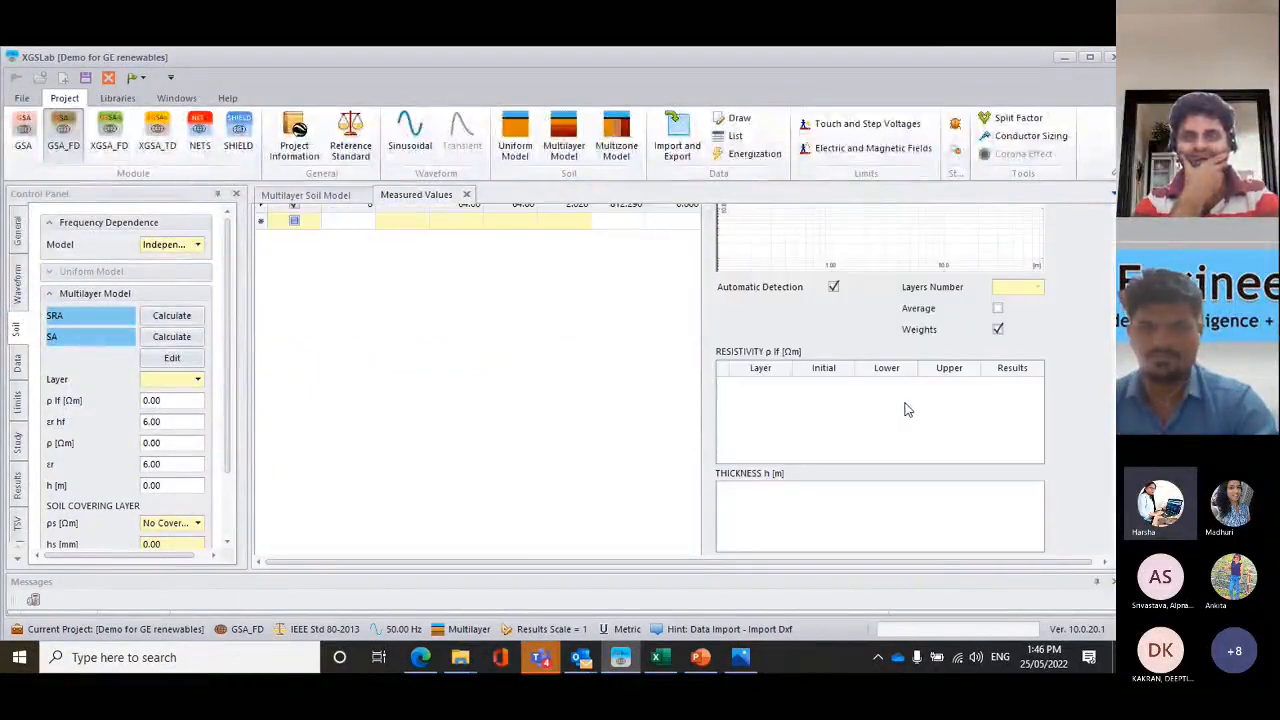
{"action": "scroll", "coordinate": [1068, 446], "scroll_direction": "up", "scroll_amount": 4}
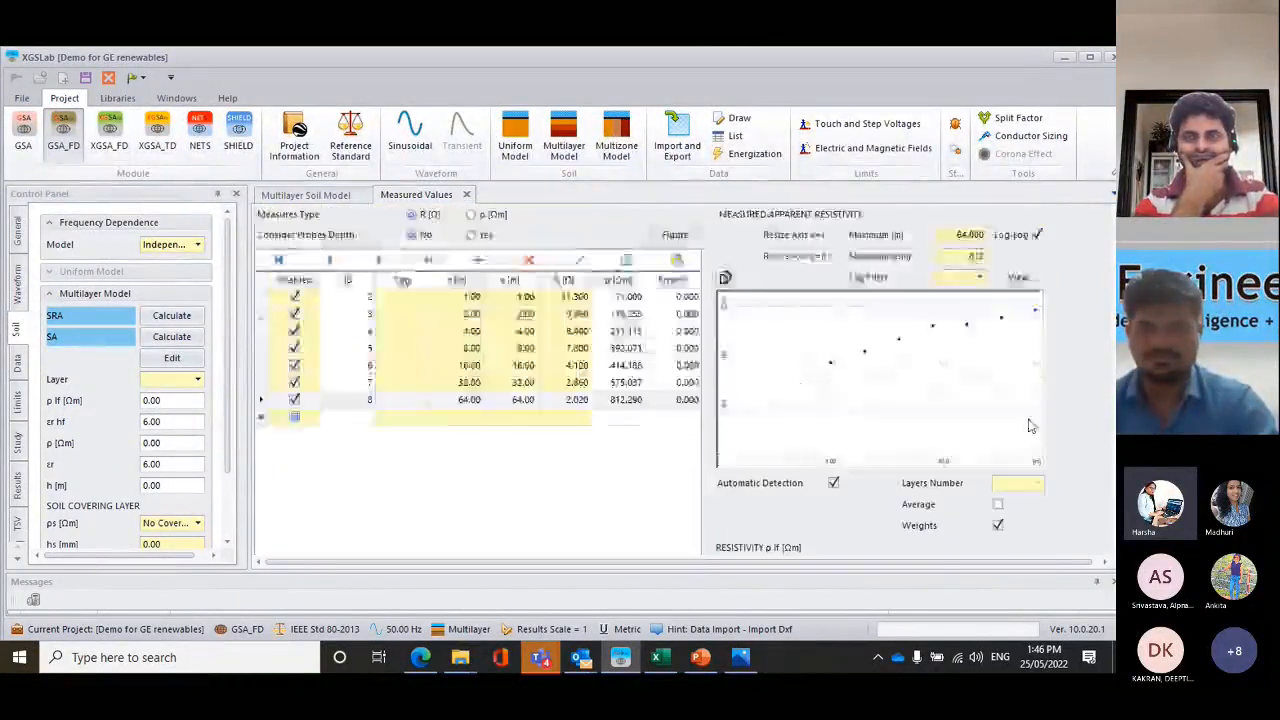
{"action": "scroll", "coordinate": [991, 423], "scroll_direction": "down", "scroll_amount": 5}
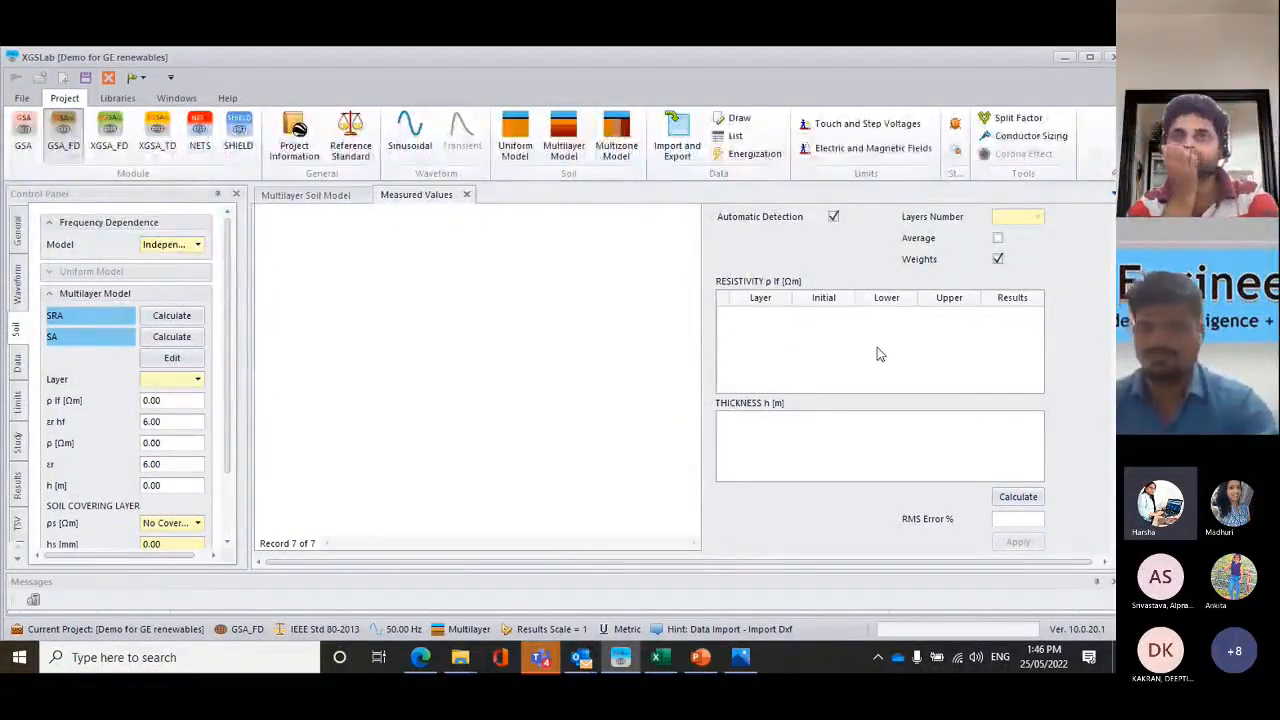
{"action": "scroll", "coordinate": [1048, 345], "scroll_direction": "up", "scroll_amount": 4}
{"action": "scroll", "coordinate": [1051, 349], "scroll_direction": "down", "scroll_amount": 3}
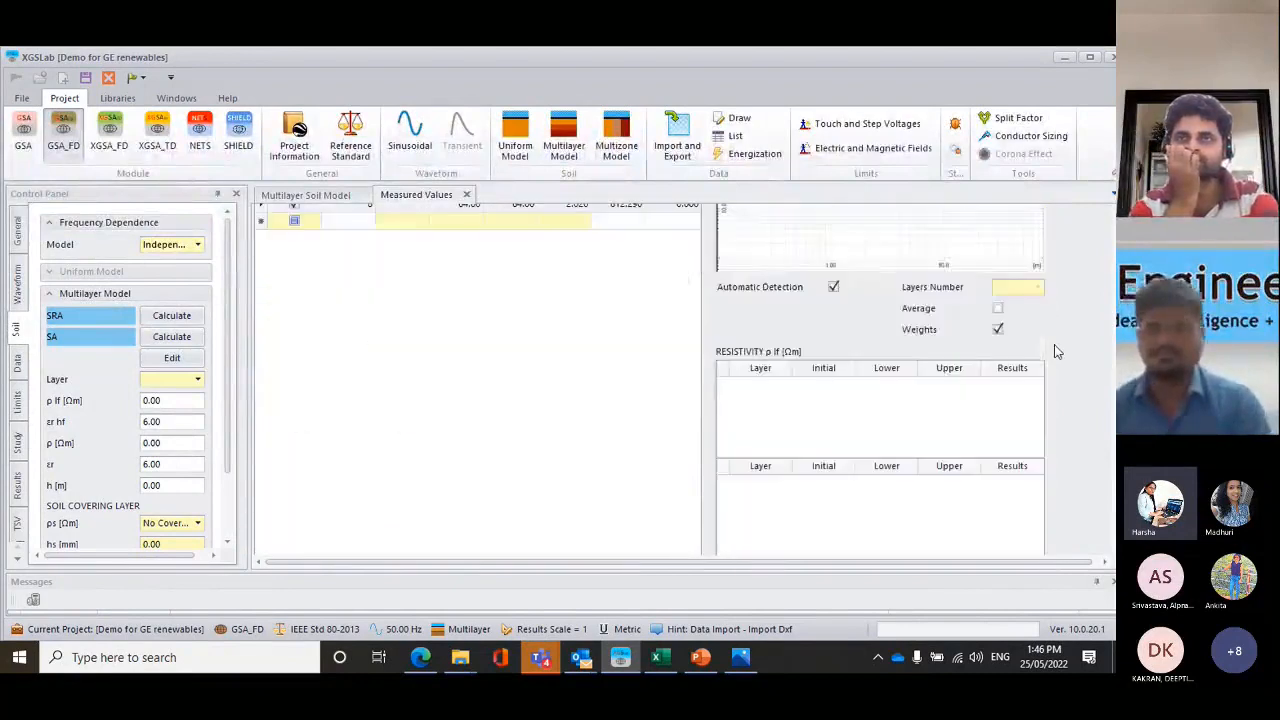
{"action": "scroll", "coordinate": [935, 357], "scroll_direction": "down", "scroll_amount": 2}
{"action": "left_click", "coordinate": [1017, 496]}
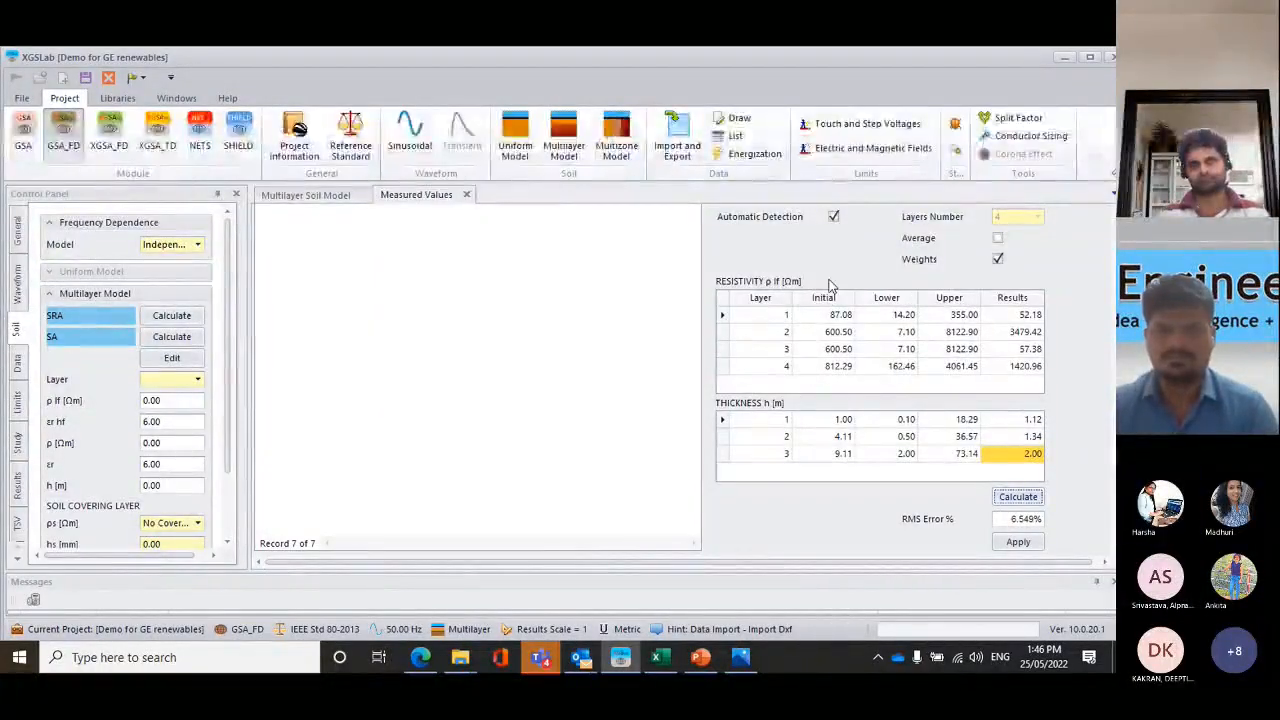
Disable automatic layer detection, set the layers number to 3 and recalculate the layer resistivities and thicknesses with weights enabled
{"action": "scroll", "coordinate": [1062, 394], "scroll_direction": "up", "scroll_amount": 3}
{"action": "scroll", "coordinate": [1040, 400], "scroll_direction": "down", "scroll_amount": 1}
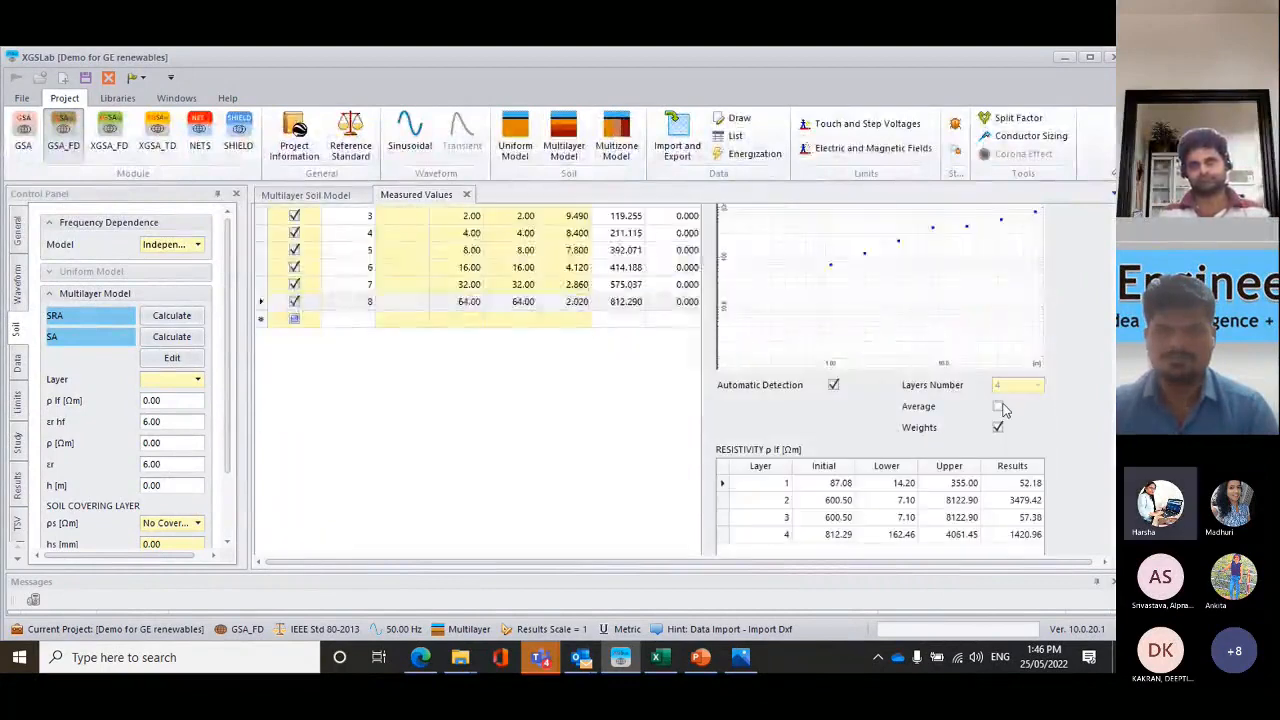
{"action": "left_click", "coordinate": [834, 386]}
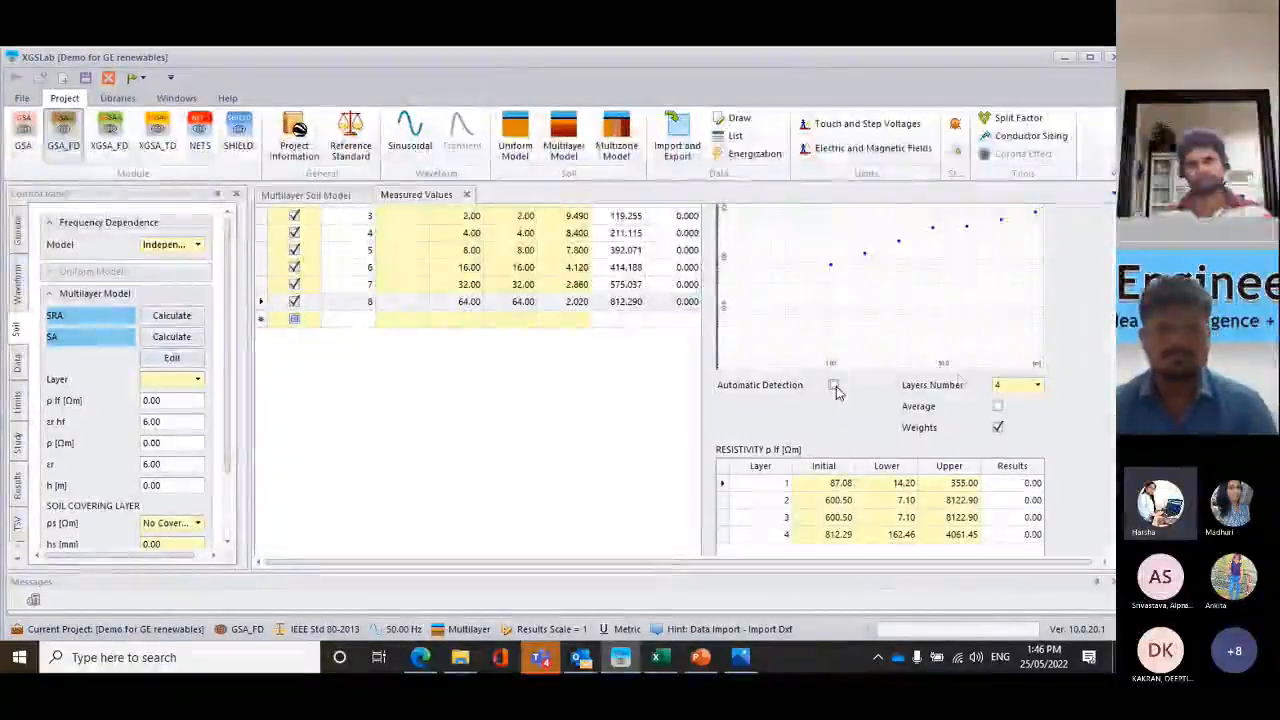
{"action": "left_click", "coordinate": [1037, 385]}
{"action": "left_click", "coordinate": [997, 421]}
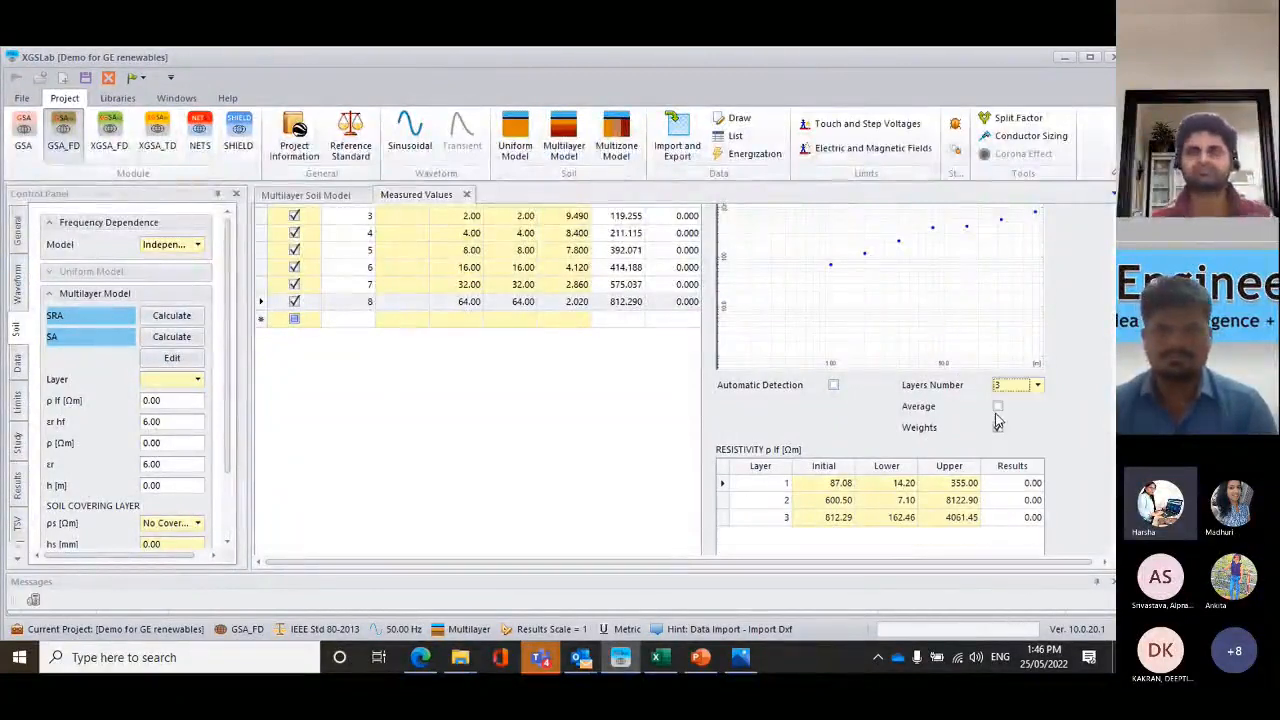
{"action": "left_click", "coordinate": [997, 425]}
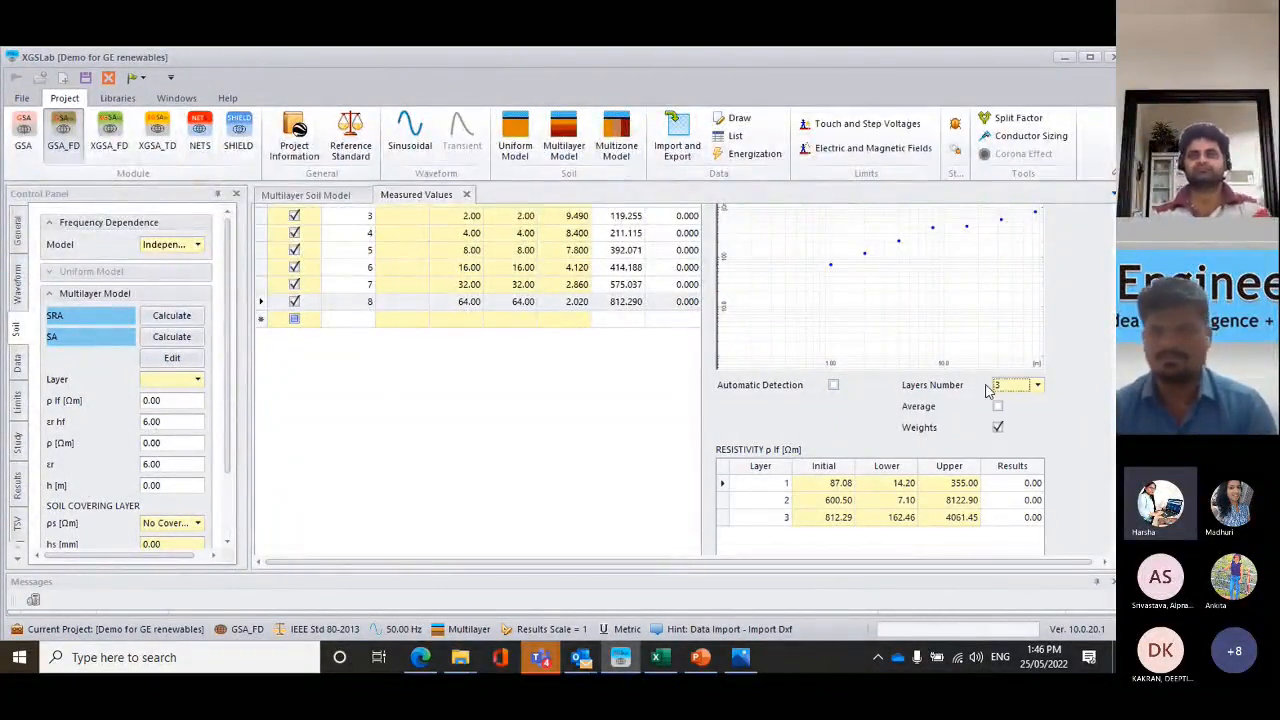
{"action": "scroll", "coordinate": [1068, 392], "scroll_direction": "down", "scroll_amount": 3}
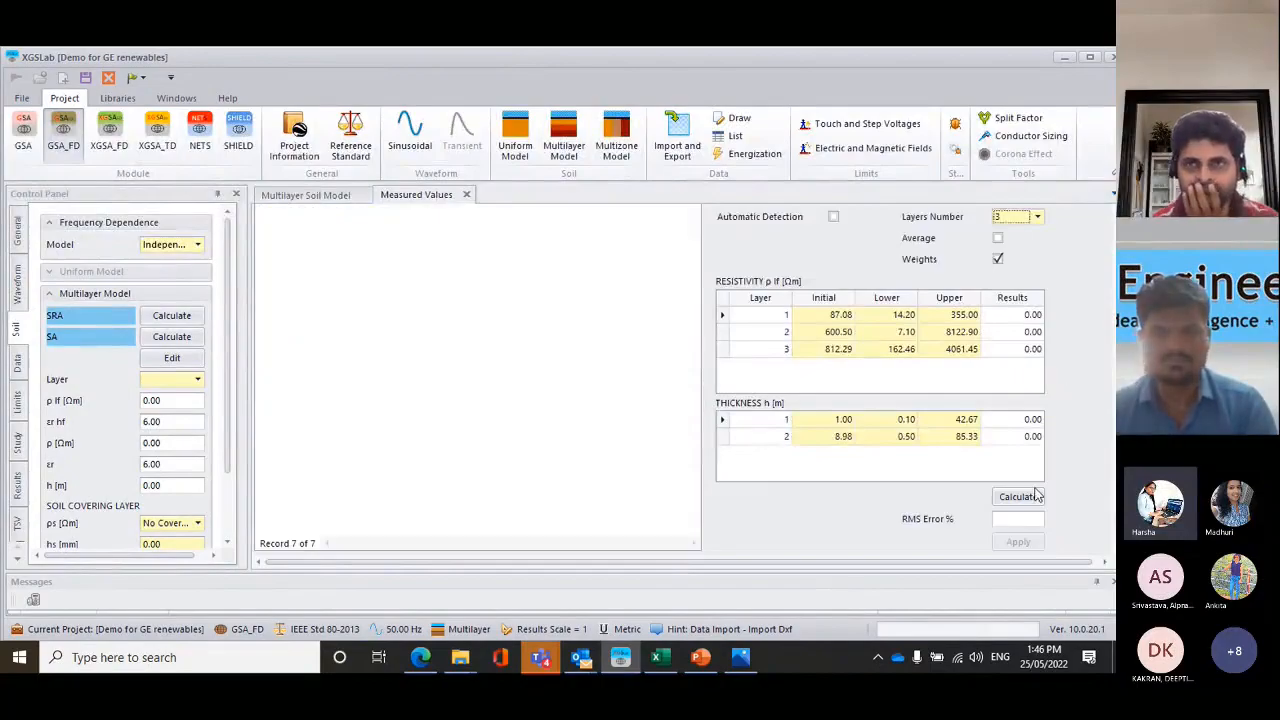
{"action": "left_click", "coordinate": [1036, 495]}
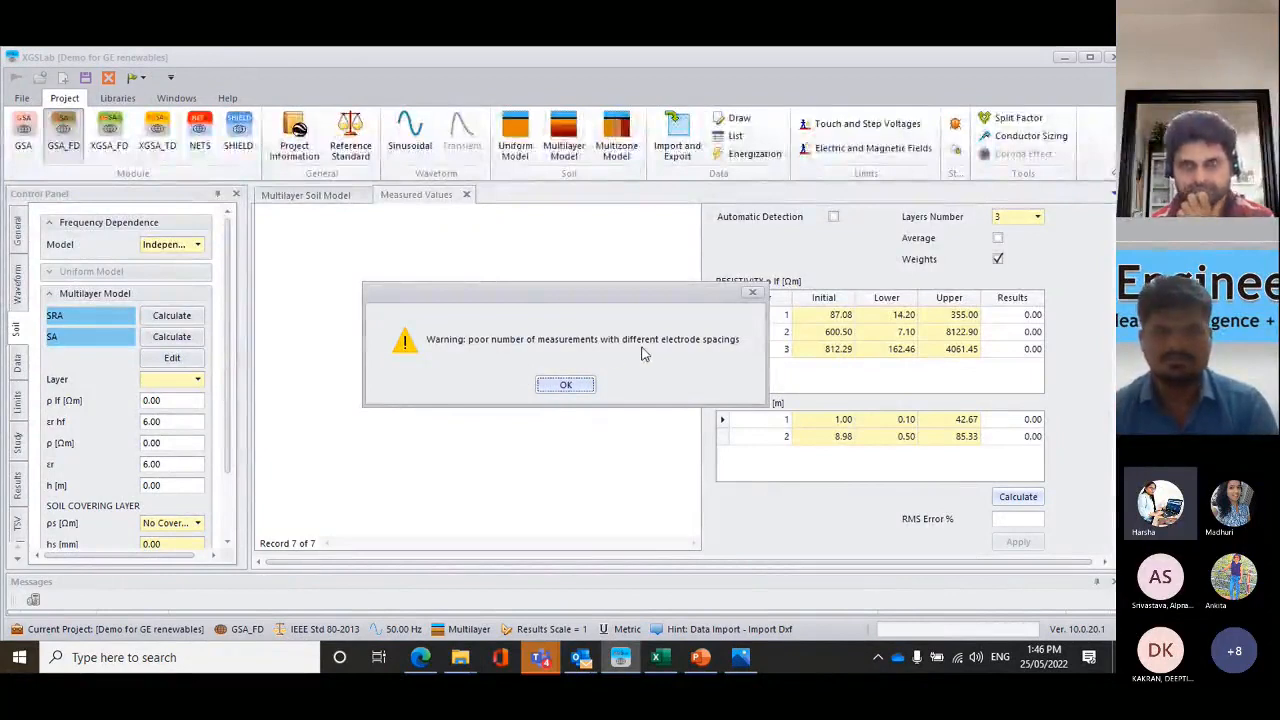
{"action": "left_click", "coordinate": [570, 388]}
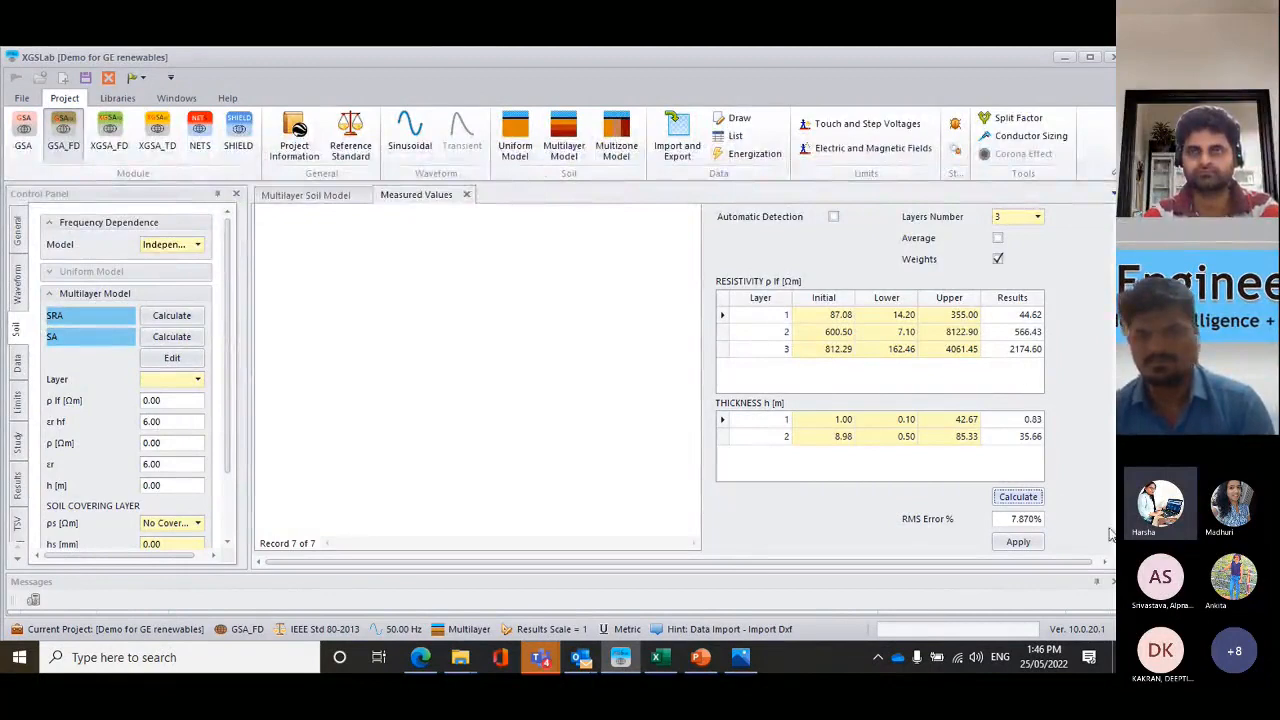
Review the three-layer results against the measured values and apply them to the multilayer soil model
{"action": "scroll", "coordinate": [1090, 482], "scroll_direction": "up", "scroll_amount": 1}
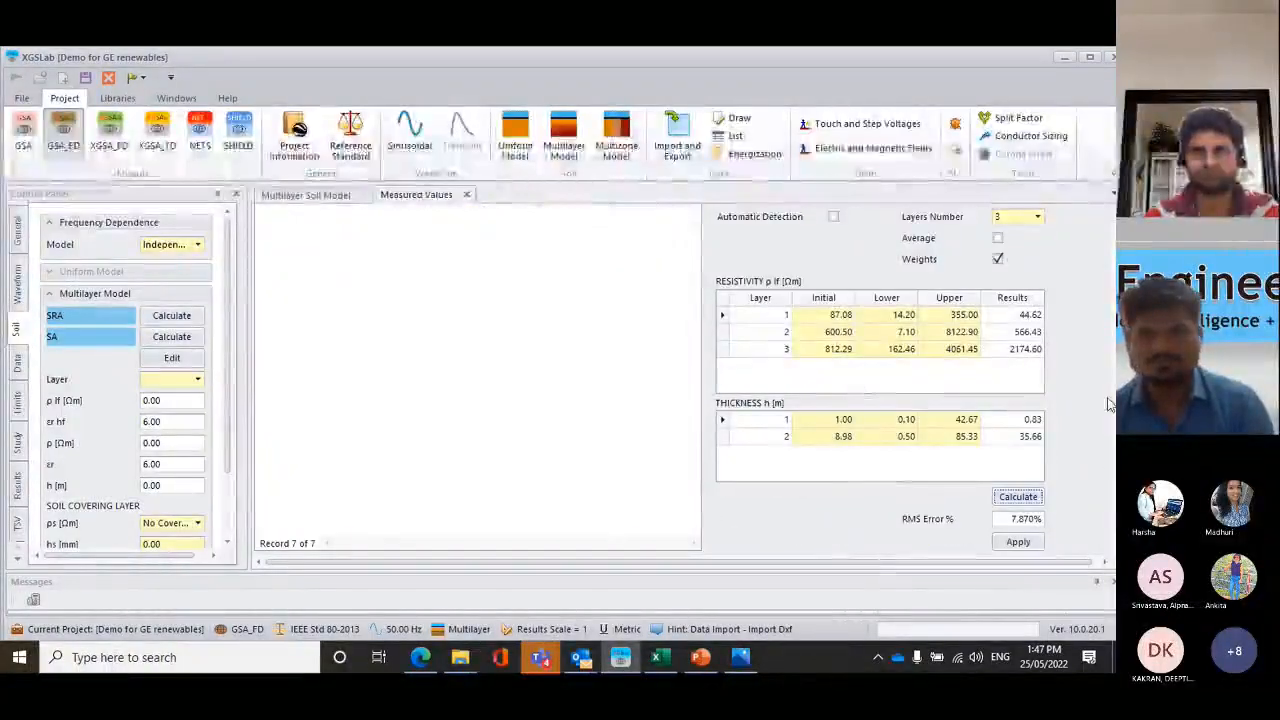
{"action": "scroll", "coordinate": [1100, 430], "scroll_direction": "up", "scroll_amount": 3}
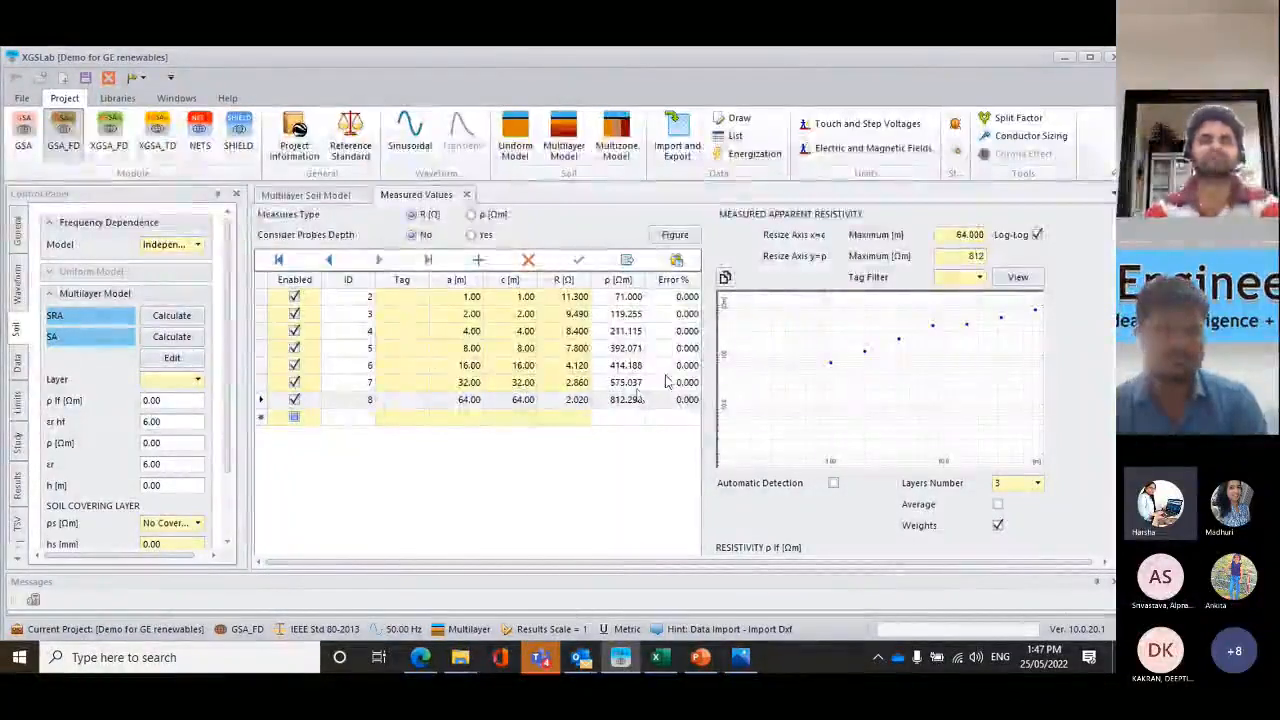
{"action": "scroll", "coordinate": [897, 390], "scroll_direction": "down", "scroll_amount": 3}
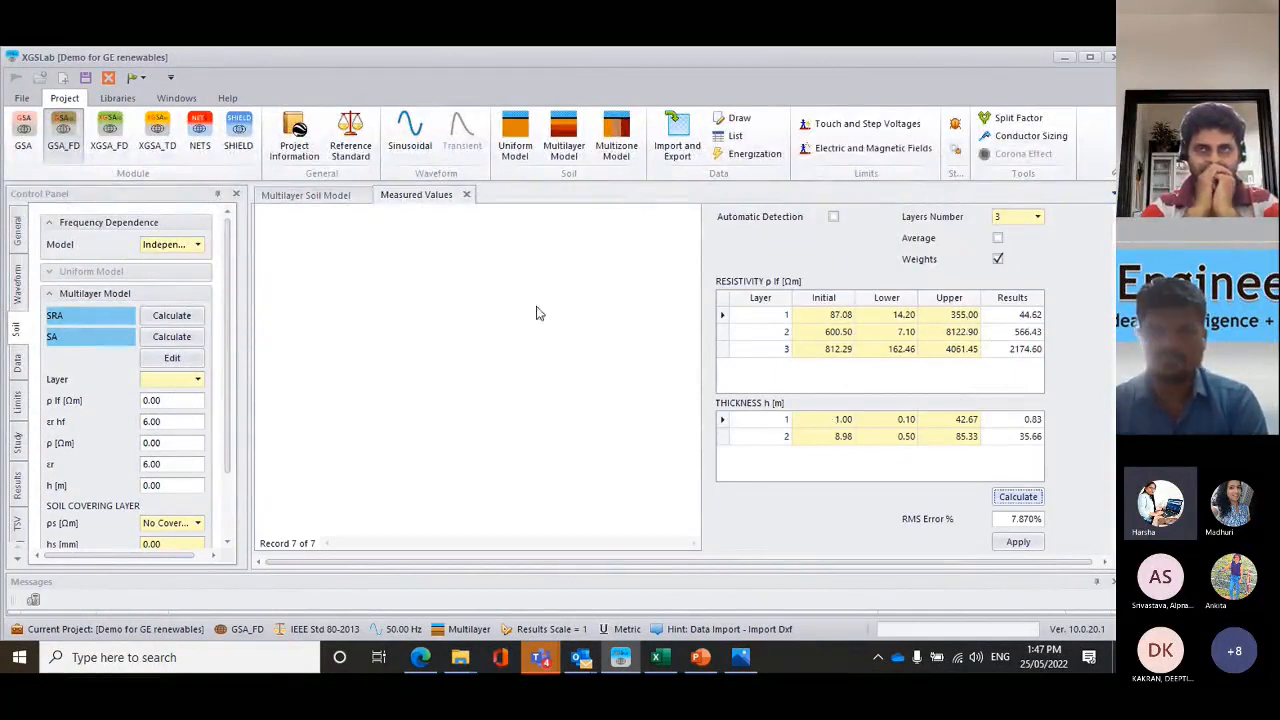
{"action": "scroll", "coordinate": [1060, 360], "scroll_direction": "up", "scroll_amount": 3}
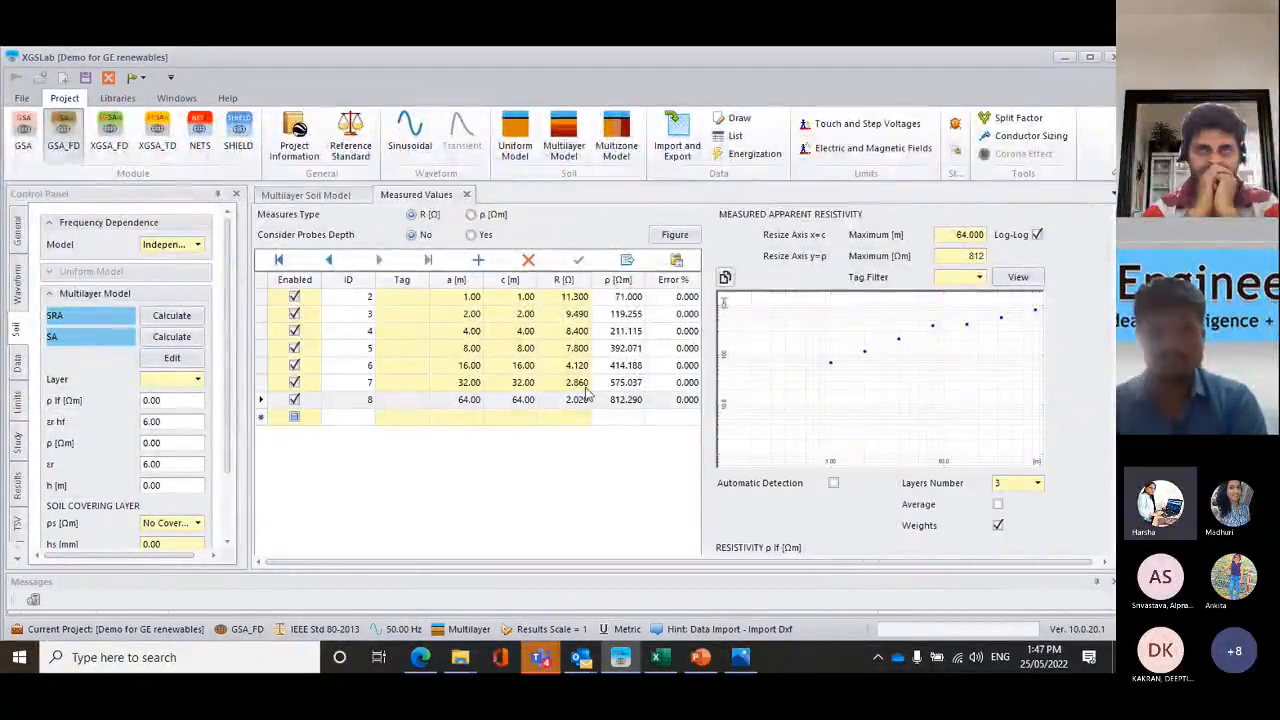
{"action": "scroll", "coordinate": [1040, 434], "scroll_direction": "down", "scroll_amount": 5}
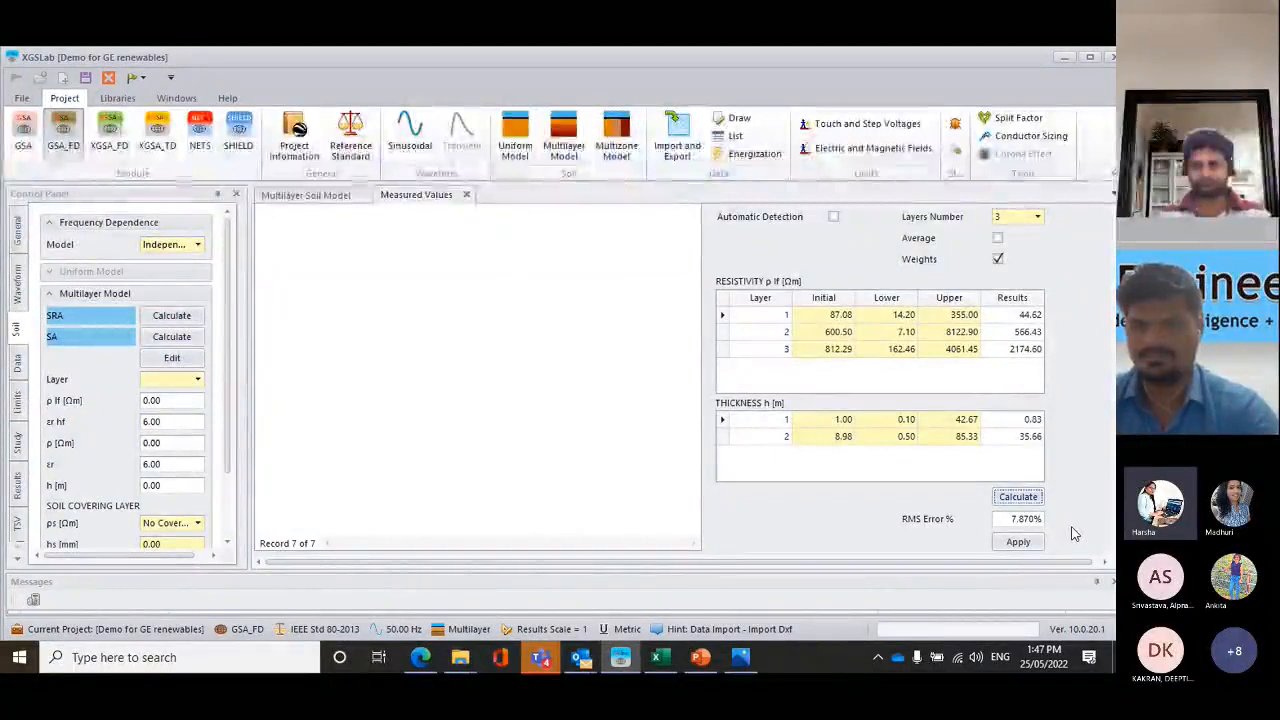
{"action": "left_click", "coordinate": [1024, 548]}
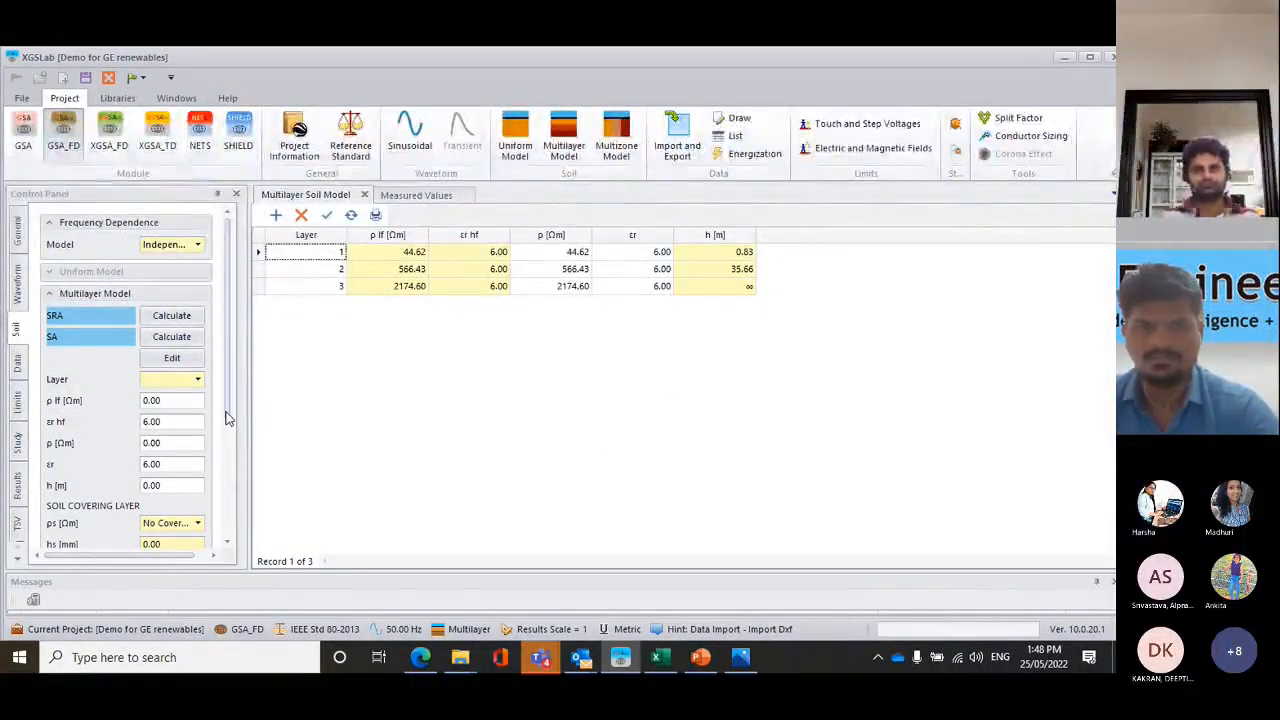
Set the soil covering layer to Gravel_3000 with a thickness of 300 mm
{"action": "scroll", "coordinate": [228, 418], "scroll_direction": "down", "scroll_amount": 3}
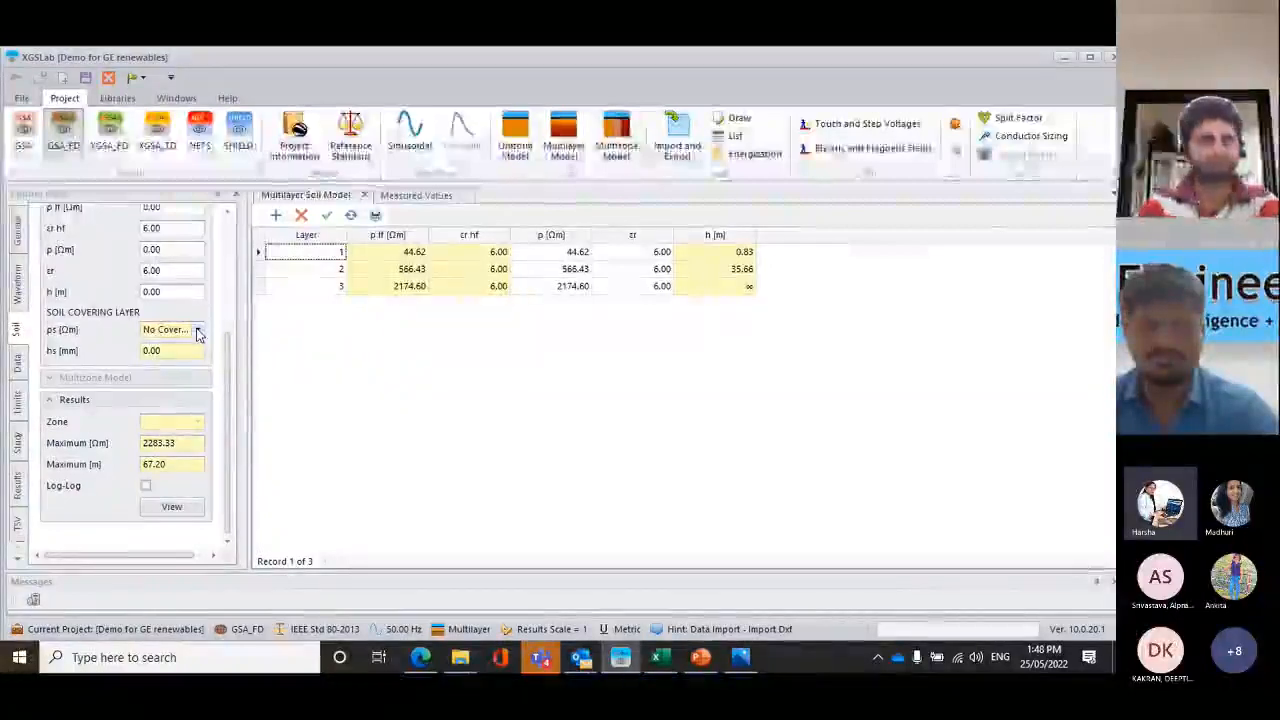
{"action": "left_click", "coordinate": [198, 332]}
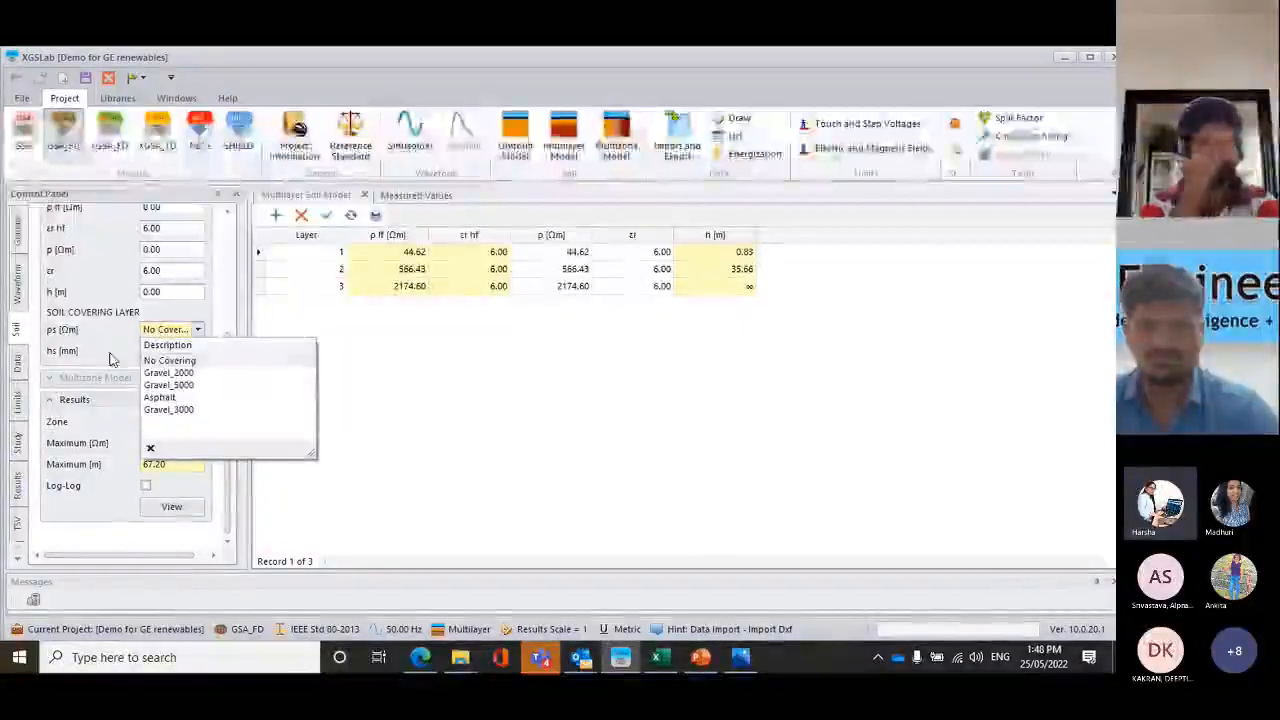
{"action": "left_click", "coordinate": [170, 410]}
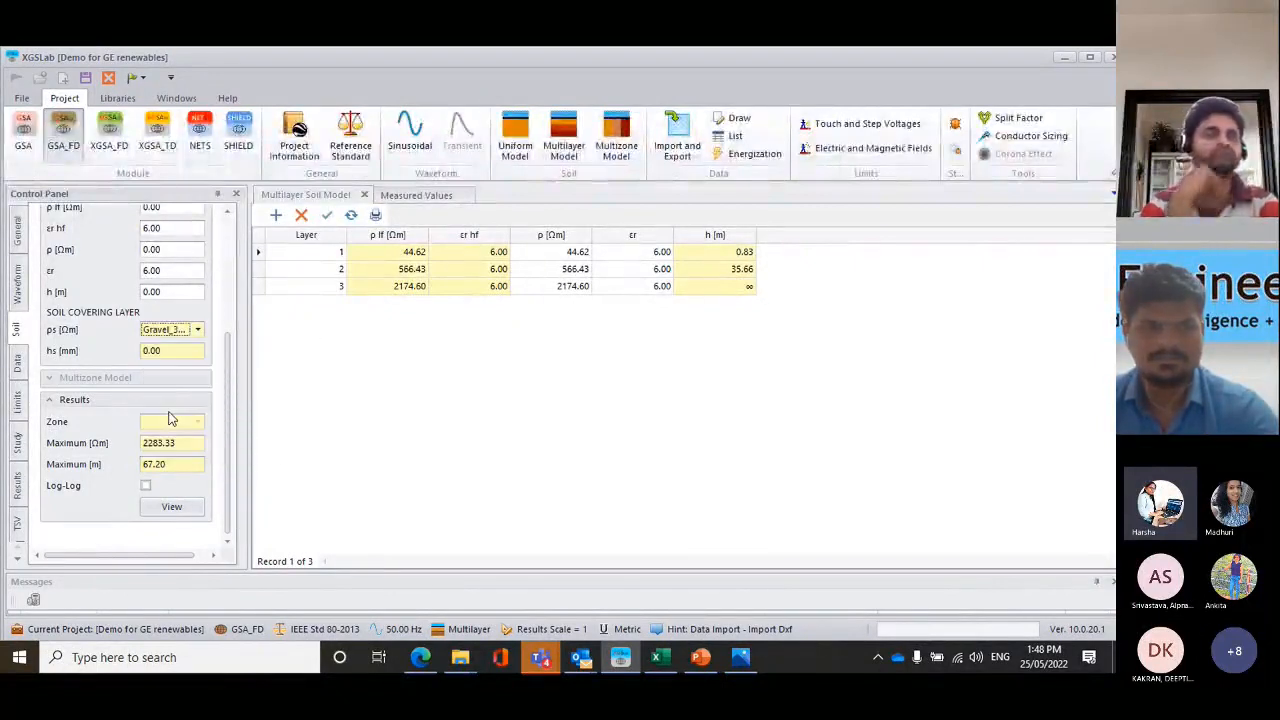
{"action": "left_click", "coordinate": [170, 350]}
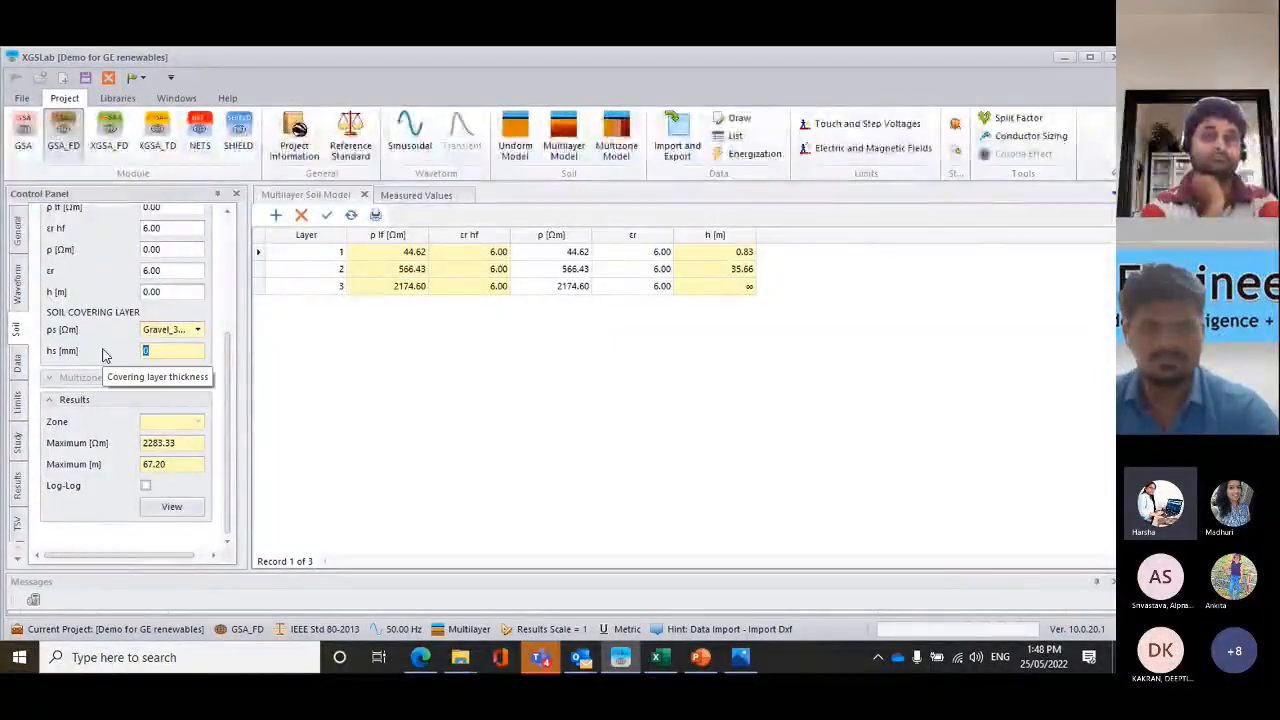
{"action": "left_click", "coordinate": [314, 371]}
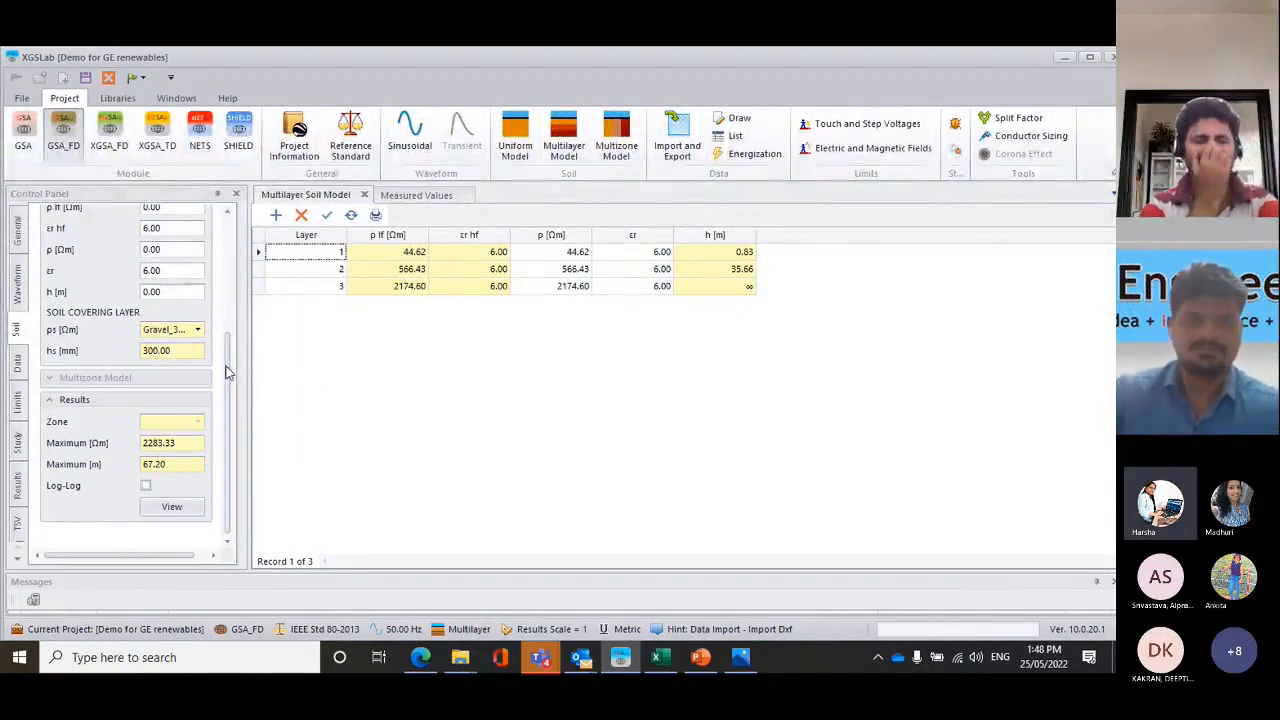
Plot the soil model results and save a snapshot of the graph with the caption Soil Model
{"action": "scroll", "coordinate": [226, 372], "scroll_direction": "up", "scroll_amount": 3}
{"action": "scroll", "coordinate": [228, 378], "scroll_direction": "down", "scroll_amount": 3}
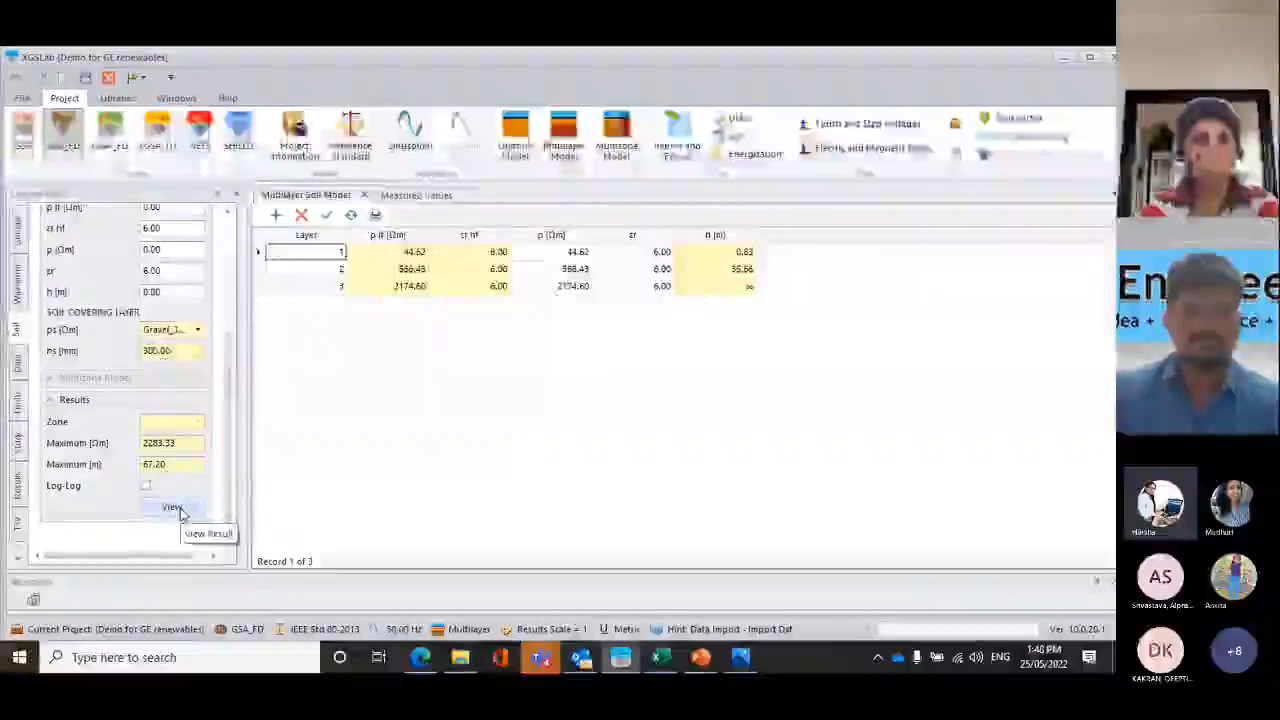
{"action": "left_click", "coordinate": [178, 509]}
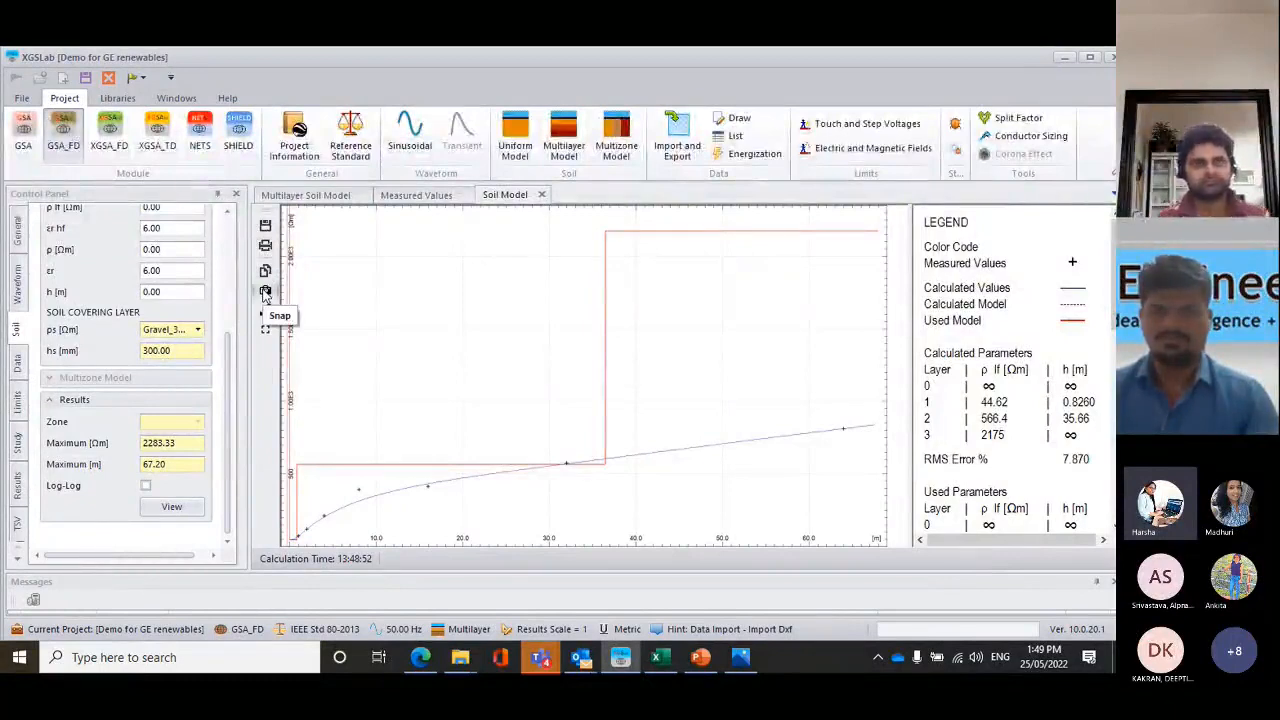
{"action": "left_click", "coordinate": [265, 293]}
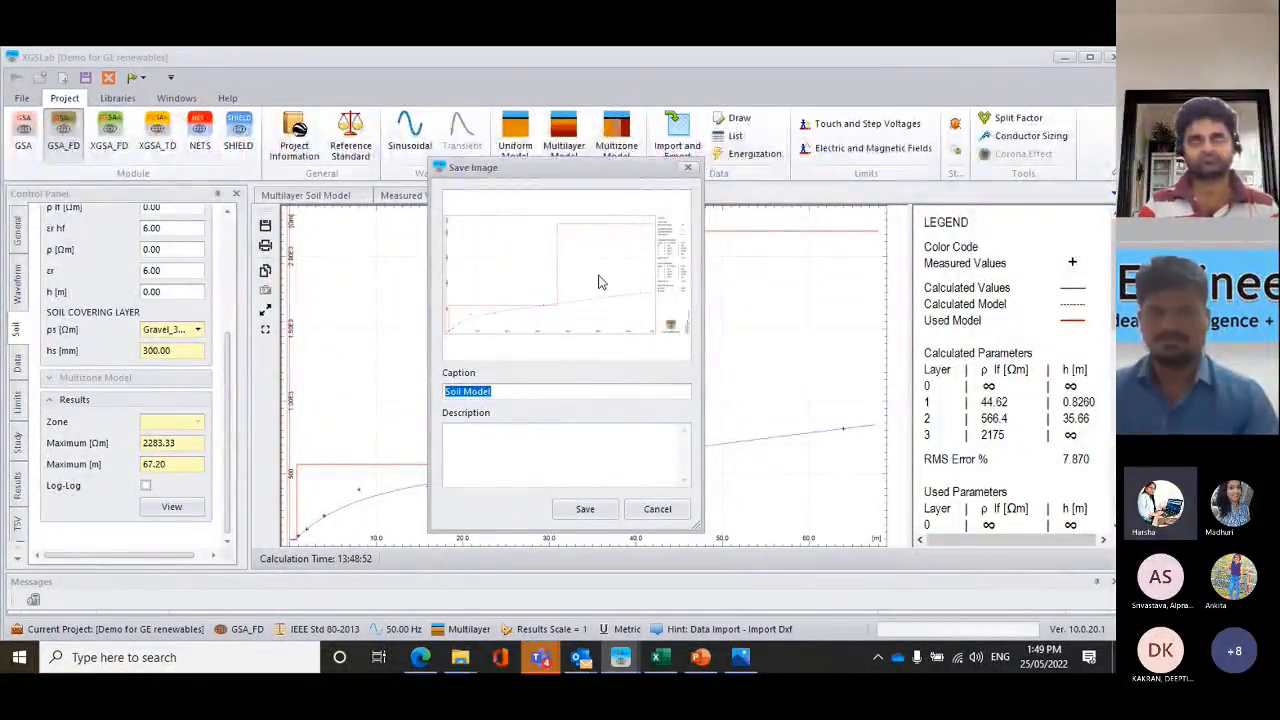
{"action": "left_click", "coordinate": [499, 392]}
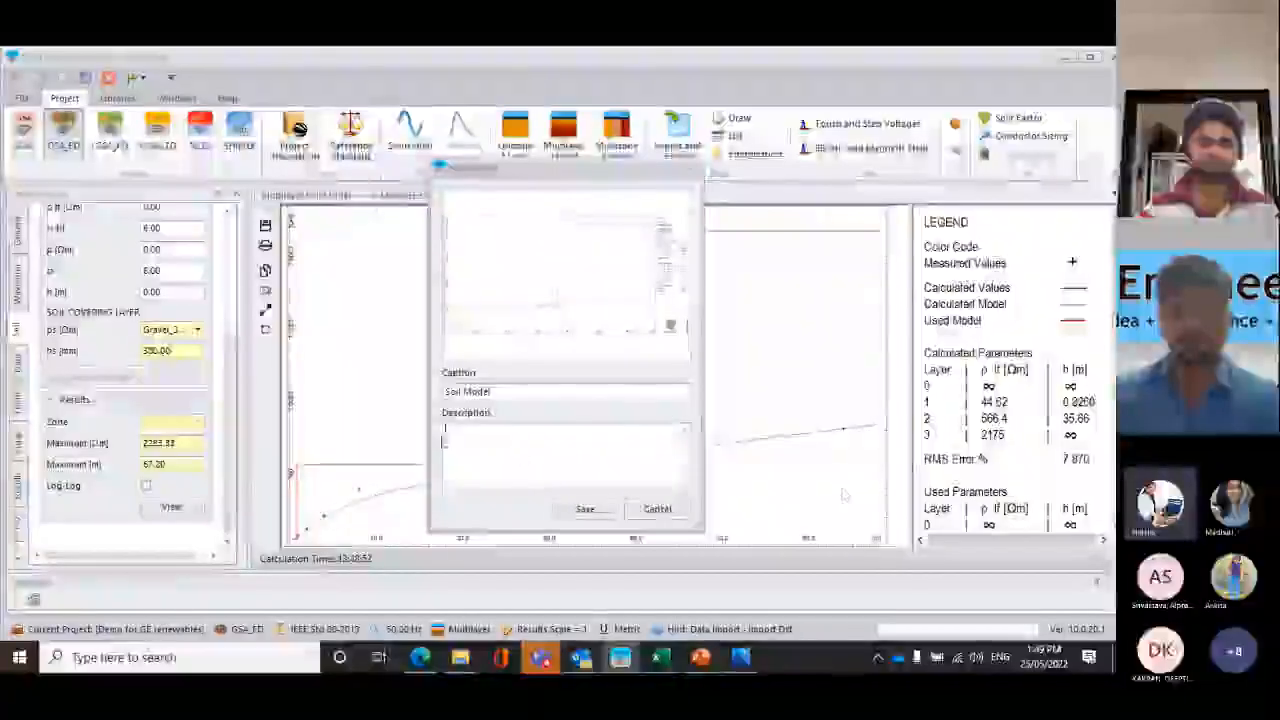
{"action": "left_click", "coordinate": [588, 511]}
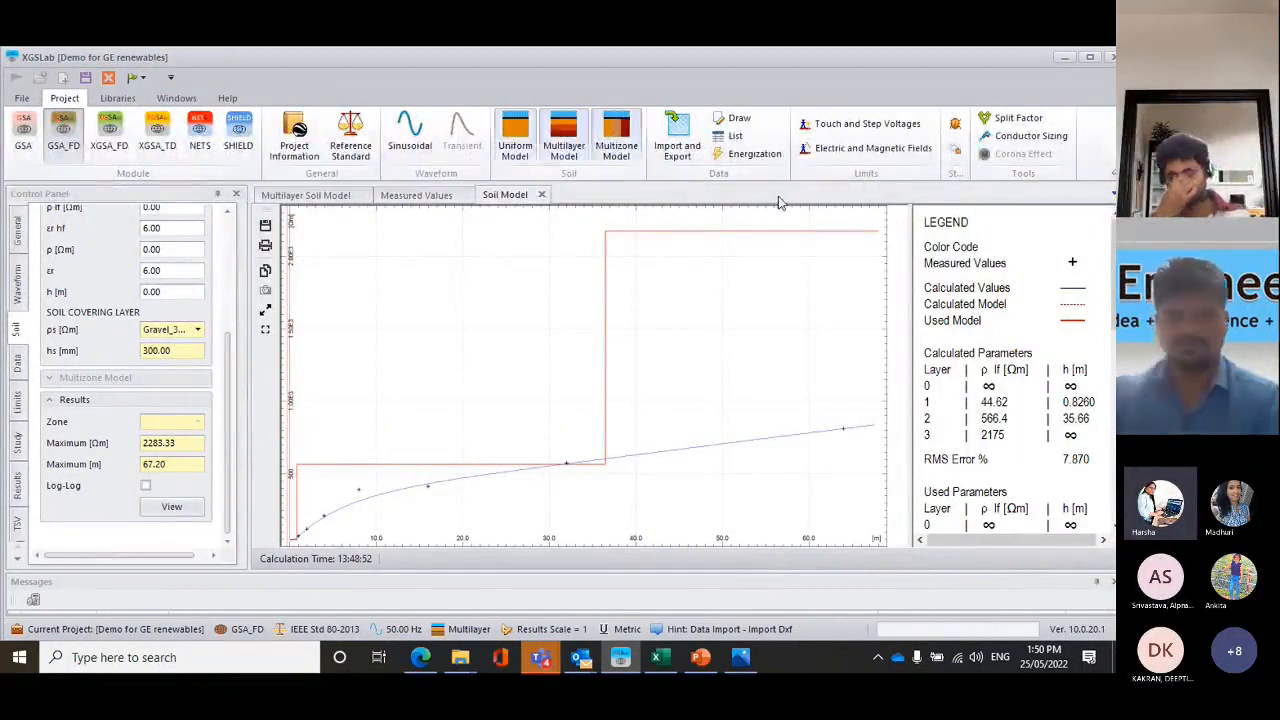
Open the conductor drawing view and read the help on using keyboard buttons while drawing
{"action": "left_click", "coordinate": [730, 121]}
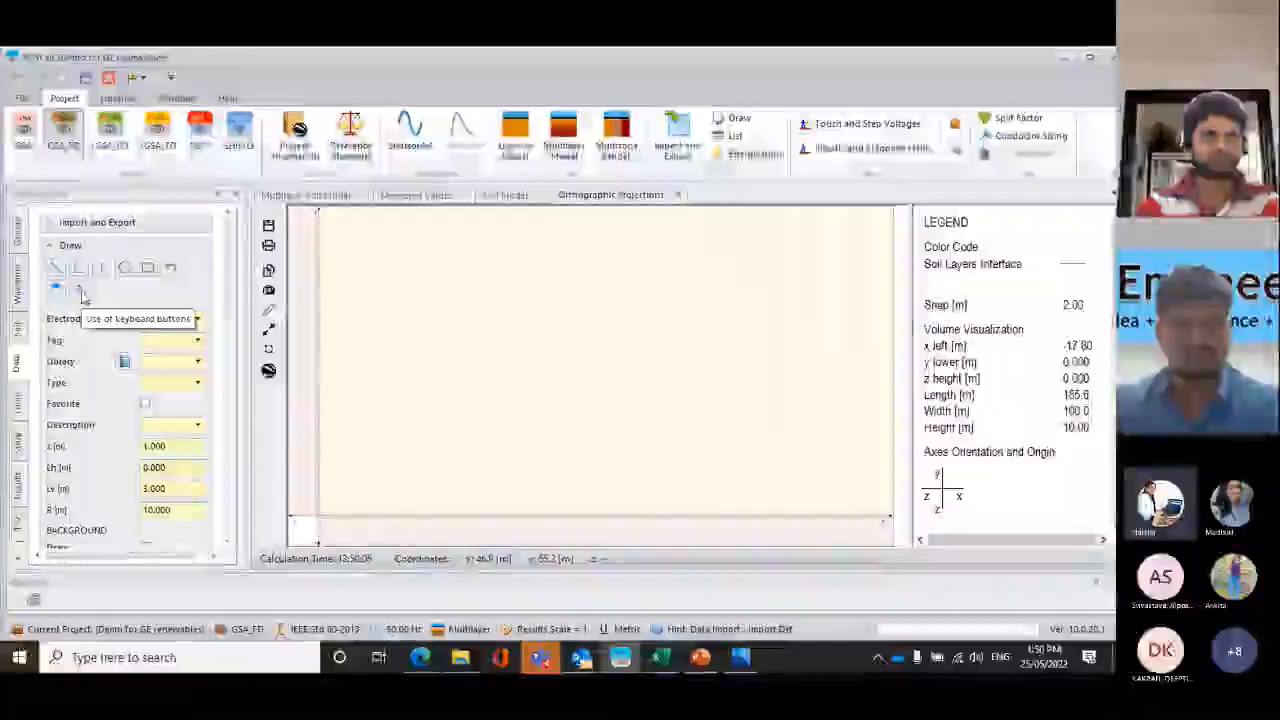
{"action": "left_click", "coordinate": [80, 290]}
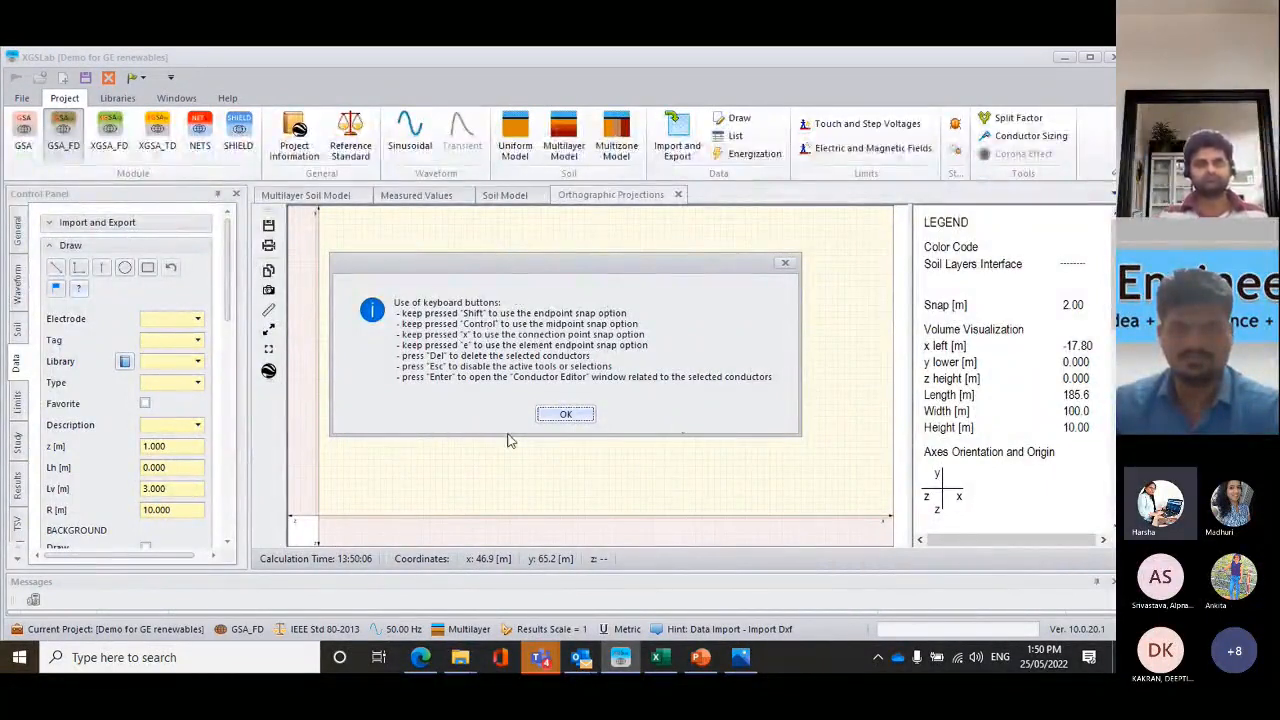
{"action": "left_click", "coordinate": [563, 414]}
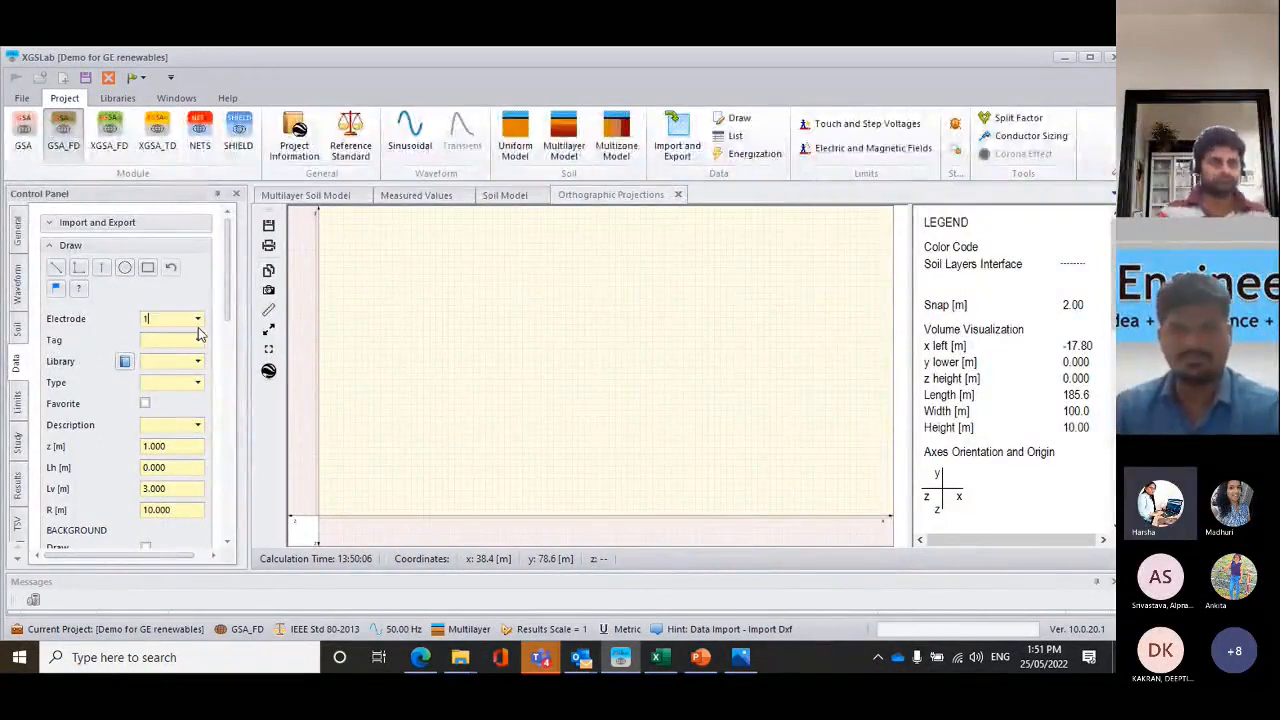
Assign electrode 1 and the tag Grid to the conductors in the drawing settings
{"action": "left_click", "coordinate": [158, 340]}
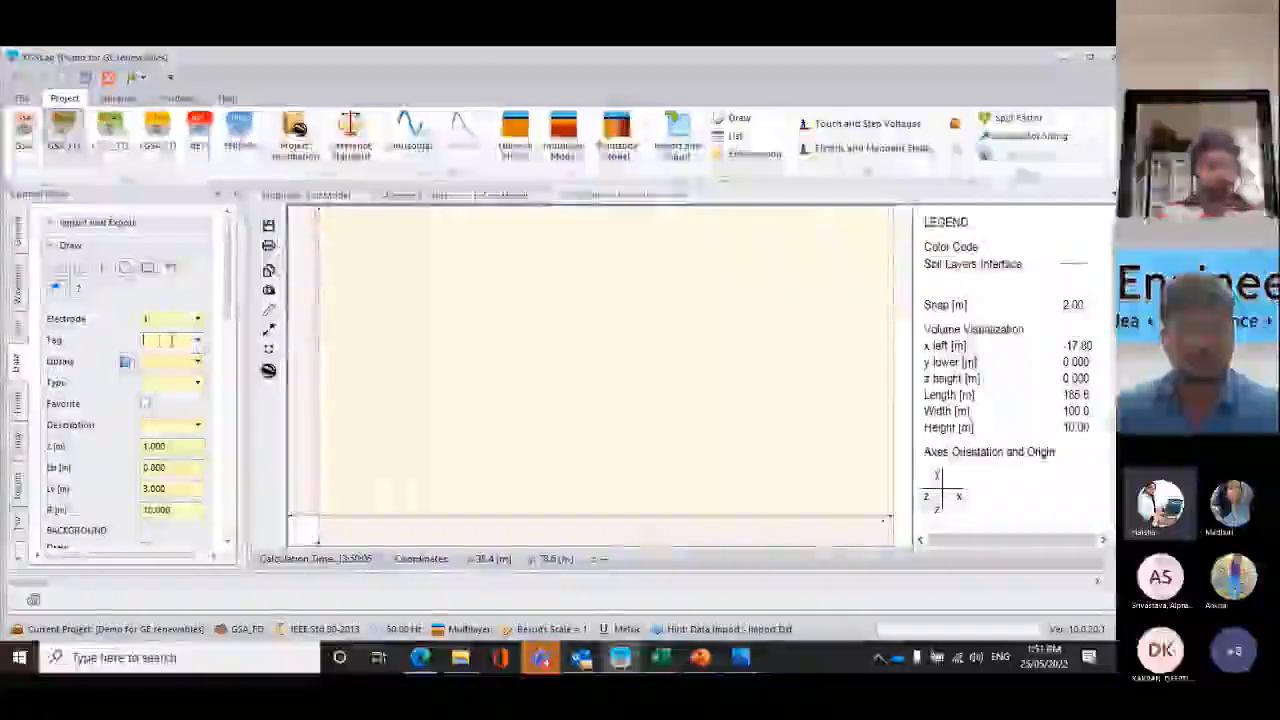
{"action": "type", "text": "Gri"}
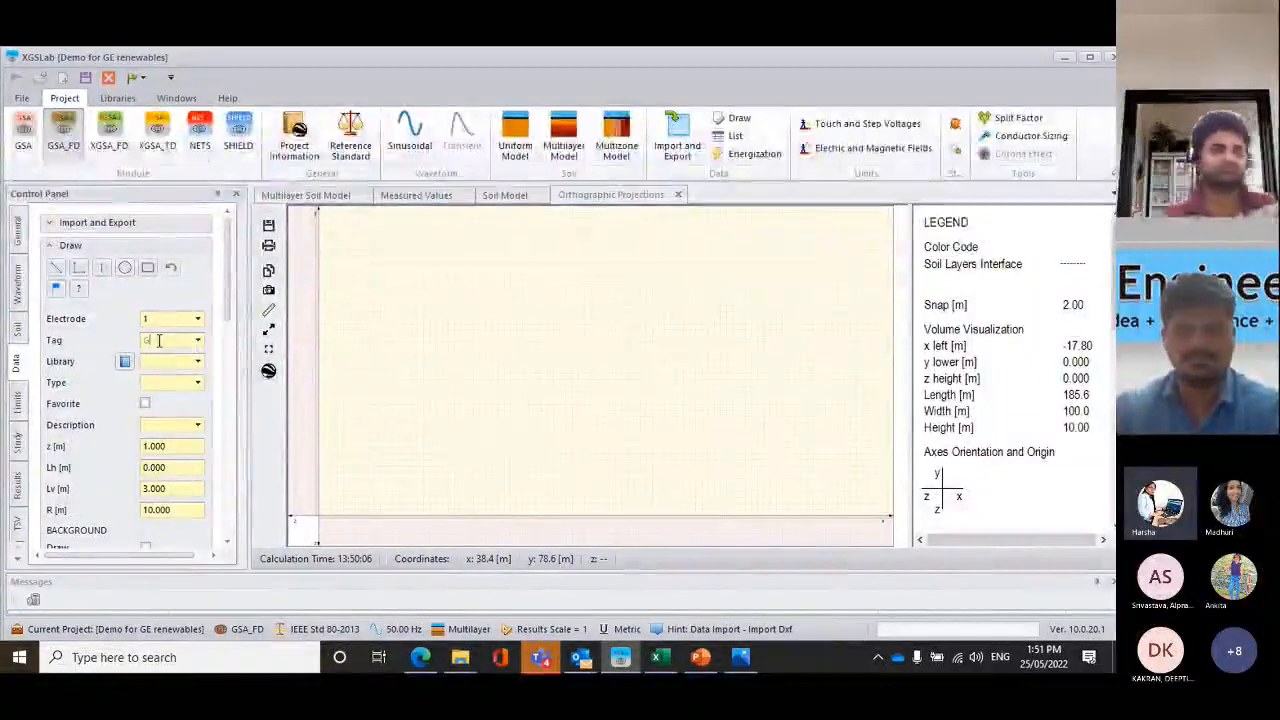
{"action": "type", "text": "d"}
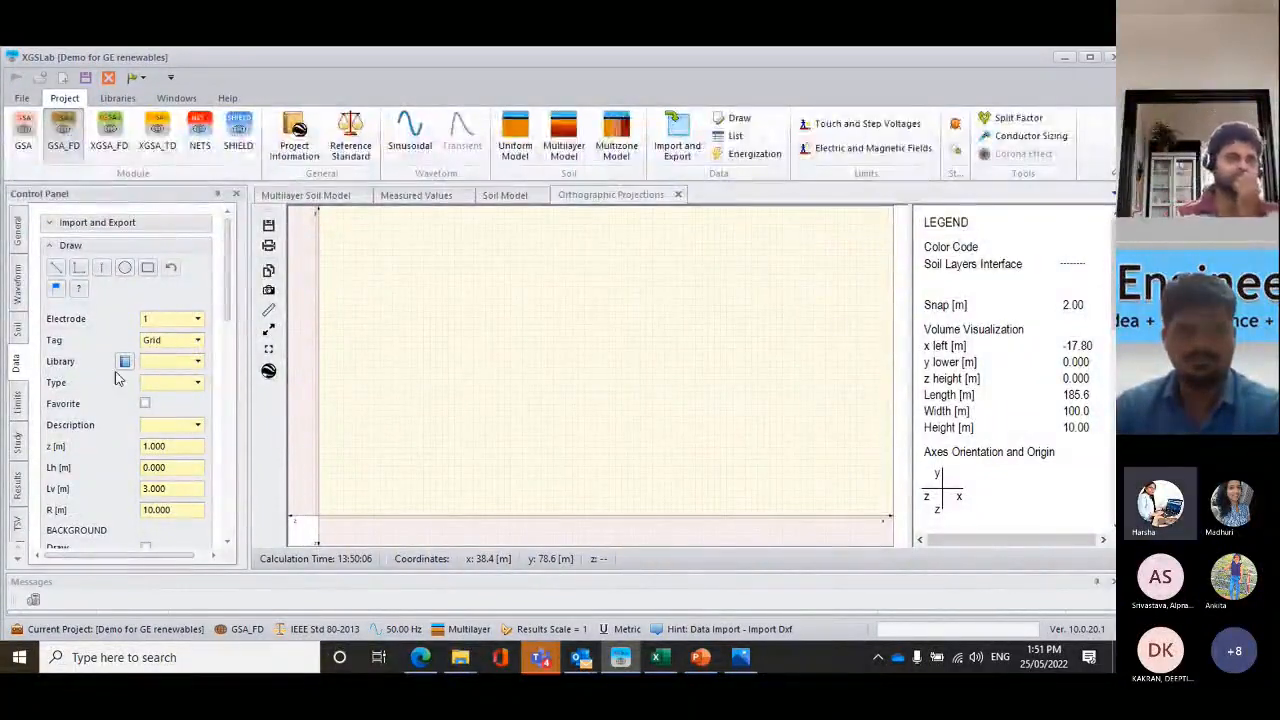
Choose the Conductor library, Stranded type and 10mm2 description for the conductors to draw
{"action": "left_click", "coordinate": [199, 364]}
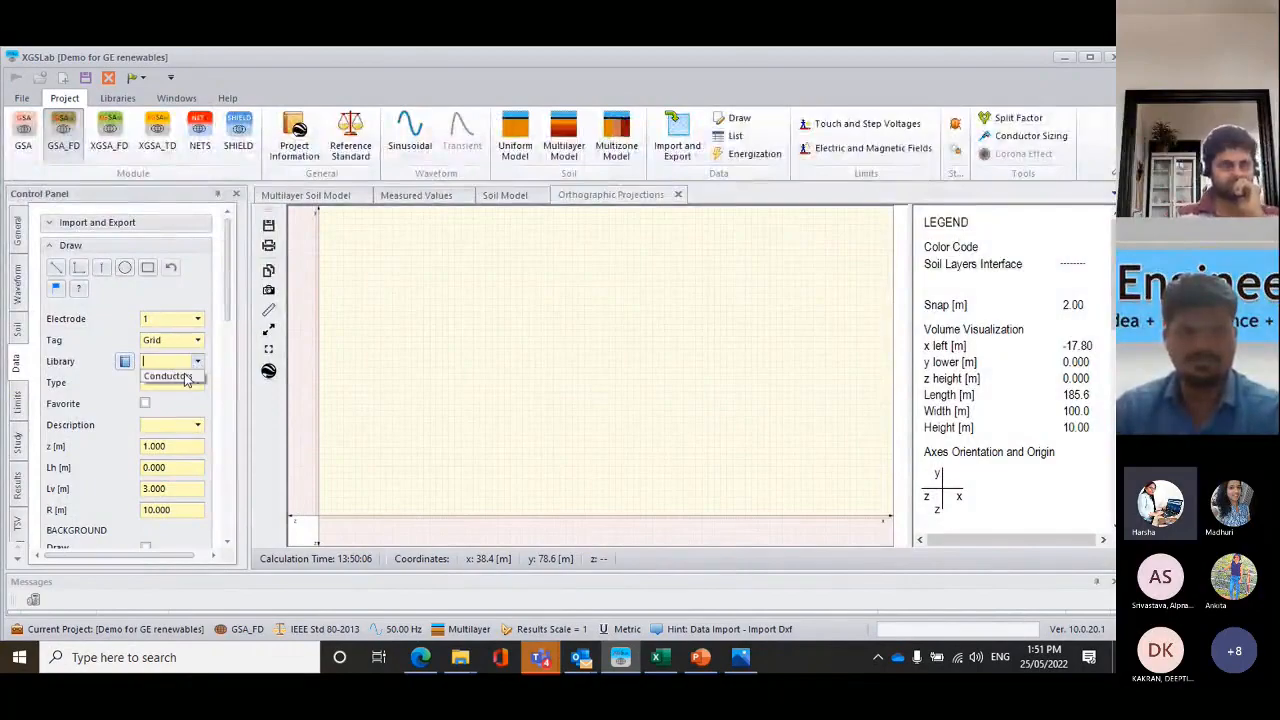
{"action": "left_click", "coordinate": [185, 377]}
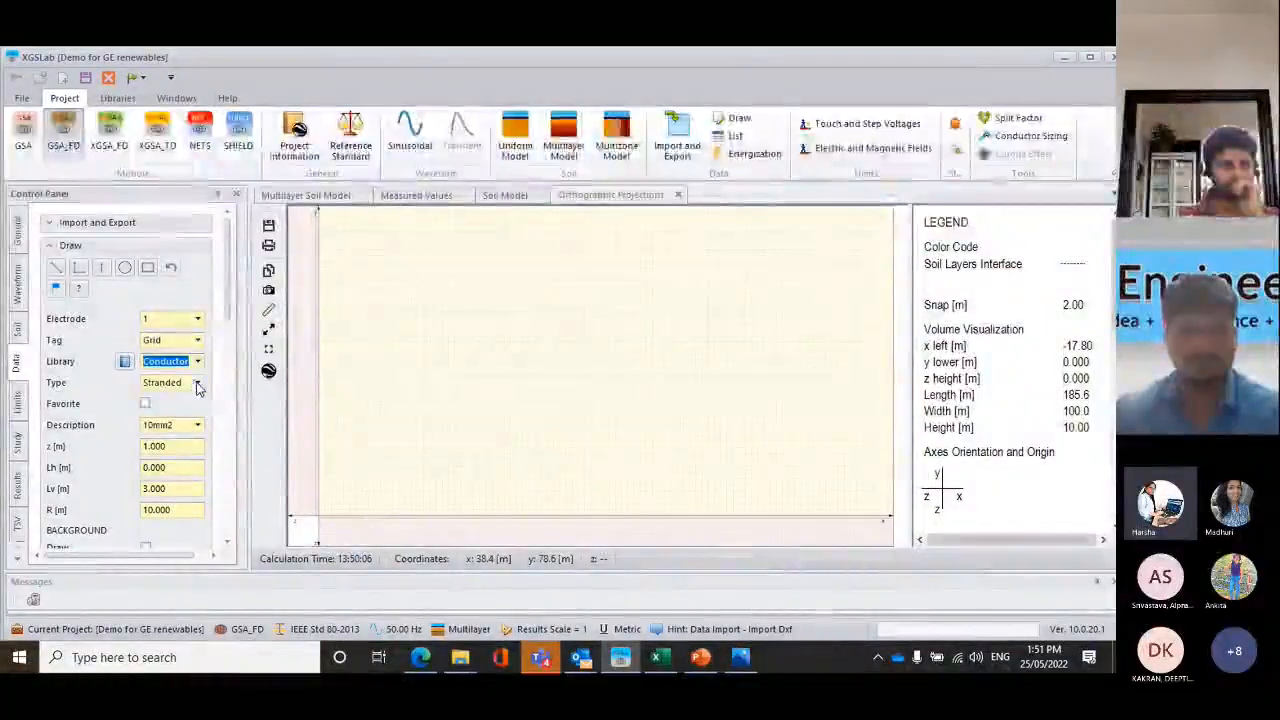
{"action": "left_click", "coordinate": [198, 386]}
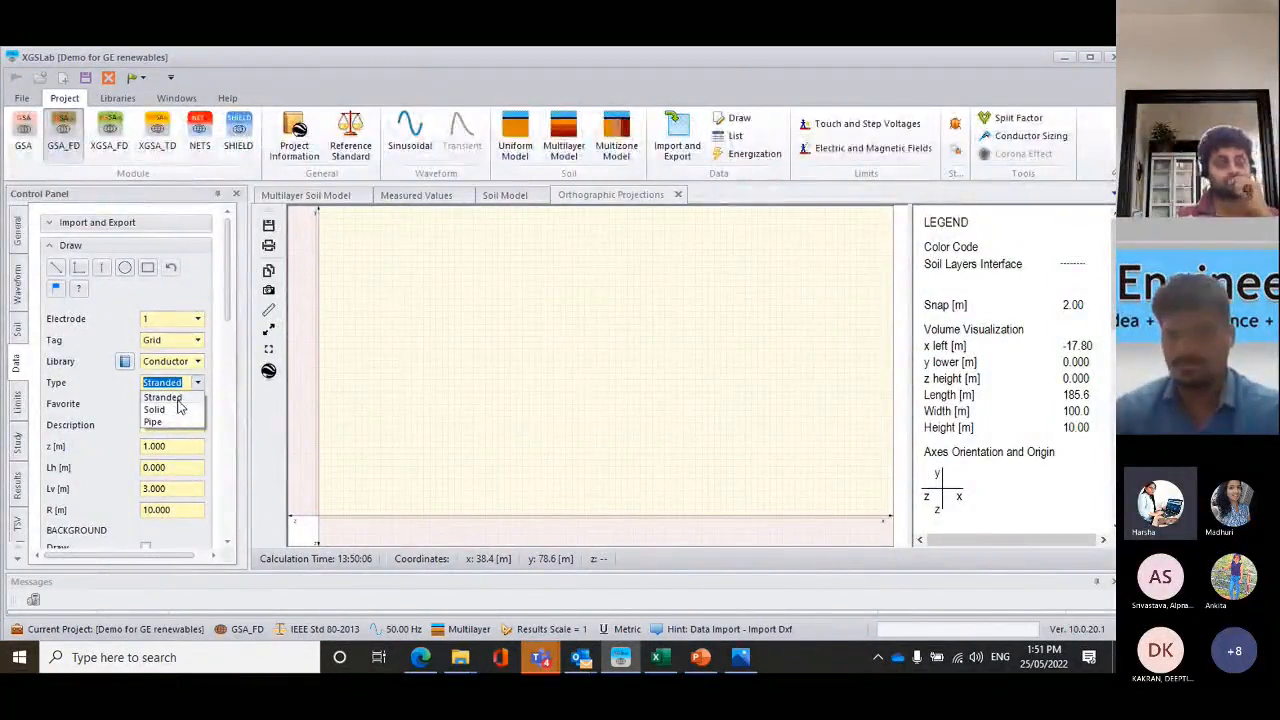
{"action": "left_click", "coordinate": [181, 398]}
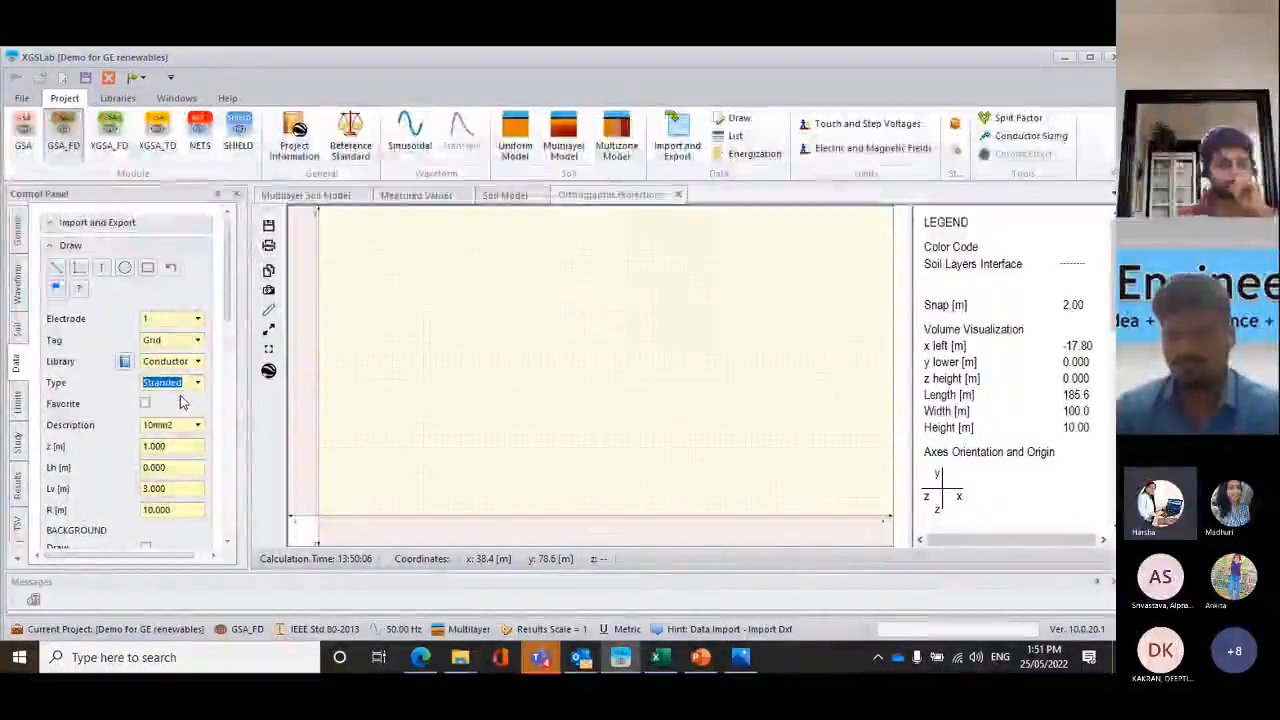
{"action": "scroll", "coordinate": [181, 395], "scroll_direction": "down", "scroll_amount": 2}
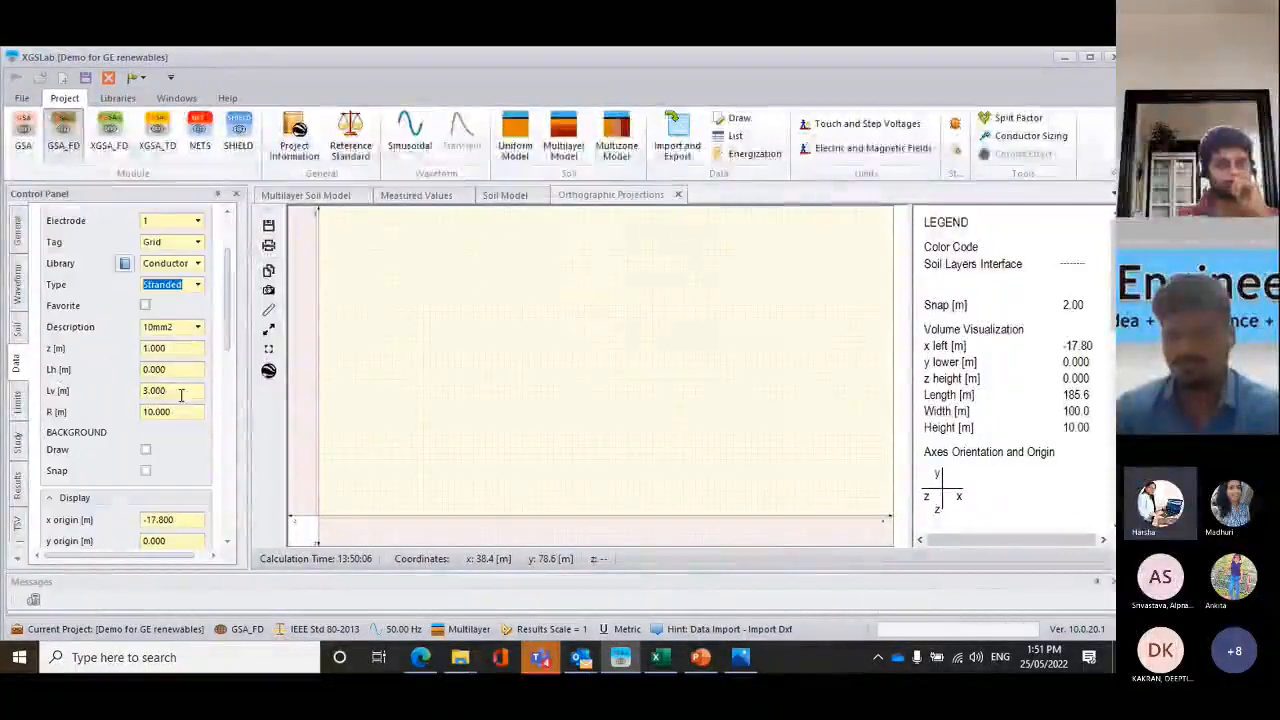
{"action": "left_click", "coordinate": [198, 327]}
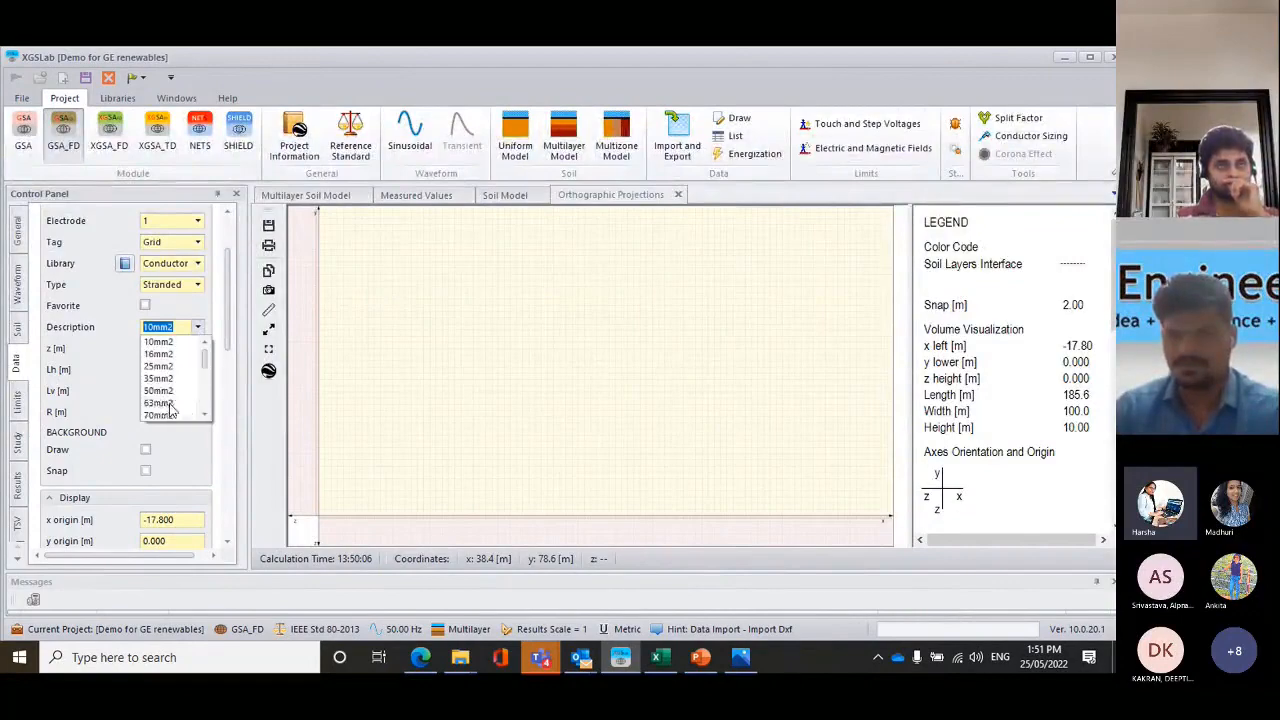
{"action": "left_click", "coordinate": [195, 344]}
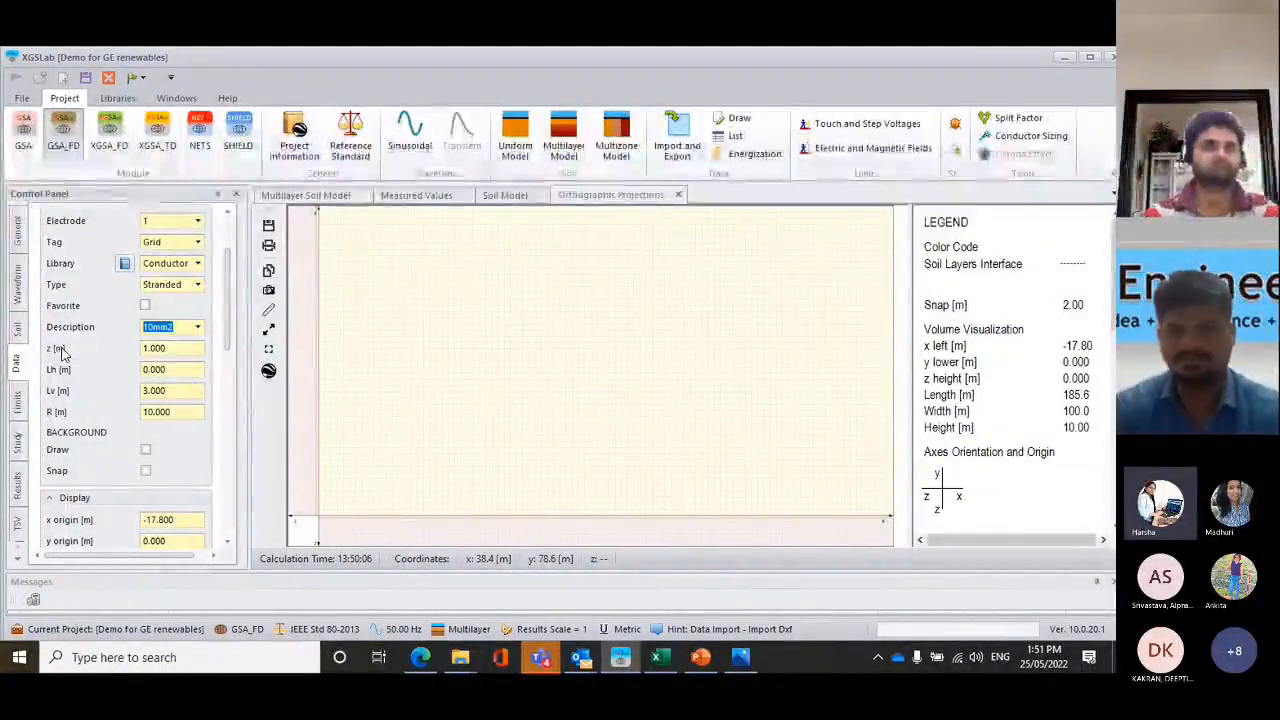
Set the conductors' z depth to 0.5 m in the drawing settings
{"action": "left_click", "coordinate": [169, 348]}
{"action": "type", "text": "1"}
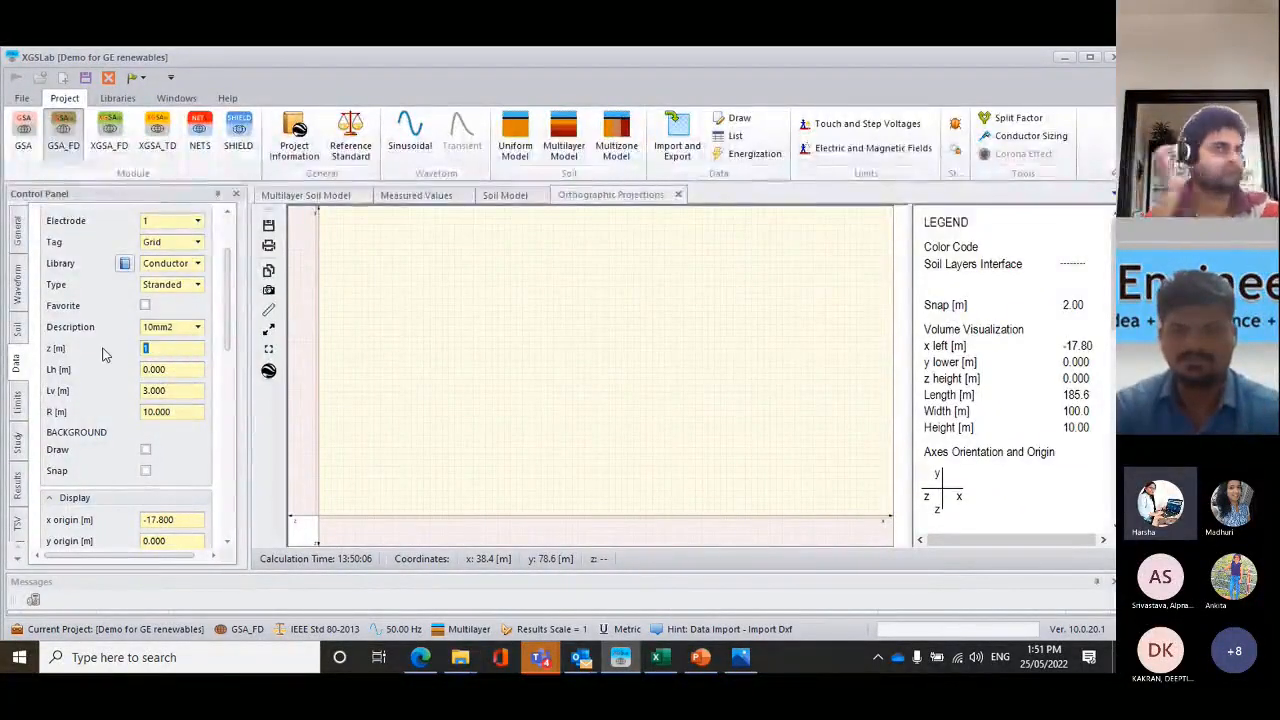
{"action": "type", "text": "0.5"}
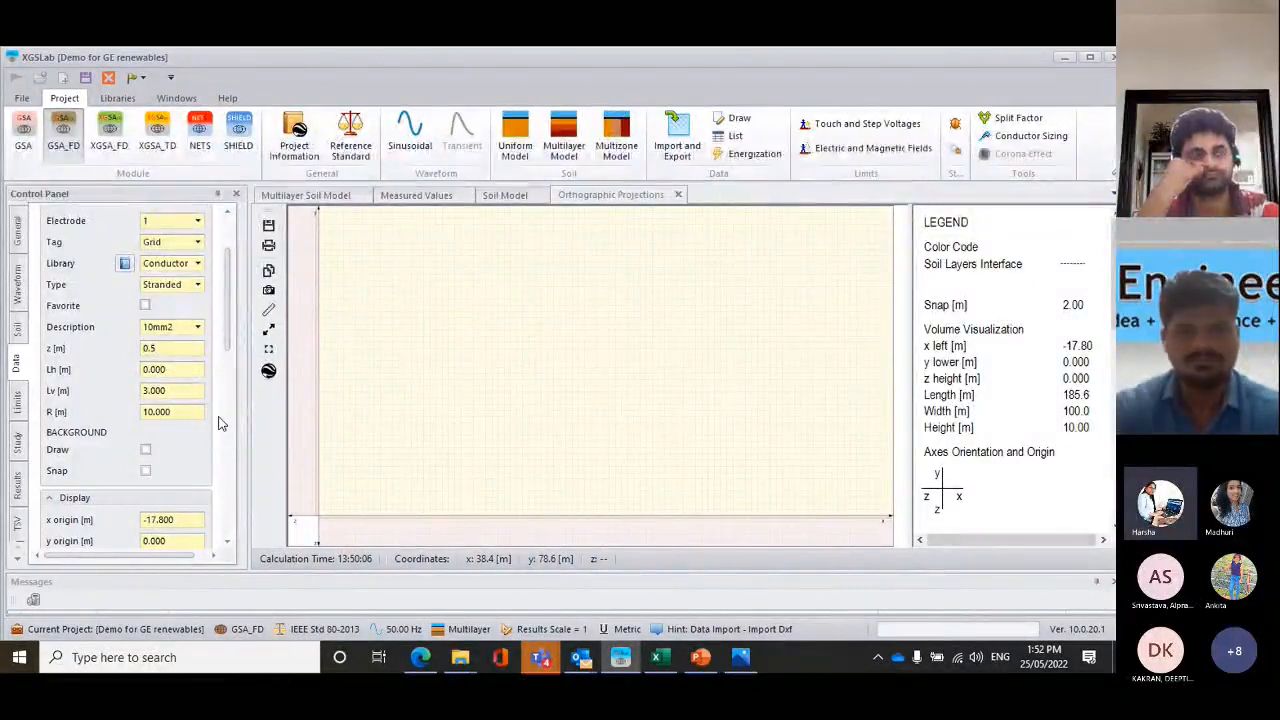
{"action": "scroll", "coordinate": [214, 420], "scroll_direction": "down", "scroll_amount": 5}
{"action": "scroll", "coordinate": [220, 423], "scroll_direction": "up", "scroll_amount": 5}
{"action": "scroll", "coordinate": [181, 450], "scroll_direction": "down", "scroll_amount": 1}
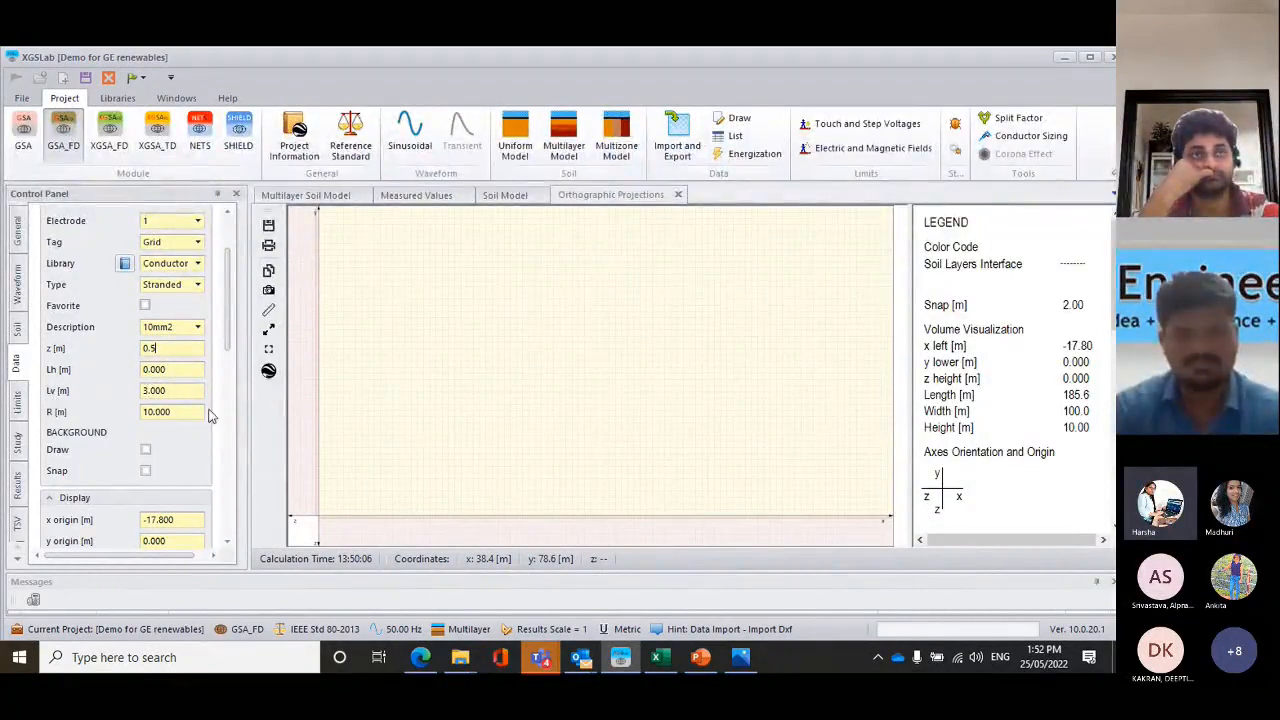
{"action": "scroll", "coordinate": [228, 347], "scroll_direction": "up", "scroll_amount": 2}
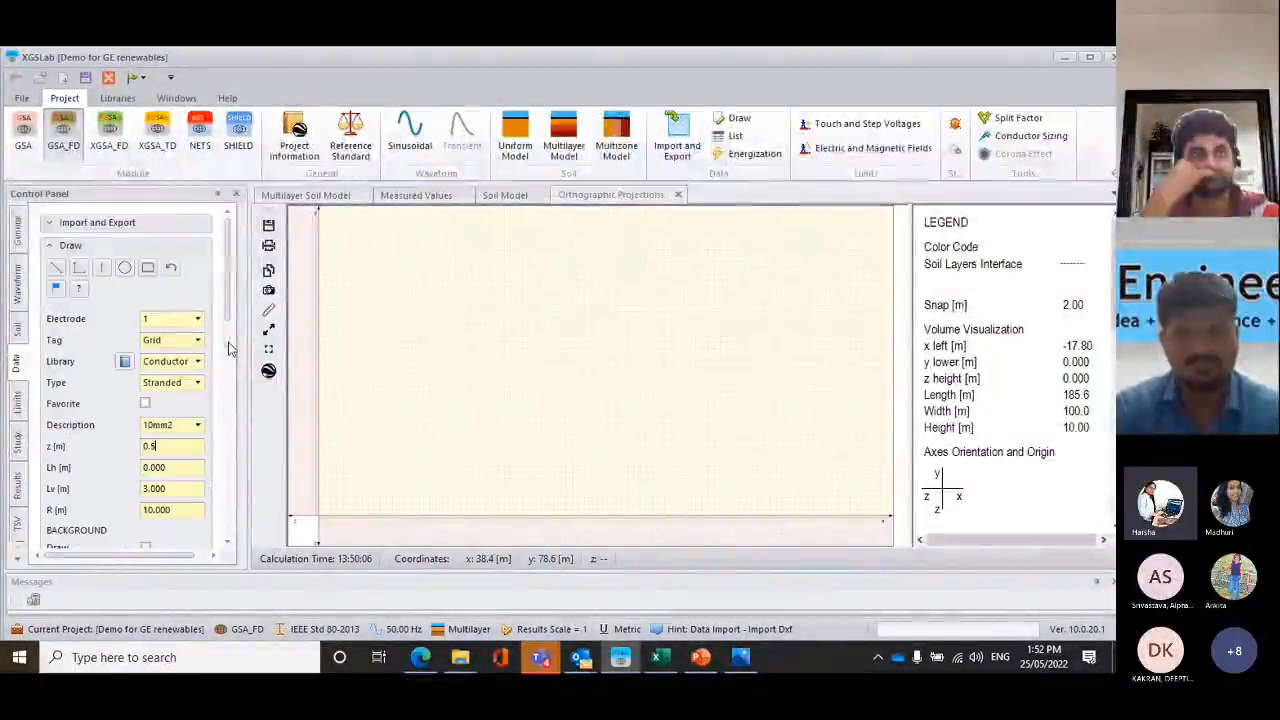
Enlarge the messages area to read the rectangle's coordinate format, and draw a trial rectangle freehand in the plan view
{"action": "left_click", "coordinate": [148, 268]}
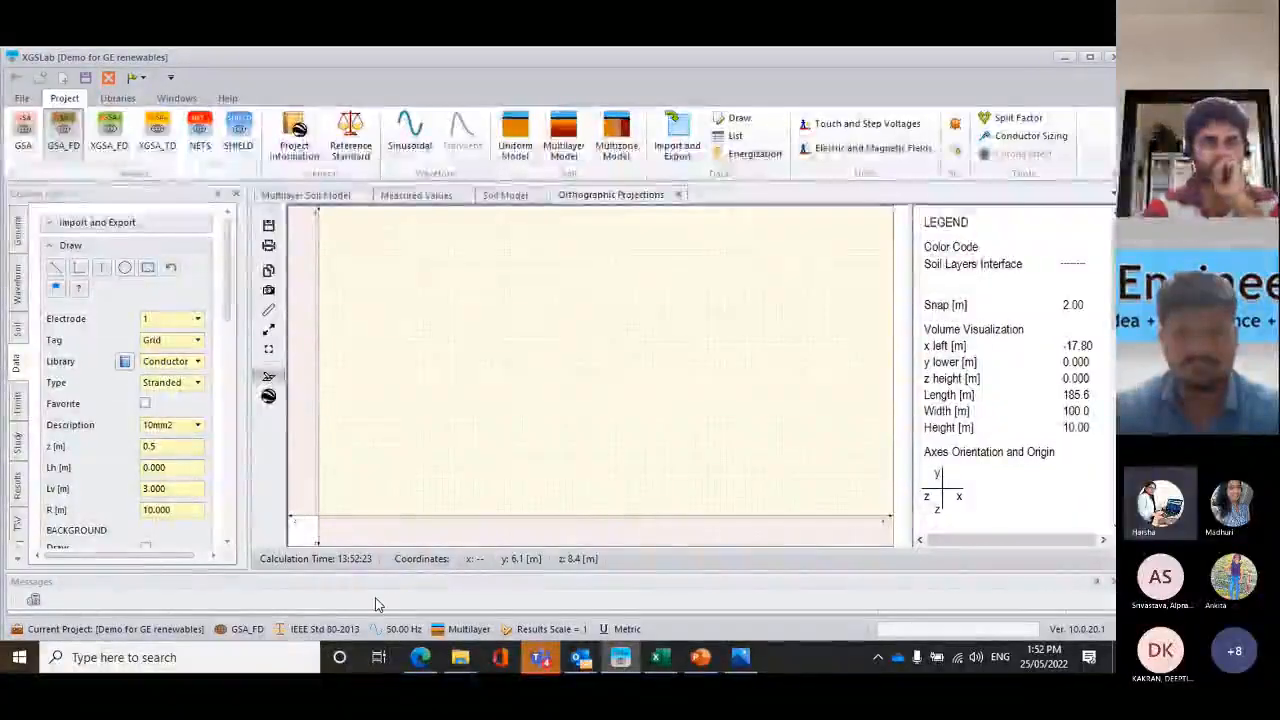
{"action": "left_click_drag", "start_coordinate": [377, 572], "coordinate": [381, 521]}
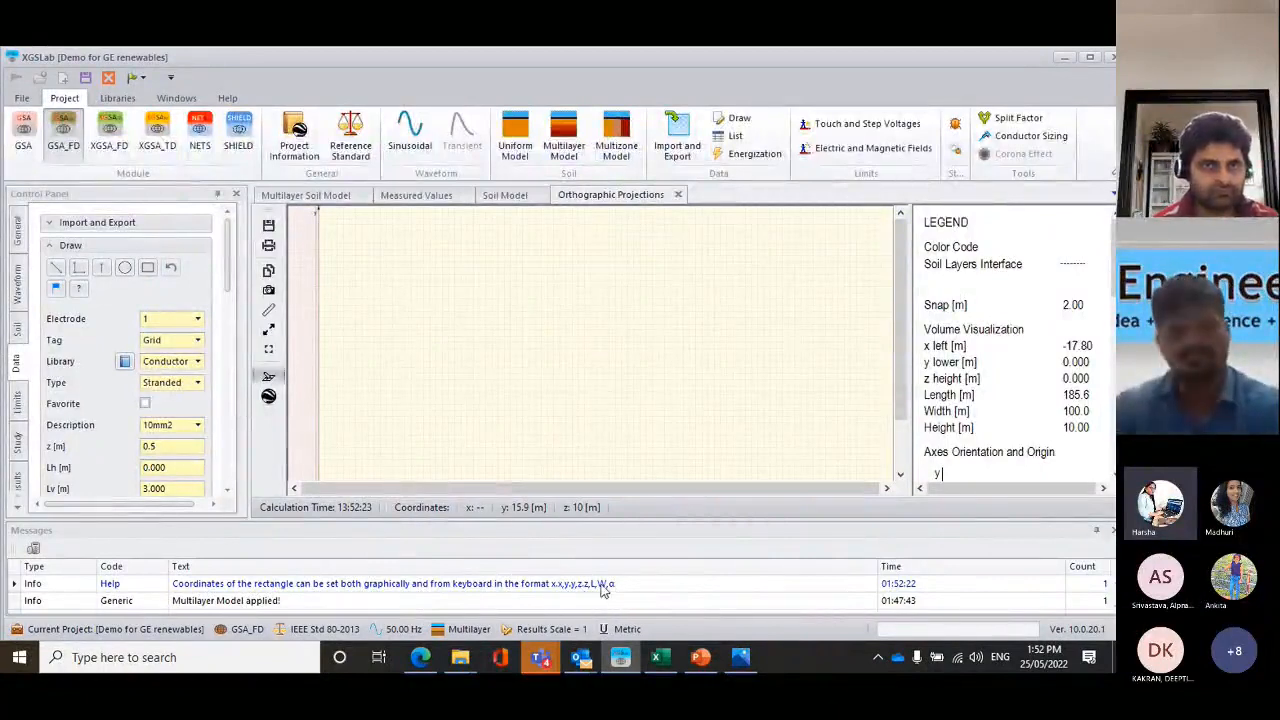
{"action": "left_click_drag", "start_coordinate": [432, 278], "coordinate": [614, 394]}
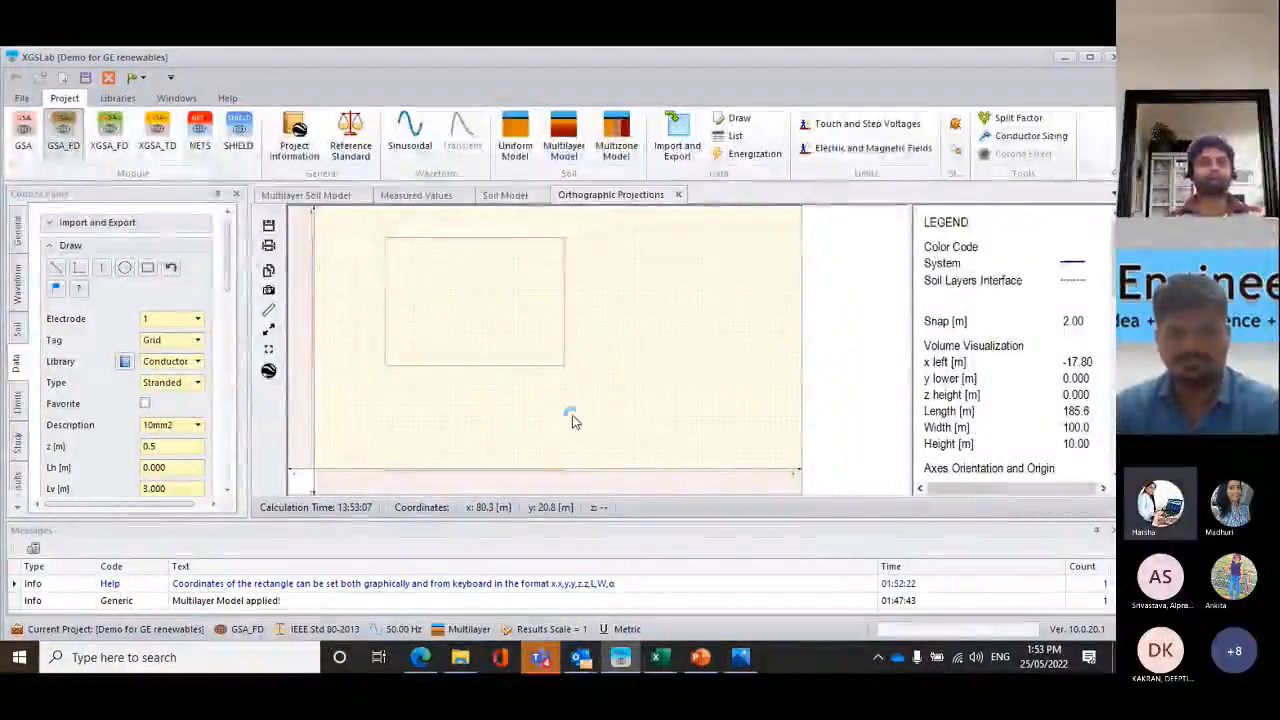
Draw a 100 x 100 m conductor rectangle by entering the coordinates 0,0,0.5,100,100,0
{"action": "left_click", "coordinate": [148, 270]}
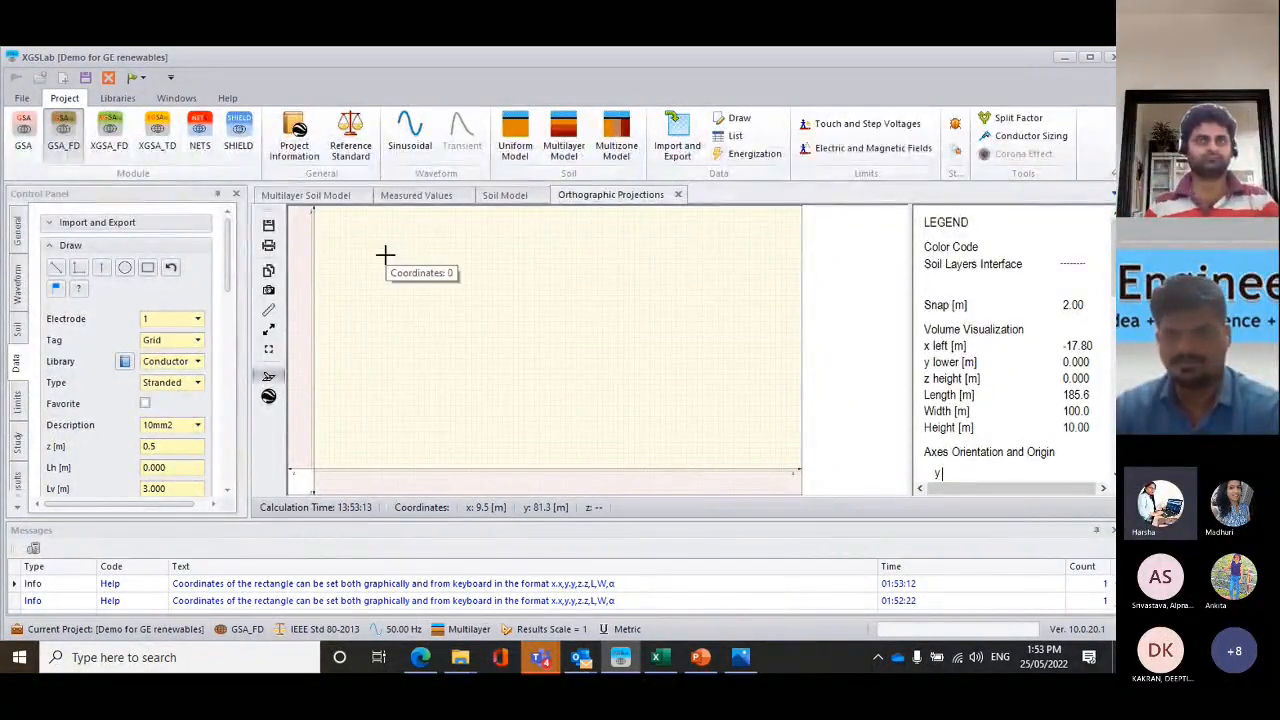
{"action": "type", "text": ","}
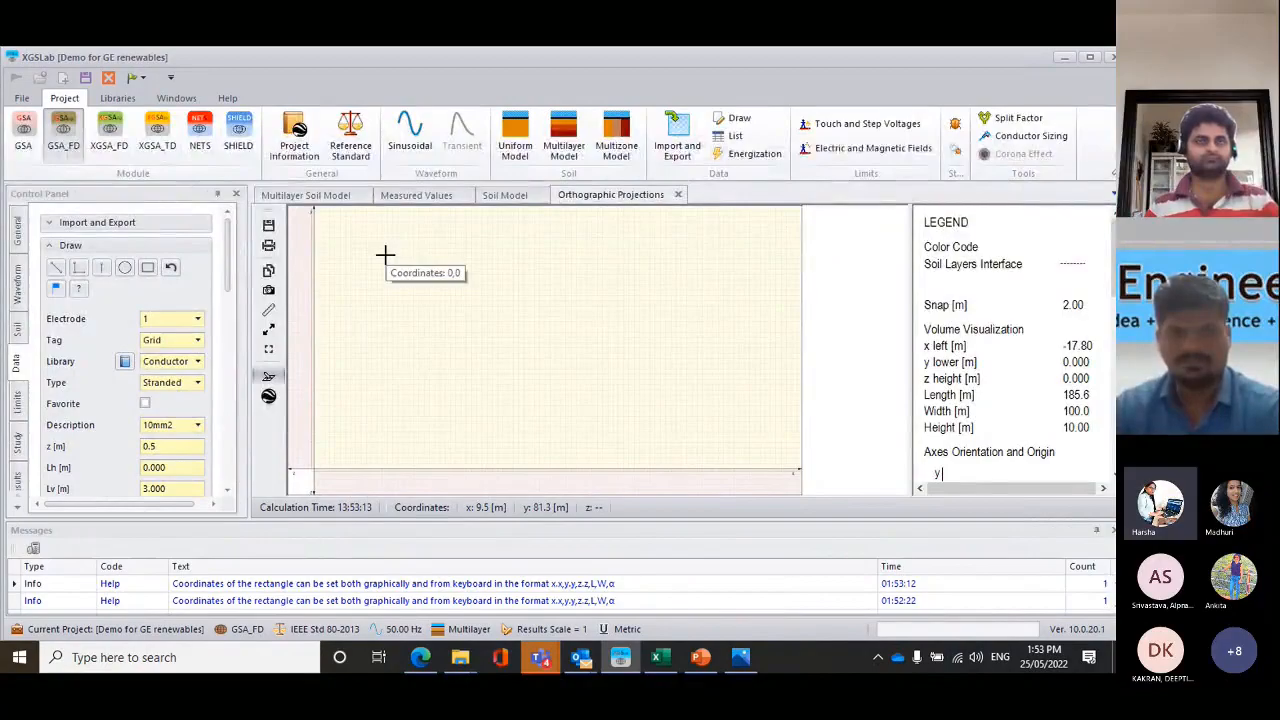
{"action": "type", "text": "0,0,5"}
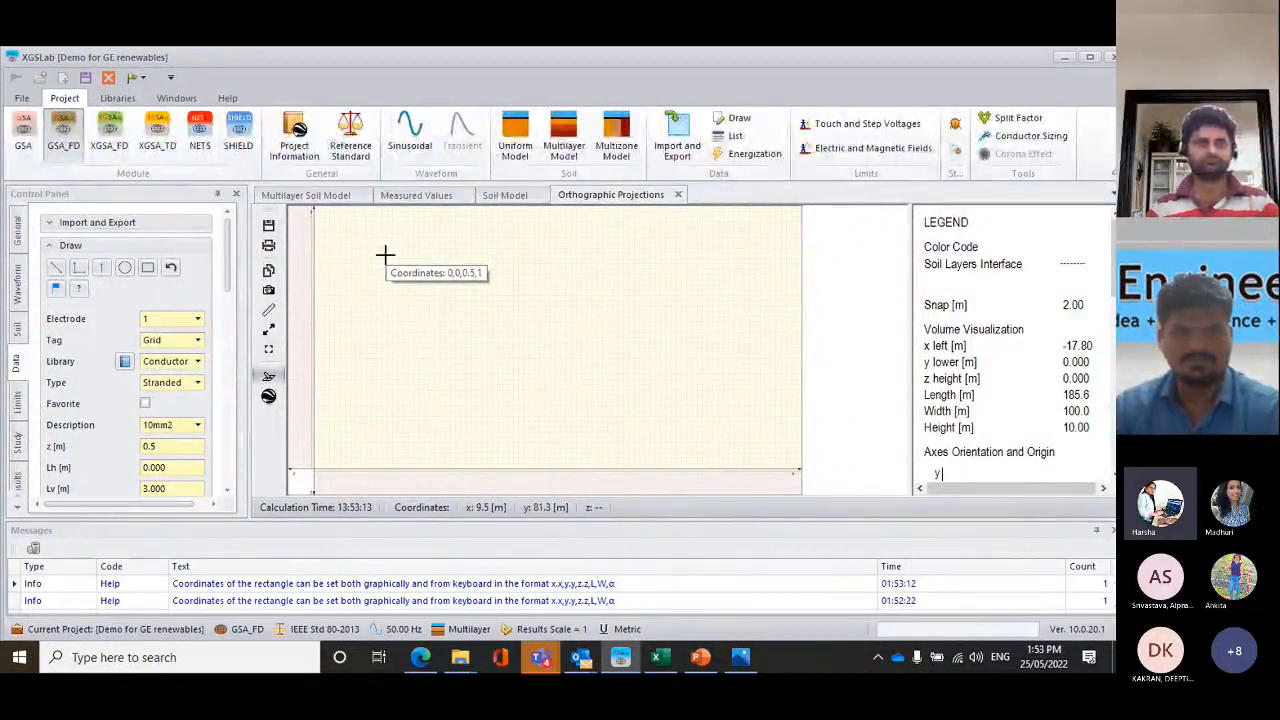
{"action": "type", "text": ",100,100"}
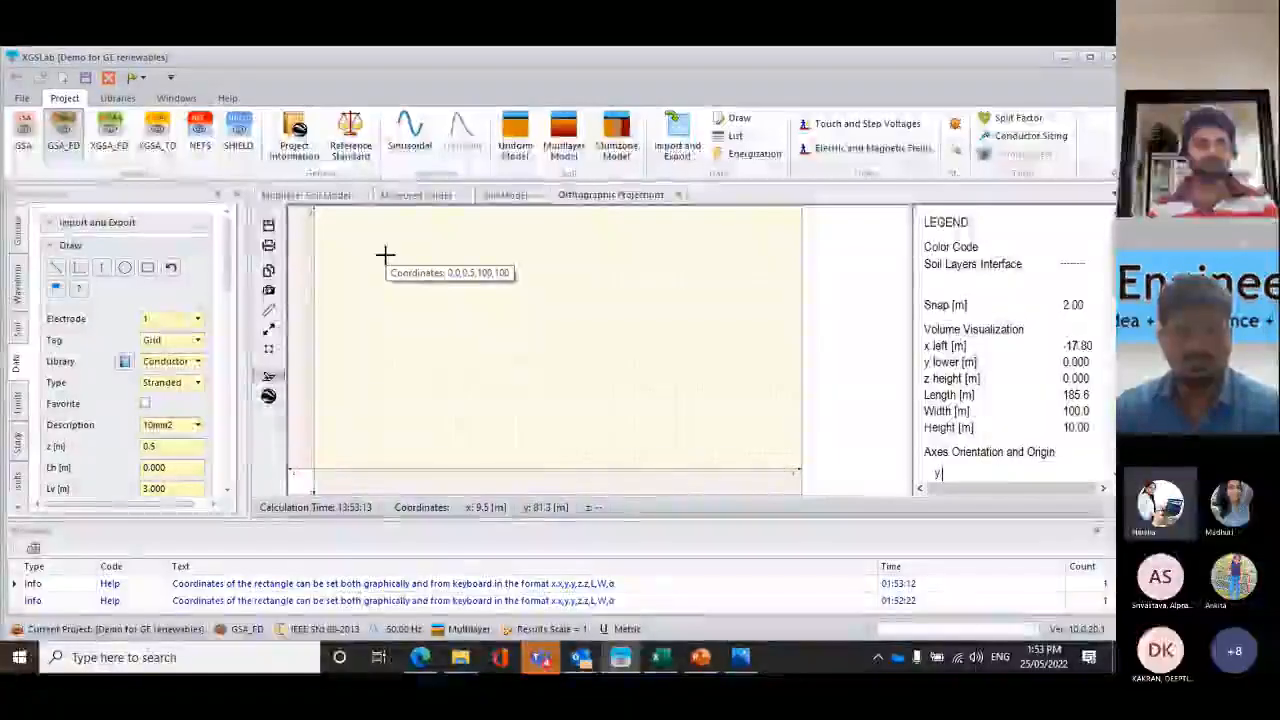
{"action": "type", "text": ",0"}
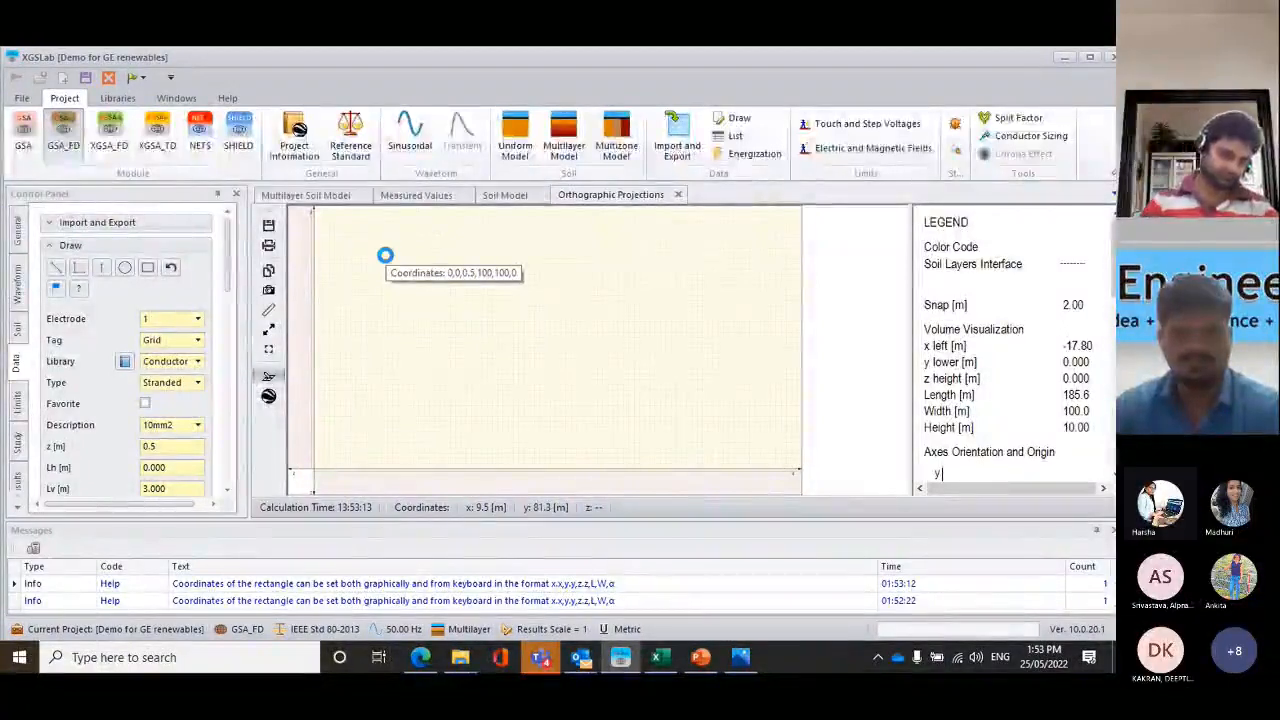
{"action": "key", "text": "Return"}
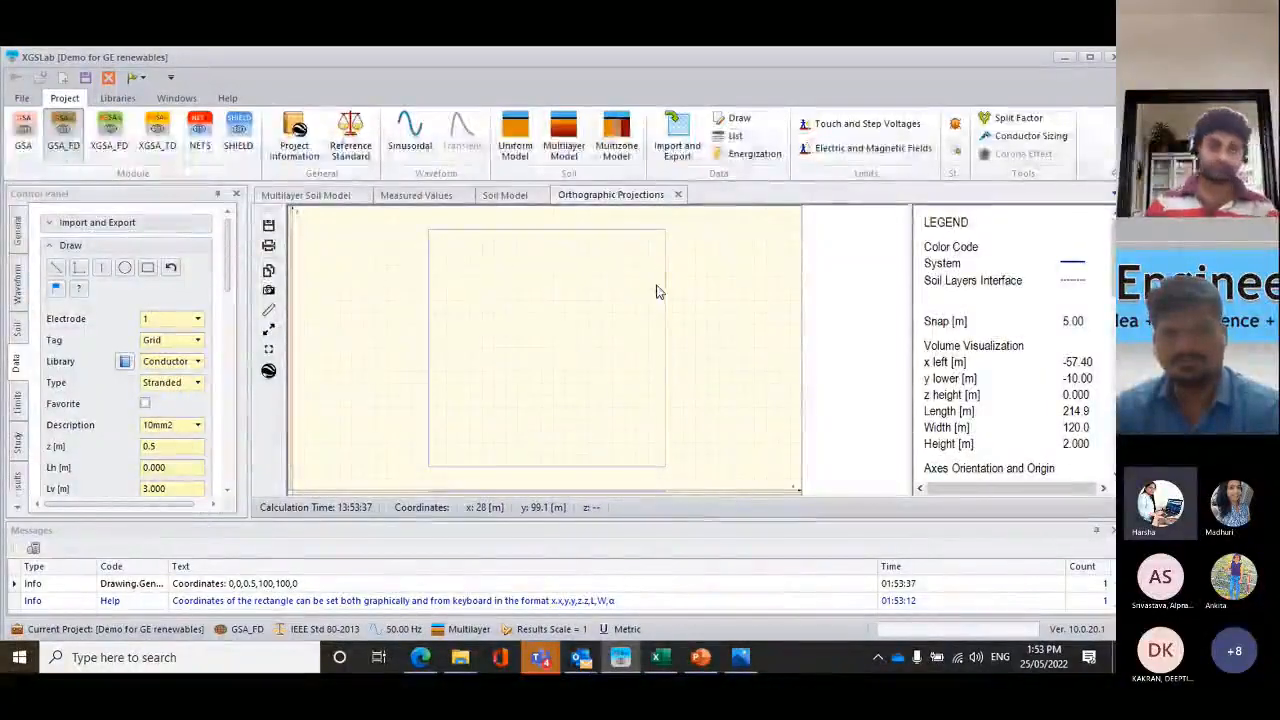
Array the rectangle's upper horizontal conductor along Y with 10 elements at a spacing of -10 m
{"action": "right_click", "coordinate": [560, 236]}
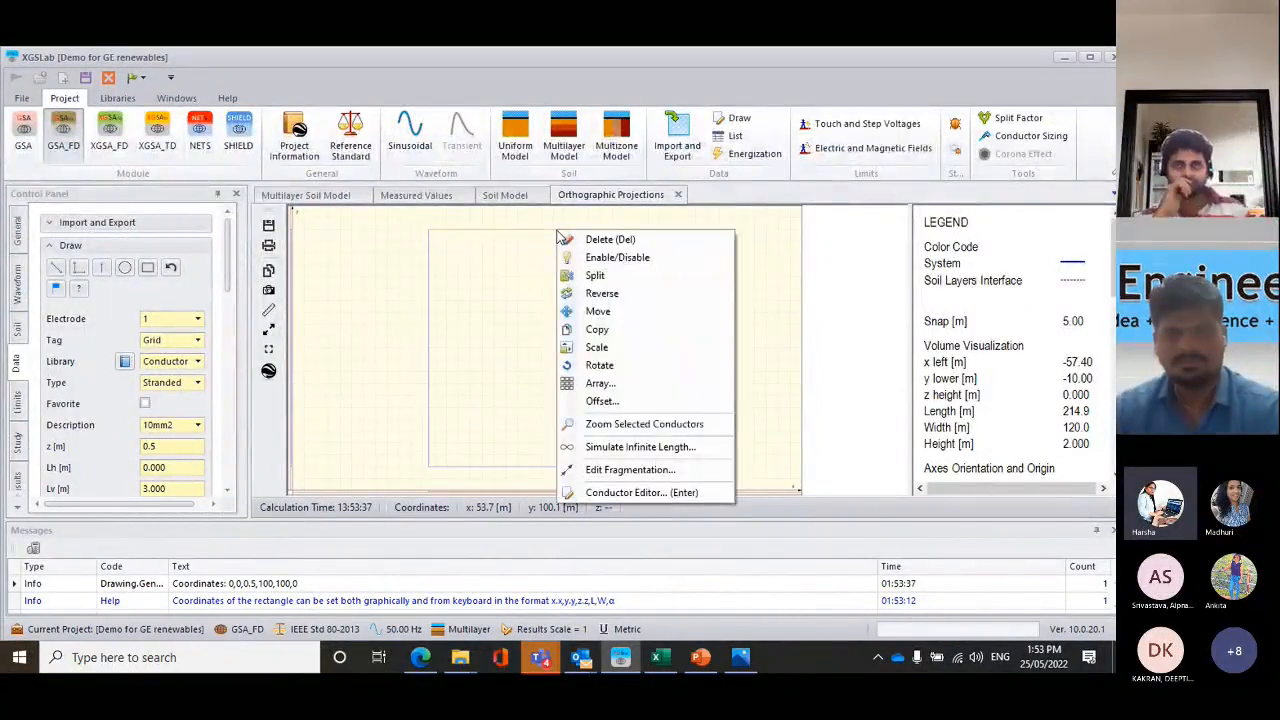
{"action": "left_click", "coordinate": [625, 388]}
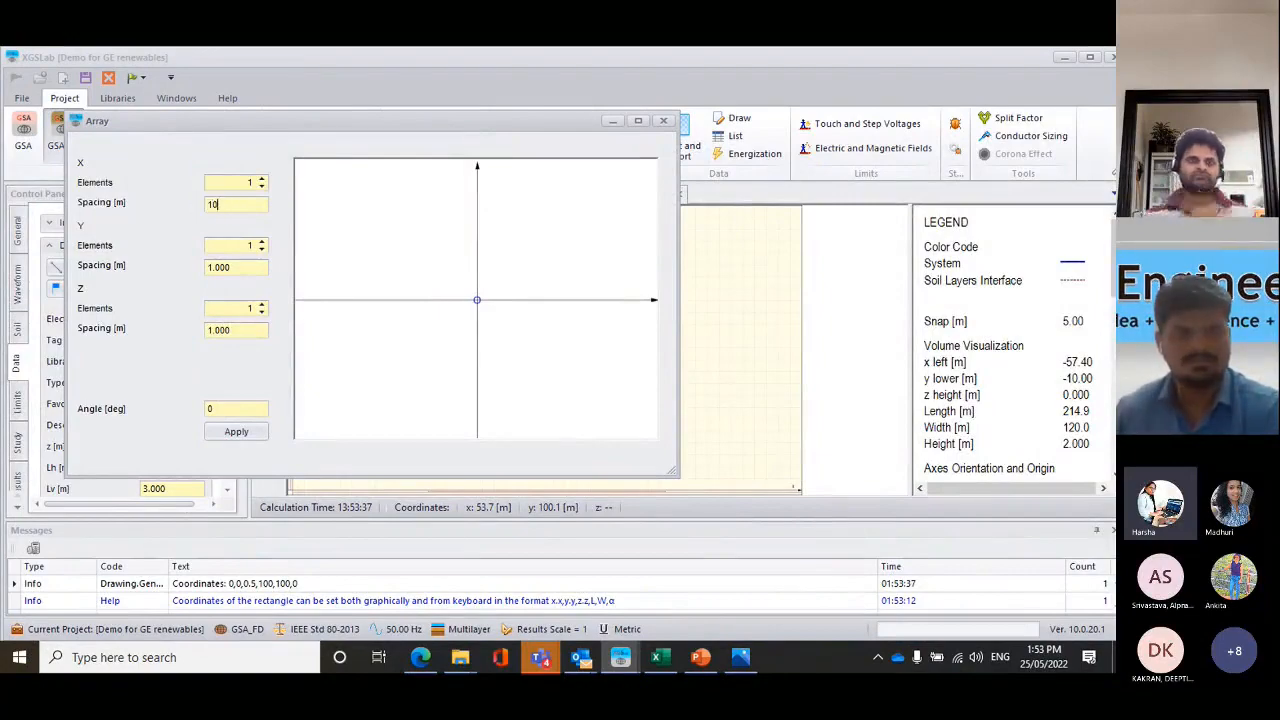
{"action": "left_click", "coordinate": [263, 179]}
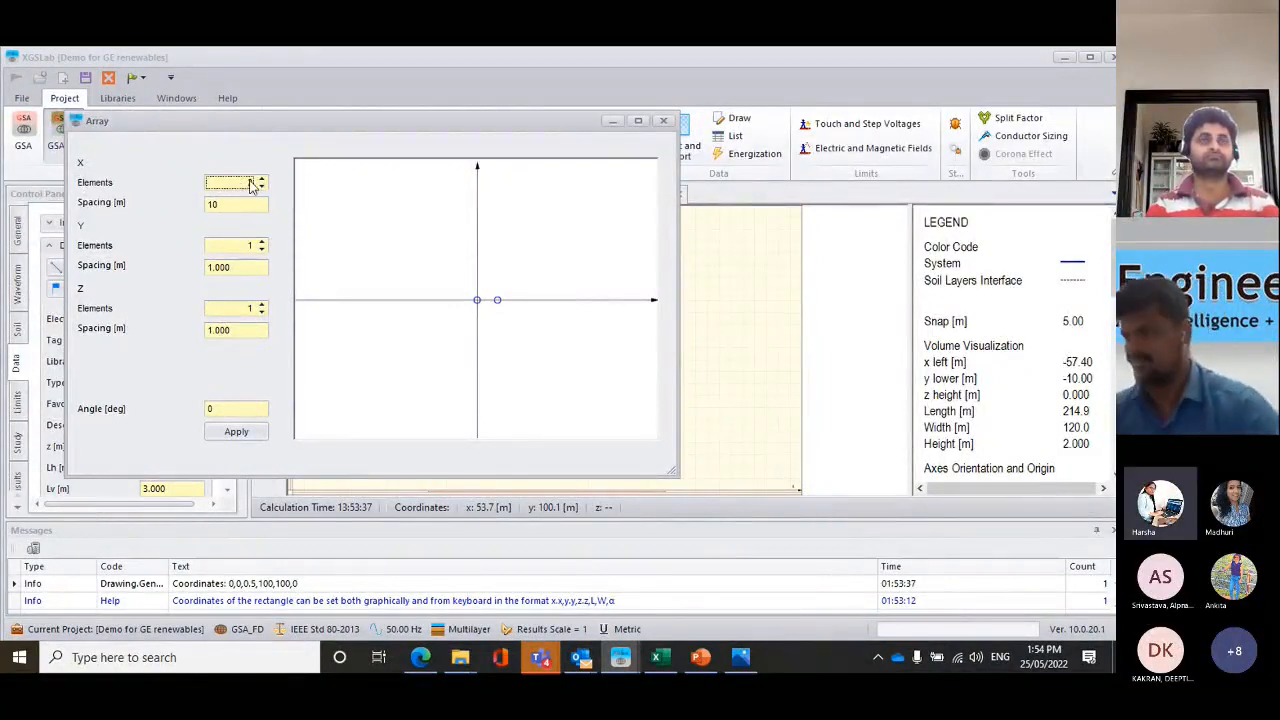
{"action": "type", "text": "1"}
{"action": "key", "text": "Tab"}
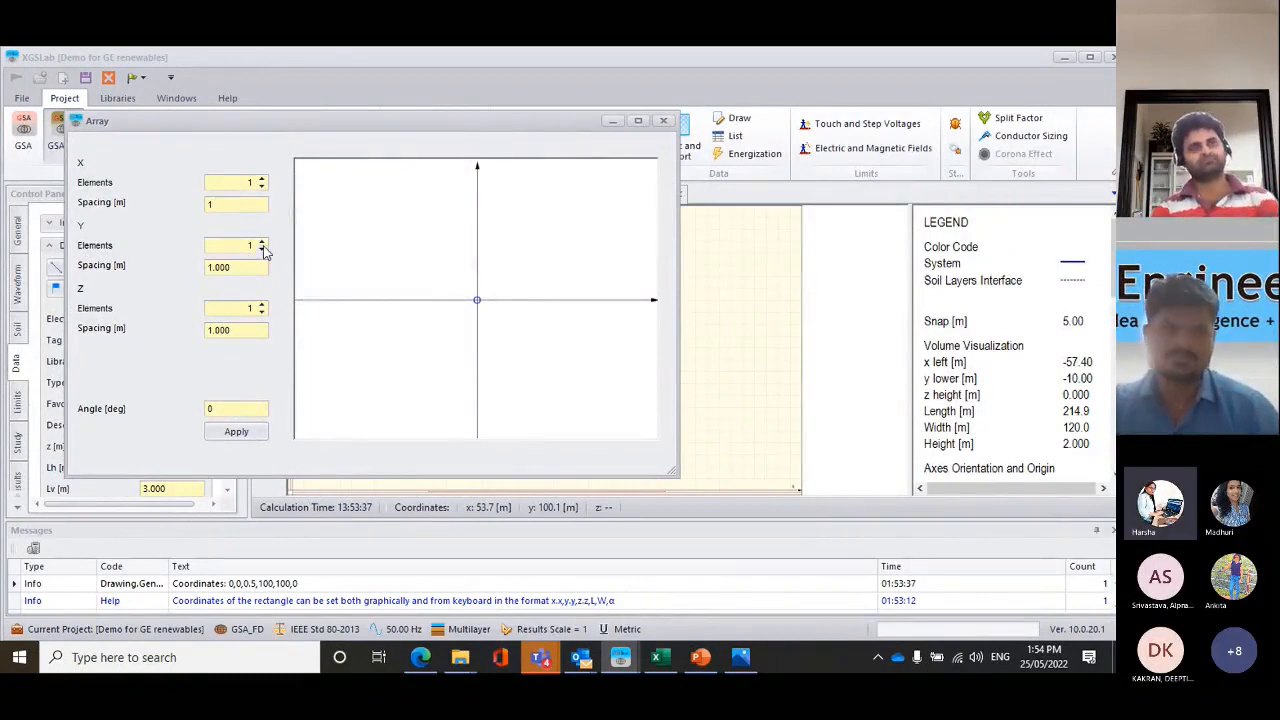
{"action": "left_click_drag", "start_coordinate": [240, 268], "coordinate": [150, 266]}
{"action": "type", "text": "10"}
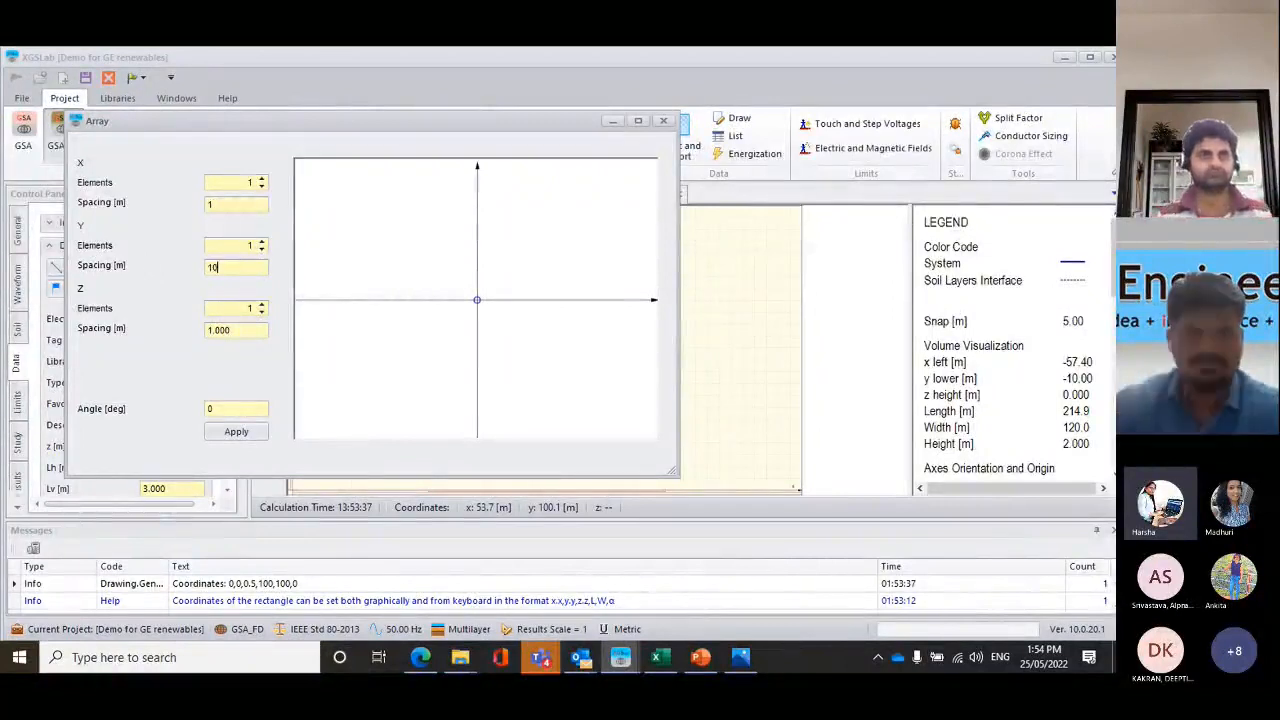
{"action": "left_click", "coordinate": [262, 242]}
{"action": "left_click", "coordinate": [262, 242]}
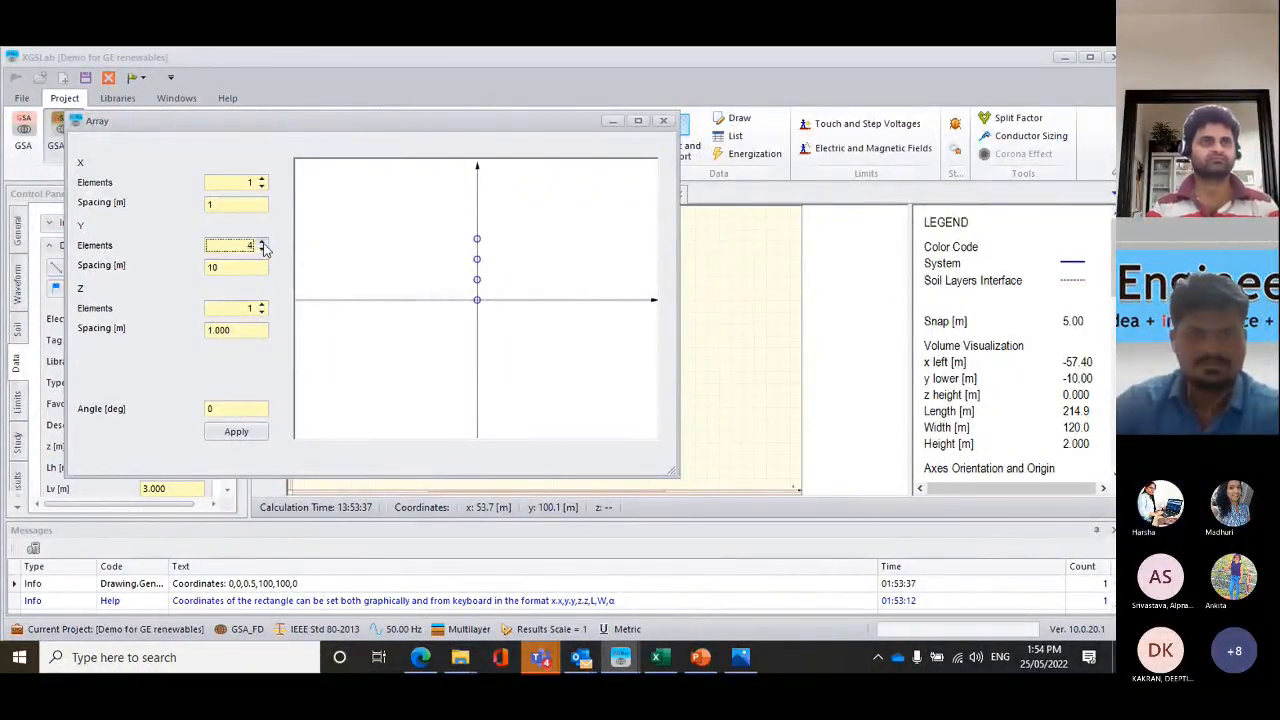
{"action": "left_click", "coordinate": [263, 242]}
{"action": "left_click", "coordinate": [263, 242]}
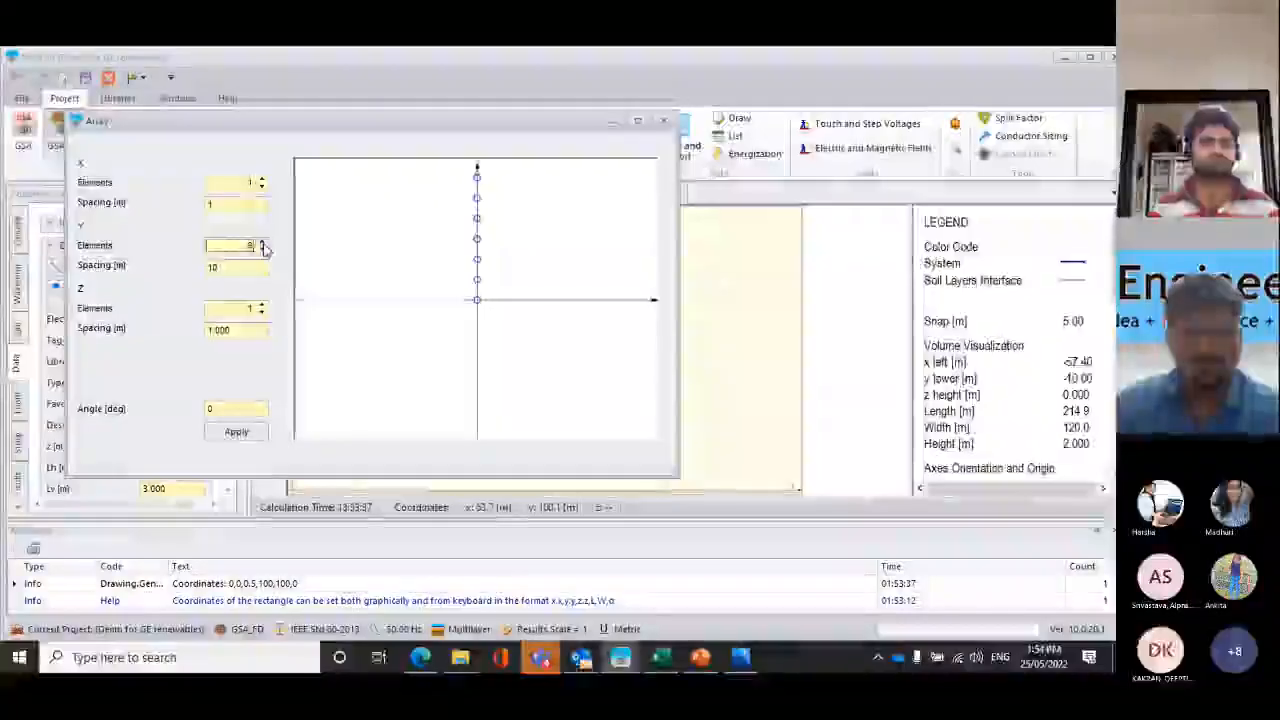
{"action": "left_click", "coordinate": [212, 268]}
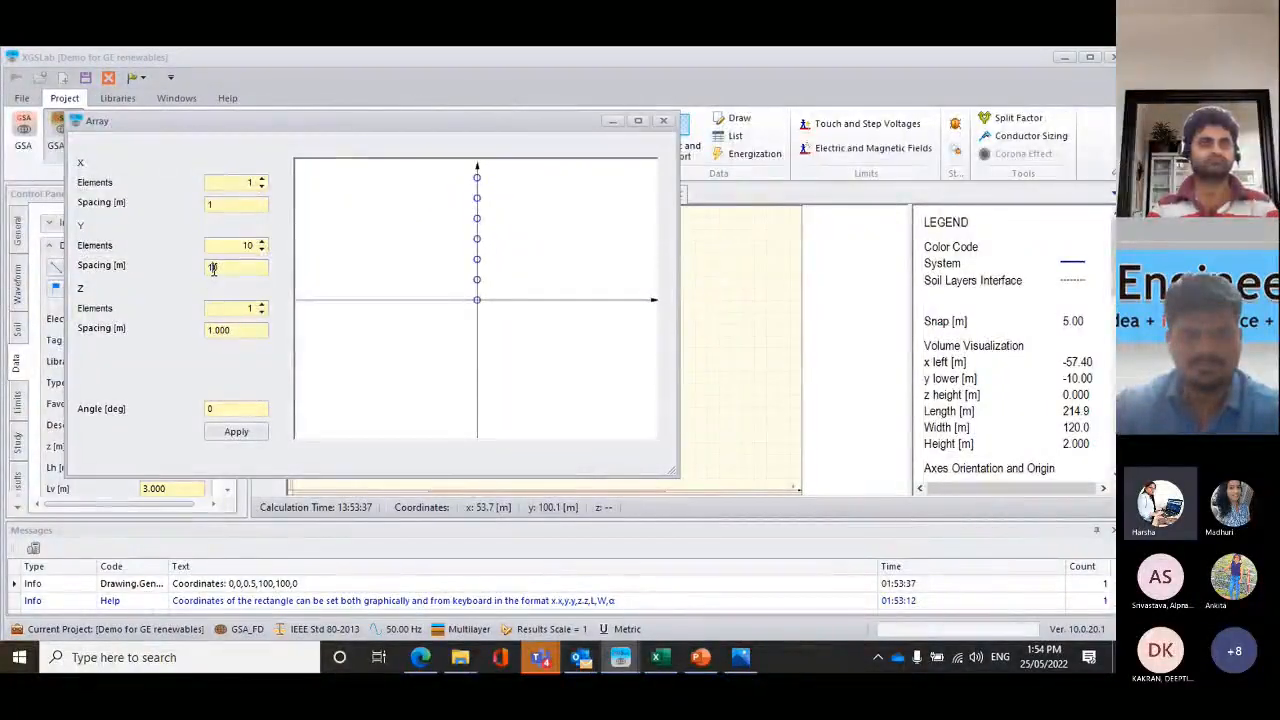
{"action": "type", "text": "-"}
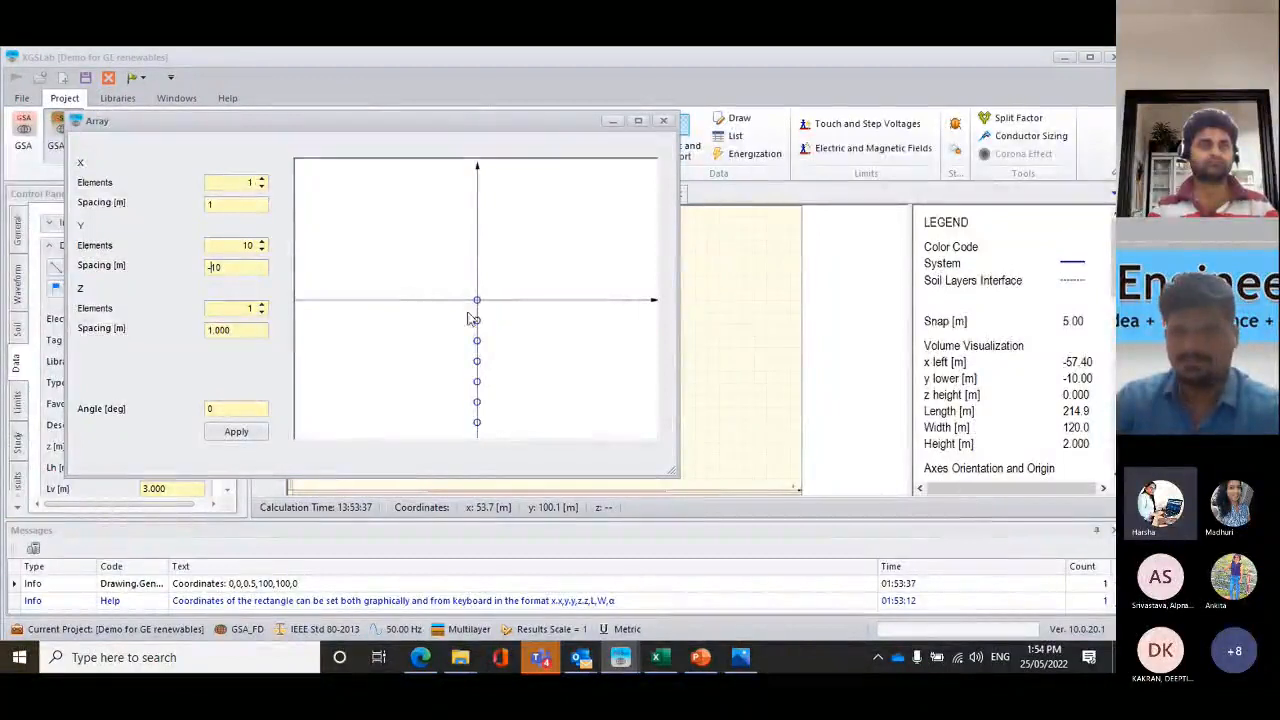
{"action": "left_click", "coordinate": [238, 433]}
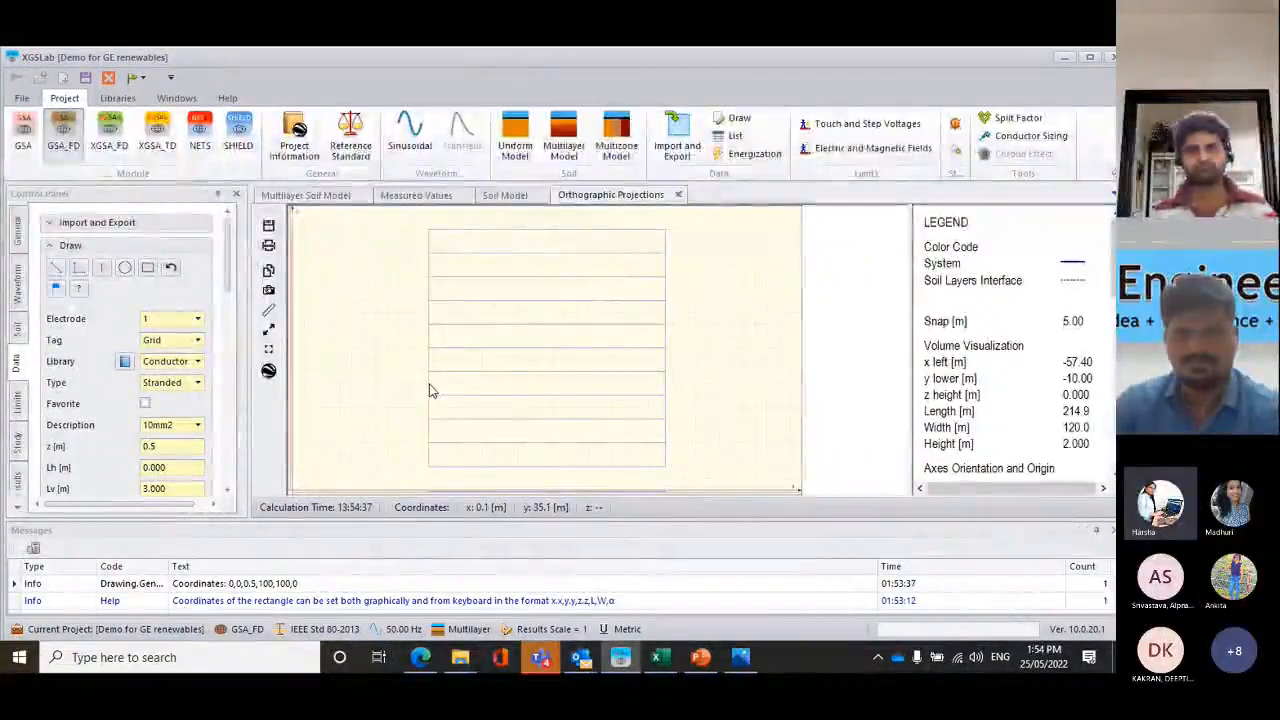
Array the rectangle's left vertical conductor along X with 10 elements at a spacing of 10 m
{"action": "right_click", "coordinate": [431, 387]}
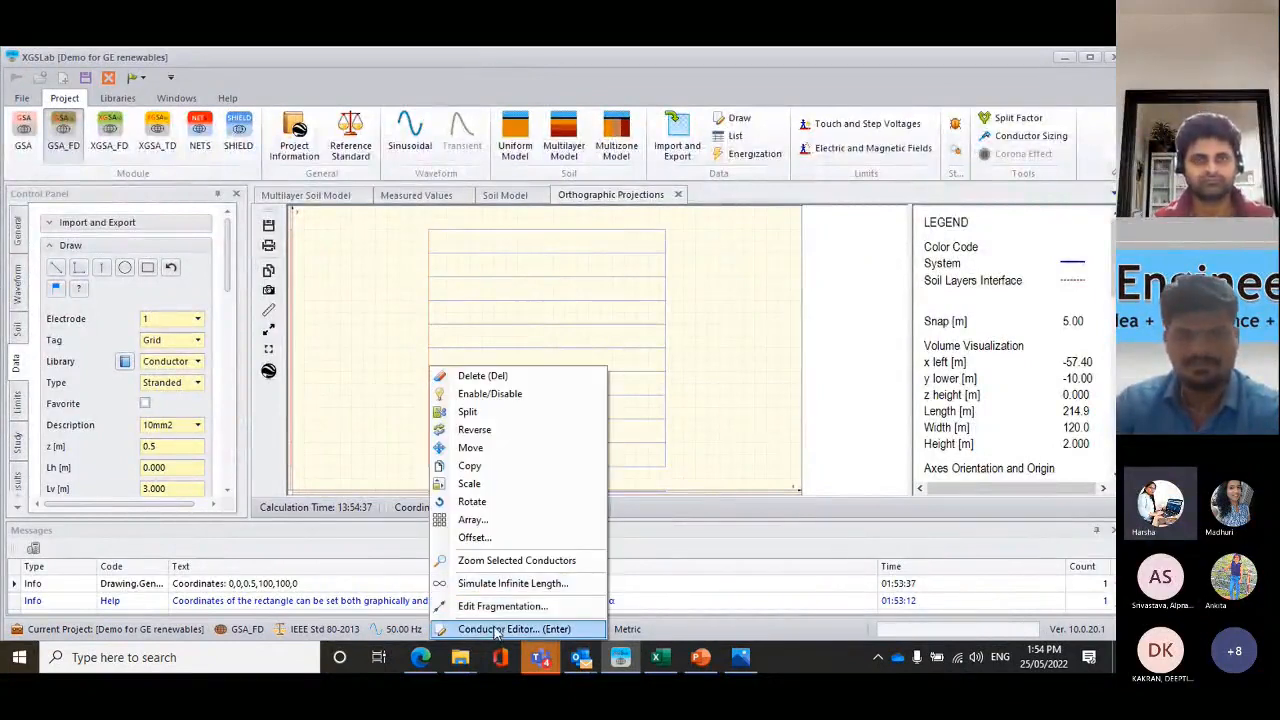
{"action": "left_click", "coordinate": [482, 520]}
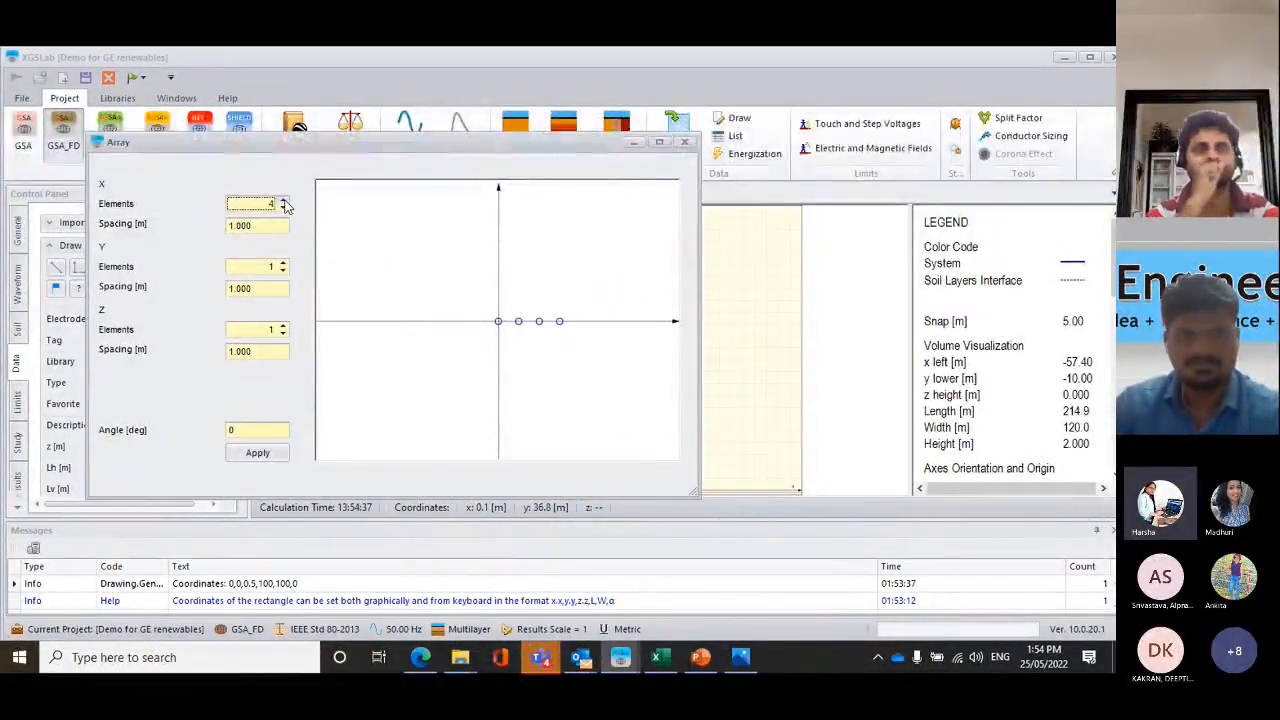
{"action": "left_click", "coordinate": [284, 204]}
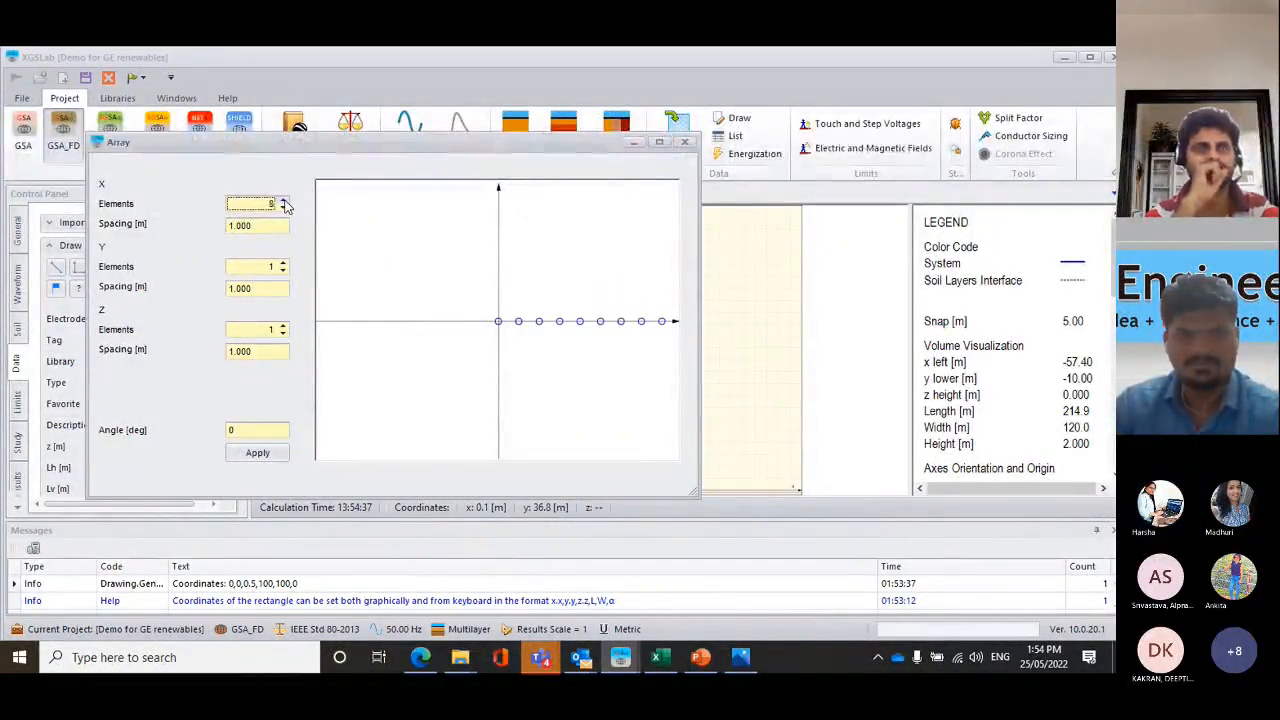
{"action": "left_click", "coordinate": [284, 204]}
{"action": "left_click_drag", "start_coordinate": [256, 228], "coordinate": [213, 227]}
{"action": "type", "text": "10"}
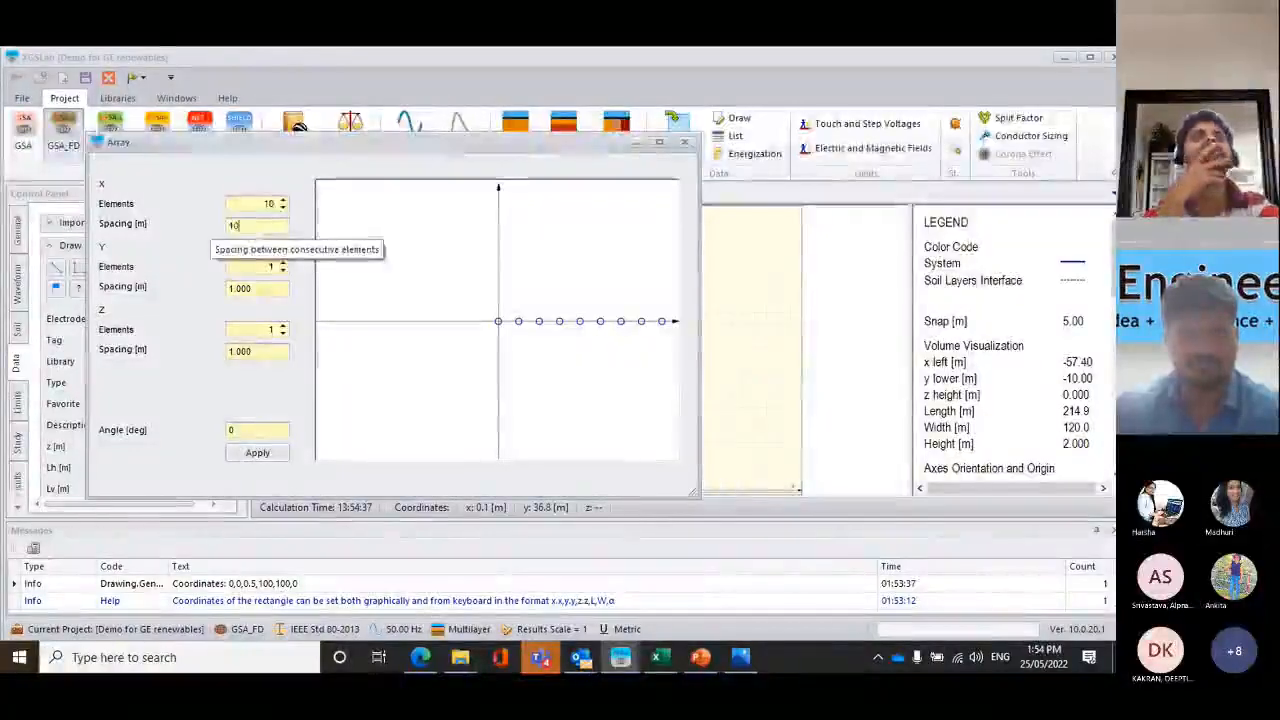
{"action": "left_click", "coordinate": [248, 455]}
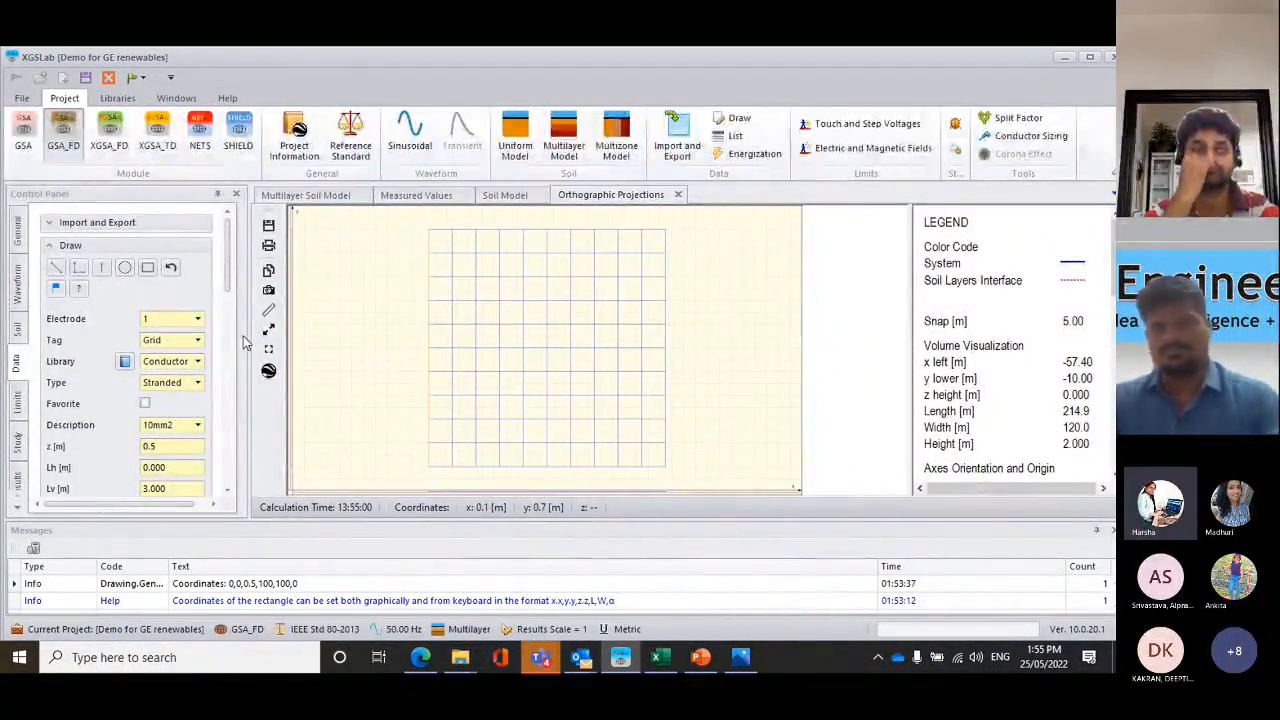
Draw vertical conductors tagged Rod with a length Lv of 3 m, one outside the grid and one at each of its four corners
{"action": "left_click", "coordinate": [102, 268]}
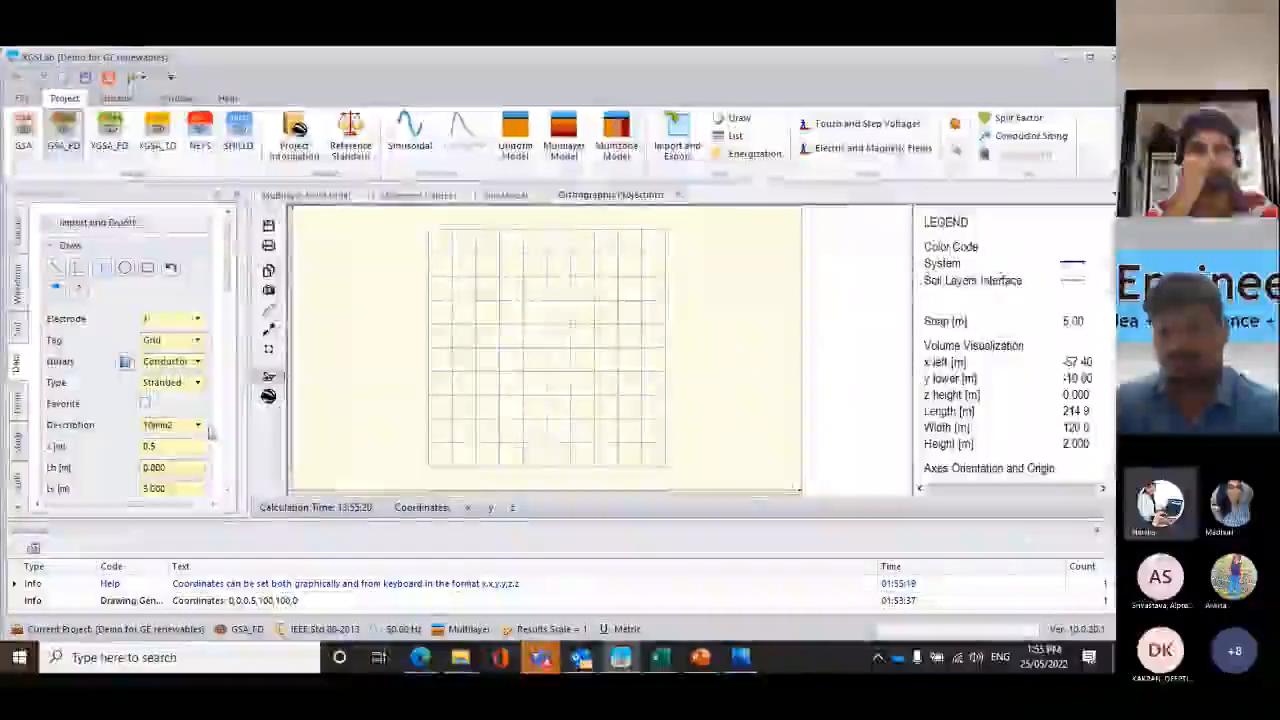
{"action": "left_click_drag", "start_coordinate": [231, 294], "coordinate": [213, 324]}
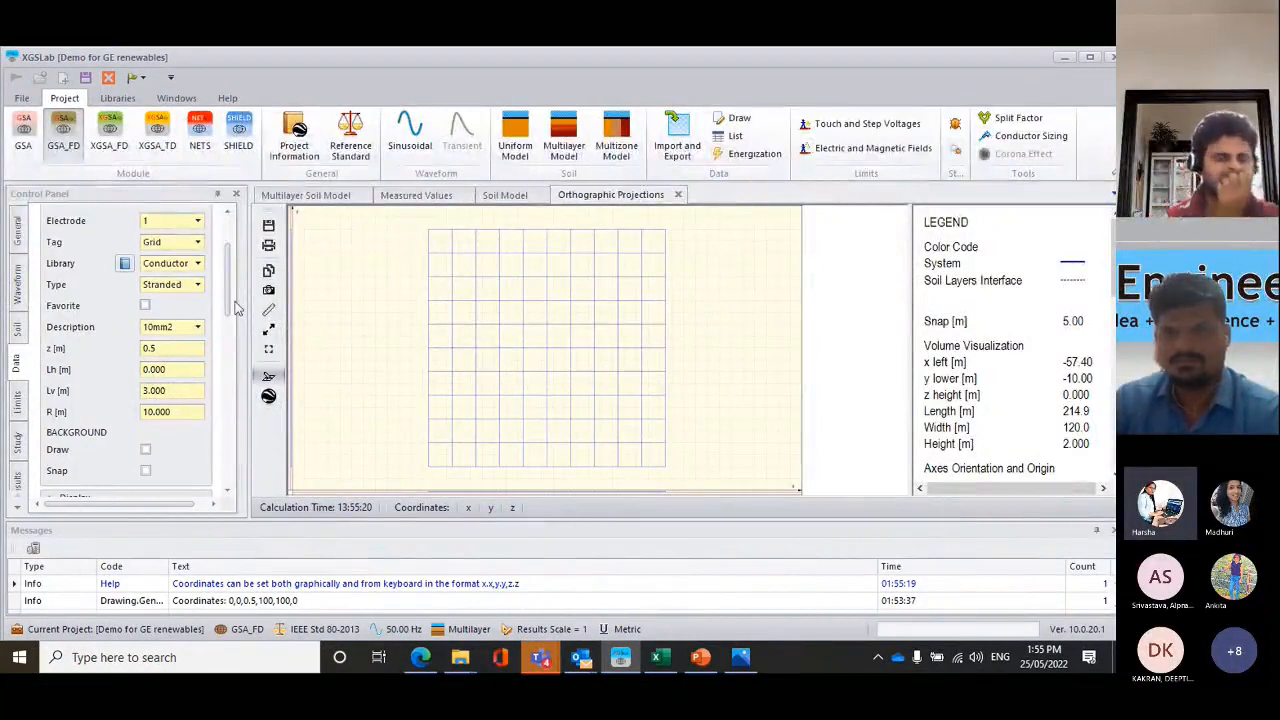
{"action": "scroll", "coordinate": [228, 308], "scroll_direction": "up", "scroll_amount": 3}
{"action": "left_click", "coordinate": [99, 272]}
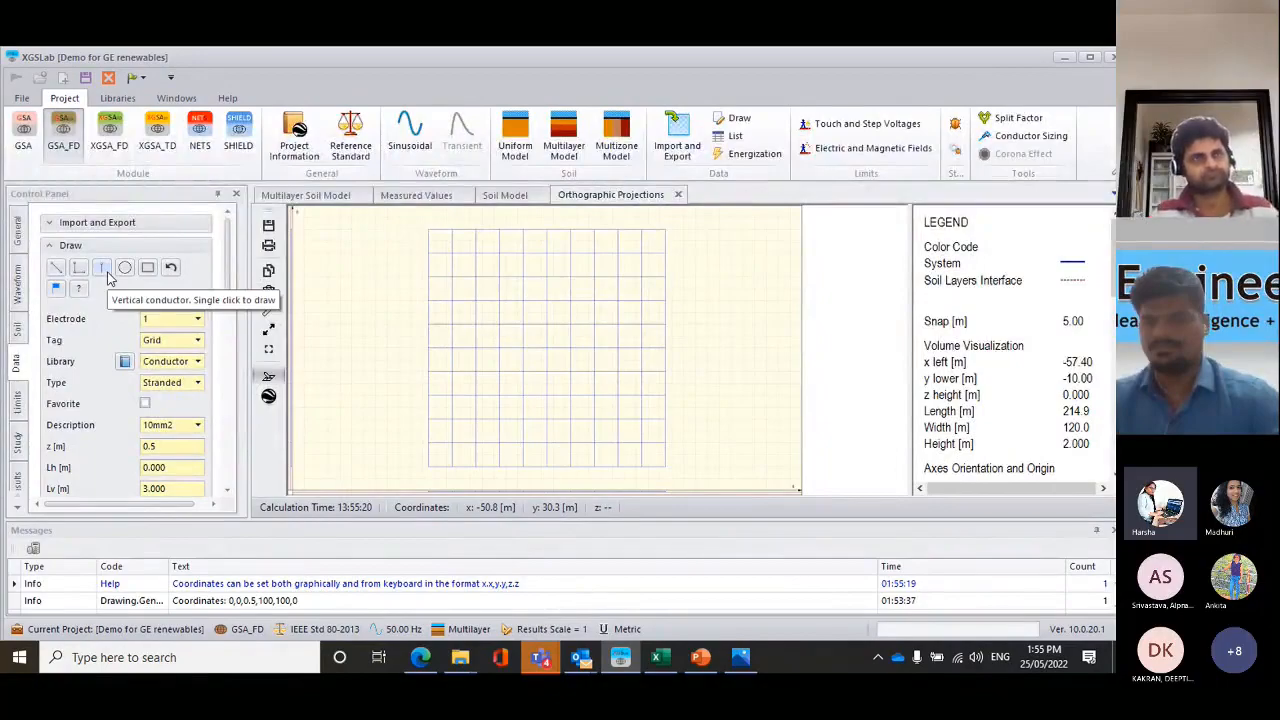
{"action": "double_click", "coordinate": [168, 341]}
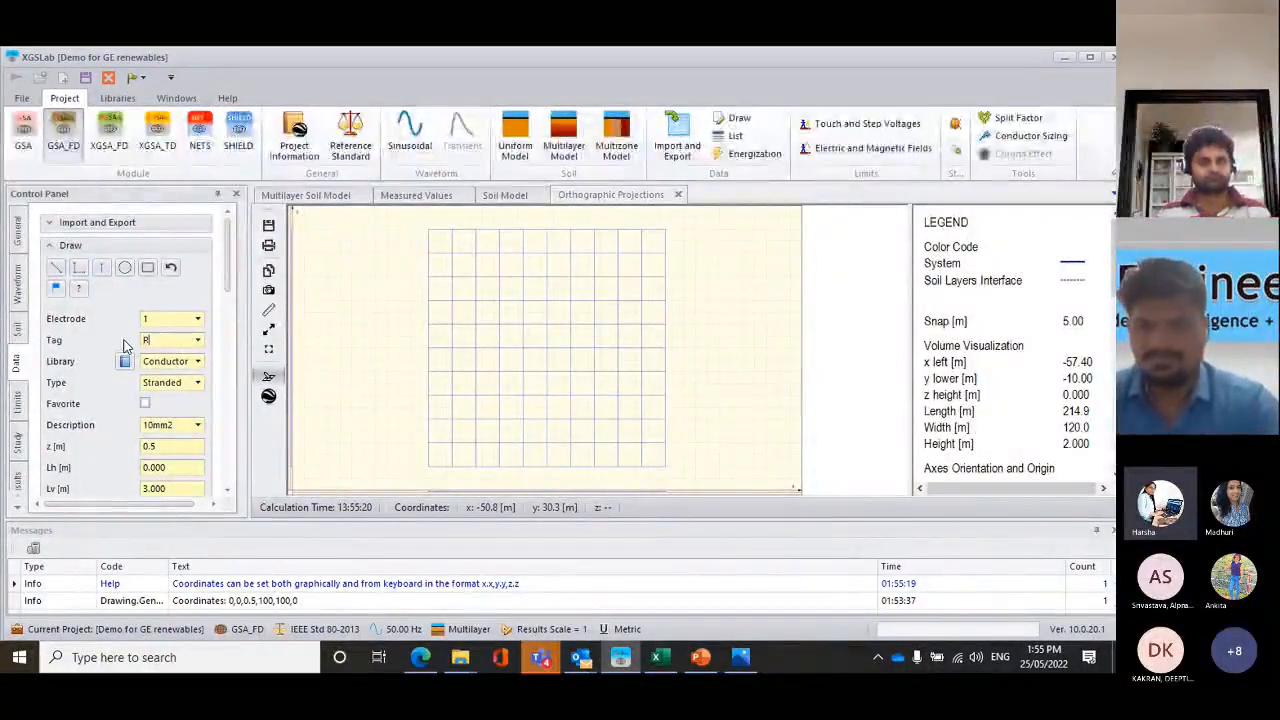
{"action": "type", "text": "Rod"}
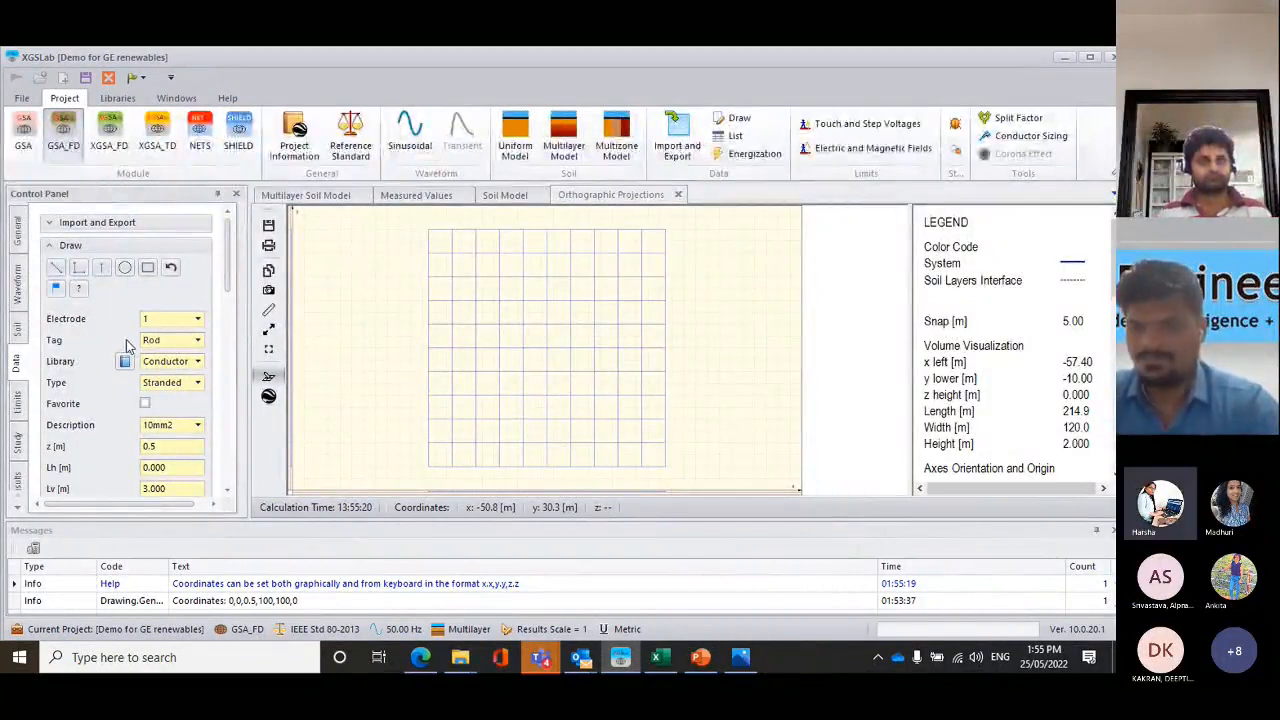
{"action": "left_click", "coordinate": [332, 375]}
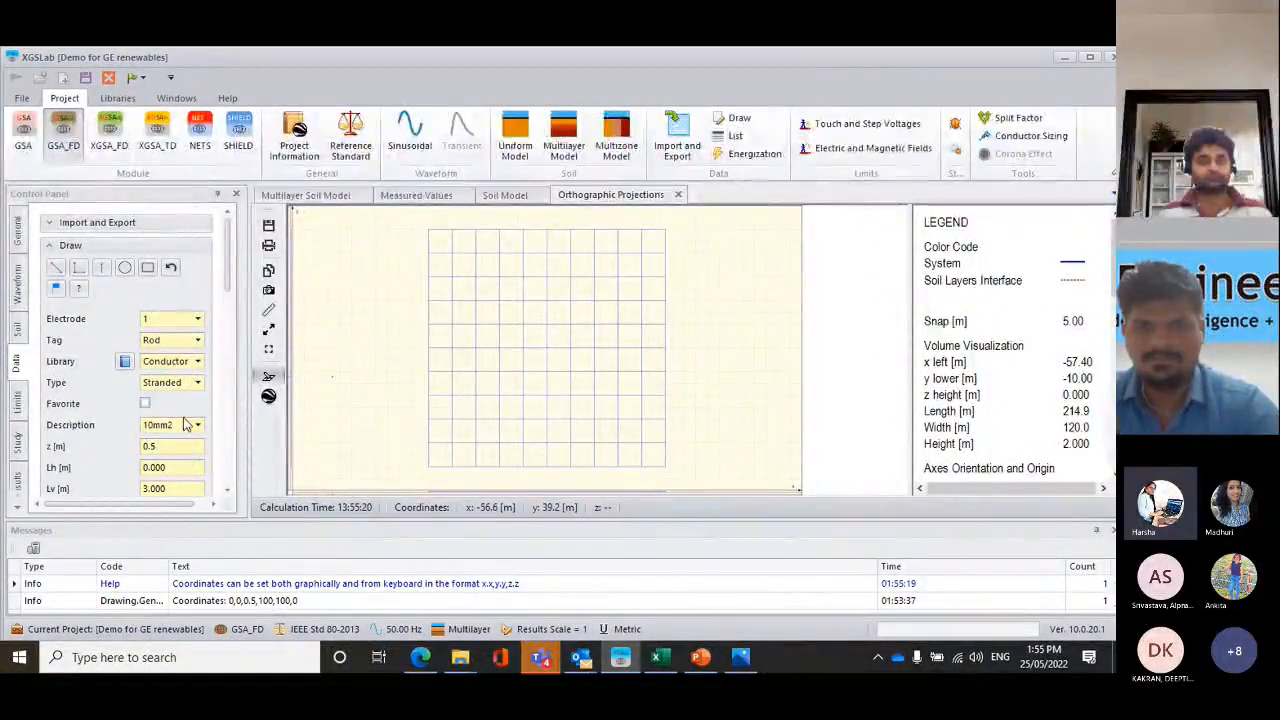
{"action": "left_click", "coordinate": [104, 276]}
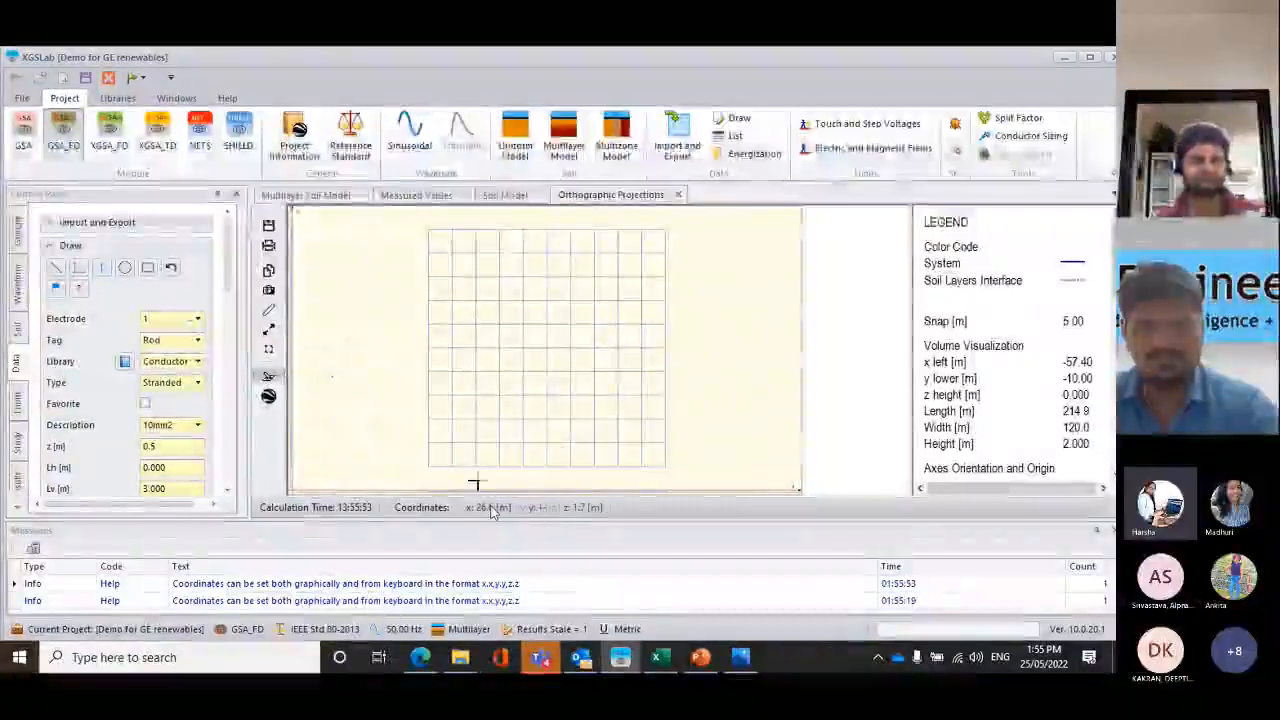
{"action": "left_click", "coordinate": [428, 467]}
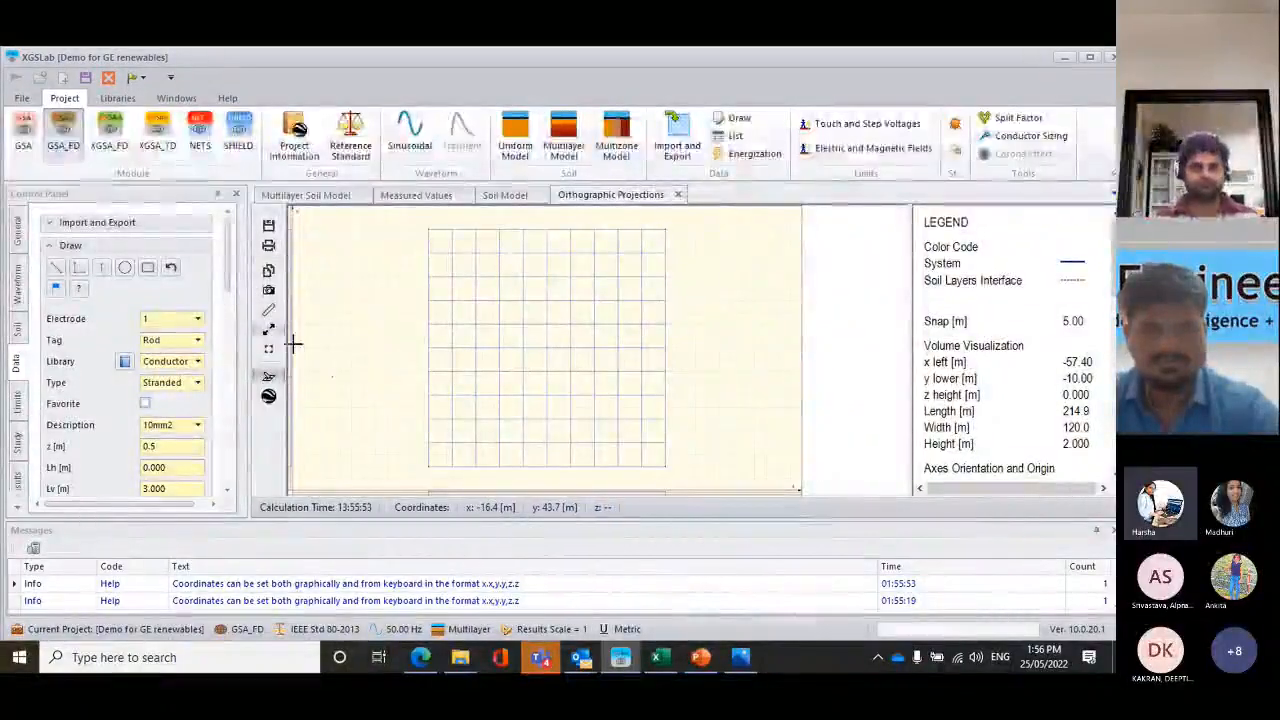
Inspect the grid and rods in the 3D view, and delete the grid's horizontal conductors in the 2D plan view
{"action": "scroll", "coordinate": [228, 293], "scroll_direction": "down", "scroll_amount": 5}
{"action": "scroll", "coordinate": [228, 293], "scroll_direction": "down", "scroll_amount": 4}
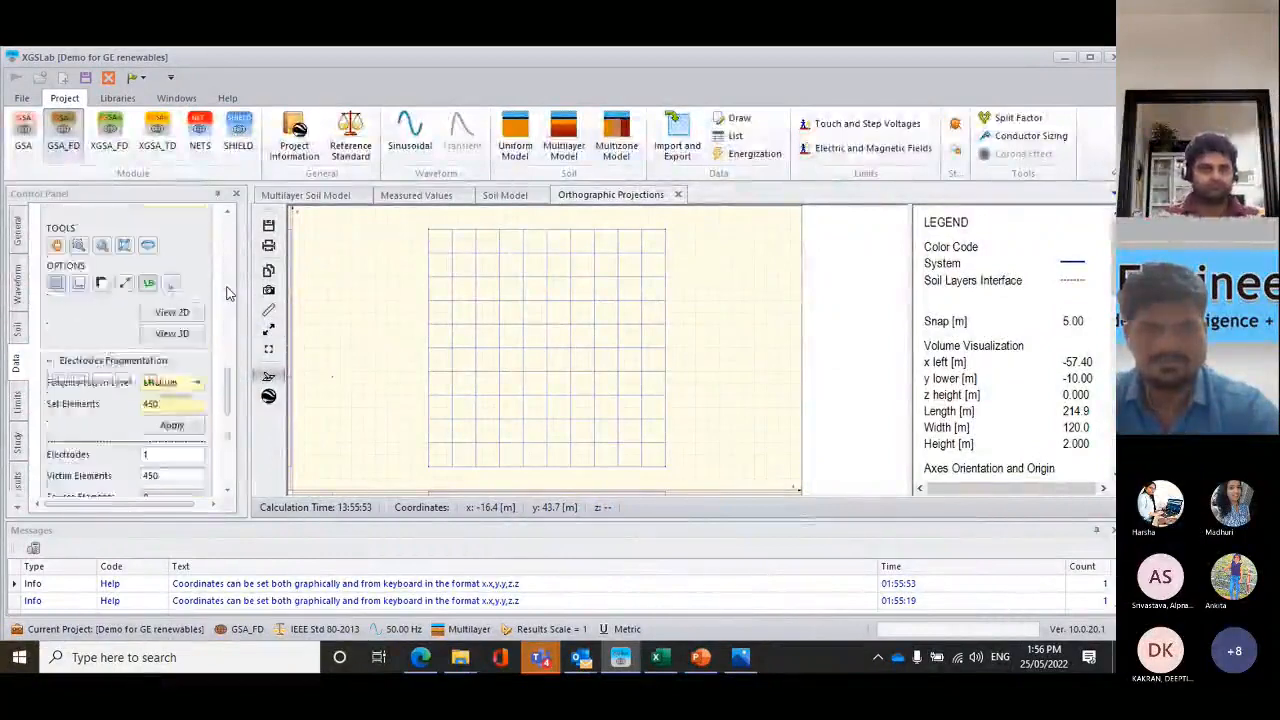
{"action": "left_click", "coordinate": [172, 336]}
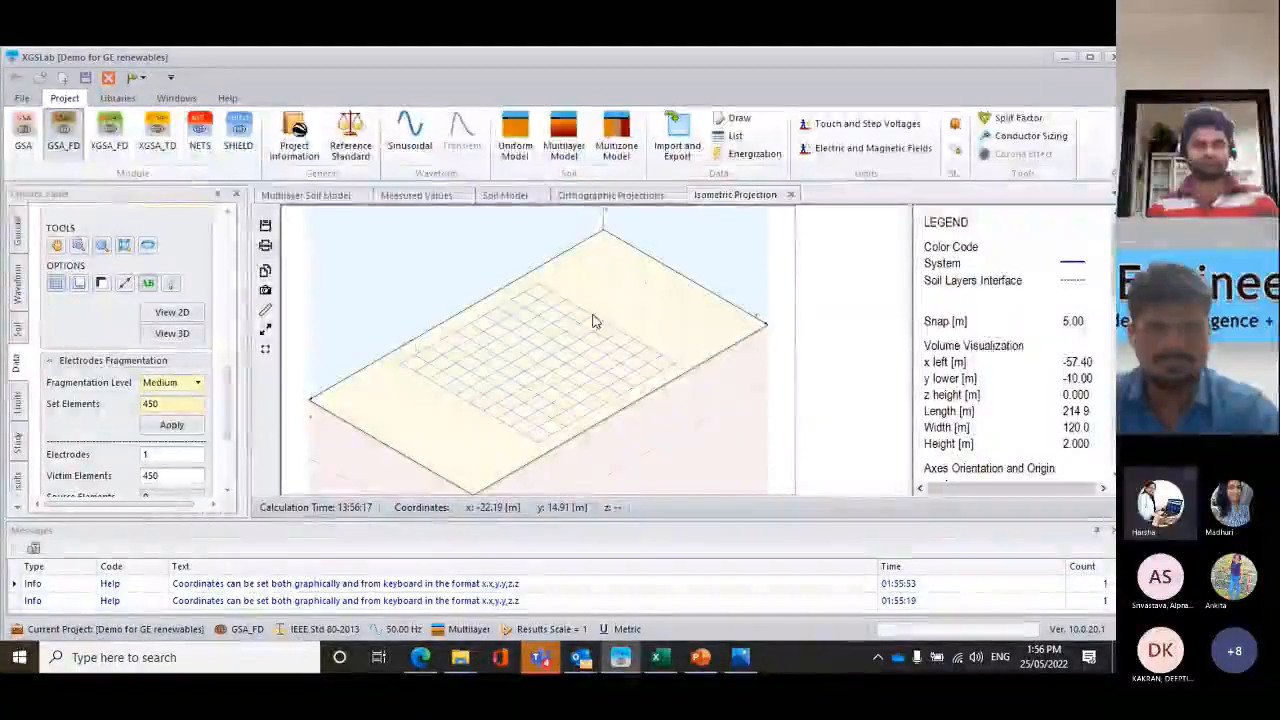
{"action": "scroll", "coordinate": [592, 321], "scroll_direction": "up", "scroll_amount": 1}
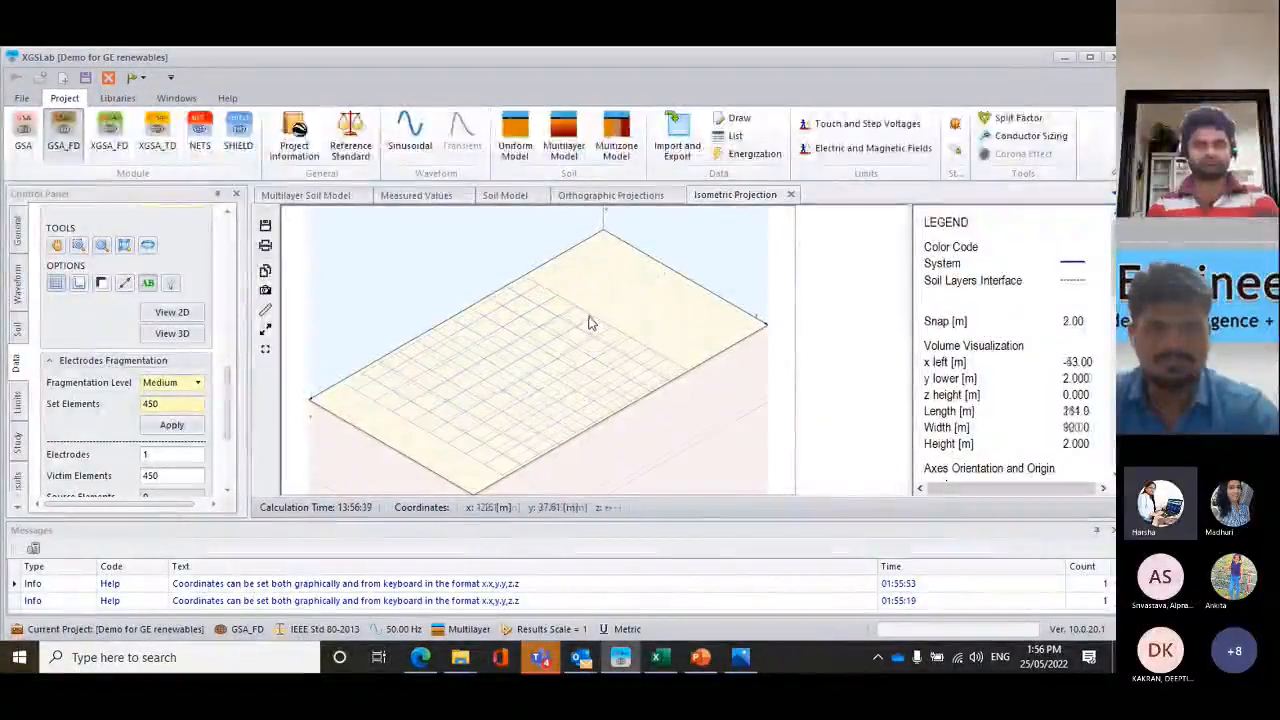
{"action": "left_click", "coordinate": [174, 313]}
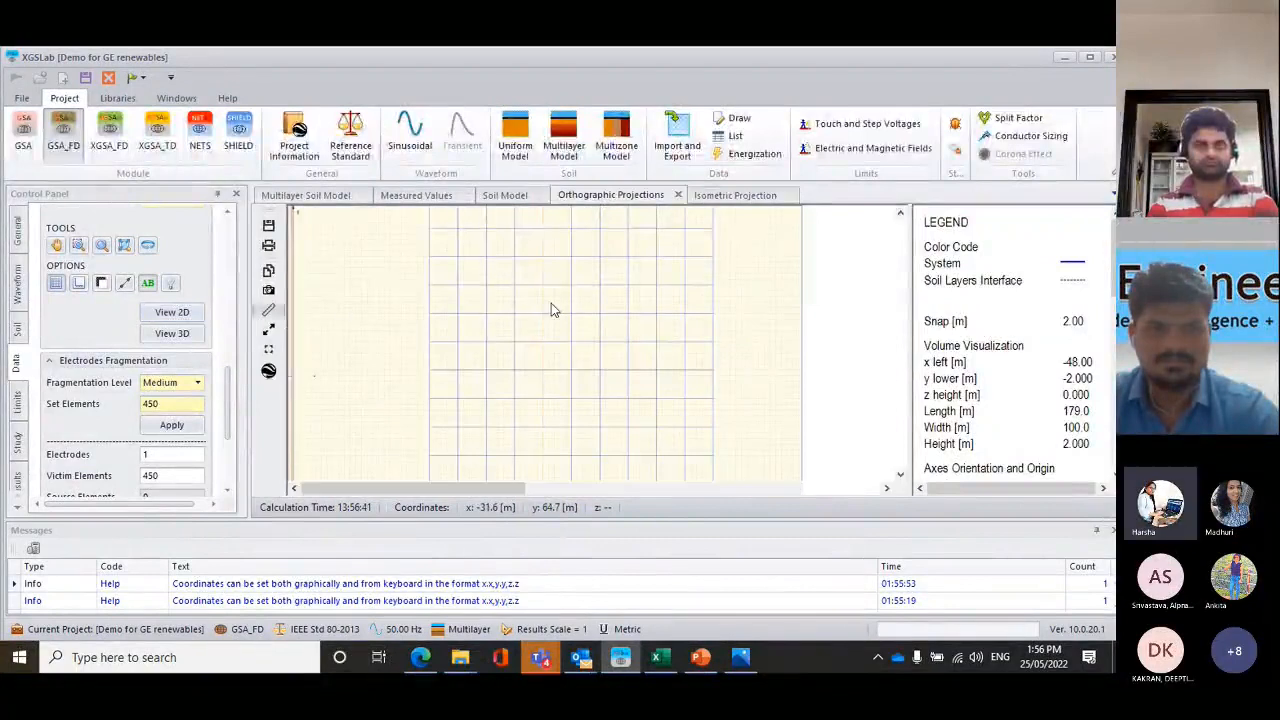
{"action": "scroll", "coordinate": [551, 309], "scroll_direction": "down", "scroll_amount": 1}
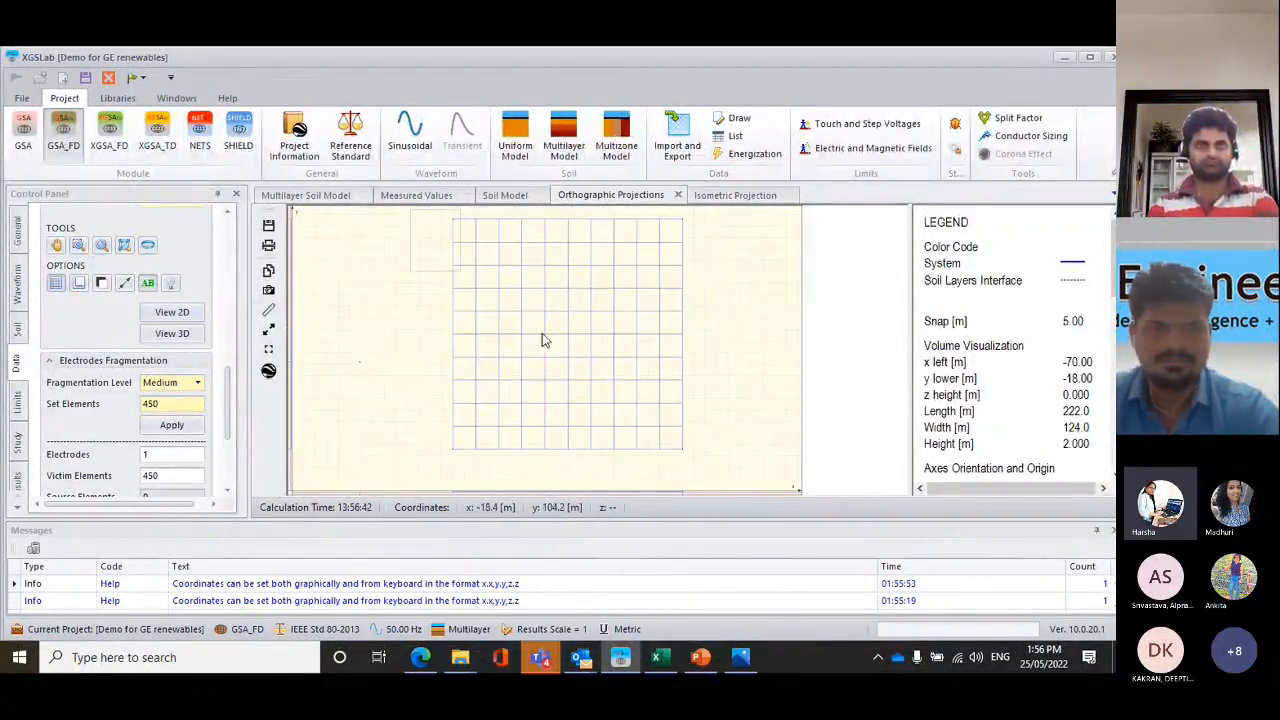
{"action": "left_click_drag", "start_coordinate": [542, 334], "coordinate": [747, 469]}
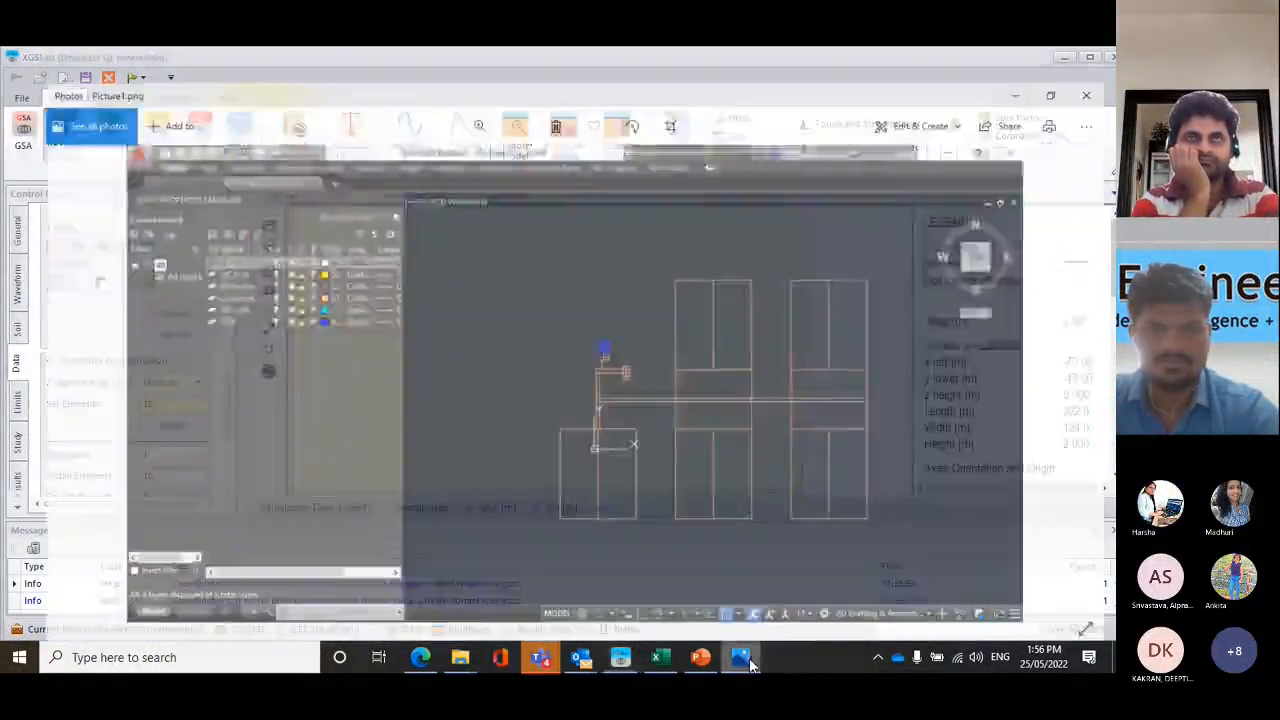
Consult the CAD layout in Picture1.png in Photos, and load ED_Solar_R14_5A (1).dxf from the Solar Plant Earthing folder for import into XGSLab
{"action": "left_click", "coordinate": [741, 657]}
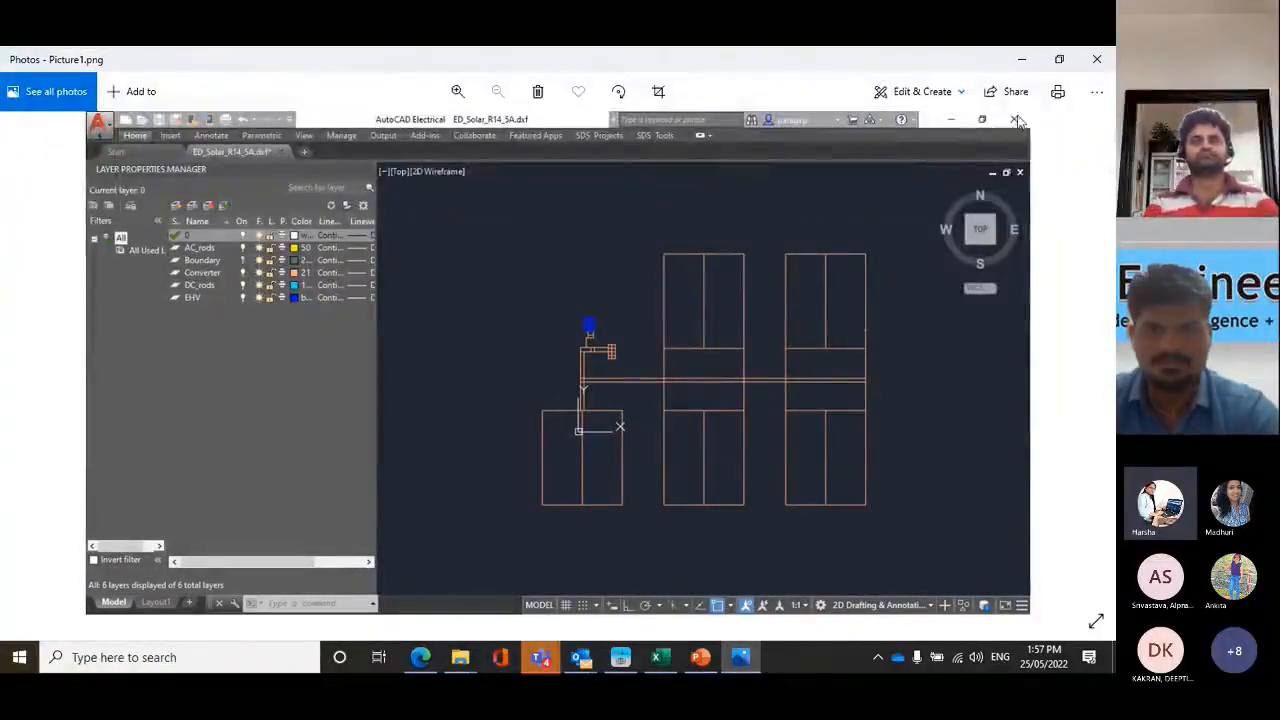
{"action": "left_click", "coordinate": [620, 657]}
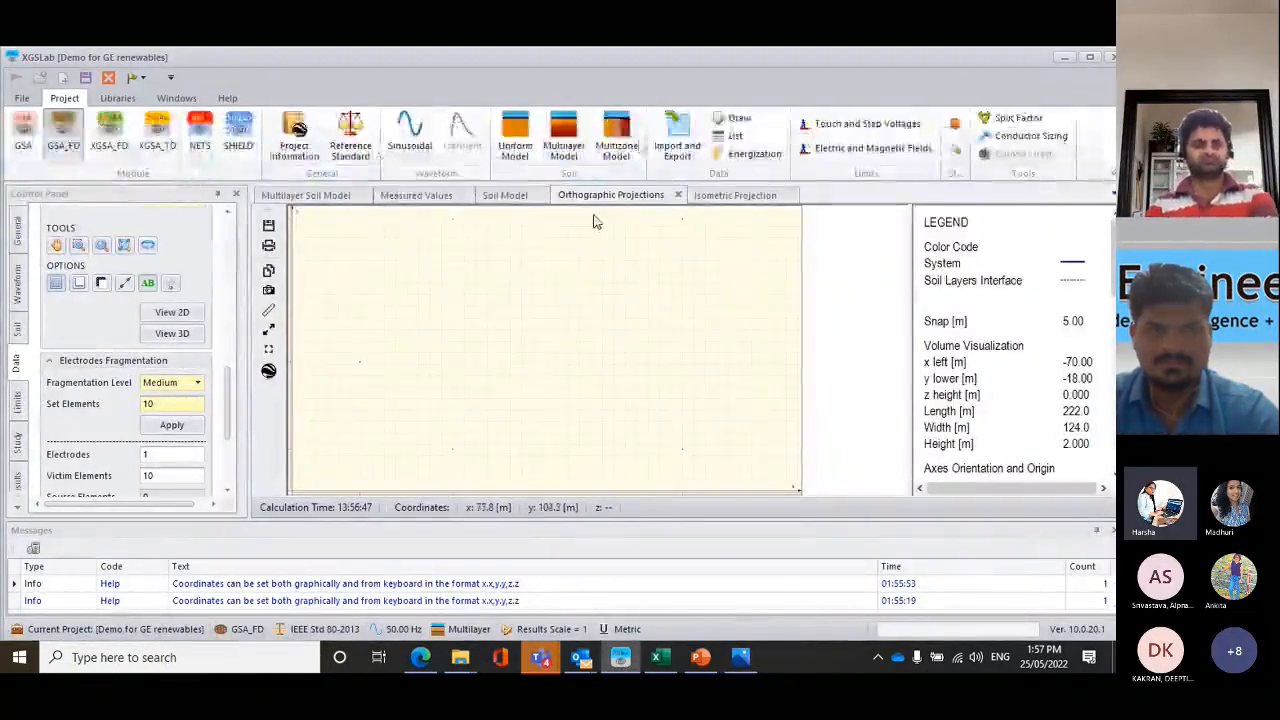
{"action": "left_click", "coordinate": [681, 122]}
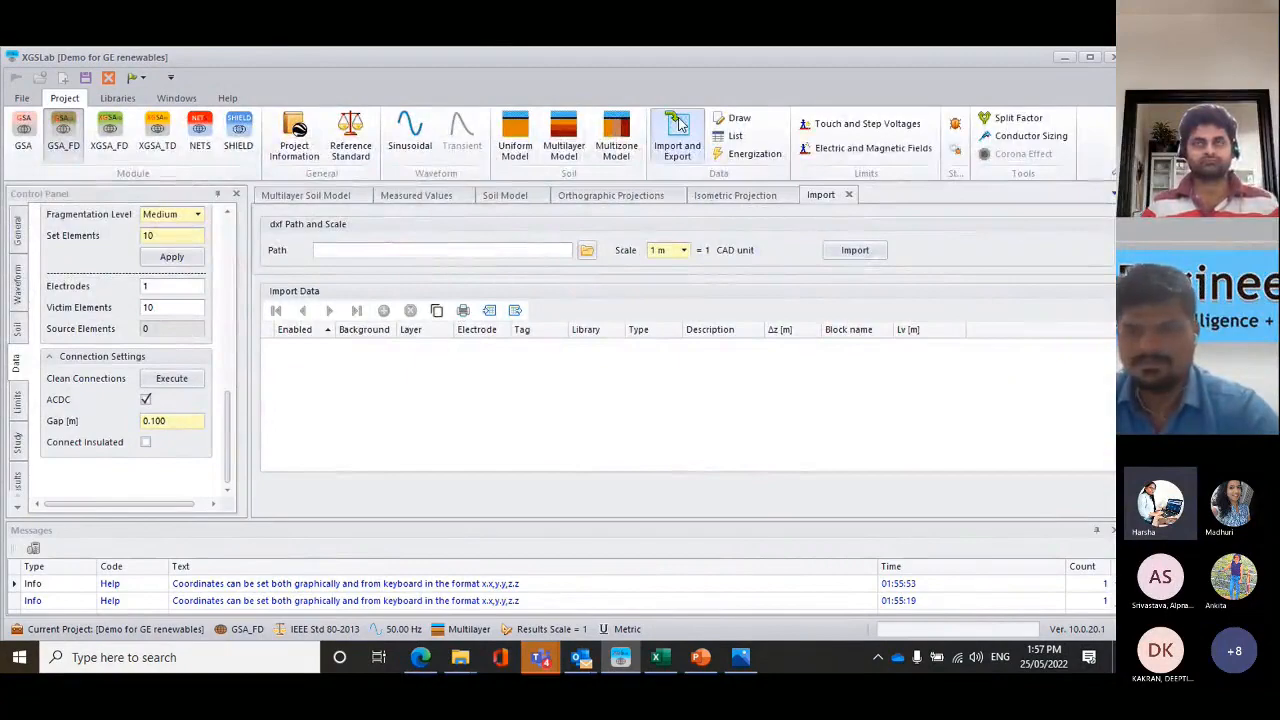
{"action": "left_click", "coordinate": [587, 250]}
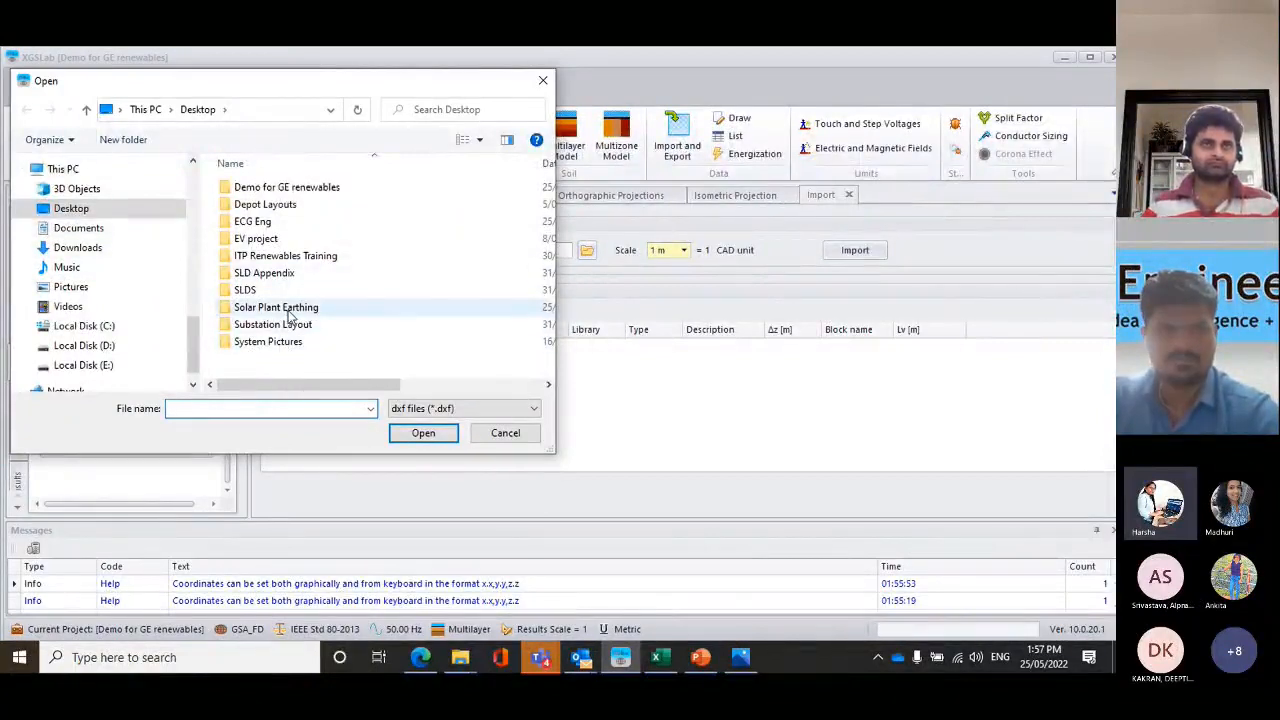
{"action": "double_click", "coordinate": [288, 310]}
{"action": "left_click", "coordinate": [292, 188]}
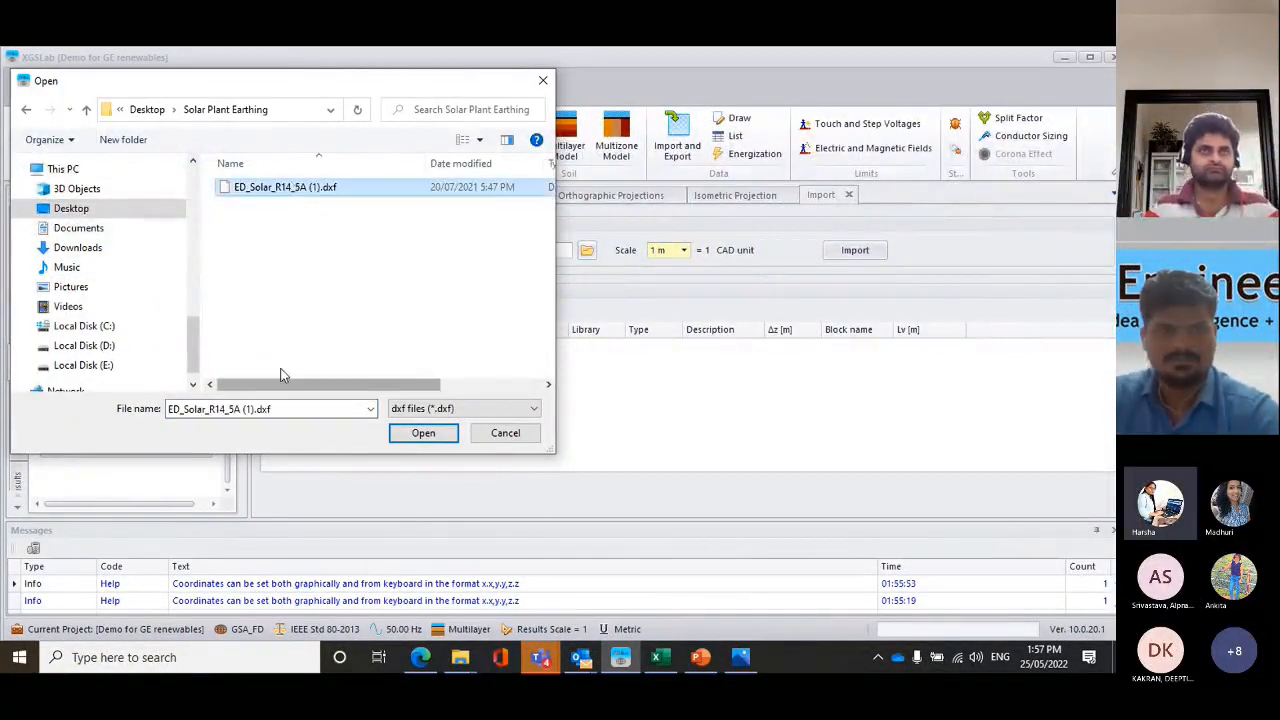
{"action": "left_click", "coordinate": [423, 433]}
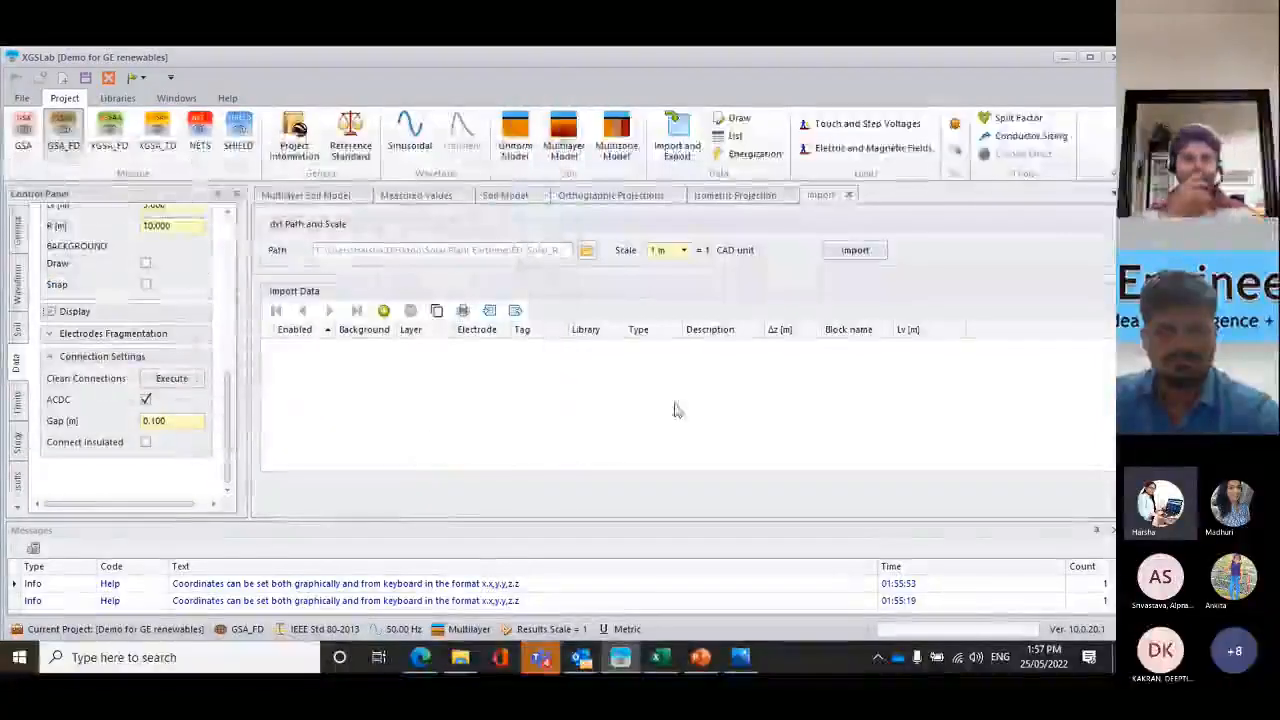
Add an import entry for the AC_rods layer with electrode 1, library Conductors and type Stranded
{"action": "left_click", "coordinate": [384, 312]}
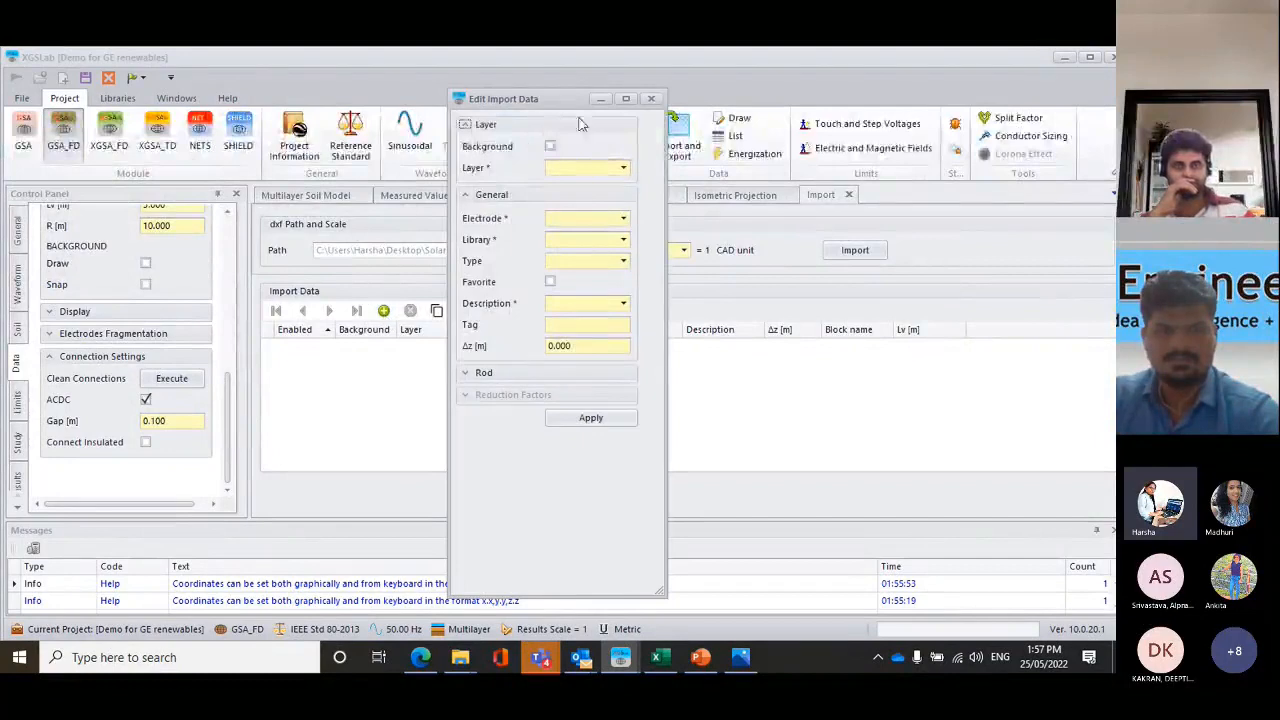
{"action": "left_click", "coordinate": [590, 172]}
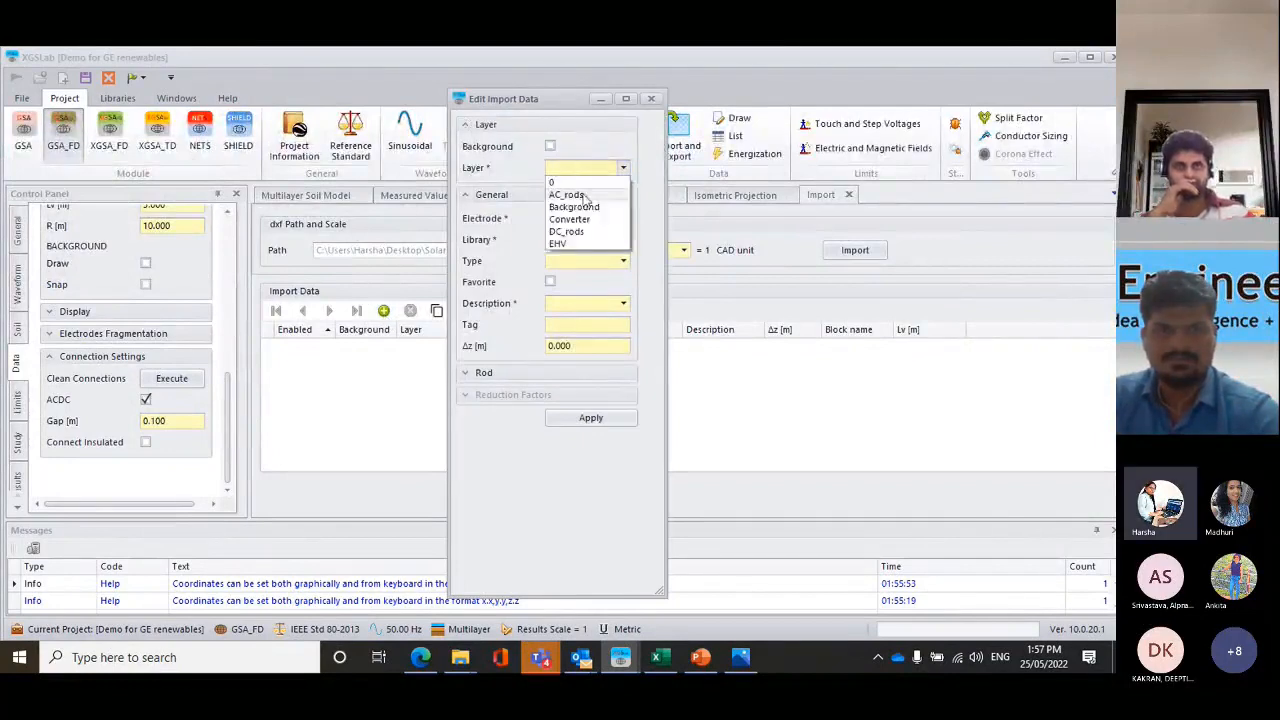
{"action": "left_click", "coordinate": [580, 196]}
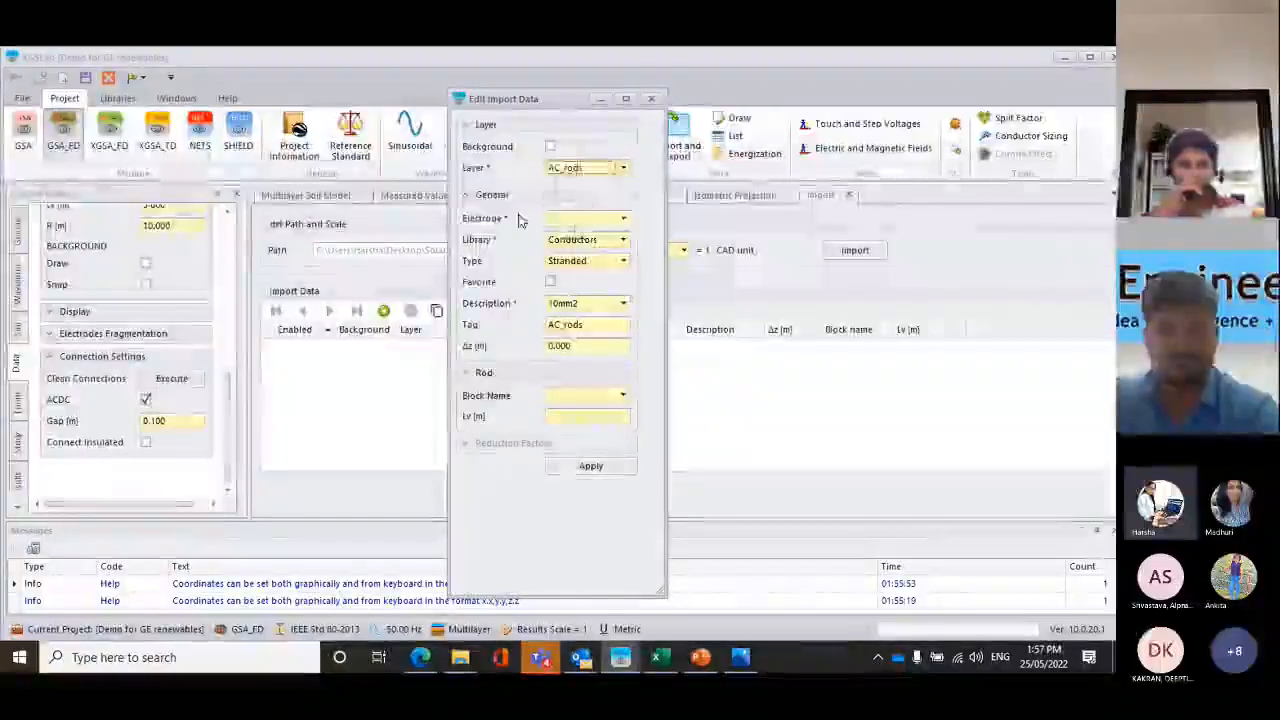
{"action": "left_click", "coordinate": [592, 219]}
{"action": "type", "text": "1"}
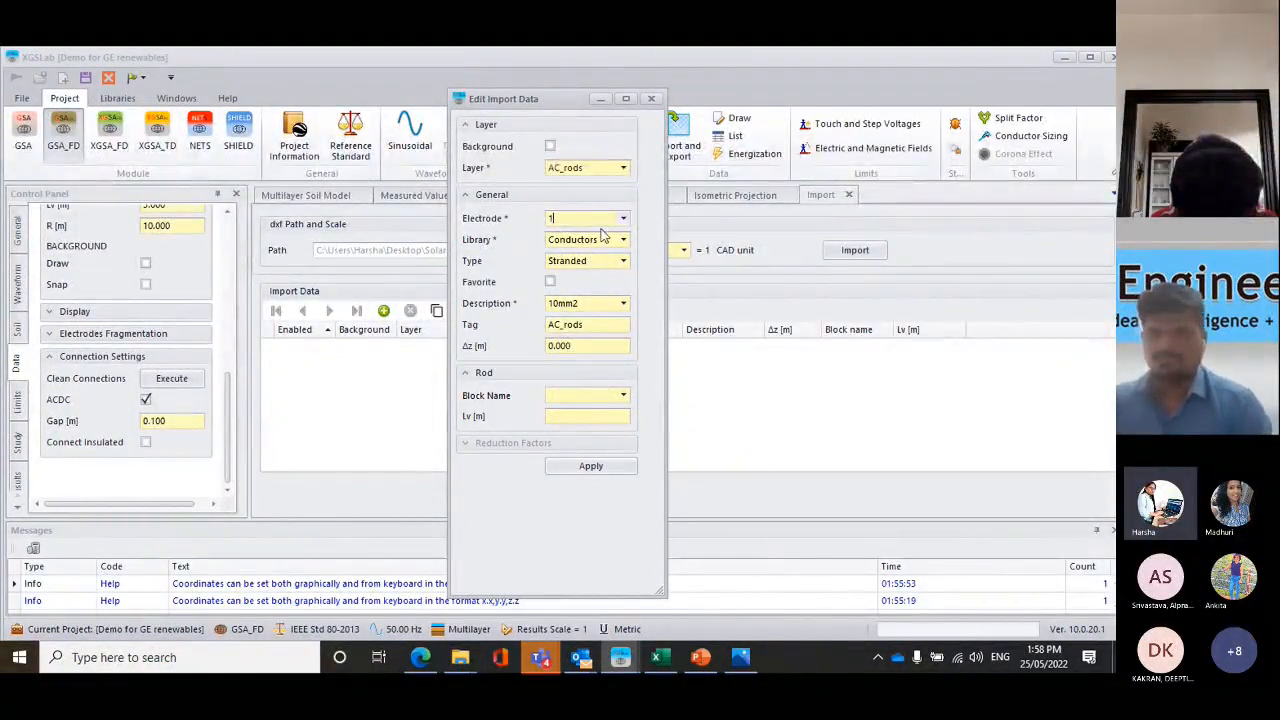
{"action": "left_click", "coordinate": [603, 243]}
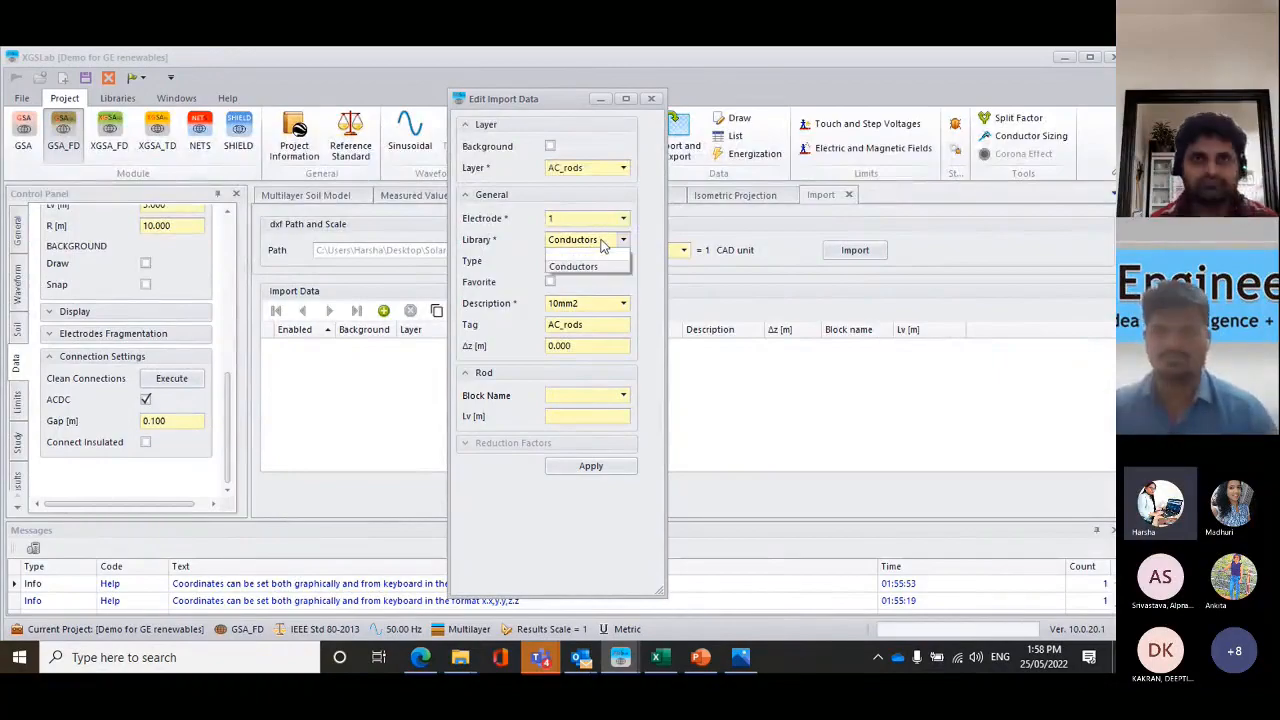
{"action": "left_click", "coordinate": [600, 266]}
{"action": "left_click", "coordinate": [604, 262]}
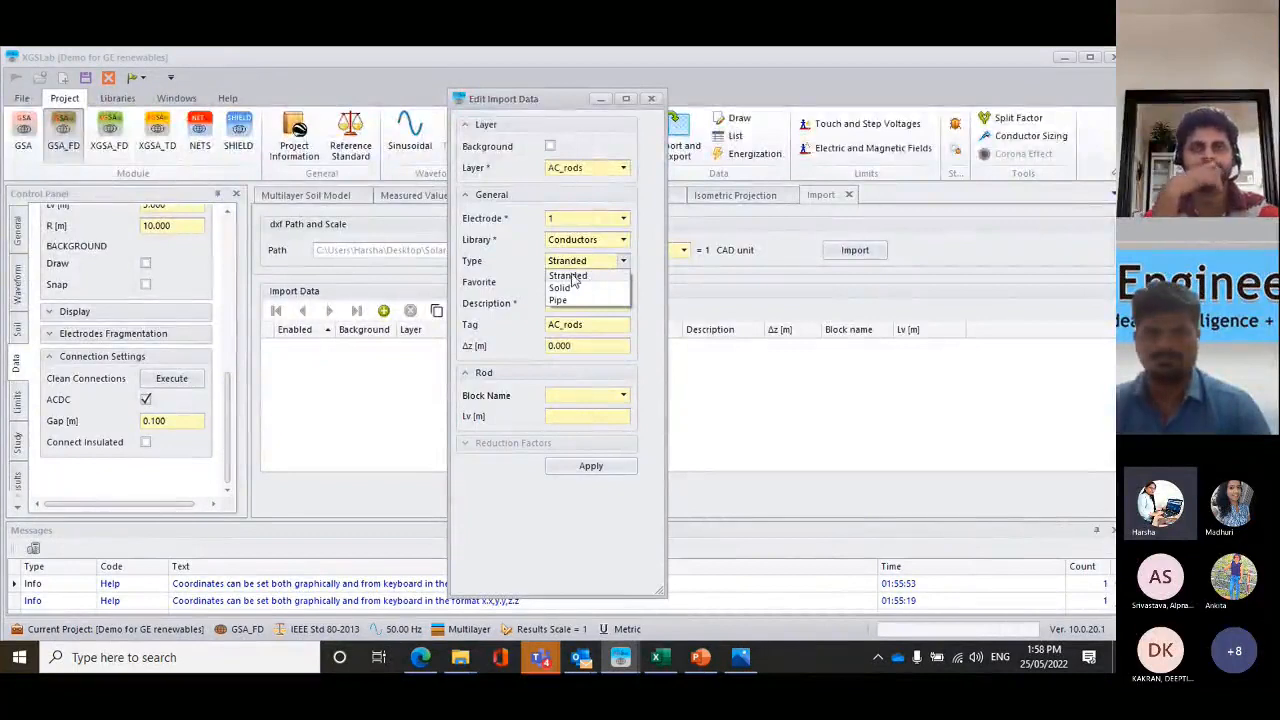
{"action": "left_click", "coordinate": [573, 276]}
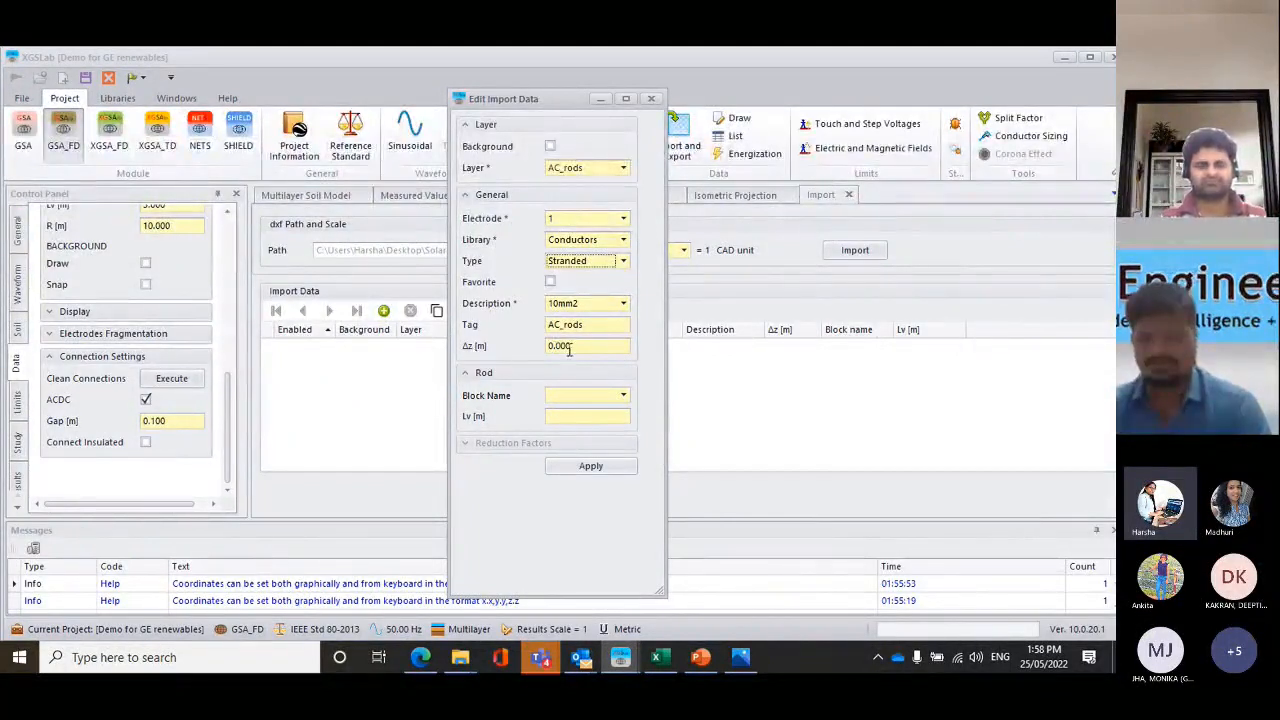
{"action": "left_click", "coordinate": [598, 469]}
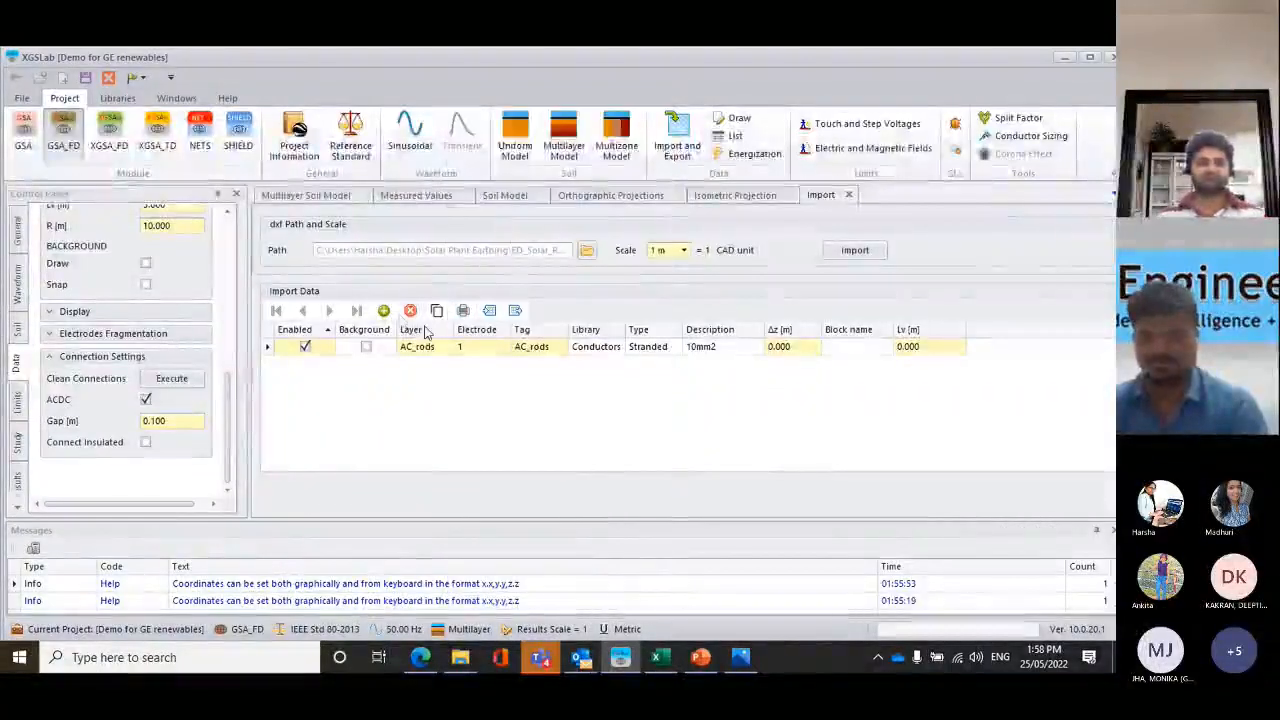
Add an import entry that brings in the Background layer as background
{"action": "left_click", "coordinate": [384, 311]}
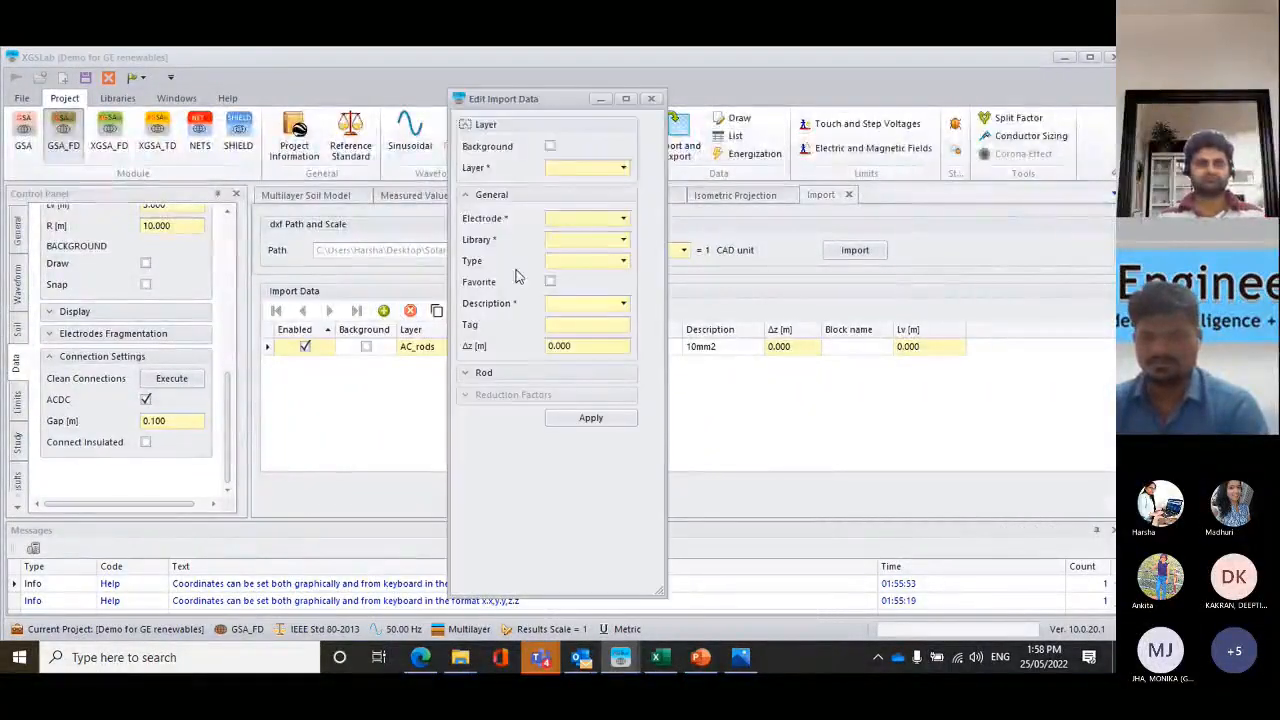
{"action": "left_click", "coordinate": [623, 168]}
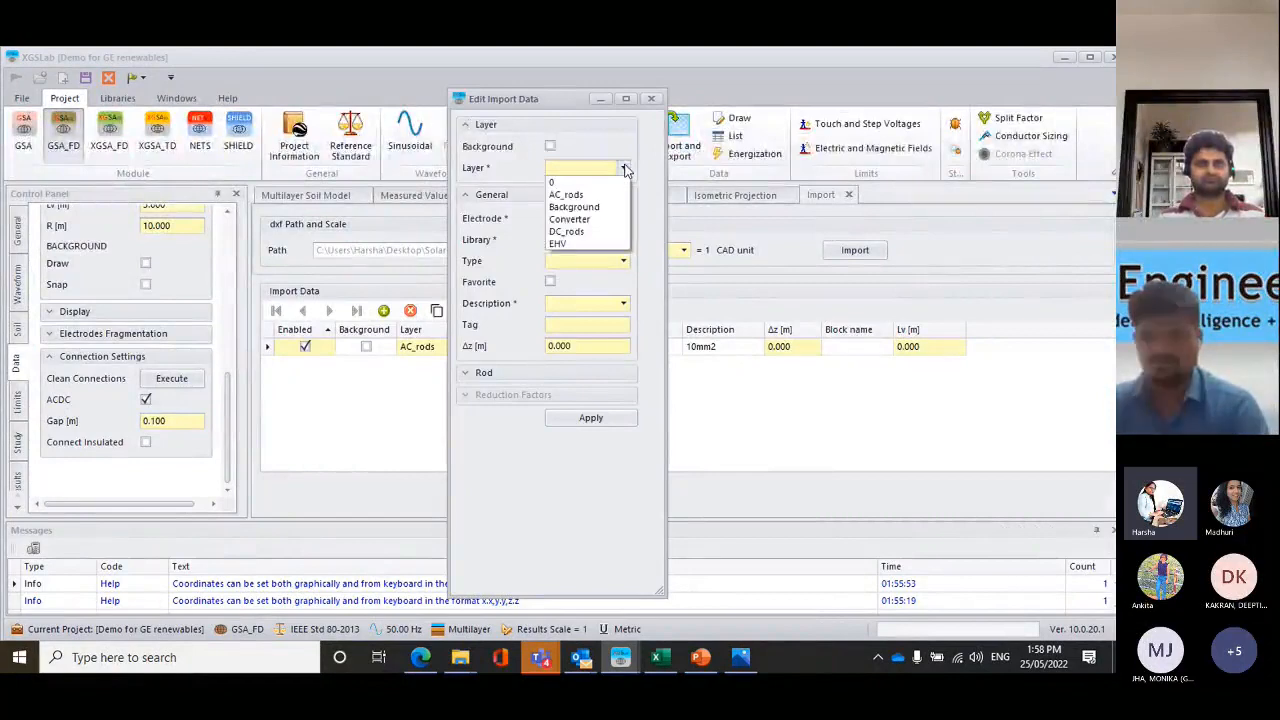
{"action": "left_click", "coordinate": [584, 208]}
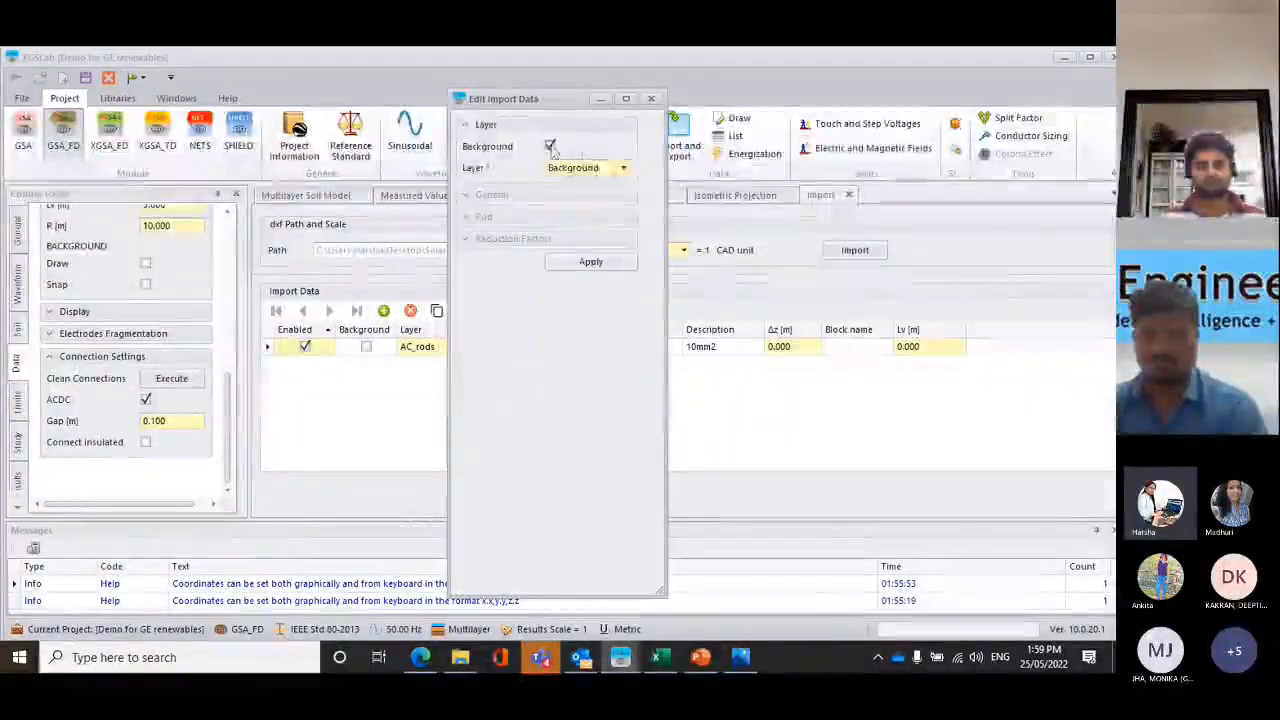
{"action": "left_click", "coordinate": [591, 263]}
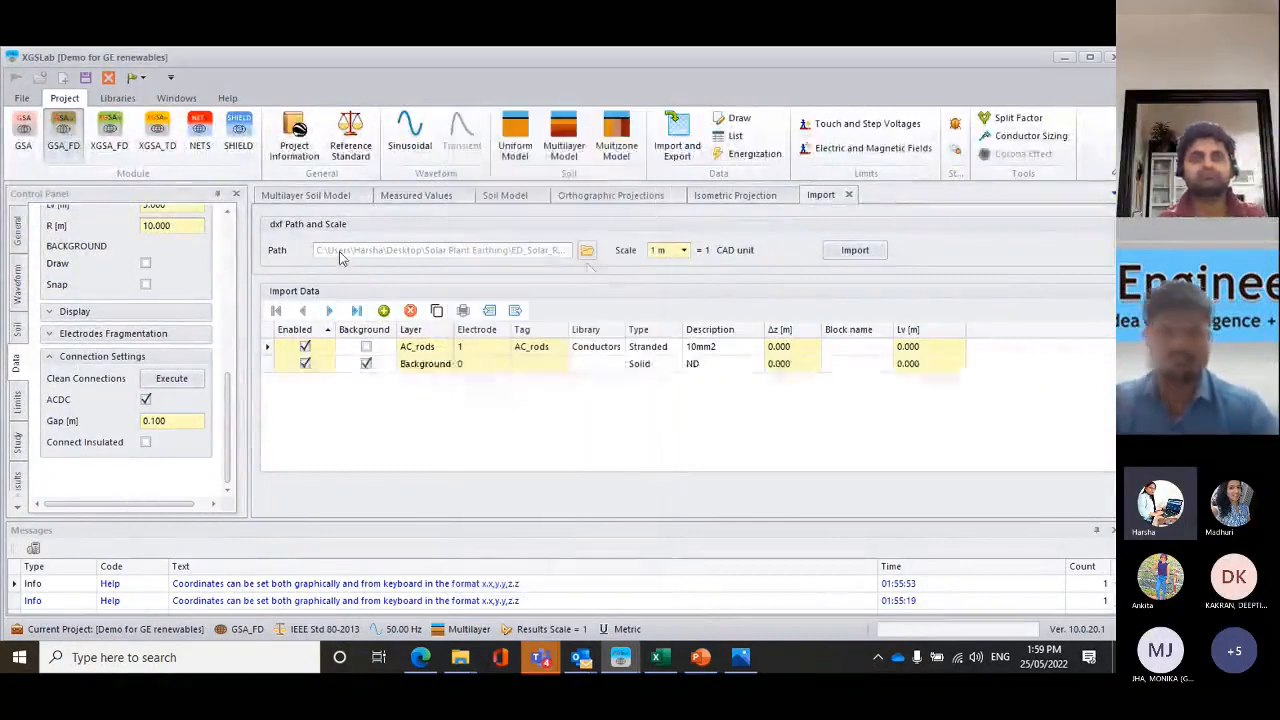
Add an import entry for the Converter layer with electrode 1, library Conductors, type Stranded and description 10mm2
{"action": "left_click", "coordinate": [385, 311]}
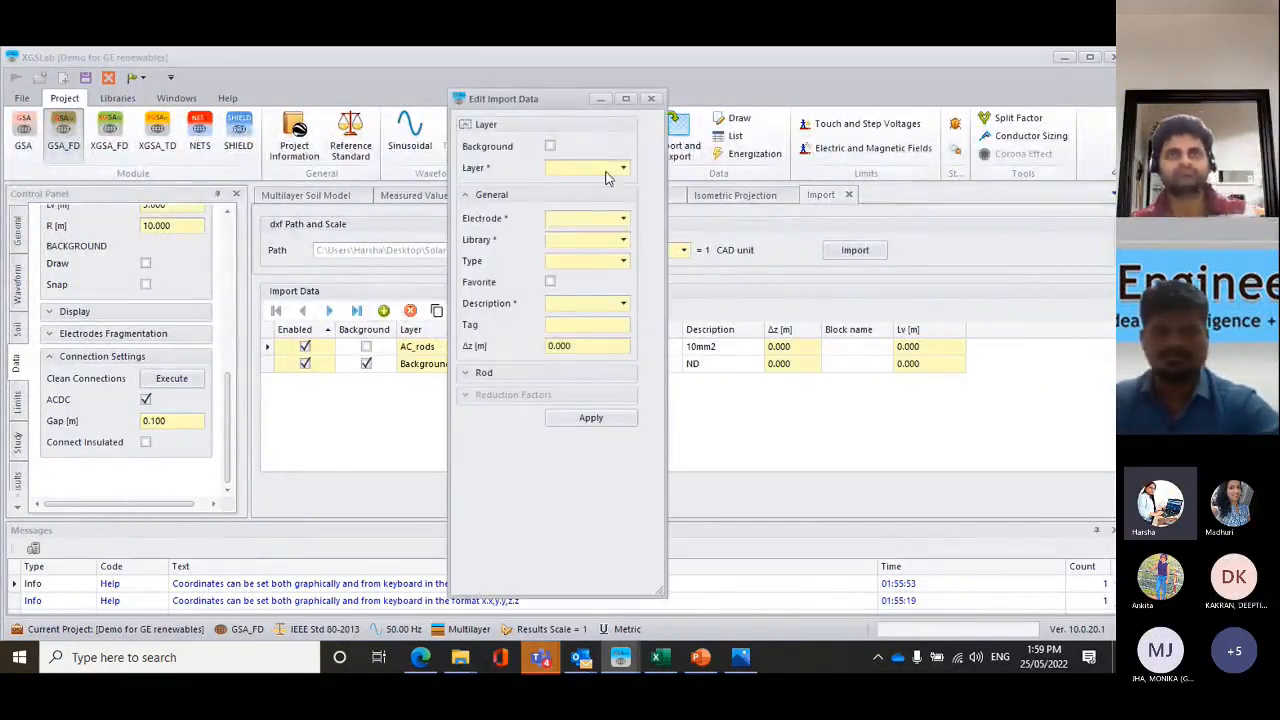
{"action": "left_click", "coordinate": [575, 168]}
{"action": "left_click", "coordinate": [572, 219]}
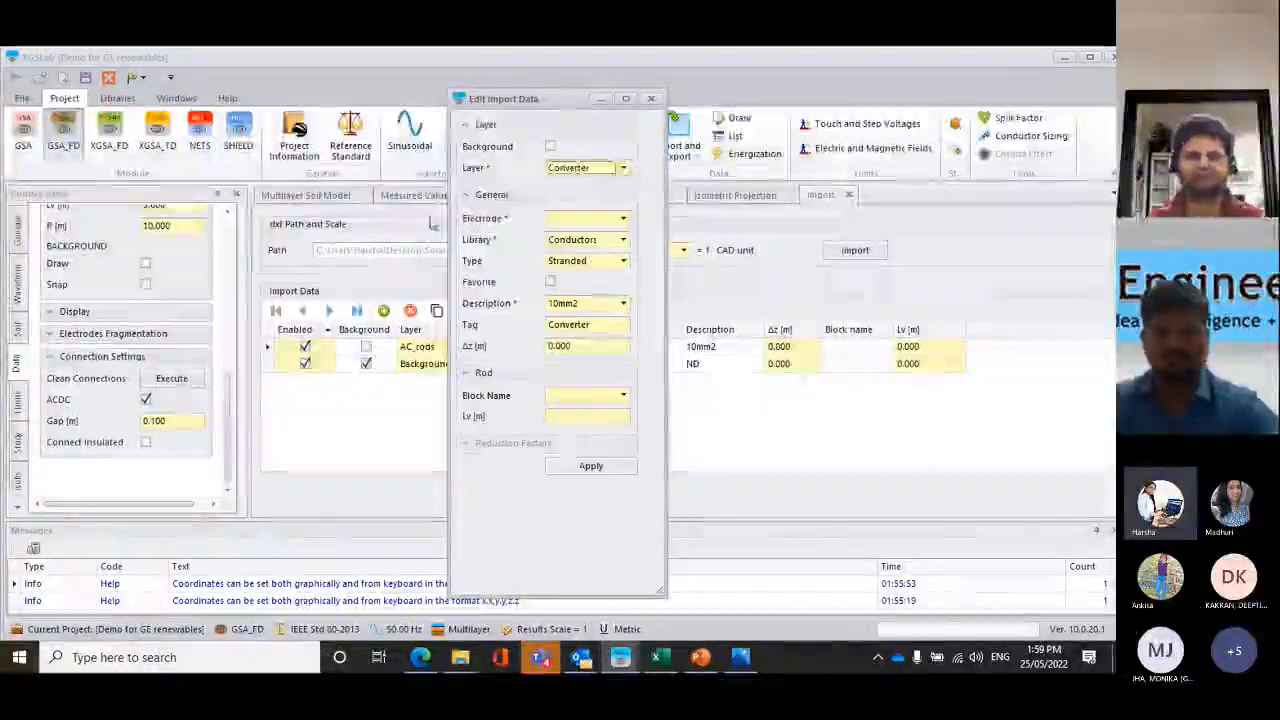
{"action": "left_click", "coordinate": [623, 220]}
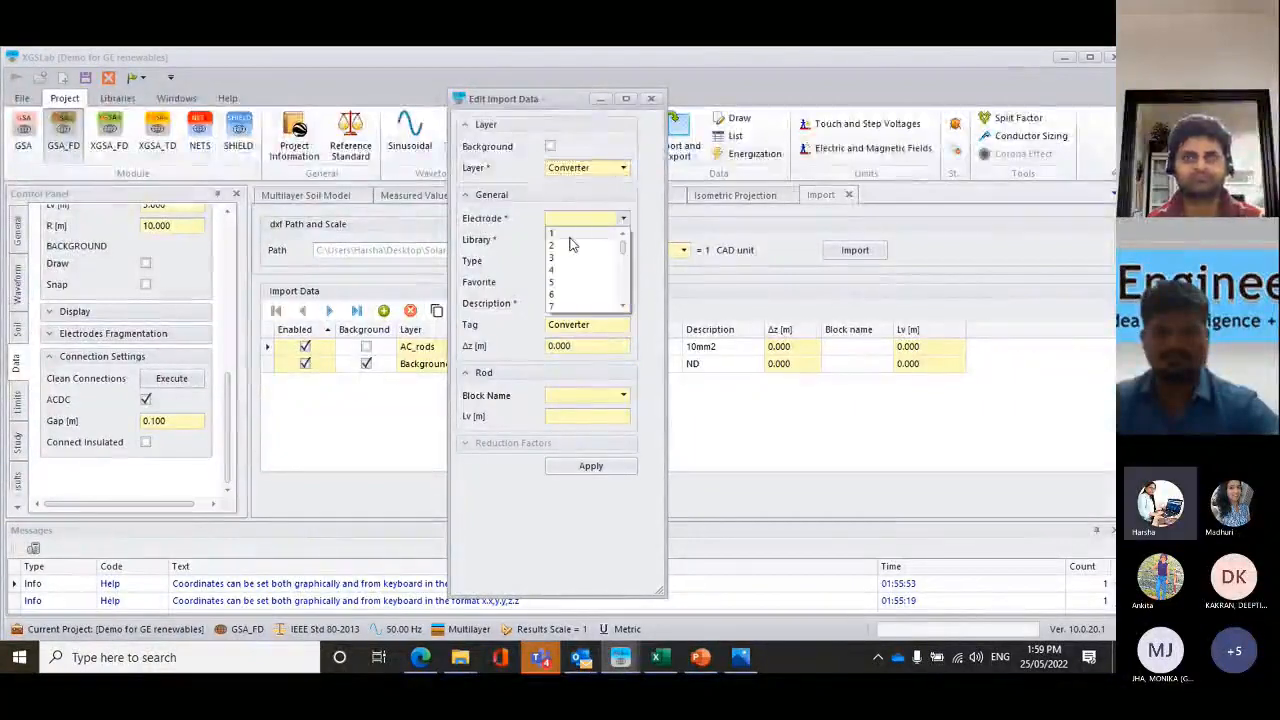
{"action": "left_click", "coordinate": [568, 236]}
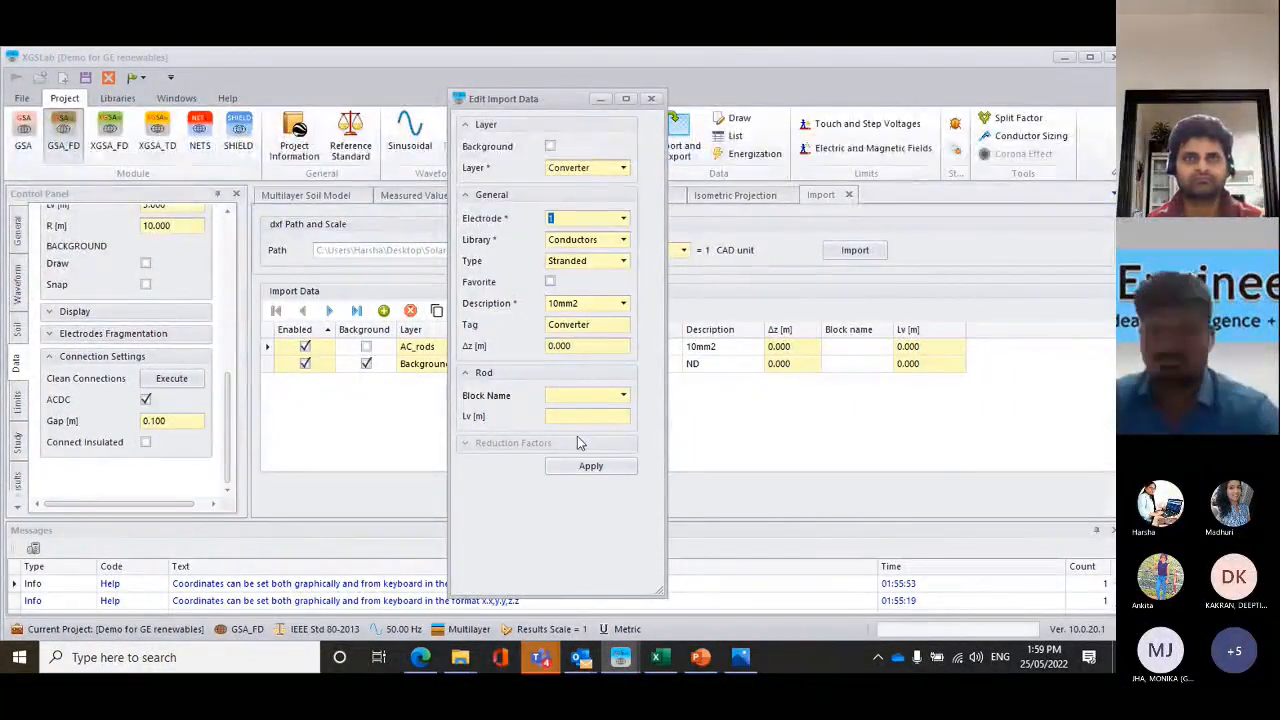
{"action": "left_click", "coordinate": [590, 466]}
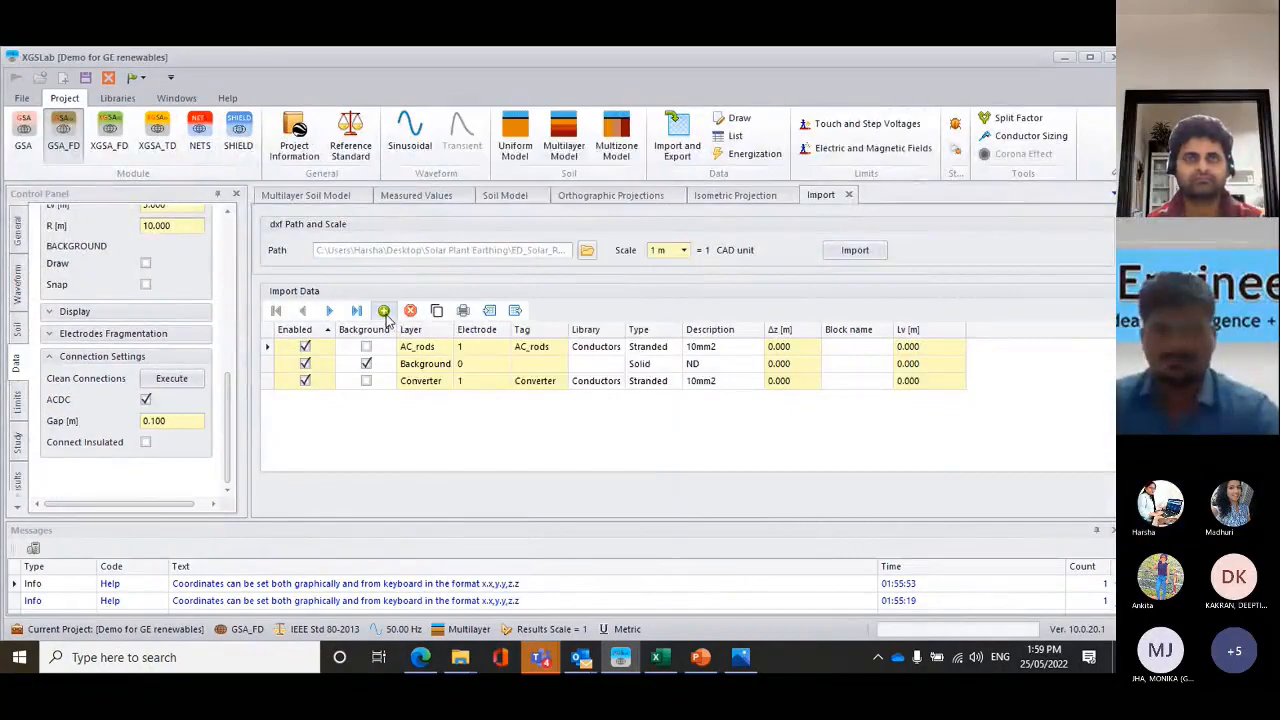
Add an import entry for the DC_rods layer with electrode 1, library Conductors, type Stranded and description 10mm2
{"action": "left_click", "coordinate": [383, 311]}
{"action": "left_click", "coordinate": [623, 171]}
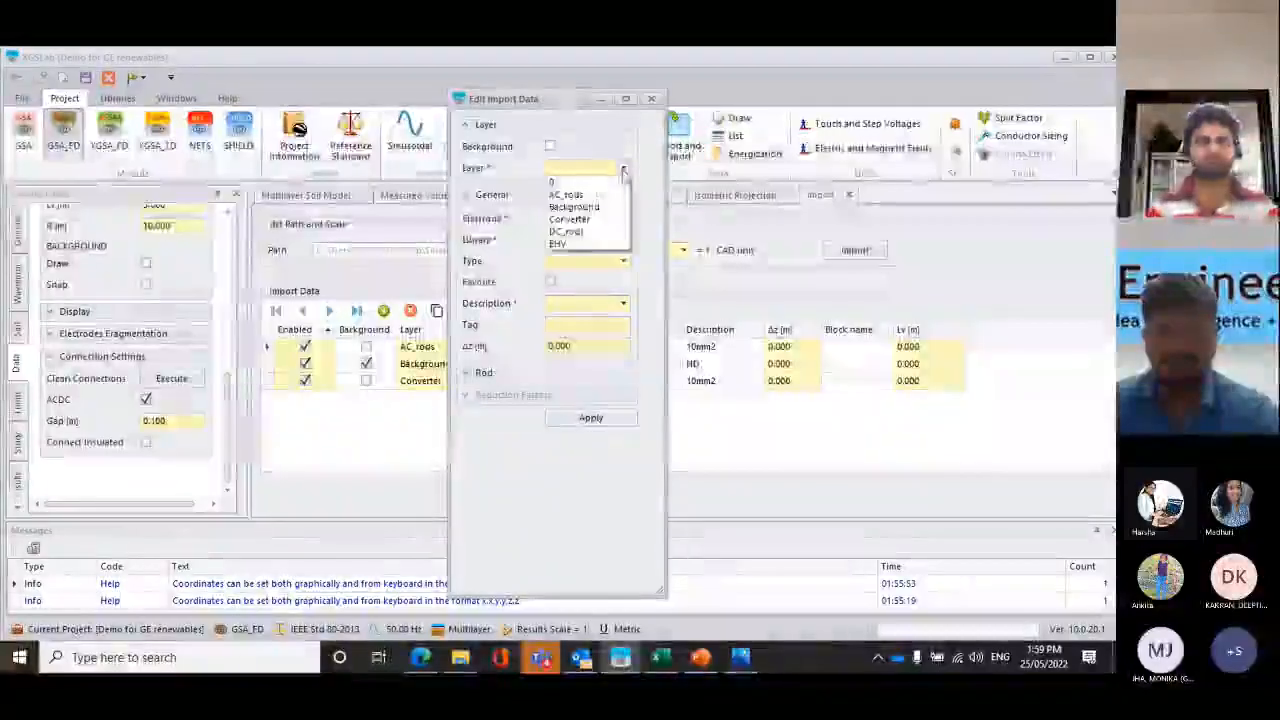
{"action": "left_click", "coordinate": [580, 231]}
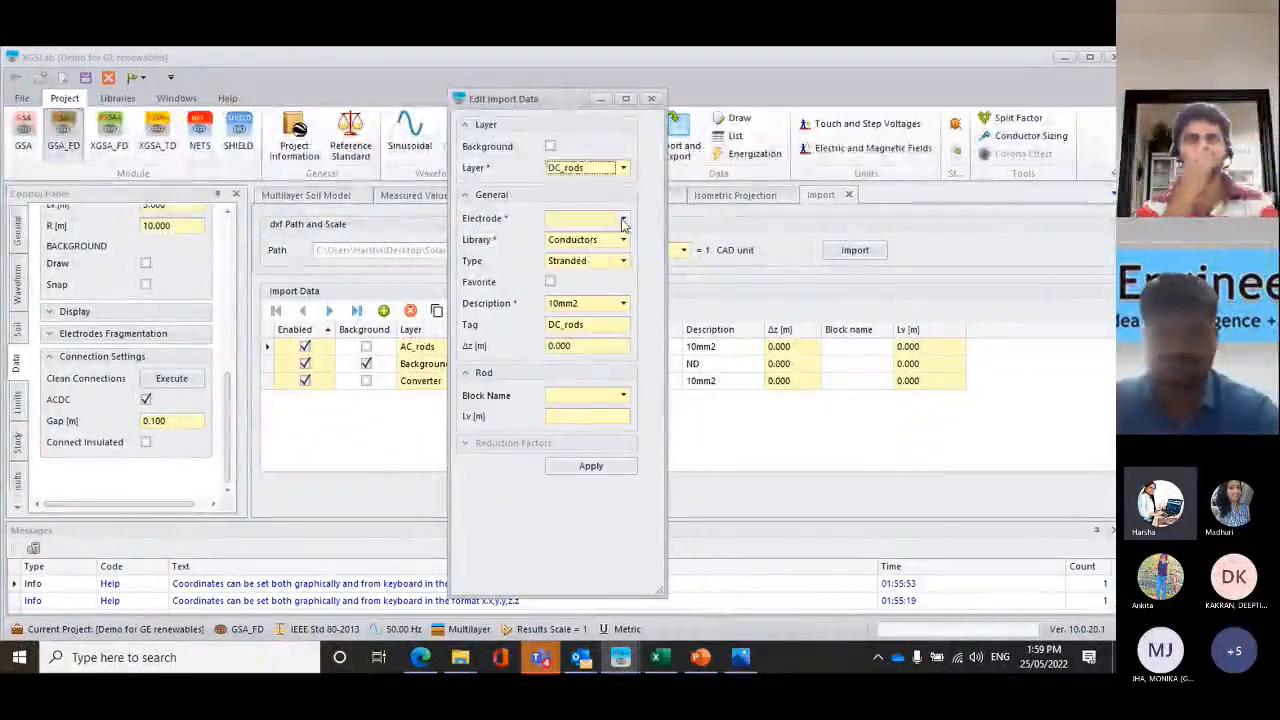
{"action": "left_click", "coordinate": [623, 224]}
{"action": "left_click", "coordinate": [572, 240]}
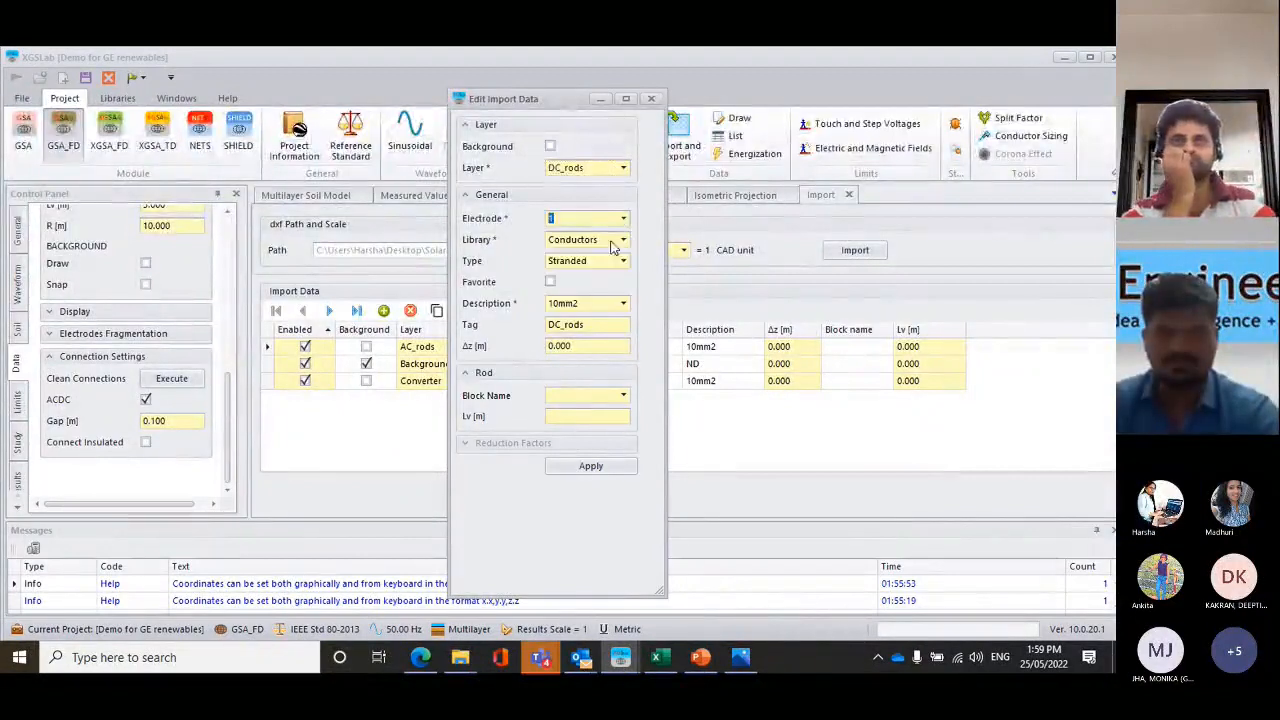
{"action": "left_click", "coordinate": [589, 466]}
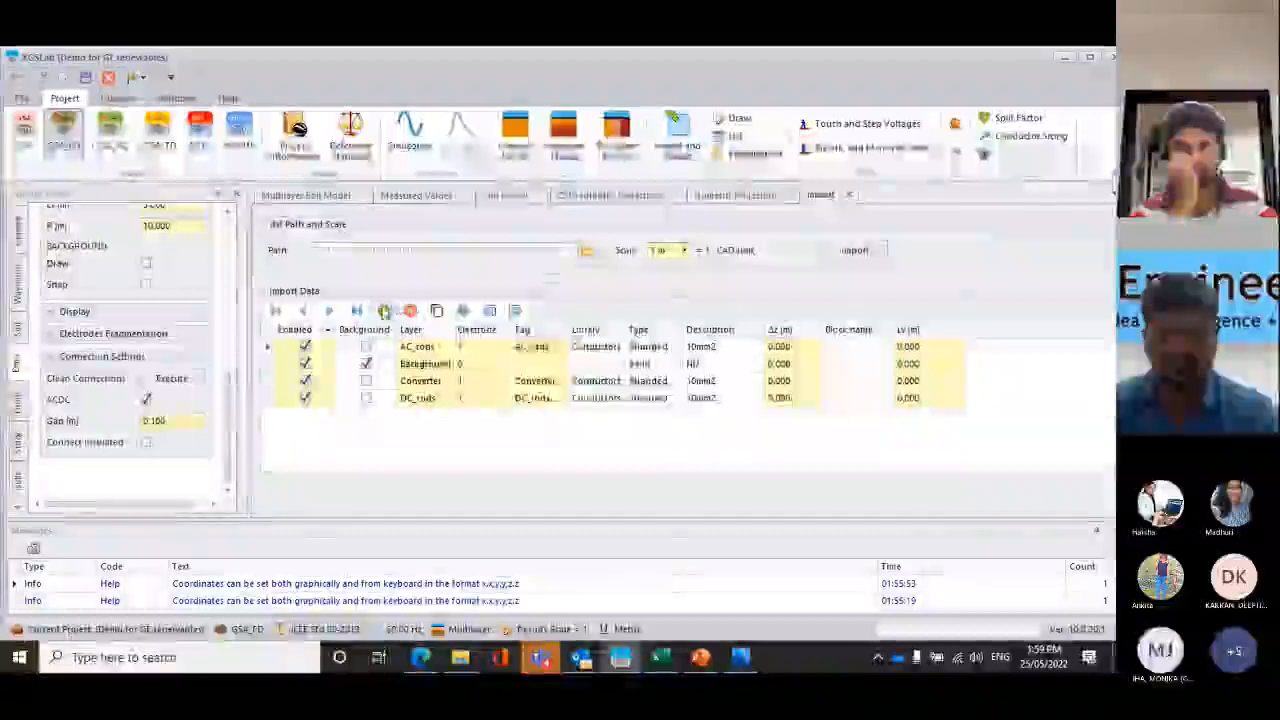
Add an import entry for the EHV layer with electrode 1, library Conductors, type Stranded and description 10mm2
{"action": "left_click", "coordinate": [384, 311]}
{"action": "left_click", "coordinate": [580, 168]}
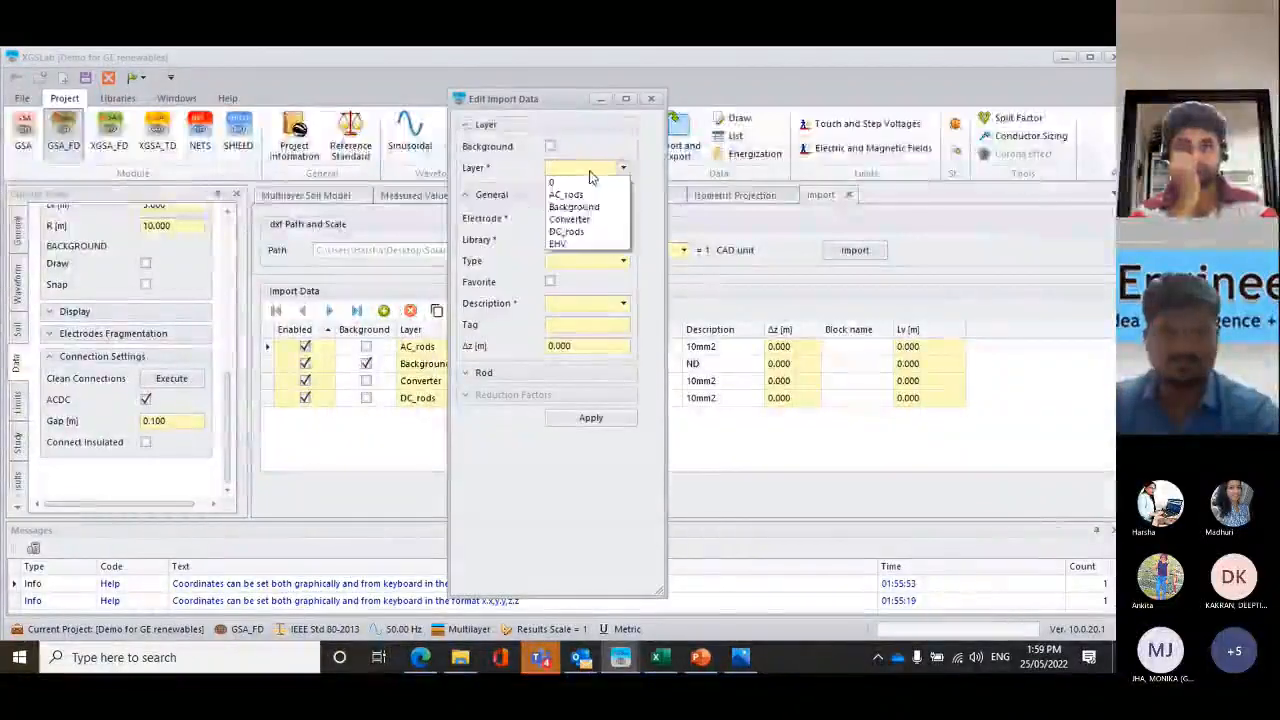
{"action": "left_click", "coordinate": [559, 245]}
{"action": "left_click", "coordinate": [620, 222]}
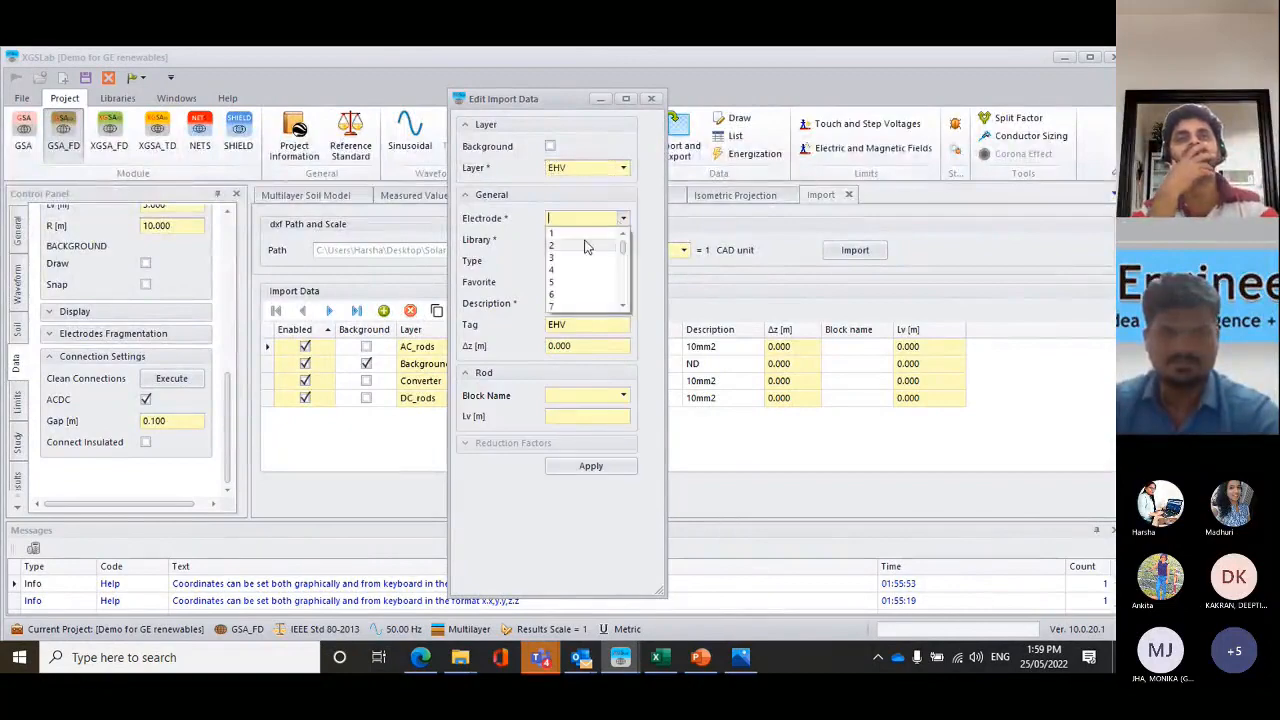
{"action": "left_click", "coordinate": [553, 233]}
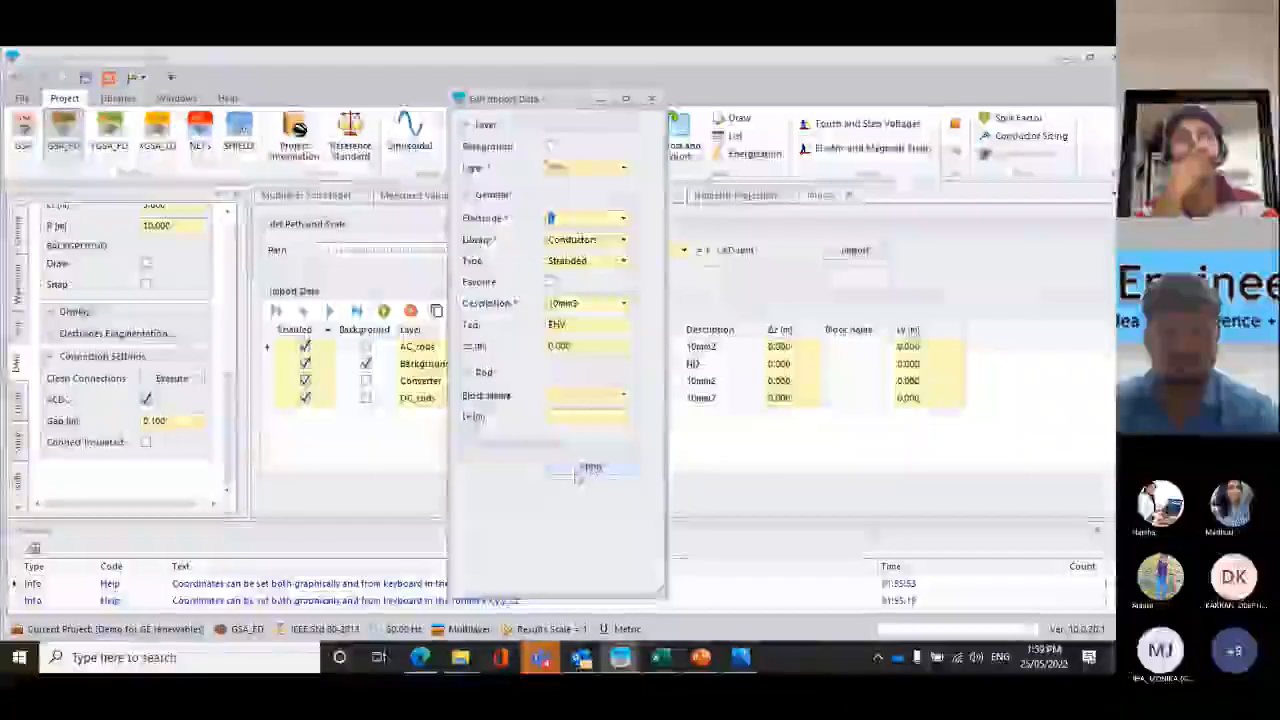
{"action": "left_click", "coordinate": [585, 467]}
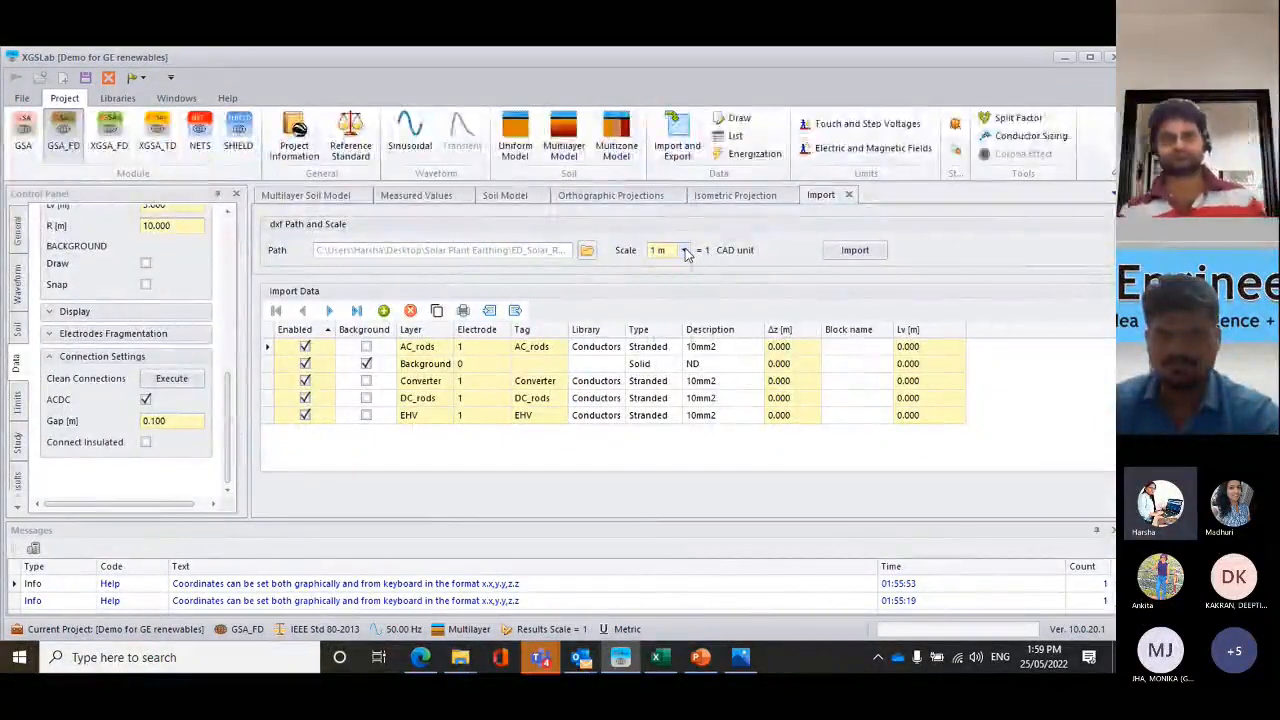
Review the available scale units, keep 1 m per CAD unit, and import the configured dxf layers
{"action": "left_click", "coordinate": [685, 251]}
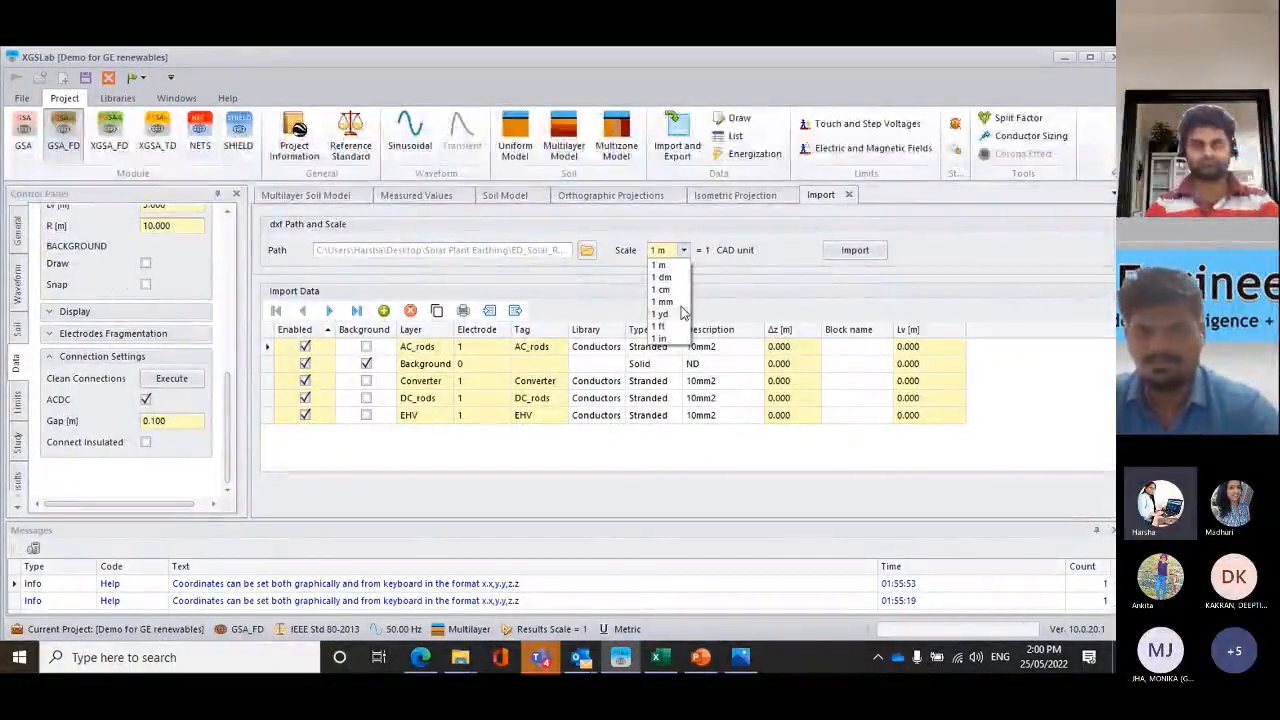
{"action": "left_click", "coordinate": [753, 291]}
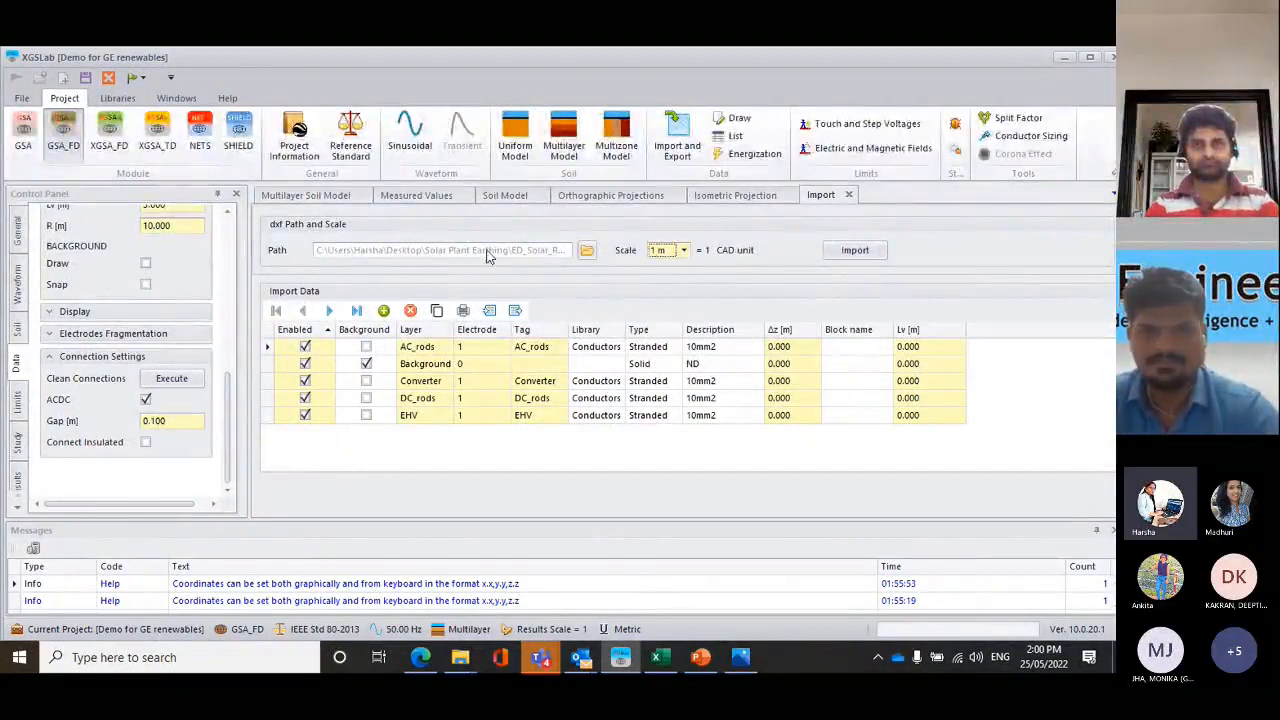
{"action": "left_click", "coordinate": [860, 251]}
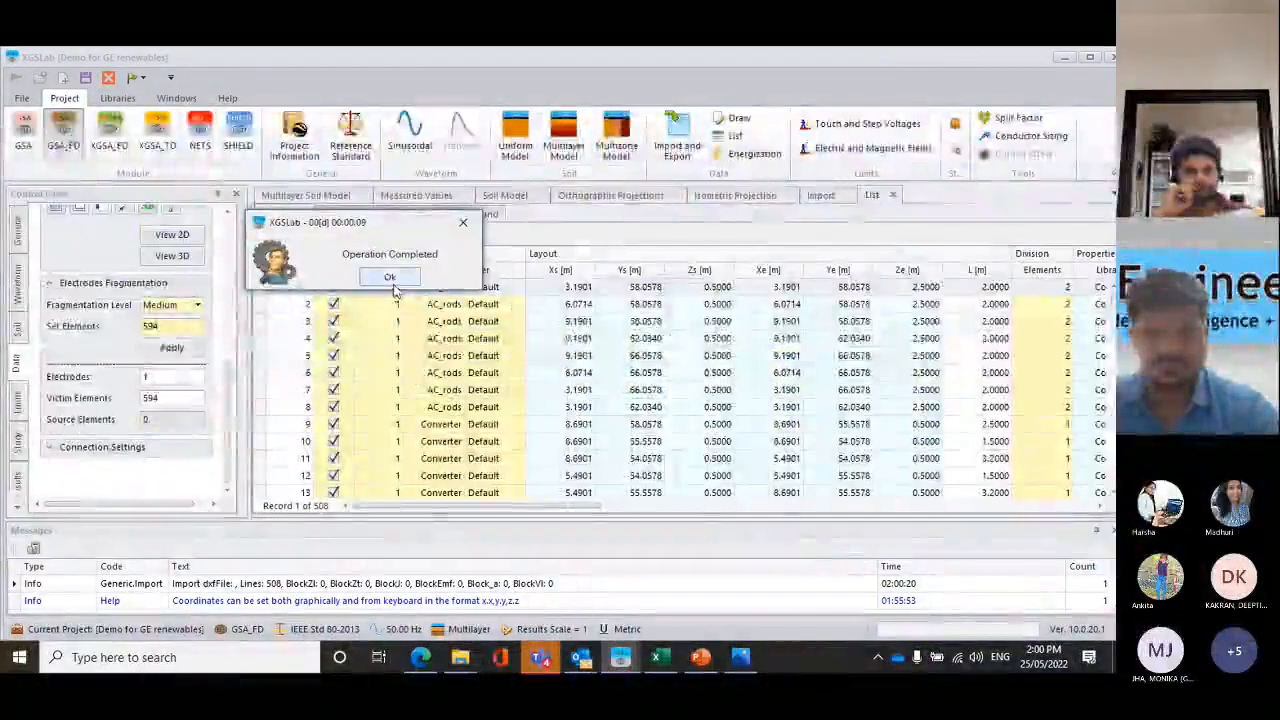
{"action": "left_click", "coordinate": [390, 278]}
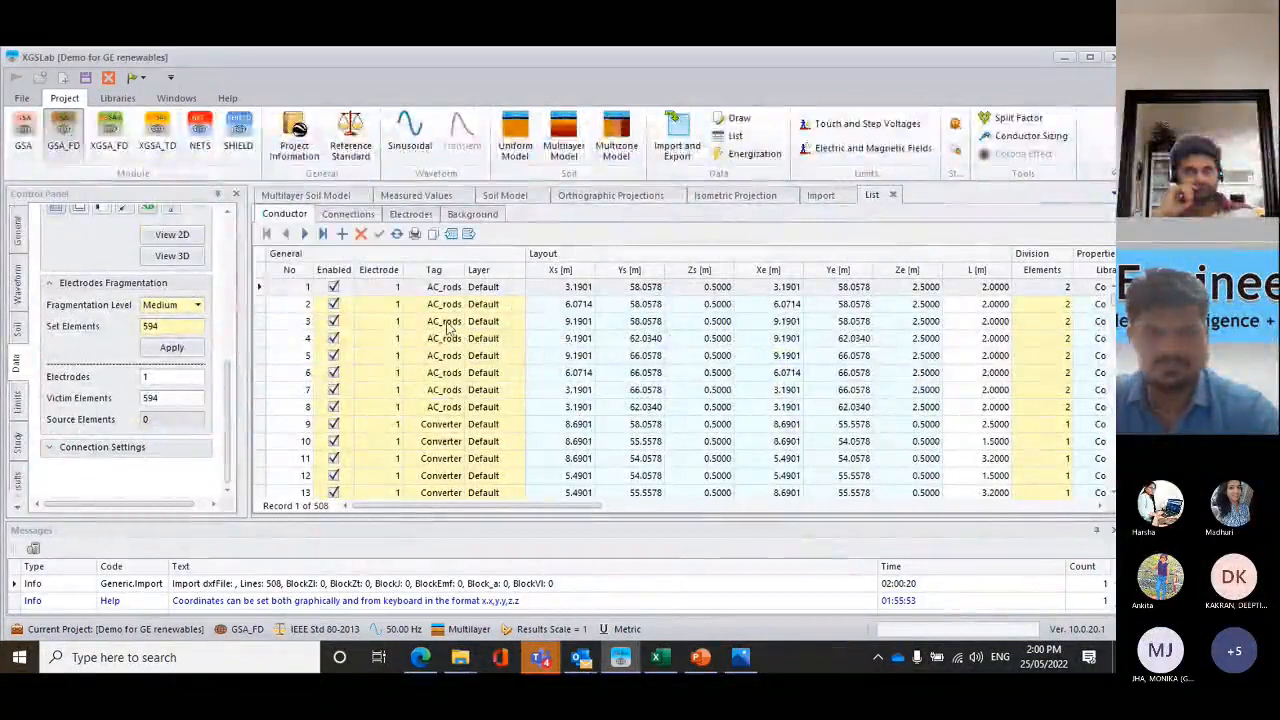
Examine the imported conductors' tags, coordinates, properties and electrical victim data in the conductor list
{"action": "scroll", "coordinate": [447, 330], "scroll_direction": "down", "scroll_amount": 5}
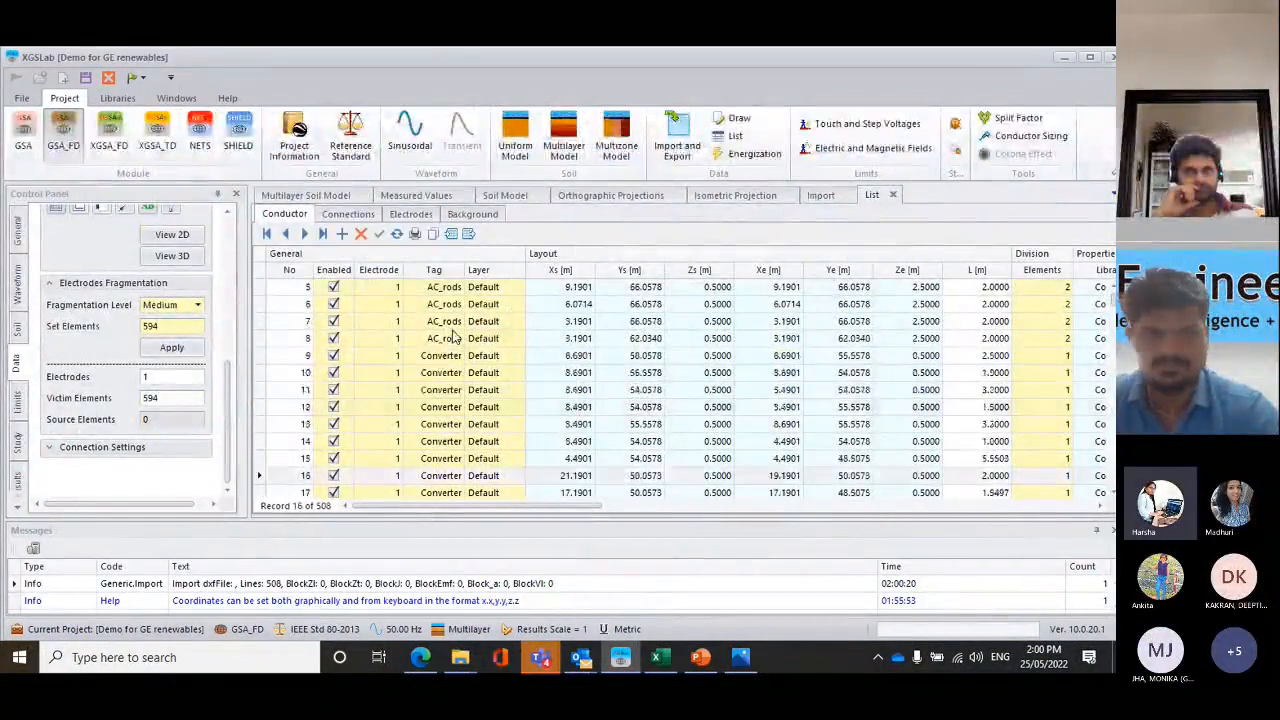
{"action": "scroll", "coordinate": [452, 338], "scroll_direction": "down", "scroll_amount": 10}
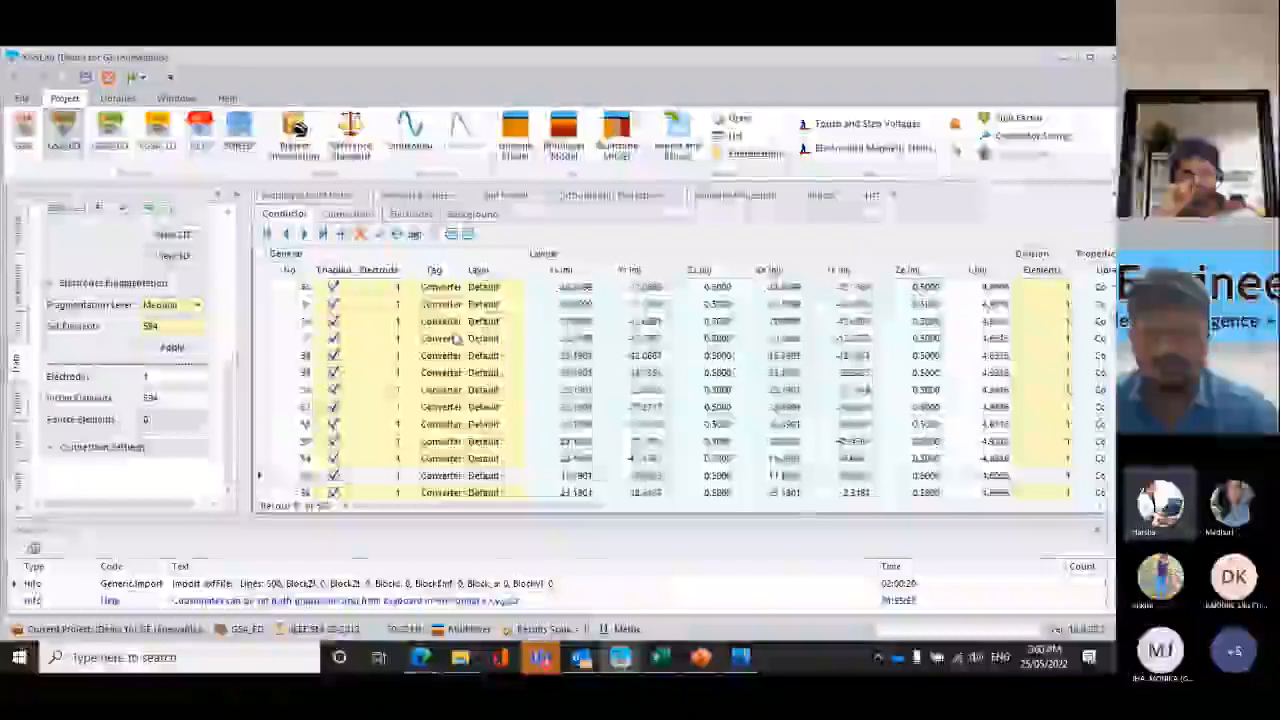
{"action": "scroll", "coordinate": [455, 340], "scroll_direction": "down", "scroll_amount": 10}
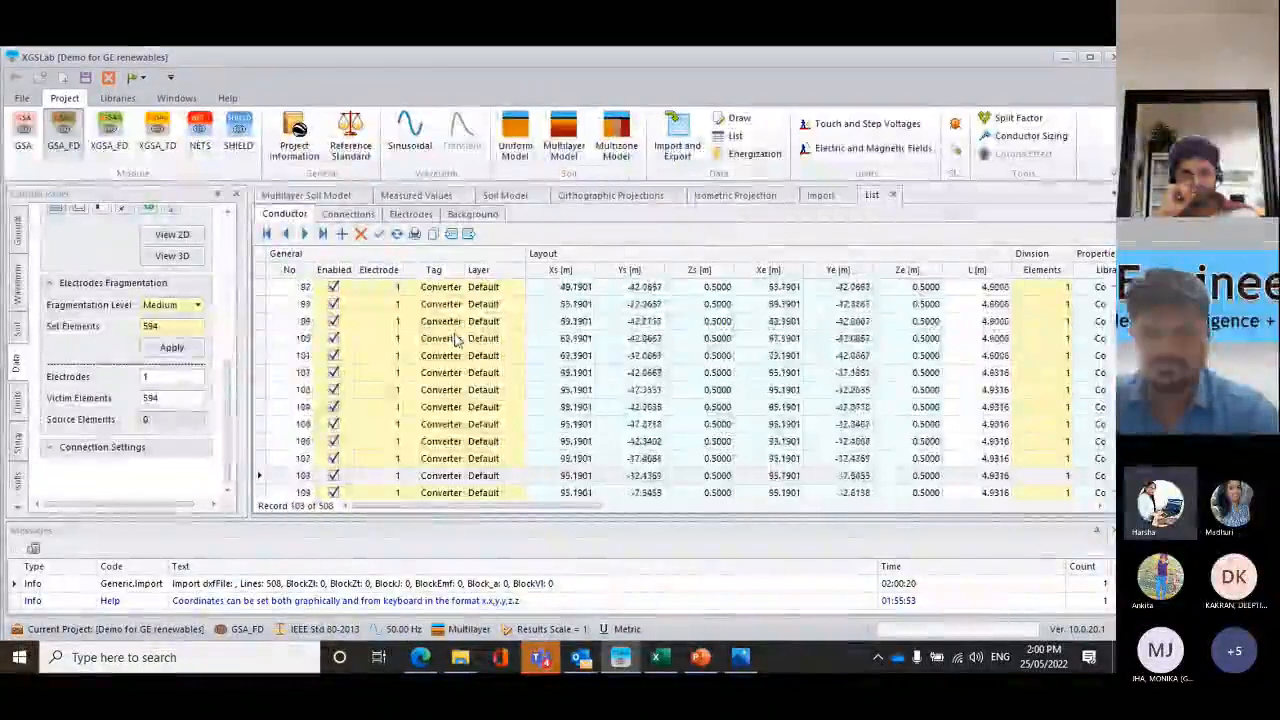
{"action": "scroll", "coordinate": [455, 340], "scroll_direction": "down", "scroll_amount": 7}
{"action": "left_click_drag", "start_coordinate": [543, 508], "coordinate": [632, 491]}
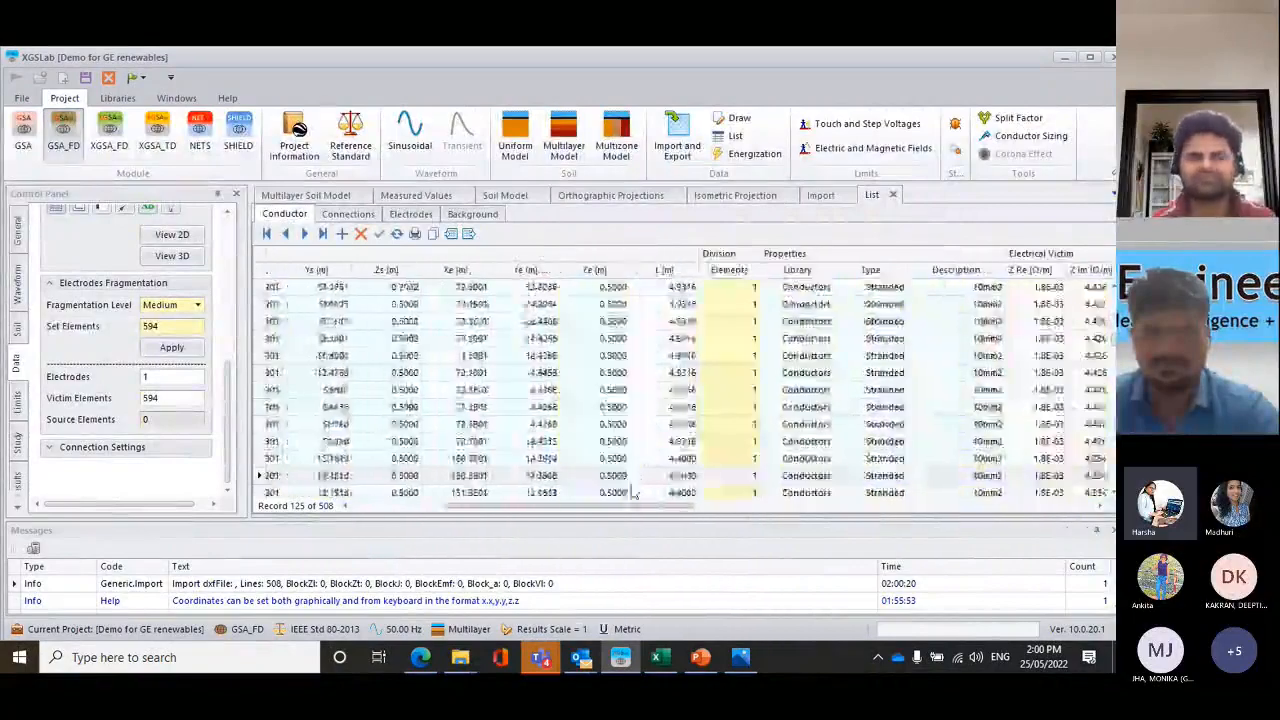
{"action": "scroll", "coordinate": [575, 313], "scroll_direction": "down", "scroll_amount": 4}
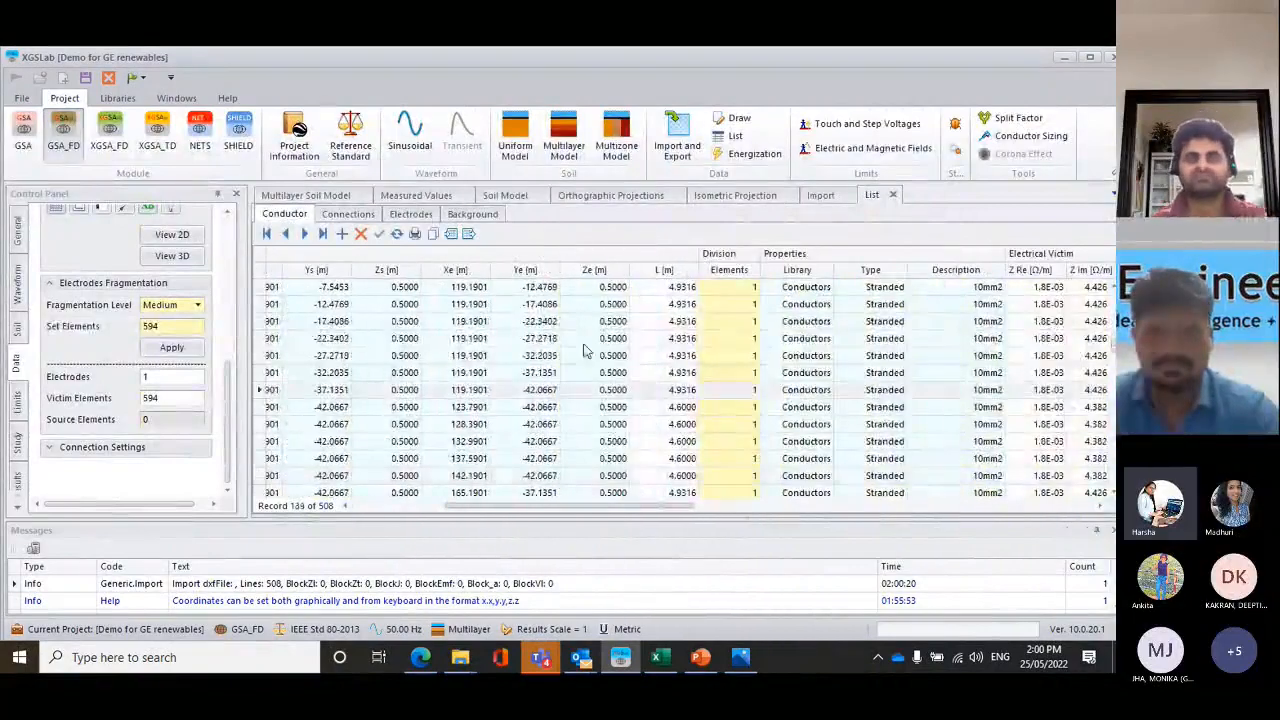
{"action": "scroll", "coordinate": [586, 351], "scroll_direction": "up", "scroll_amount": 1}
{"action": "left_click_drag", "start_coordinate": [585, 506], "coordinate": [492, 506]}
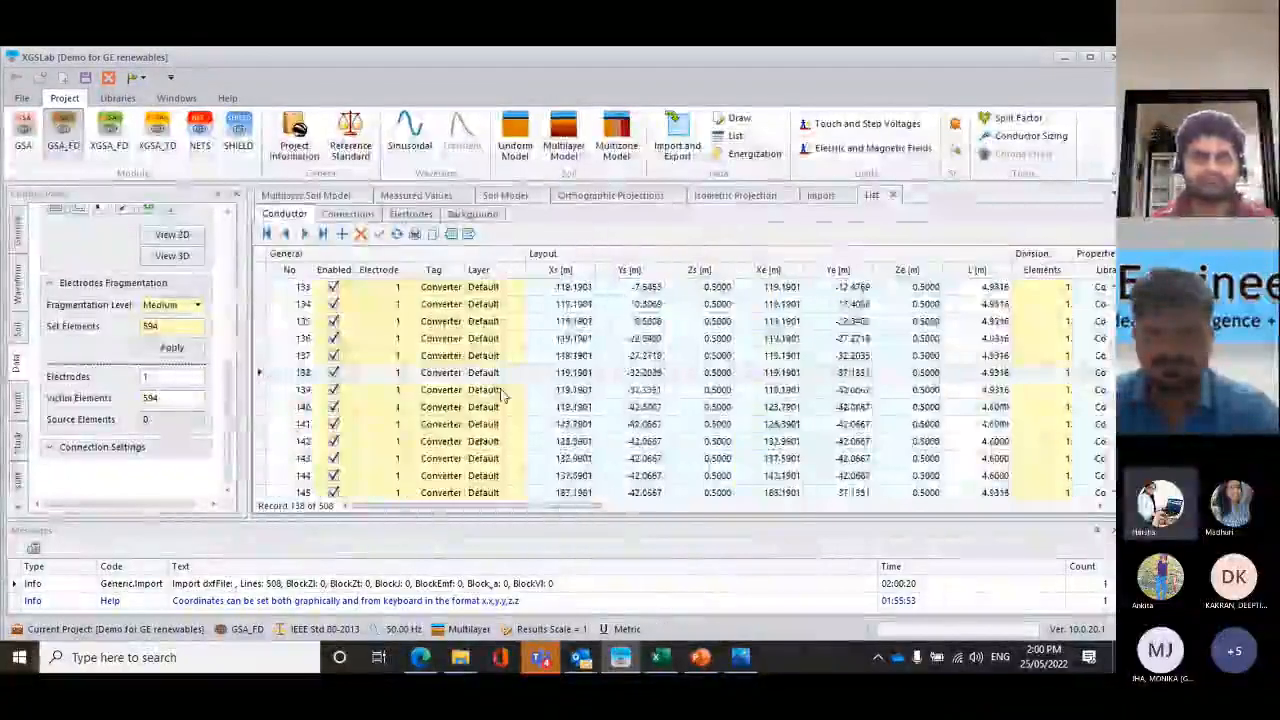
{"action": "scroll", "coordinate": [505, 395], "scroll_direction": "up", "scroll_amount": 7}
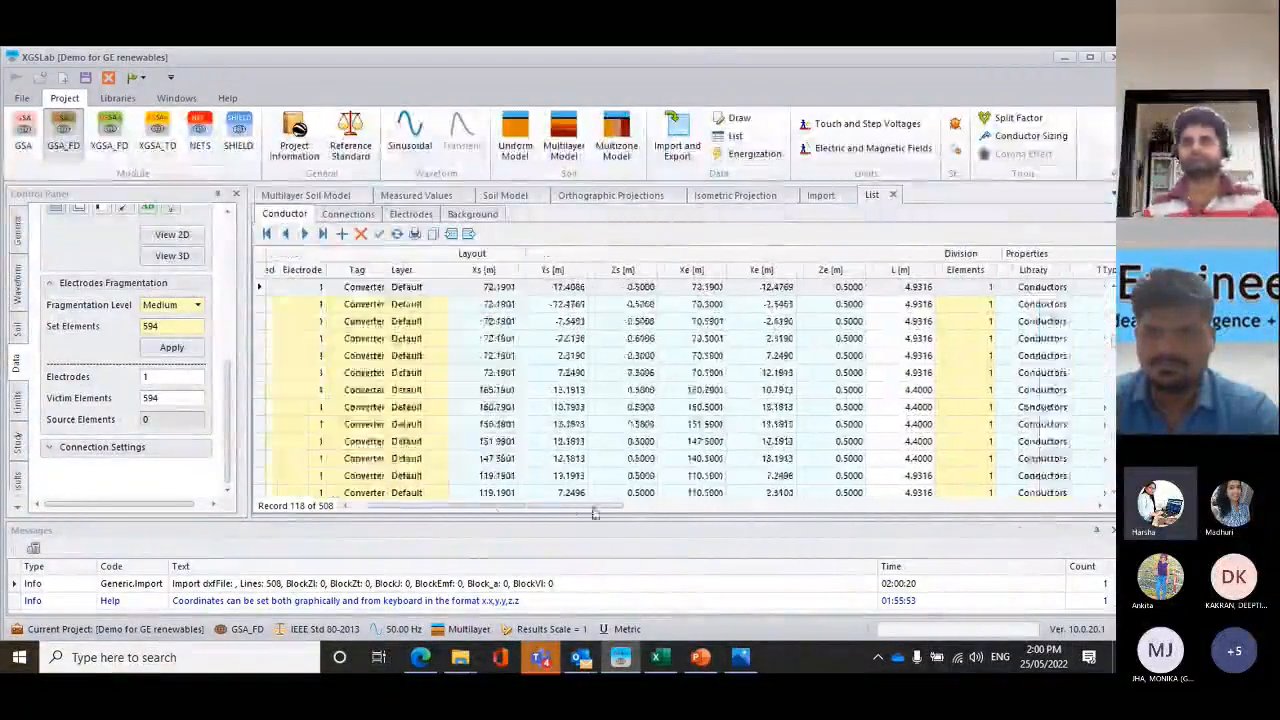
{"action": "left_click_drag", "start_coordinate": [668, 507], "coordinate": [763, 530]}
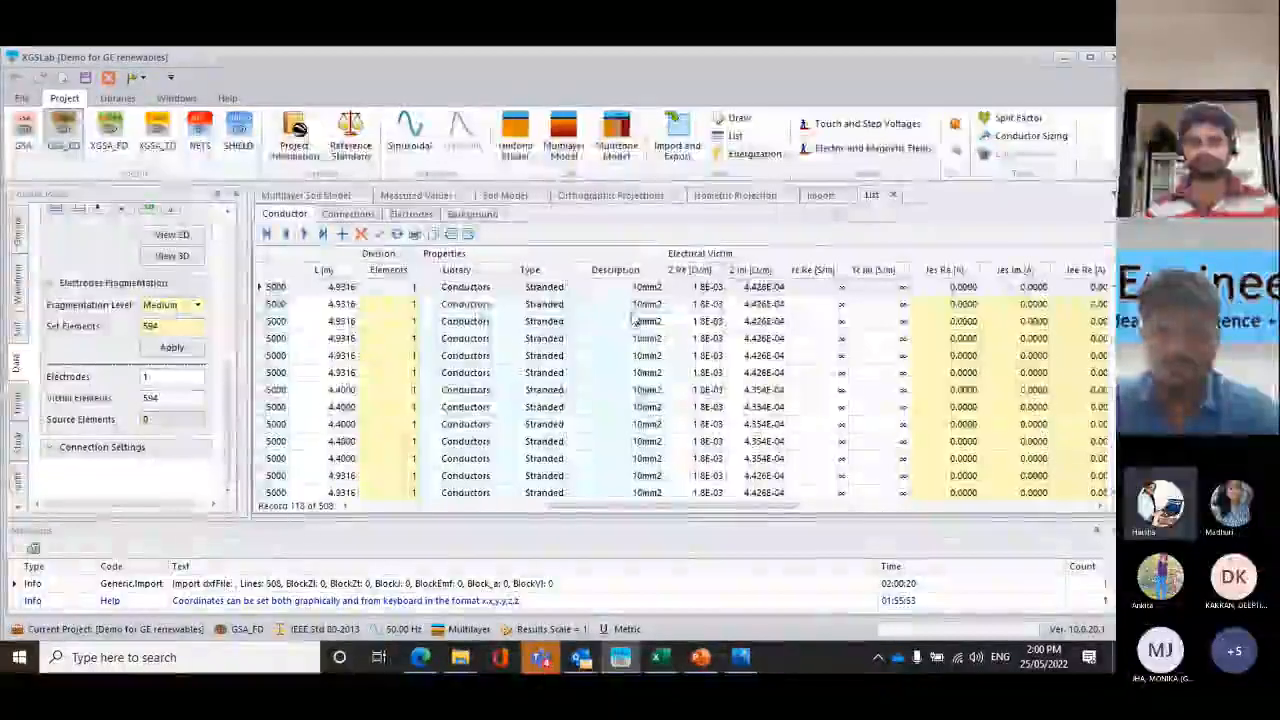
{"action": "left_click_drag", "start_coordinate": [771, 508], "coordinate": [956, 514]}
{"action": "left_click", "coordinate": [773, 355]}
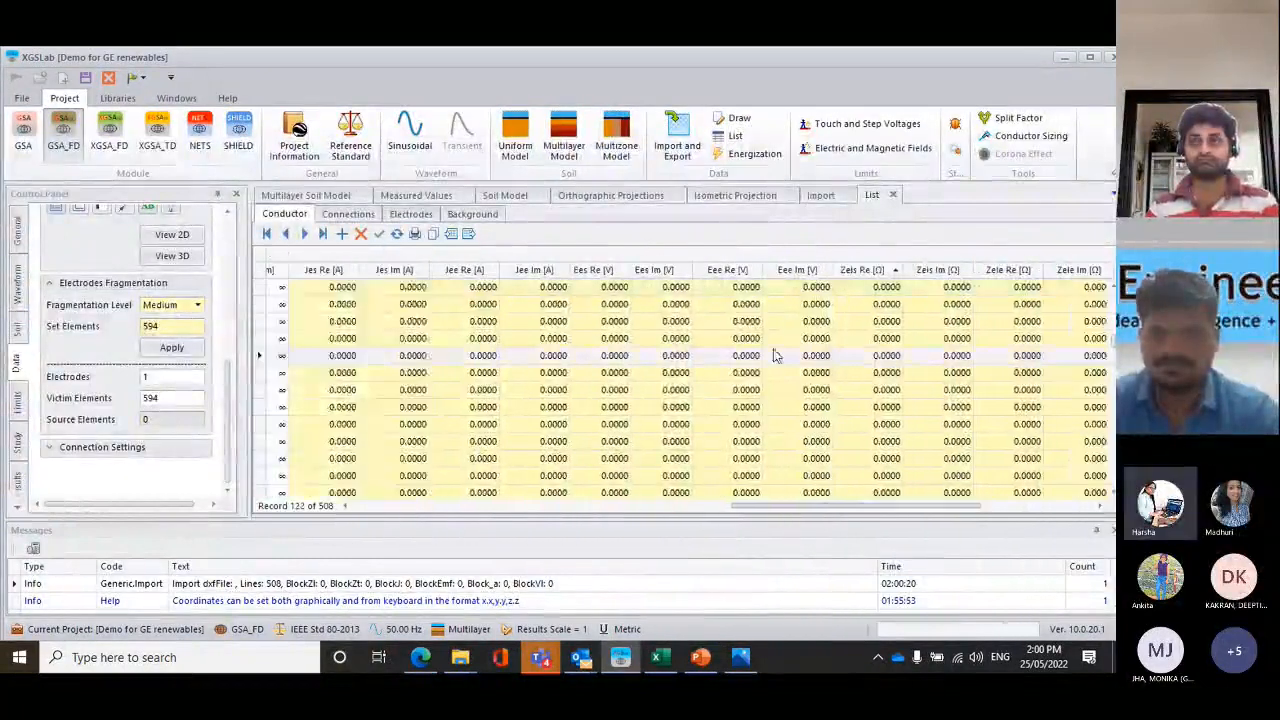
{"action": "left_click_drag", "start_coordinate": [762, 511], "coordinate": [290, 505]}
{"action": "scroll", "coordinate": [542, 293], "scroll_direction": "down", "scroll_amount": 14}
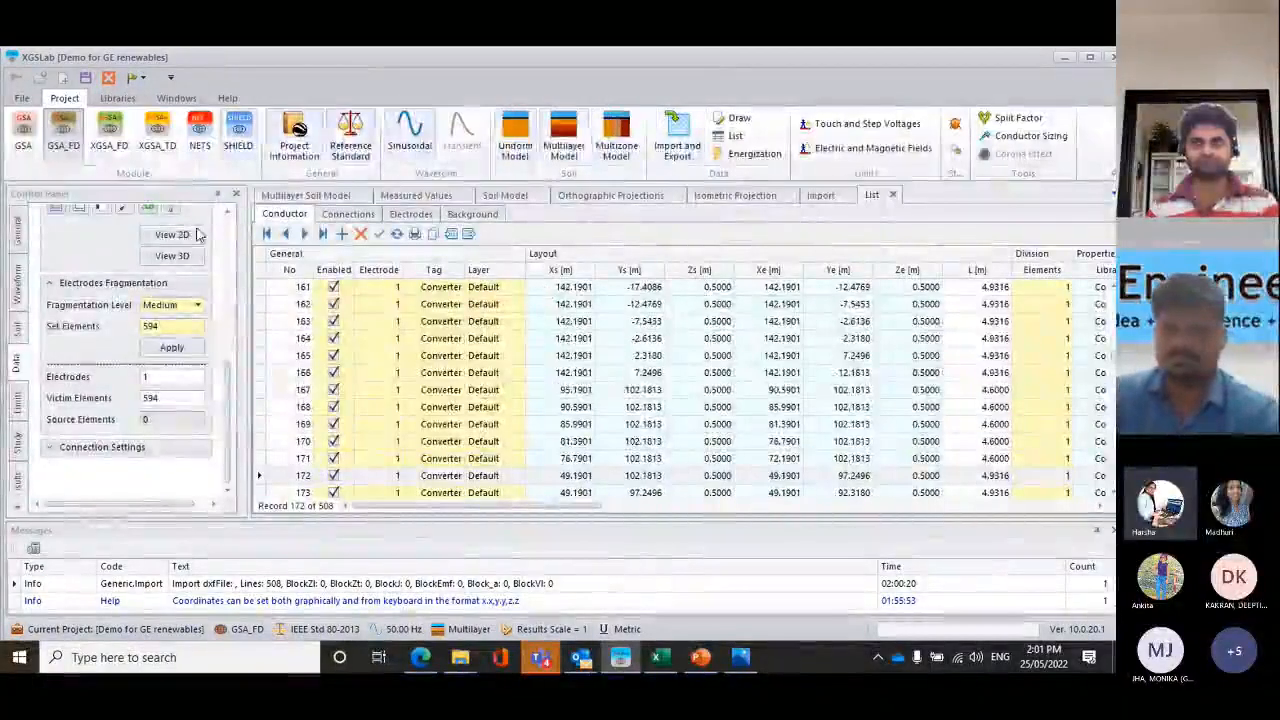
{"action": "scroll", "coordinate": [222, 384], "scroll_direction": "up", "scroll_amount": 5}
{"action": "scroll", "coordinate": [222, 384], "scroll_direction": "down", "scroll_amount": 5}
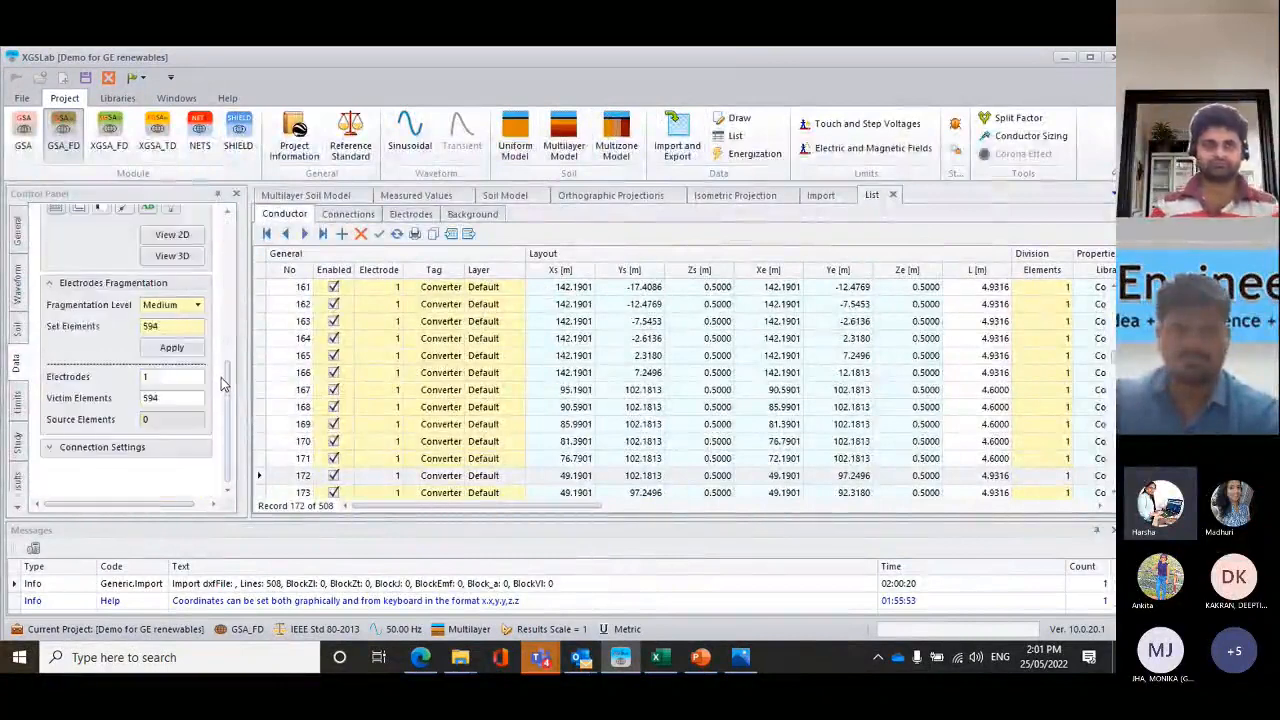
Display the imported solar plant layout together with its background in the 2D plan view
{"action": "left_click", "coordinate": [192, 238]}
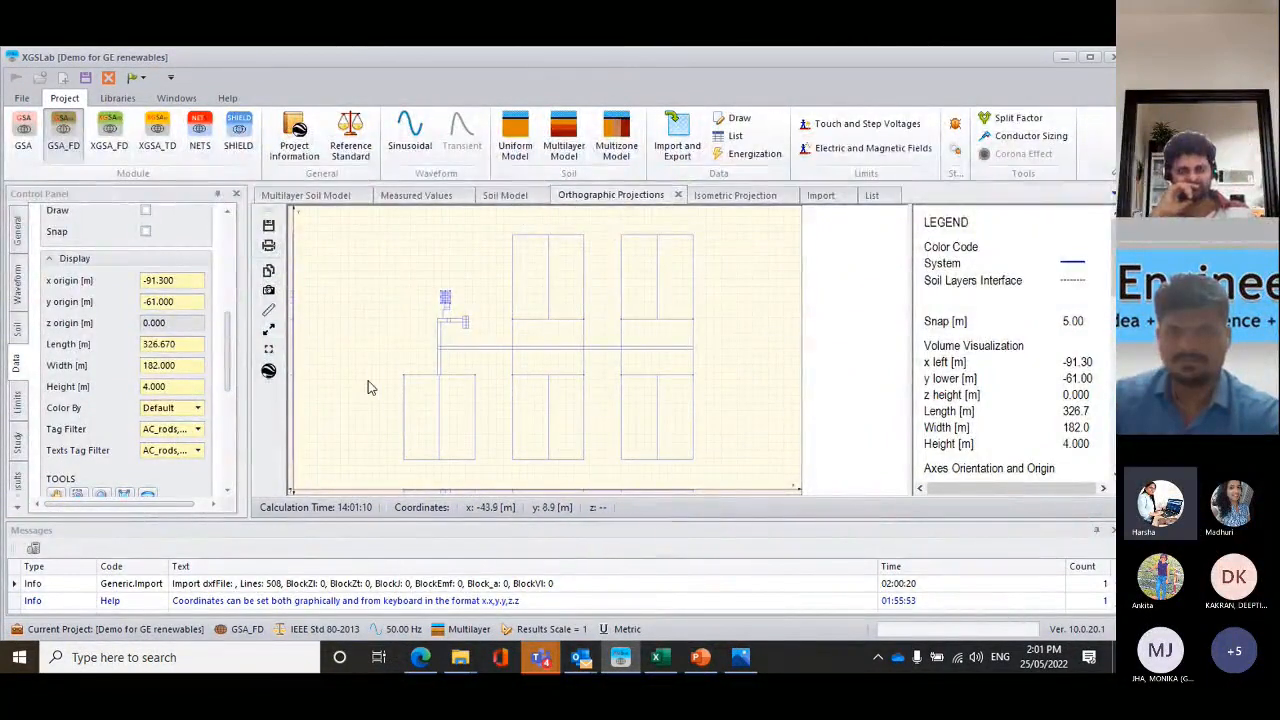
{"action": "scroll", "coordinate": [221, 374], "scroll_direction": "down", "scroll_amount": 3}
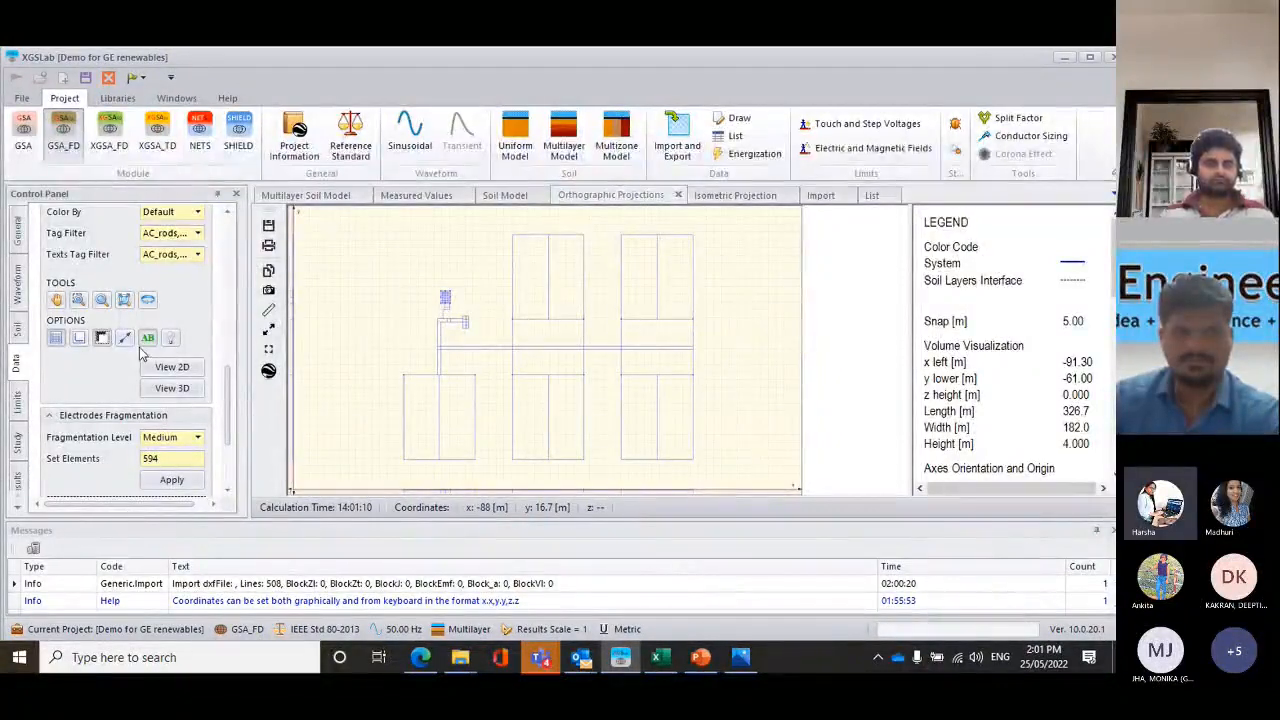
{"action": "left_click", "coordinate": [186, 368]}
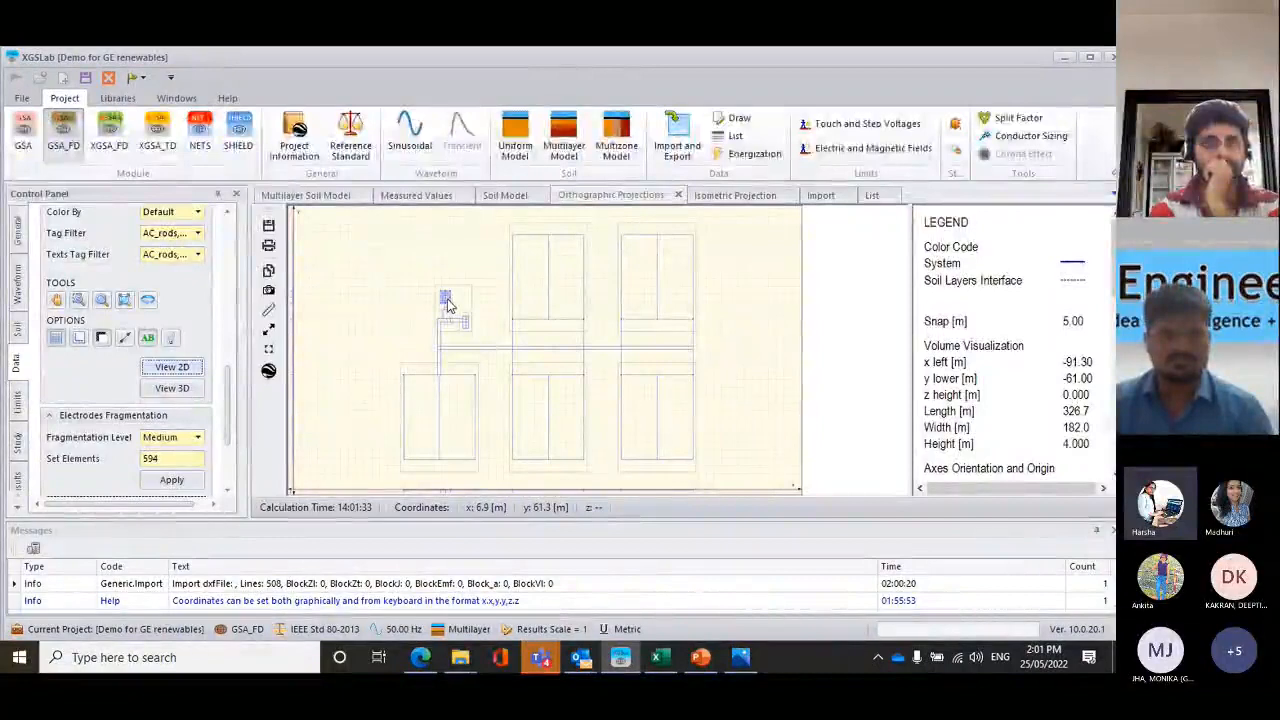
Set the EHV grid conductor's starting injected current Jes to 6000 A real part, mark its start as reference point, and apply
{"action": "left_click", "coordinate": [447, 305]}
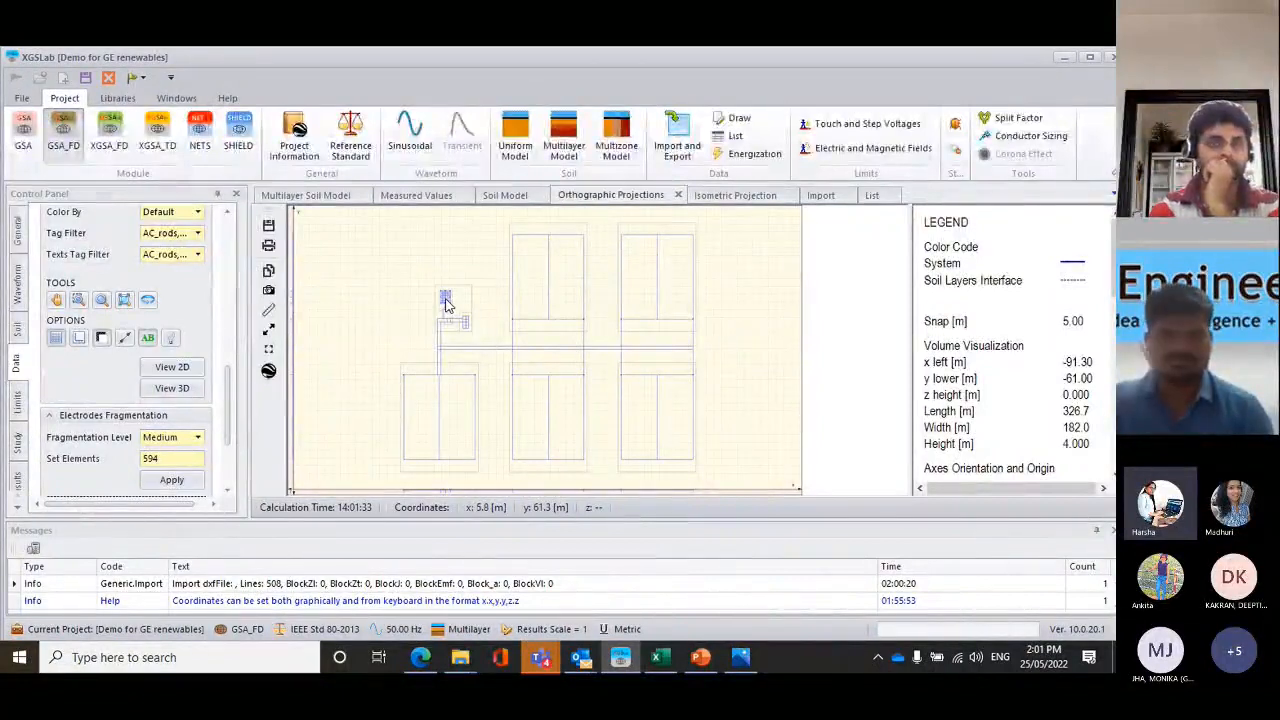
{"action": "double_click", "coordinate": [447, 305]}
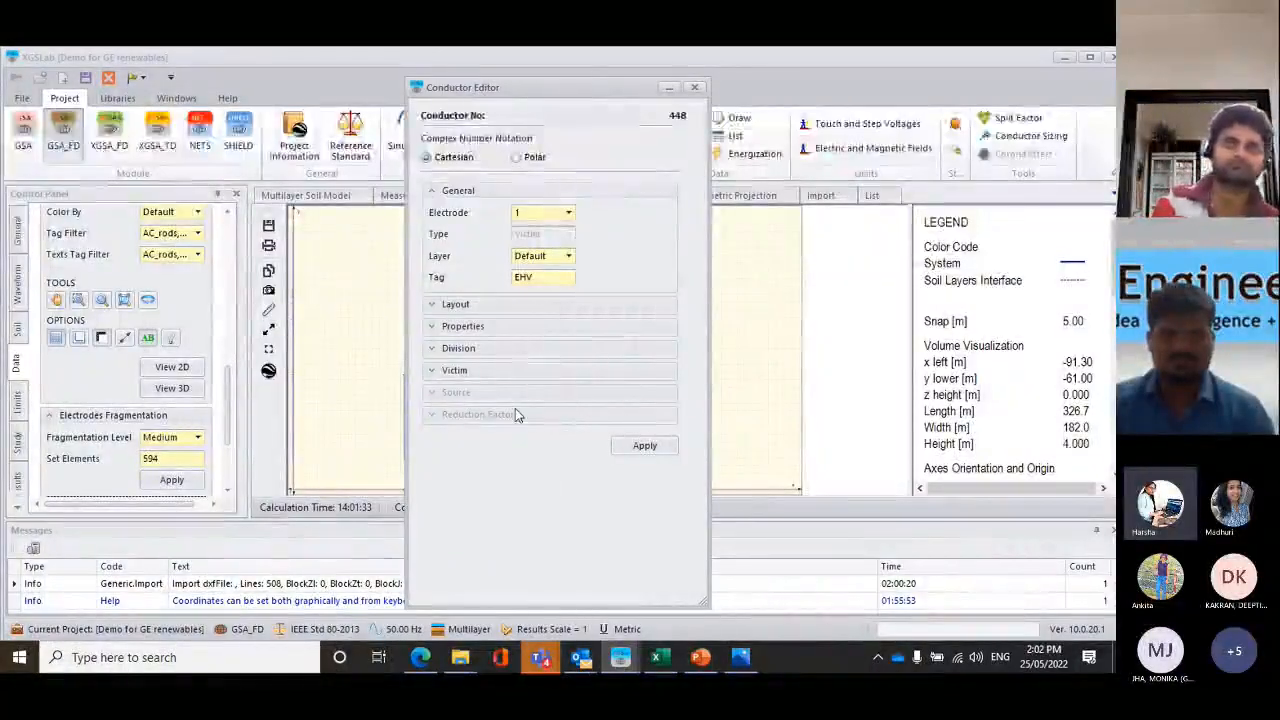
{"action": "left_click", "coordinate": [432, 371]}
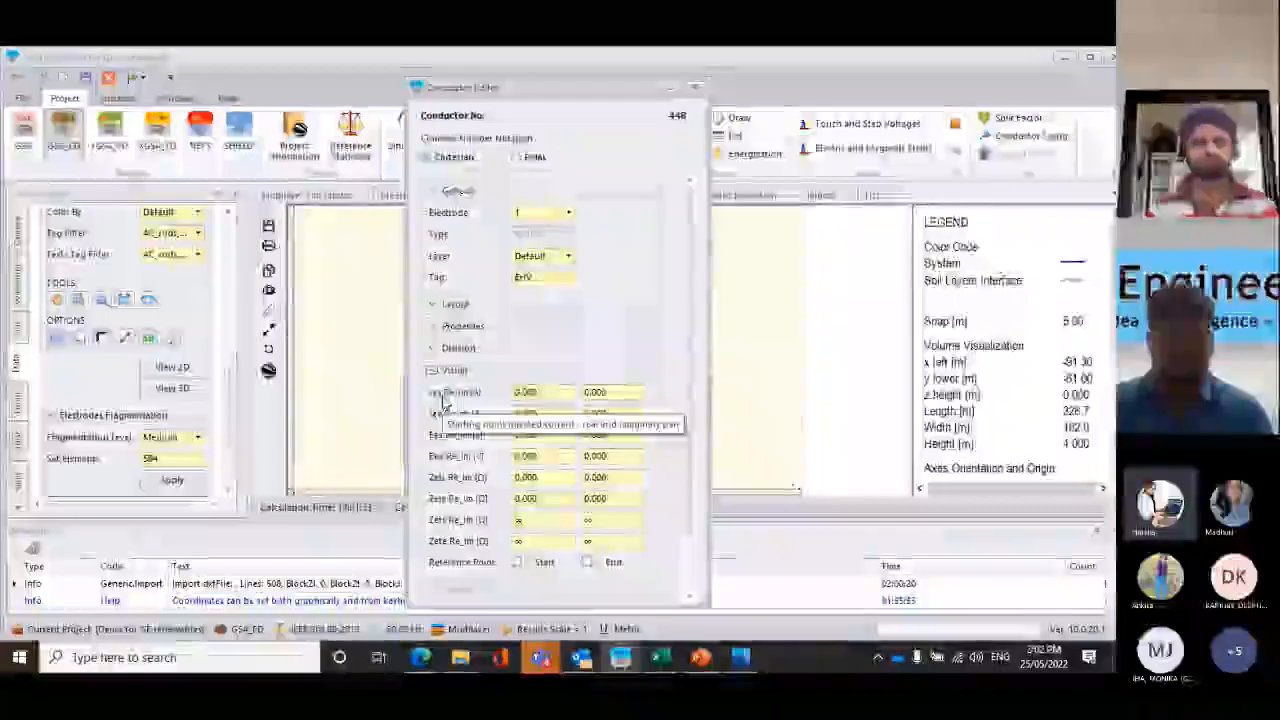
{"action": "double_click", "coordinate": [546, 393]}
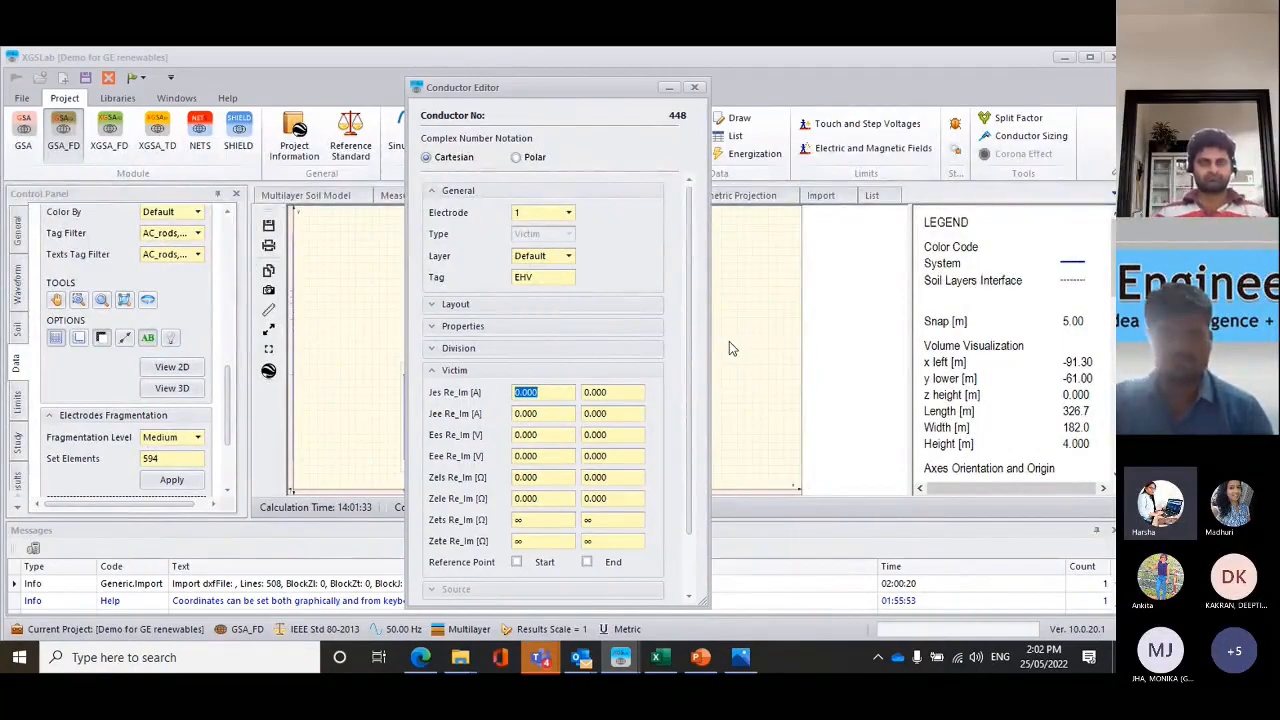
{"action": "type", "text": "600"}
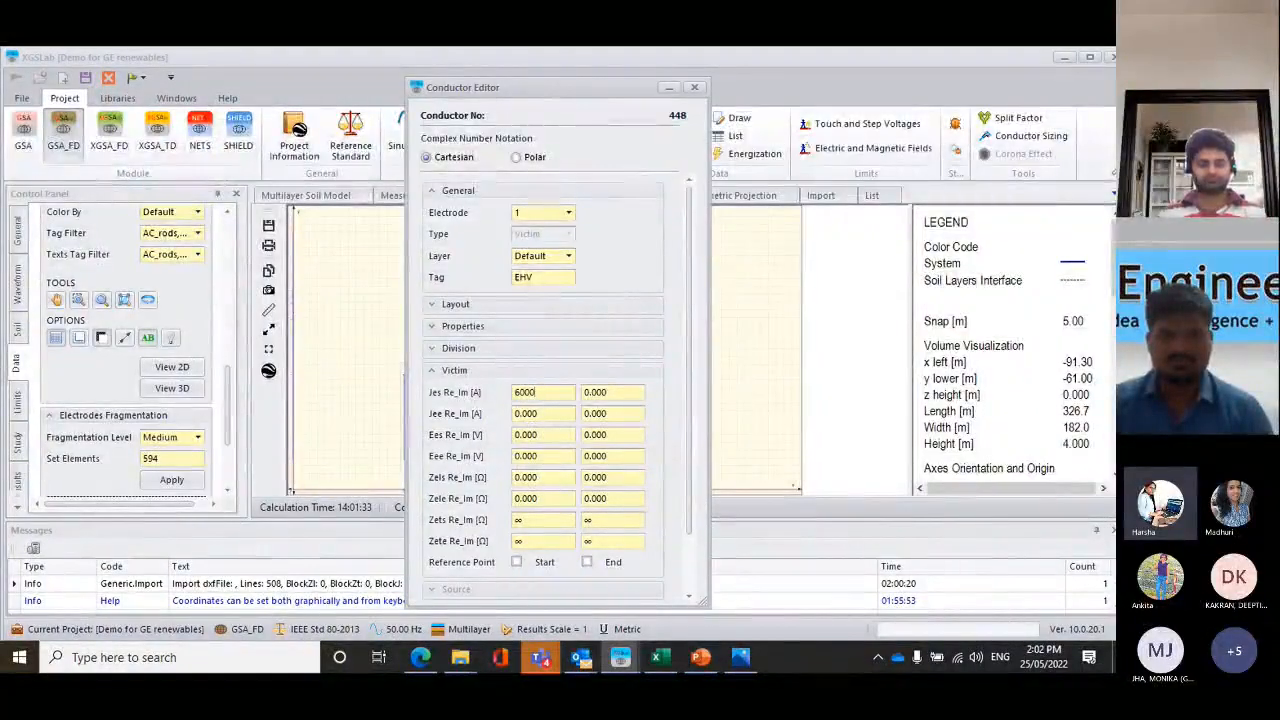
{"action": "scroll", "coordinate": [540, 393], "scroll_direction": "down", "scroll_amount": 2}
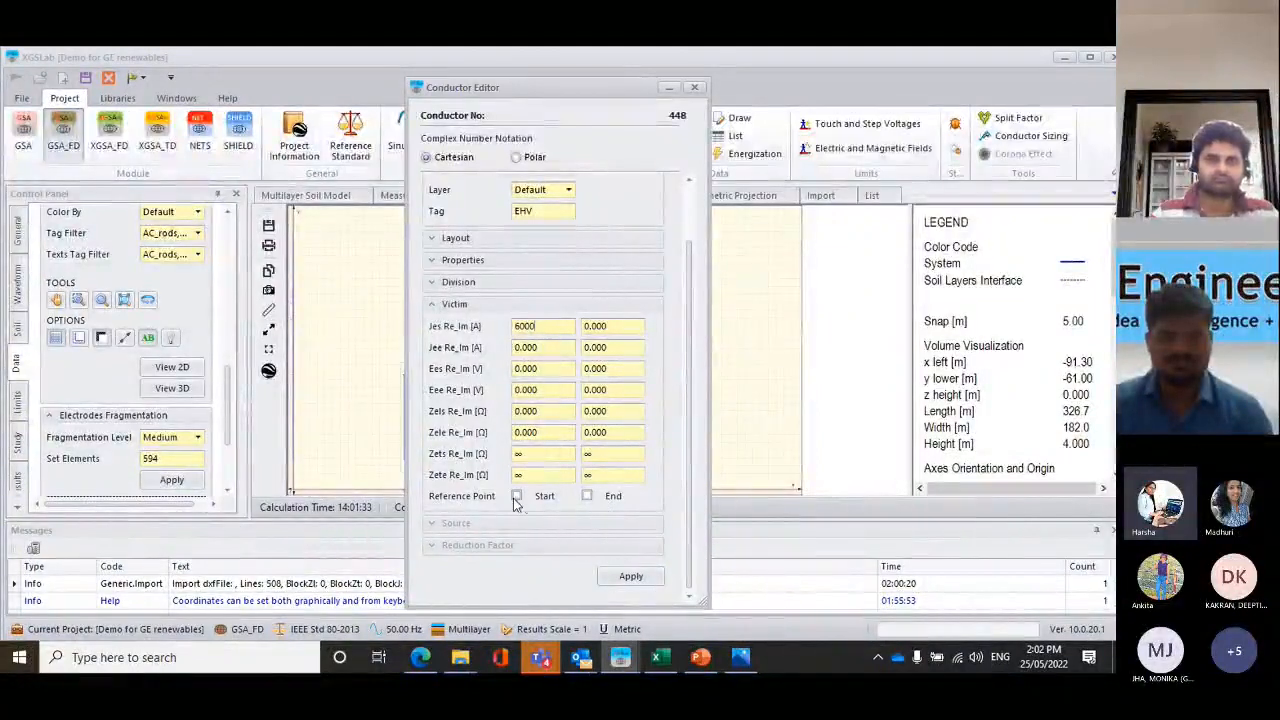
{"action": "left_click", "coordinate": [517, 497]}
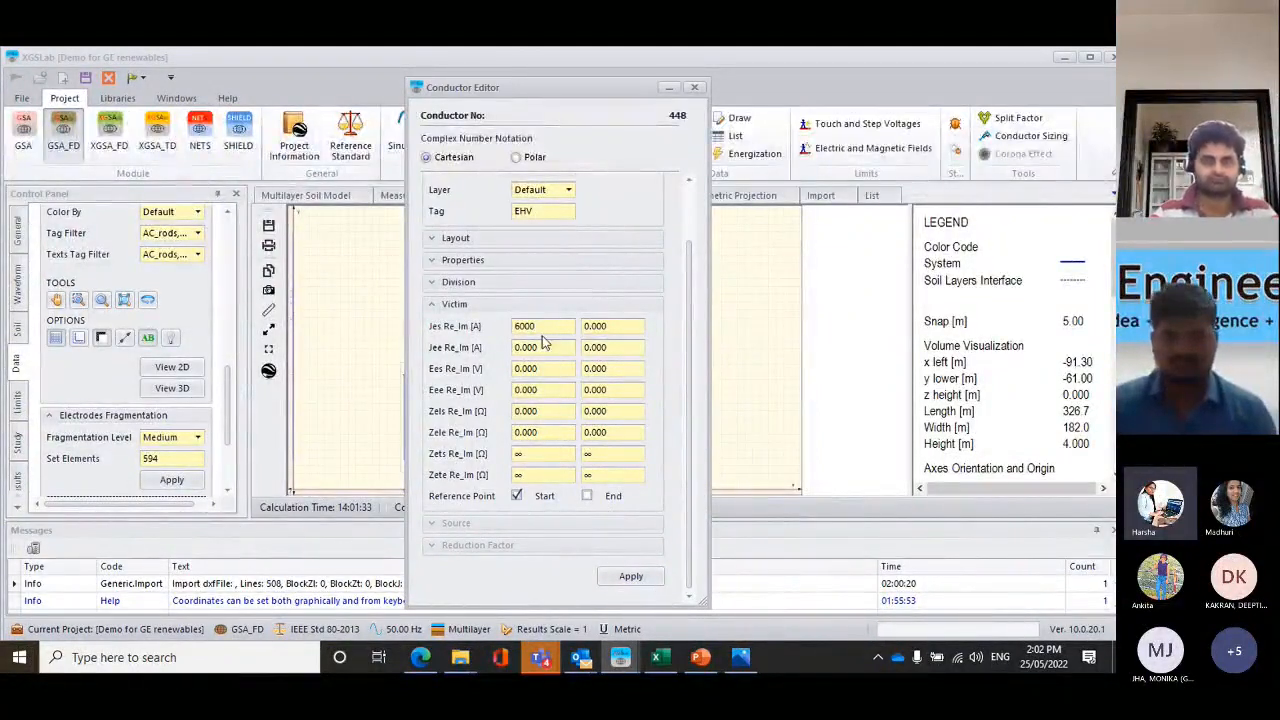
{"action": "left_click", "coordinate": [640, 581]}
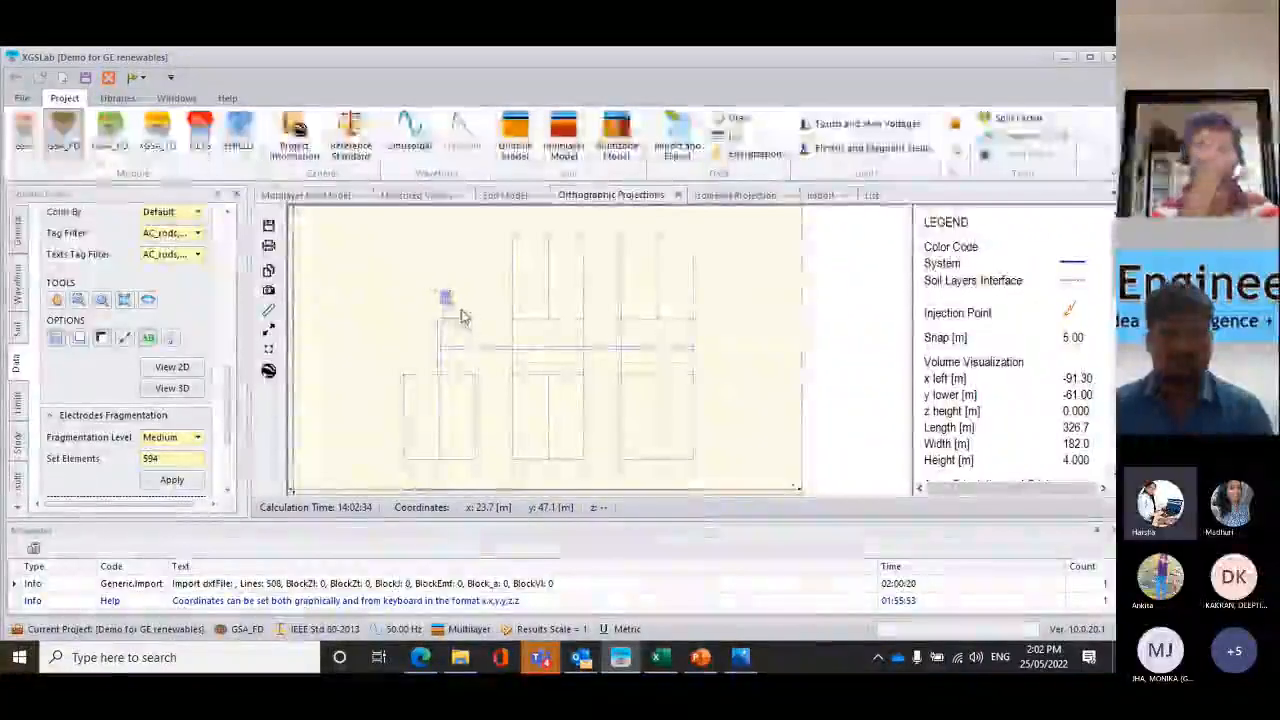
{"action": "scroll", "coordinate": [462, 316], "scroll_direction": "up", "scroll_amount": 3}
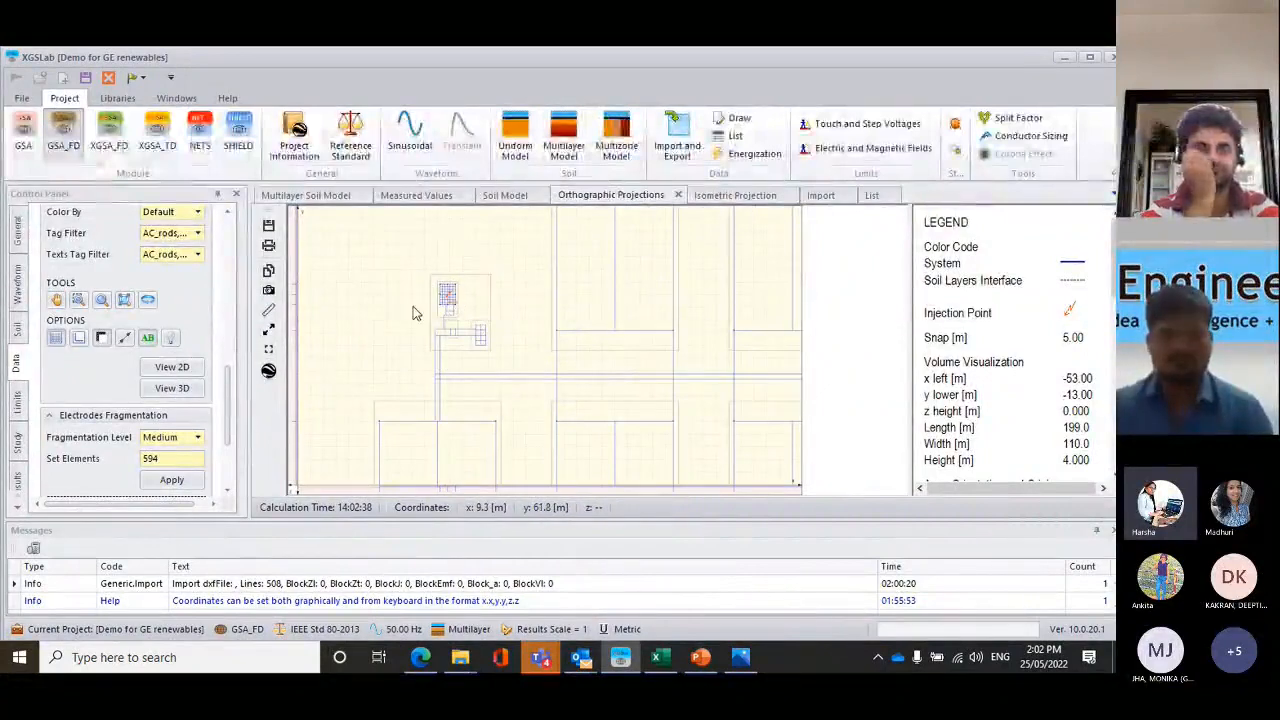
{"action": "scroll", "coordinate": [470, 318], "scroll_direction": "down", "scroll_amount": 2}
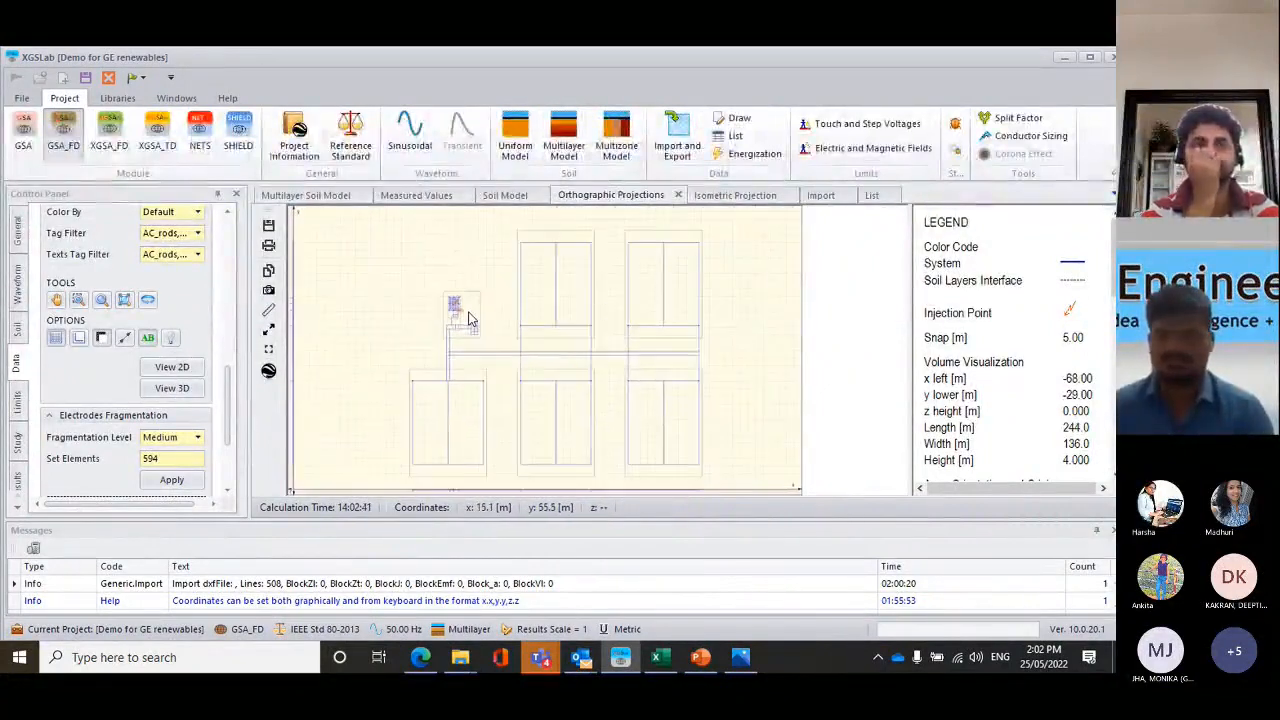
{"action": "scroll", "coordinate": [470, 318], "scroll_direction": "down", "scroll_amount": 2}
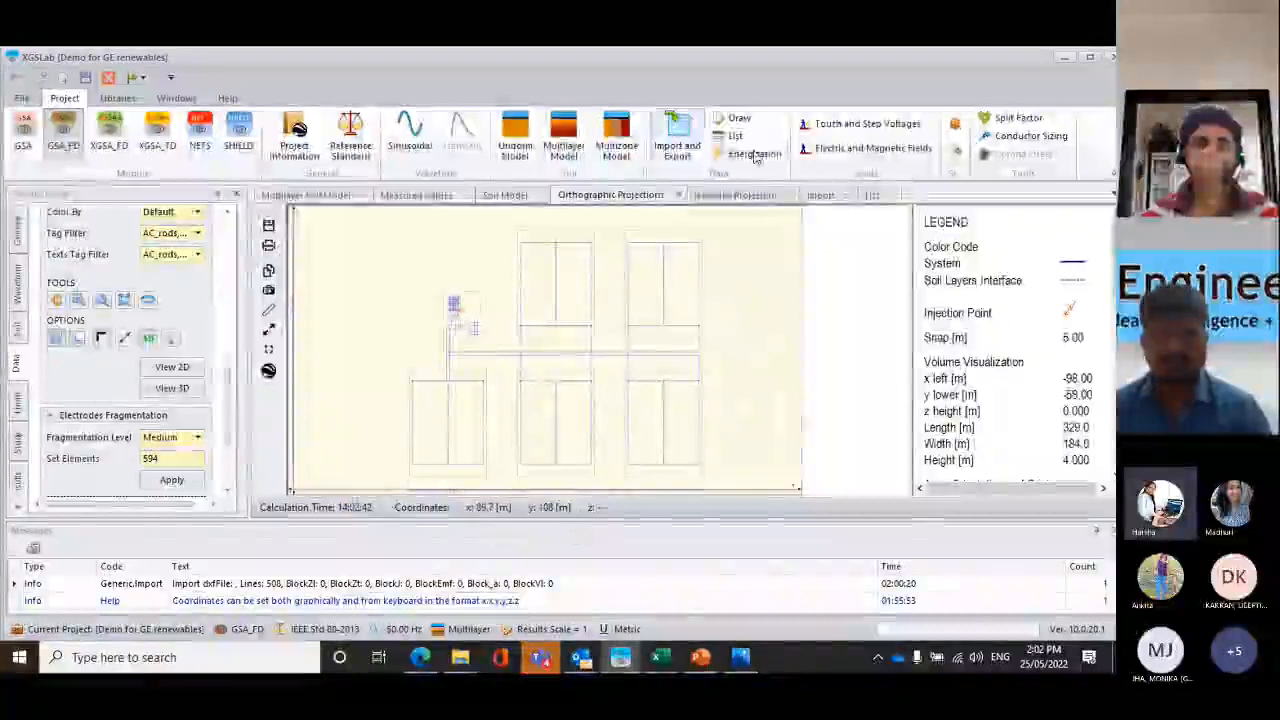
Calculate the IEEE Std 80-2013 touch and step voltage limits for a fault duration tf of 0.3 s and 50 kg body weight
{"action": "left_click", "coordinate": [755, 154]}
{"action": "left_click", "coordinate": [851, 125]}
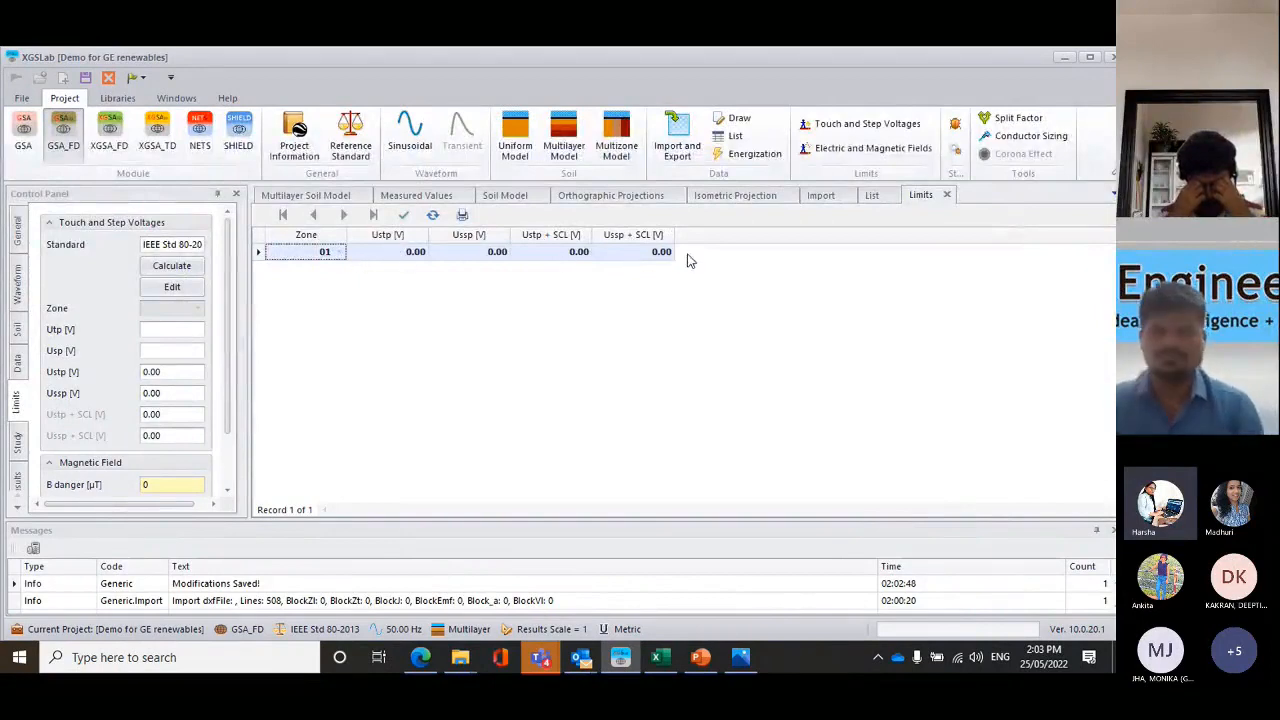
{"action": "left_click", "coordinate": [180, 266]}
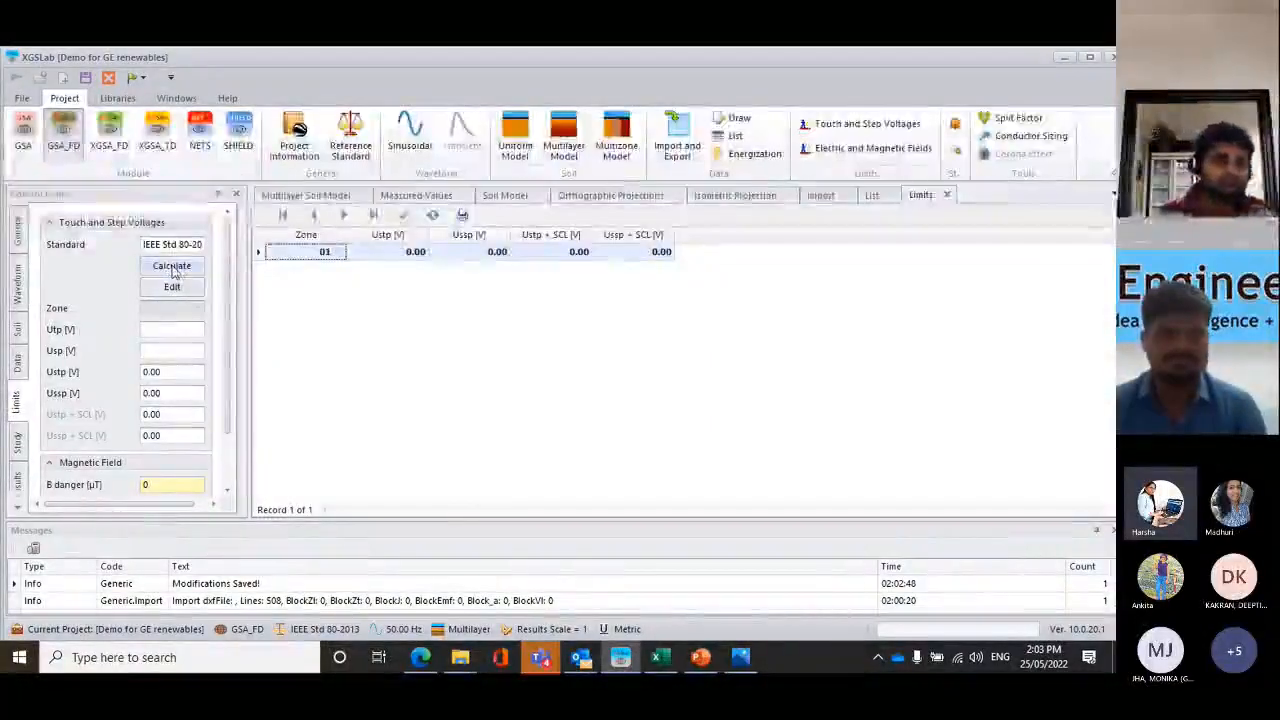
{"action": "left_click", "coordinate": [180, 266]}
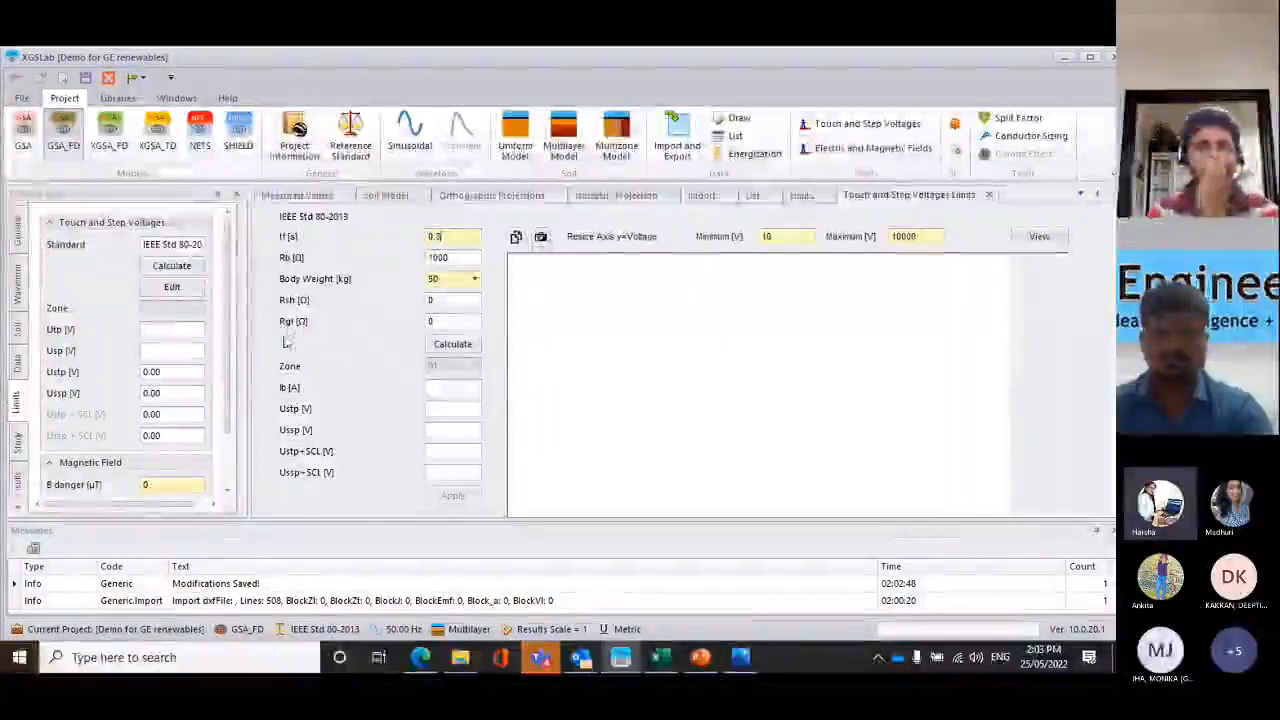
{"action": "left_click", "coordinate": [453, 344]}
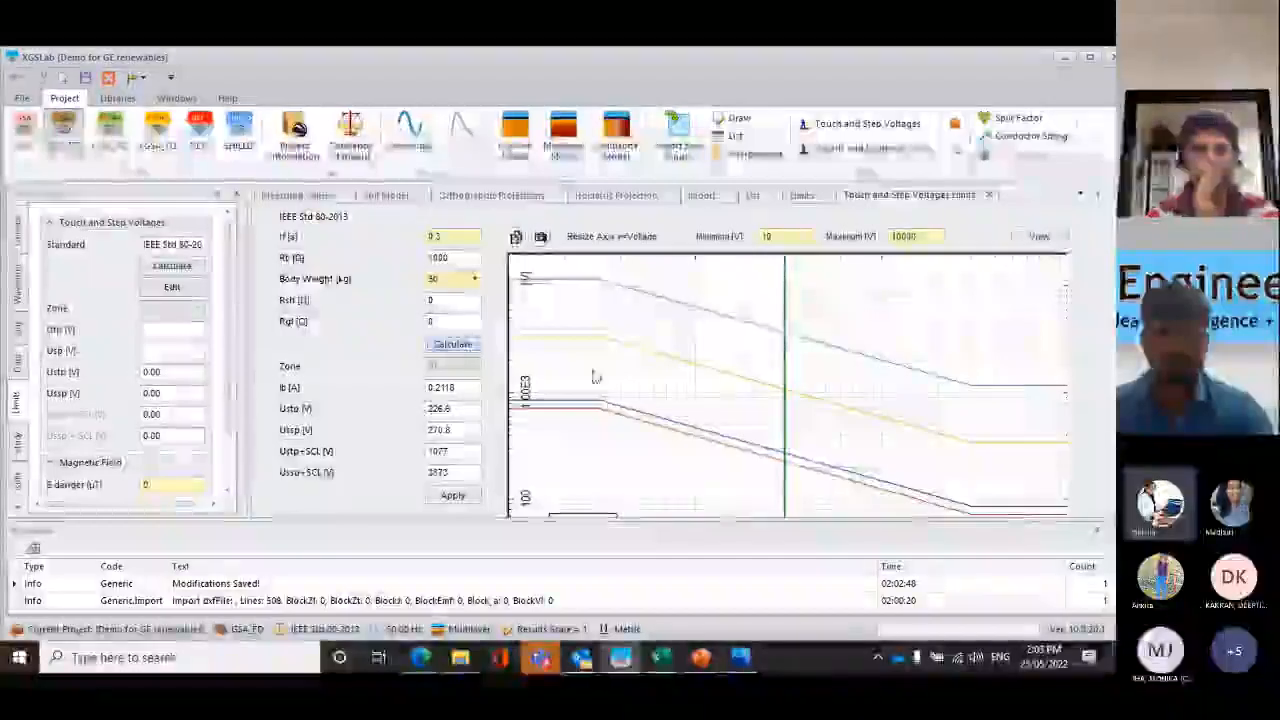
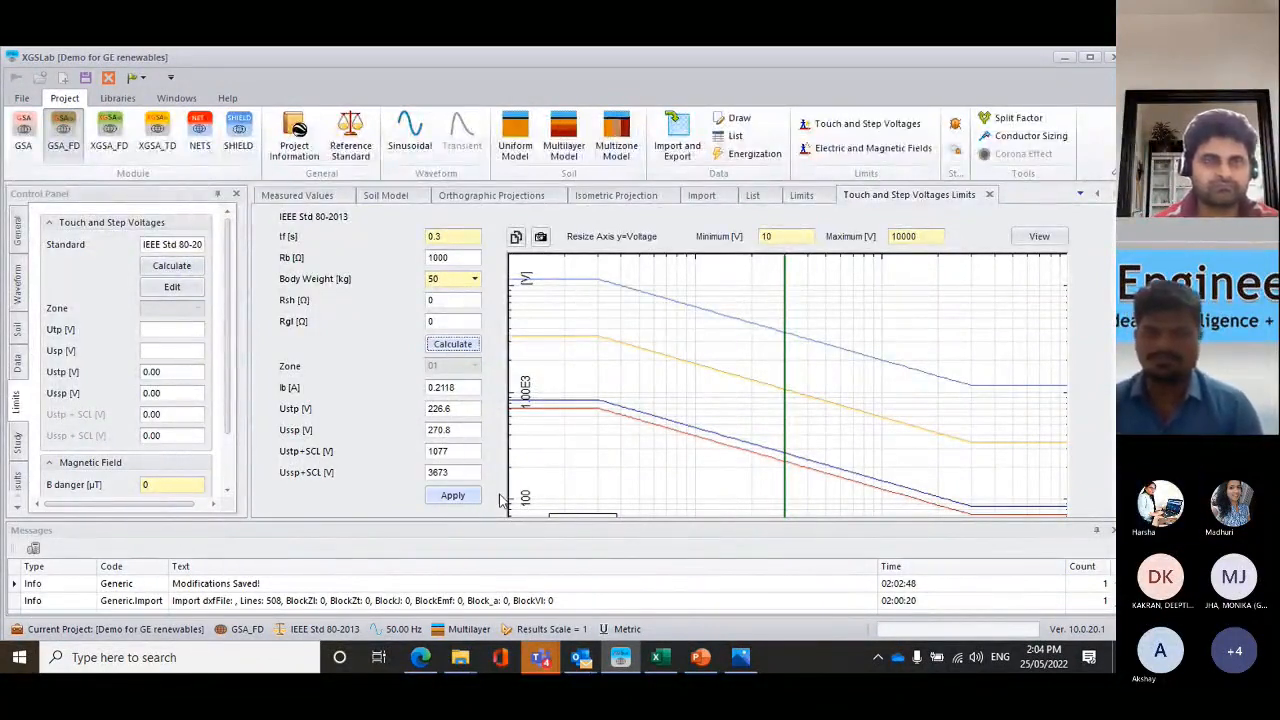
Review the touch and step voltage limit curves with their legend, and apply the calculated limits to the project
{"action": "scroll", "coordinate": [495, 490], "scroll_direction": "down", "scroll_amount": 2}
{"action": "scroll", "coordinate": [626, 369], "scroll_direction": "up", "scroll_amount": 2}
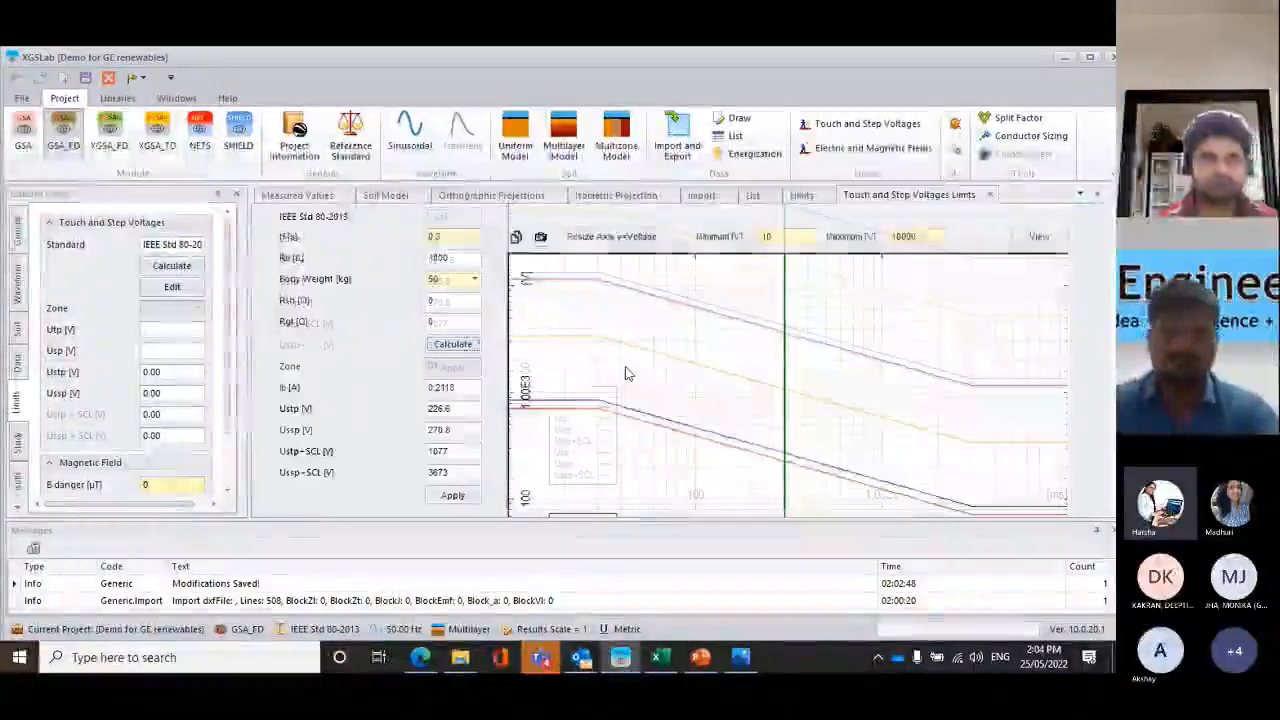
{"action": "scroll", "coordinate": [617, 383], "scroll_direction": "down", "scroll_amount": 2}
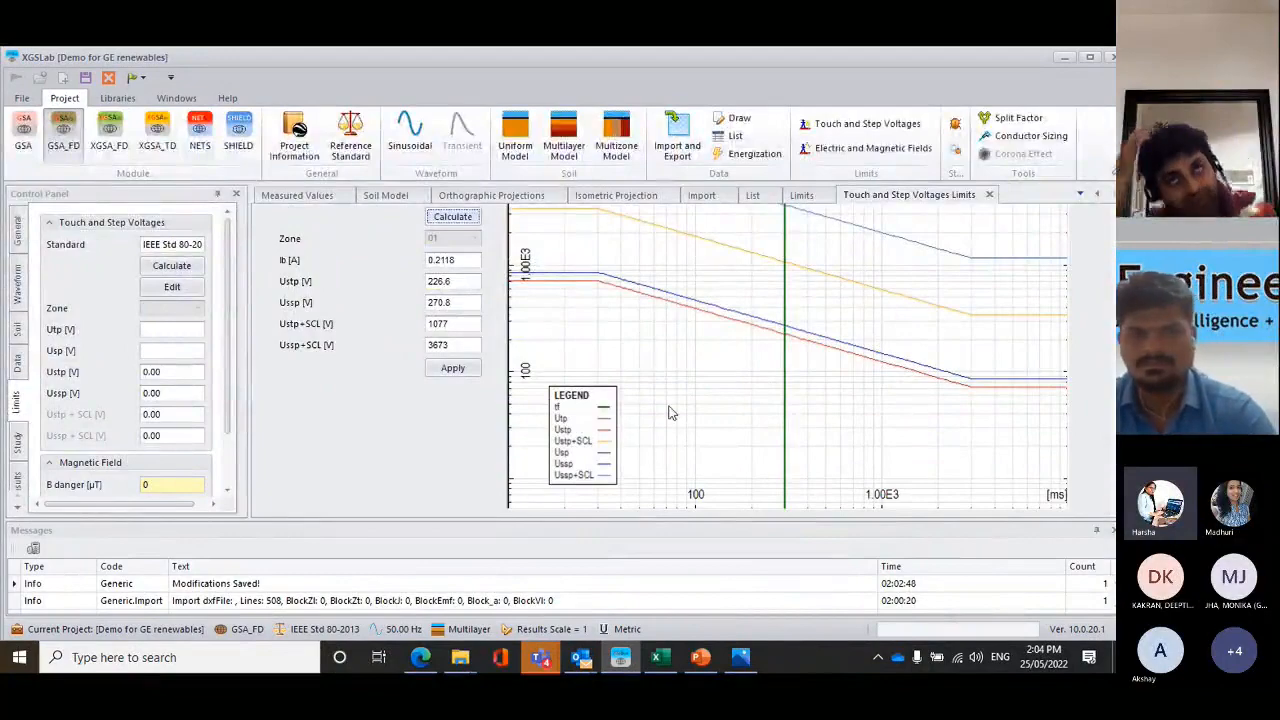
{"action": "scroll", "coordinate": [780, 380], "scroll_direction": "up", "scroll_amount": 2}
{"action": "scroll", "coordinate": [785, 347], "scroll_direction": "down", "scroll_amount": 2}
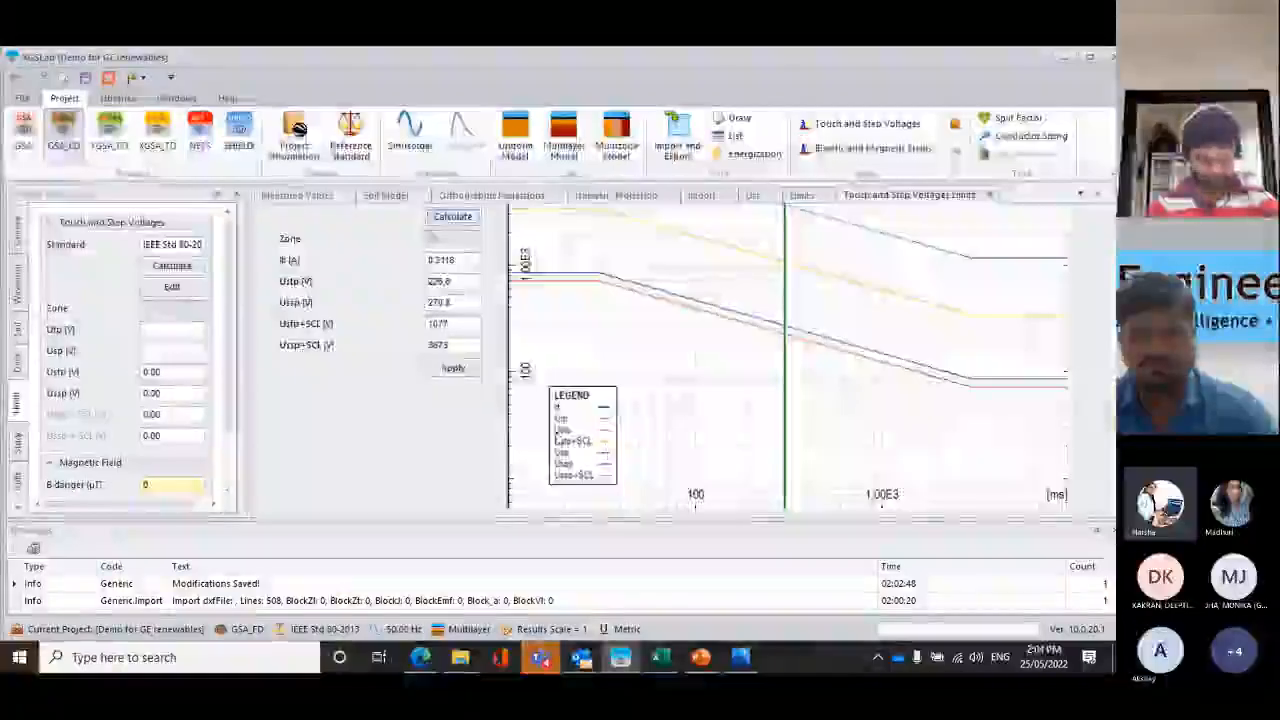
{"action": "scroll", "coordinate": [800, 370], "scroll_direction": "up", "scroll_amount": 1}
{"action": "scroll", "coordinate": [800, 370], "scroll_direction": "down", "scroll_amount": 1}
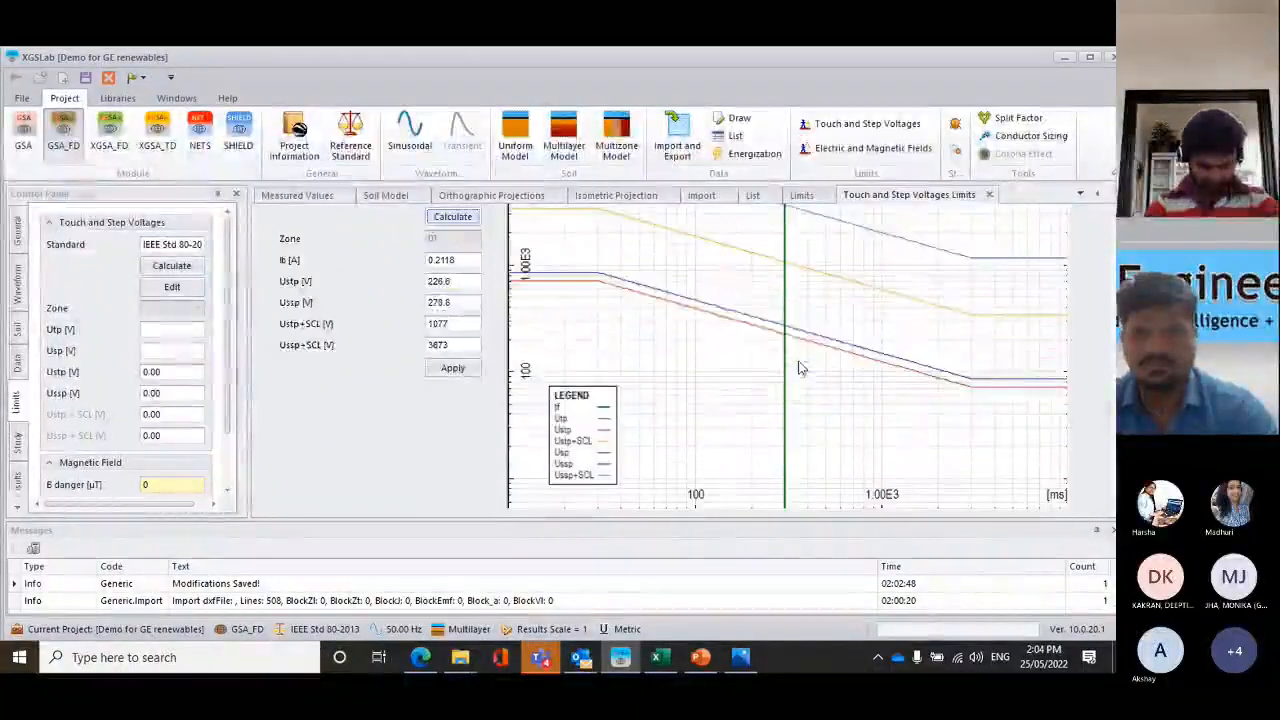
{"action": "left_click", "coordinate": [462, 370]}
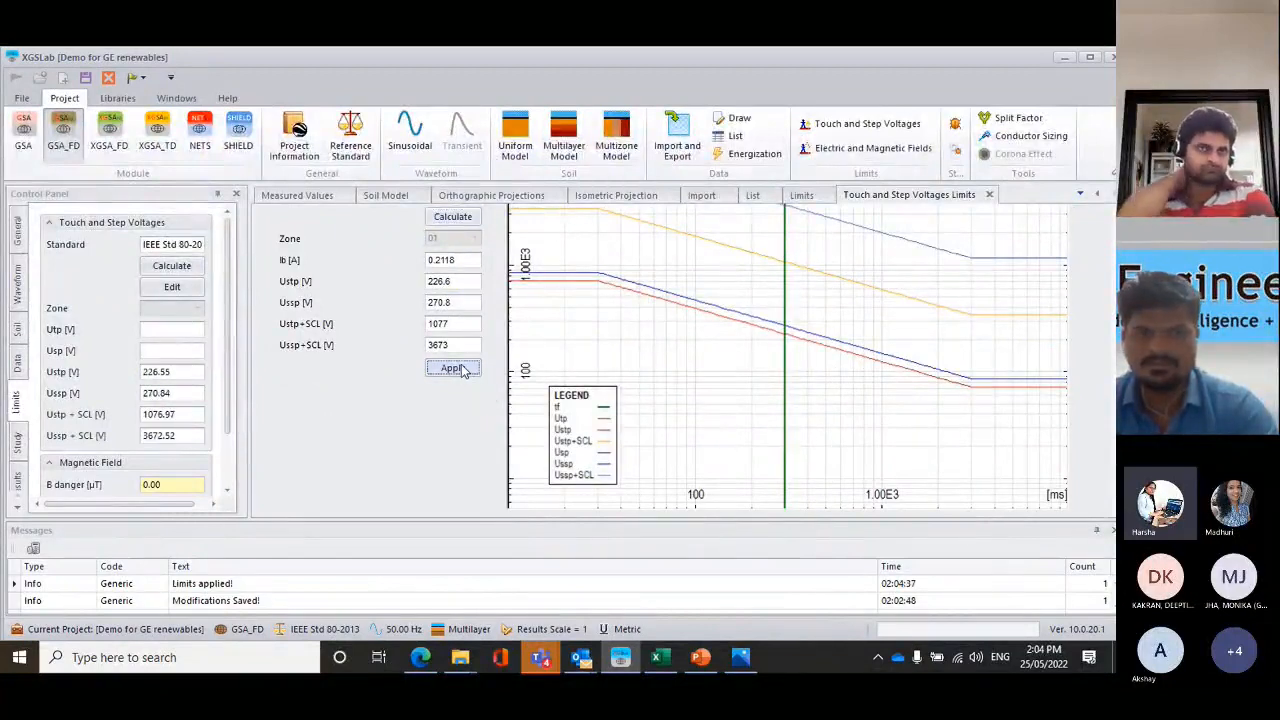
Save an image of the limits chart with the caption Touch and Step Voltages Limits
{"action": "scroll", "coordinate": [614, 343], "scroll_direction": "up", "scroll_amount": 1}
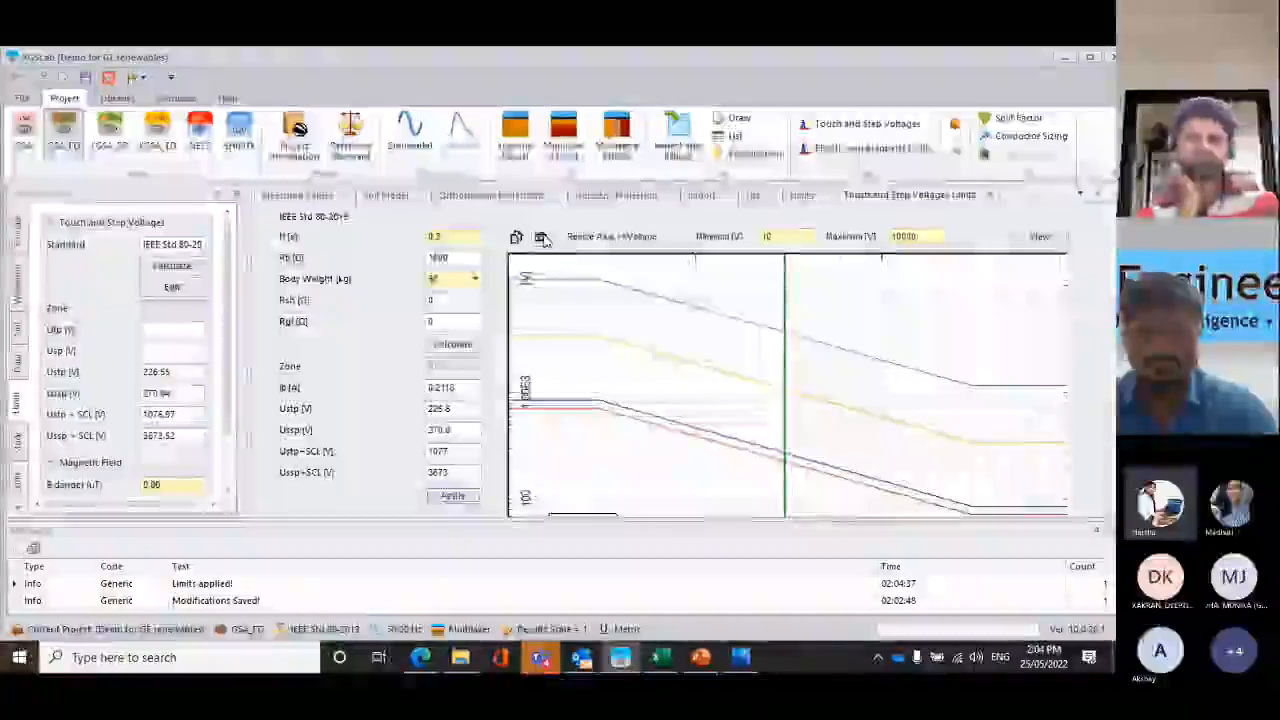
{"action": "left_click", "coordinate": [541, 237]}
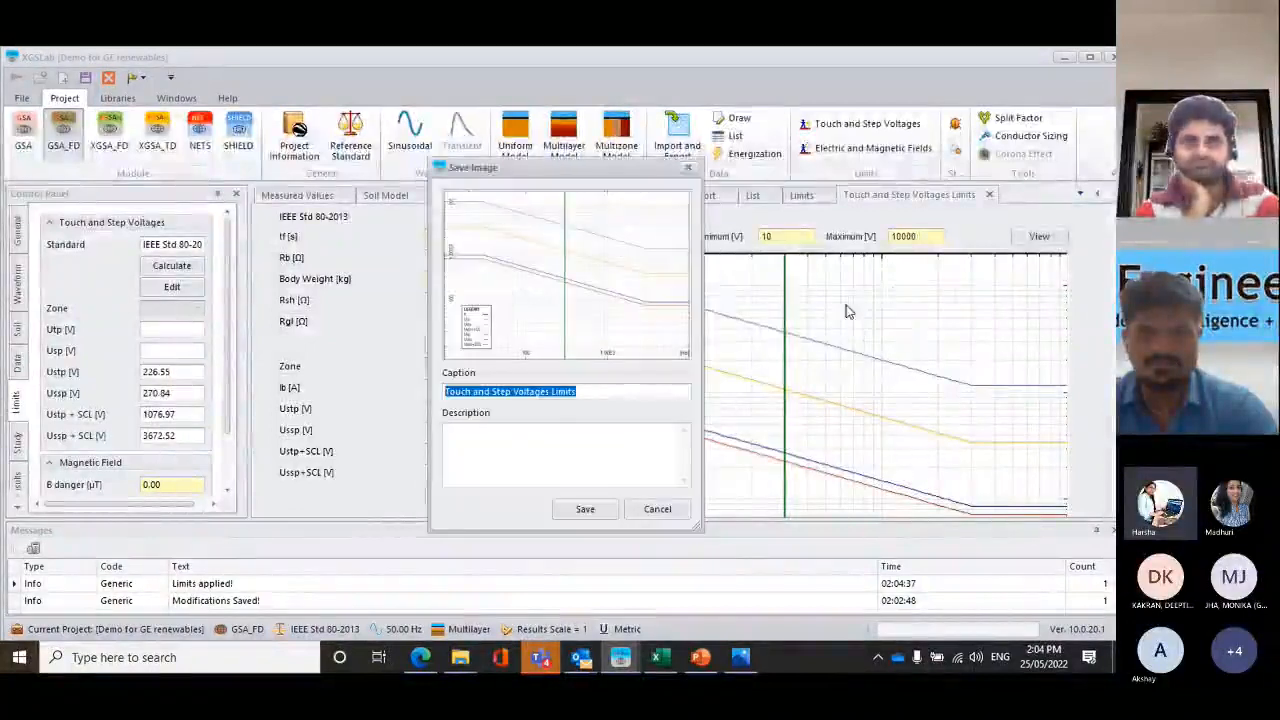
{"action": "left_click", "coordinate": [576, 510]}
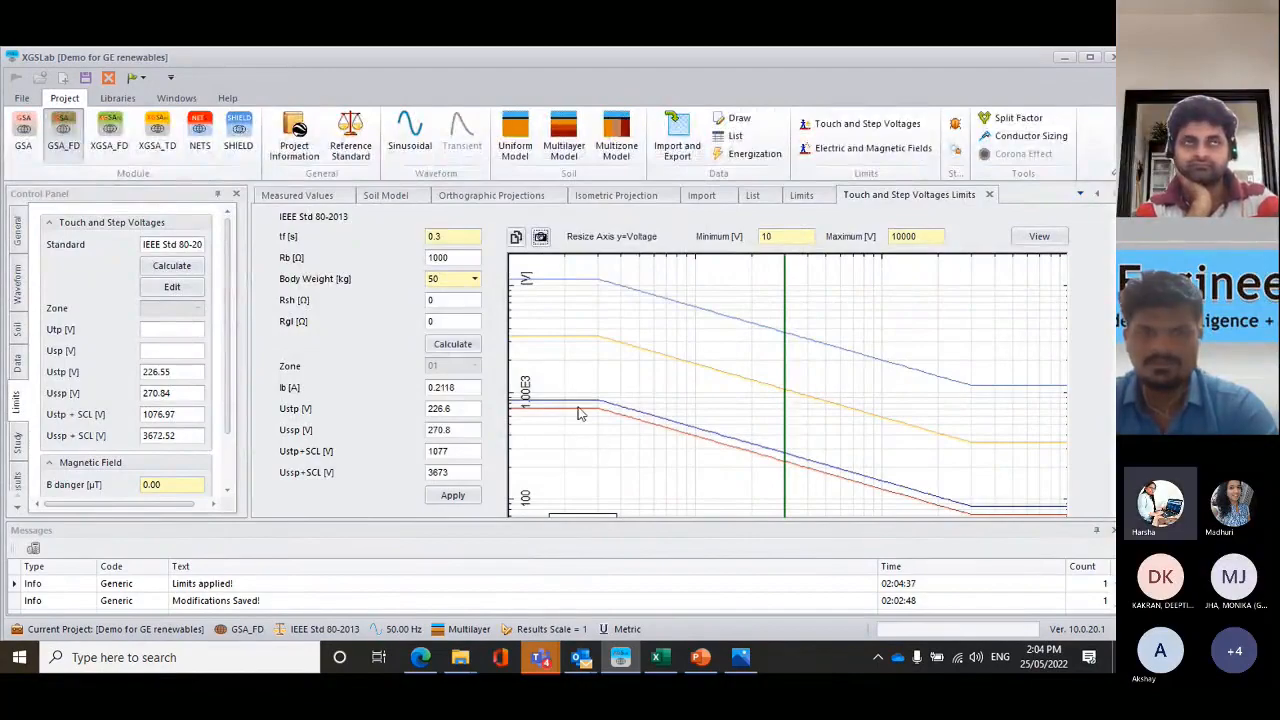
{"action": "scroll", "coordinate": [581, 413], "scroll_direction": "down", "scroll_amount": 2}
{"action": "scroll", "coordinate": [686, 353], "scroll_direction": "up", "scroll_amount": 2}
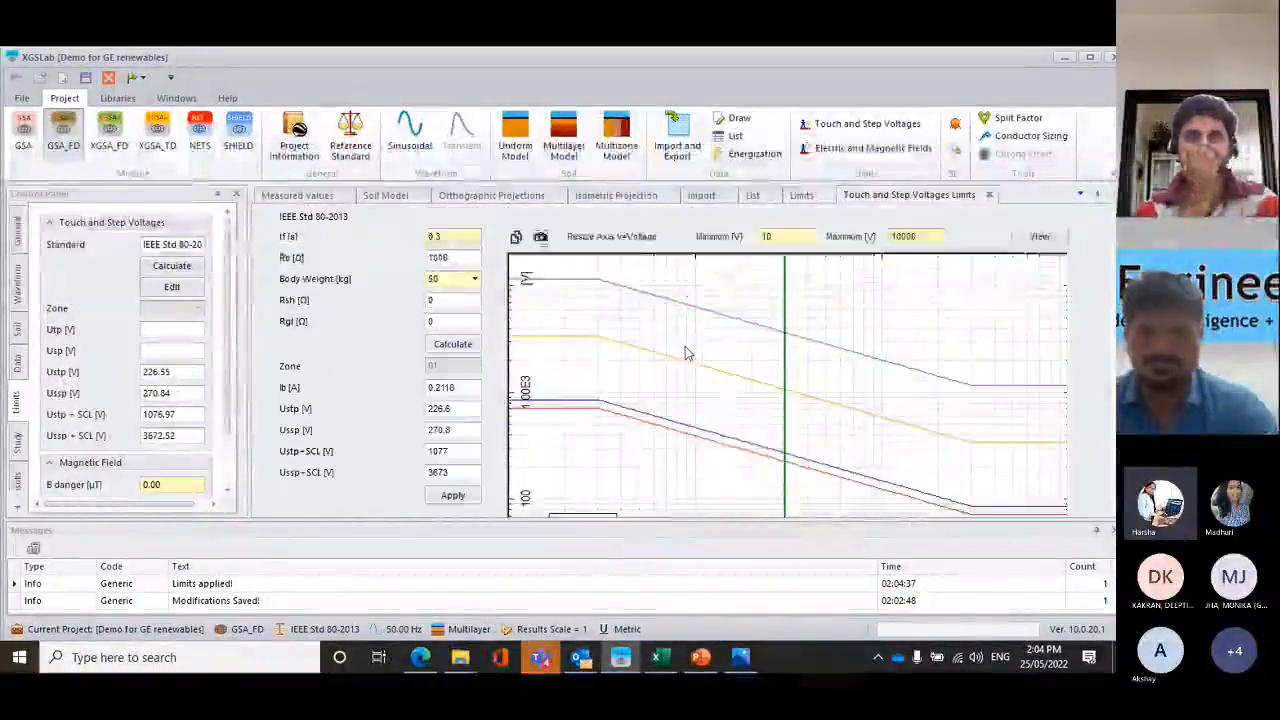
{"action": "scroll", "coordinate": [688, 350], "scroll_direction": "down", "scroll_amount": 2}
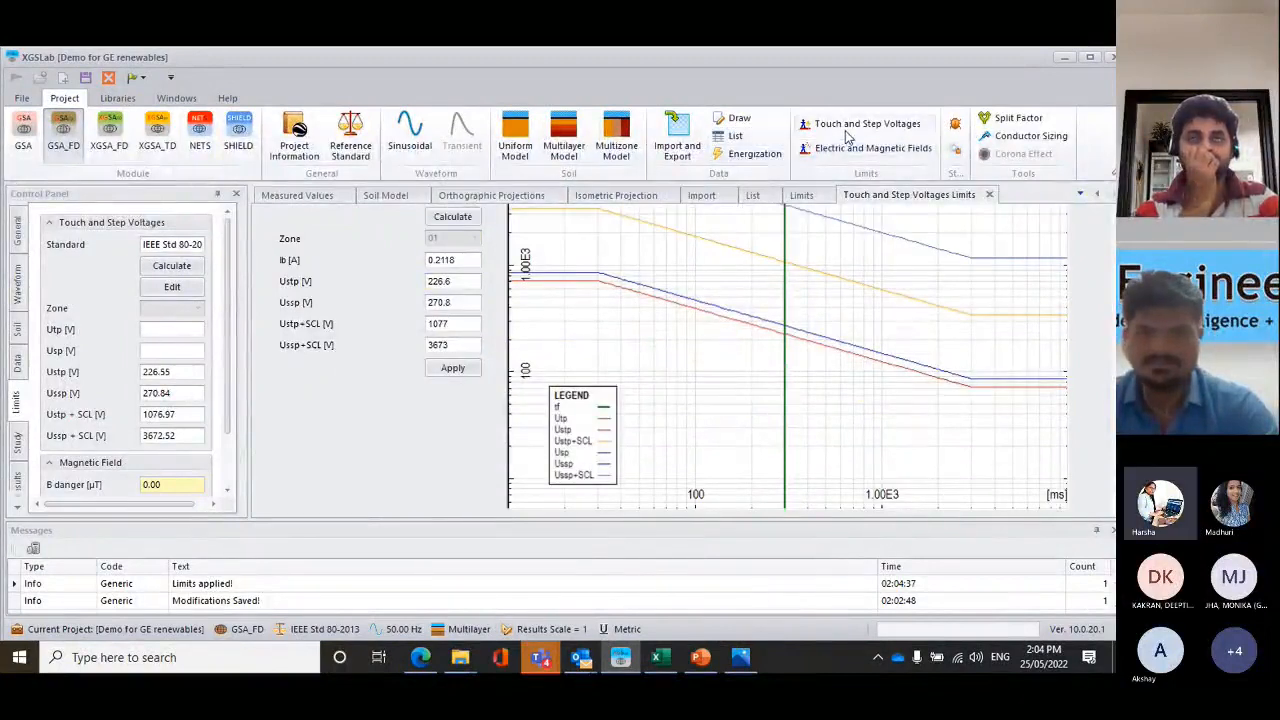
Debug the grounding model with a complete check, and run the calculation to completion
{"action": "left_click", "coordinate": [957, 123]}
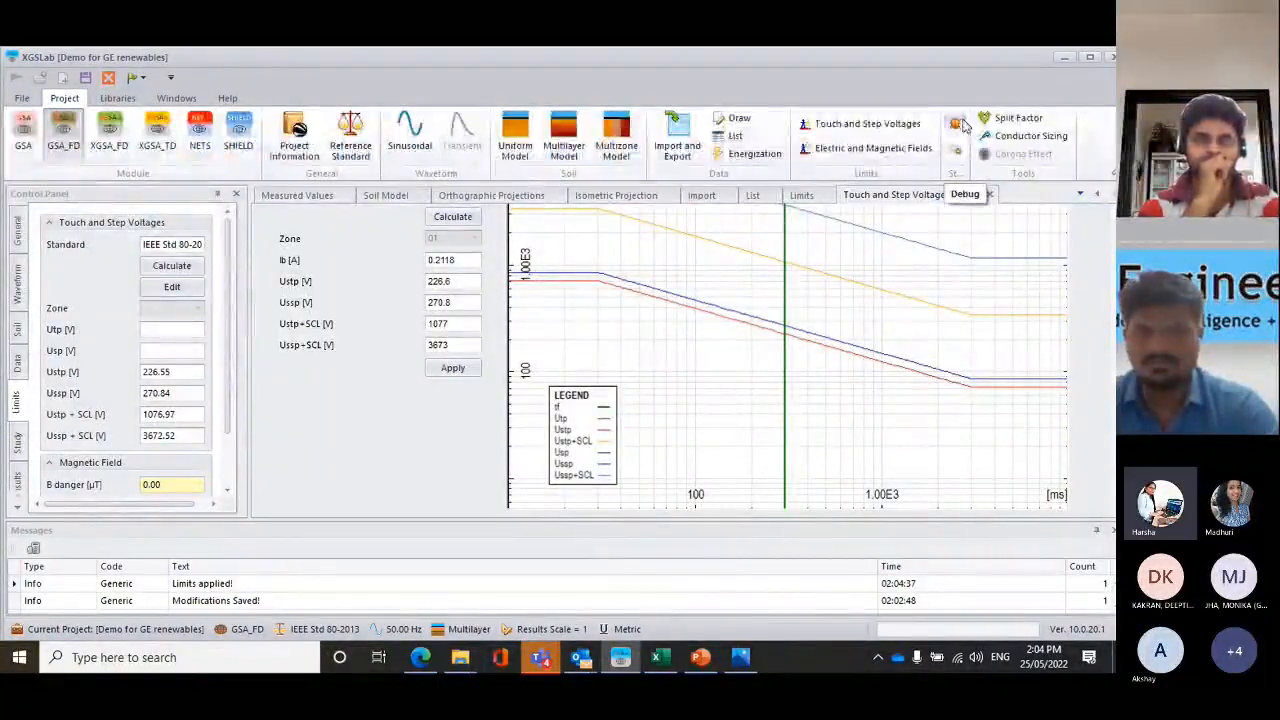
{"action": "left_click", "coordinate": [956, 123]}
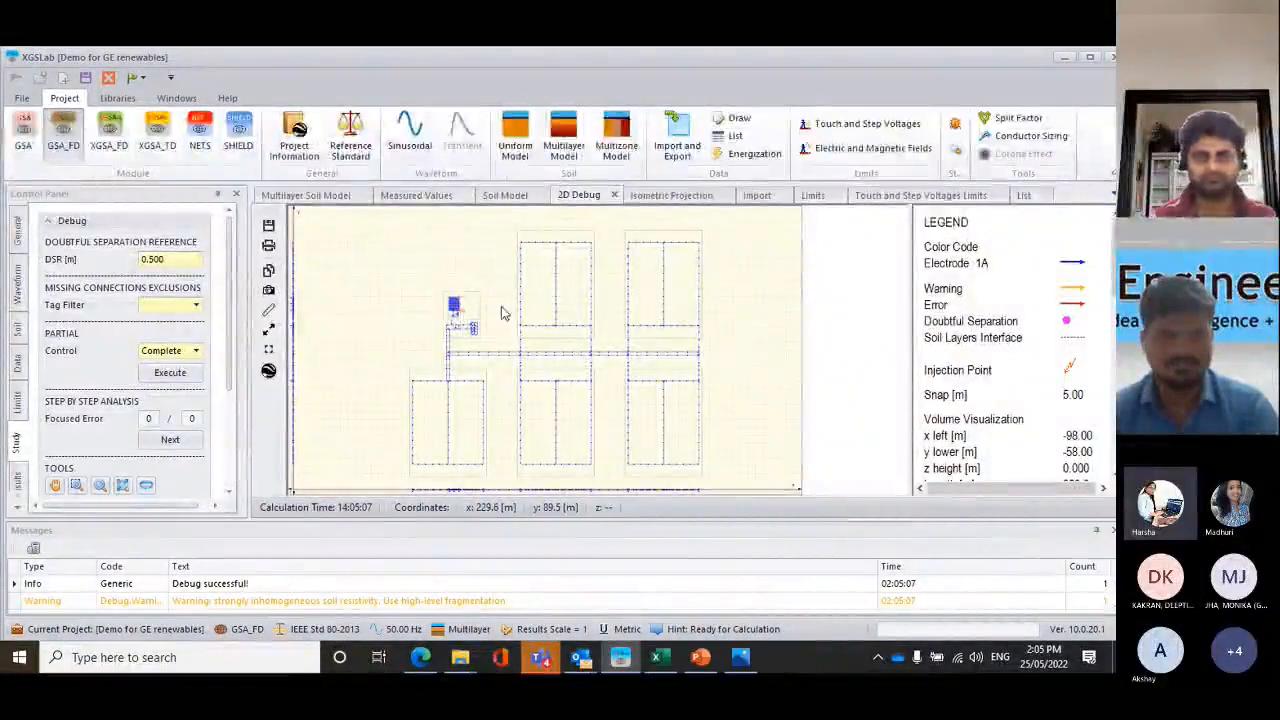
{"action": "left_click_drag", "start_coordinate": [606, 519], "coordinate": [613, 570]}
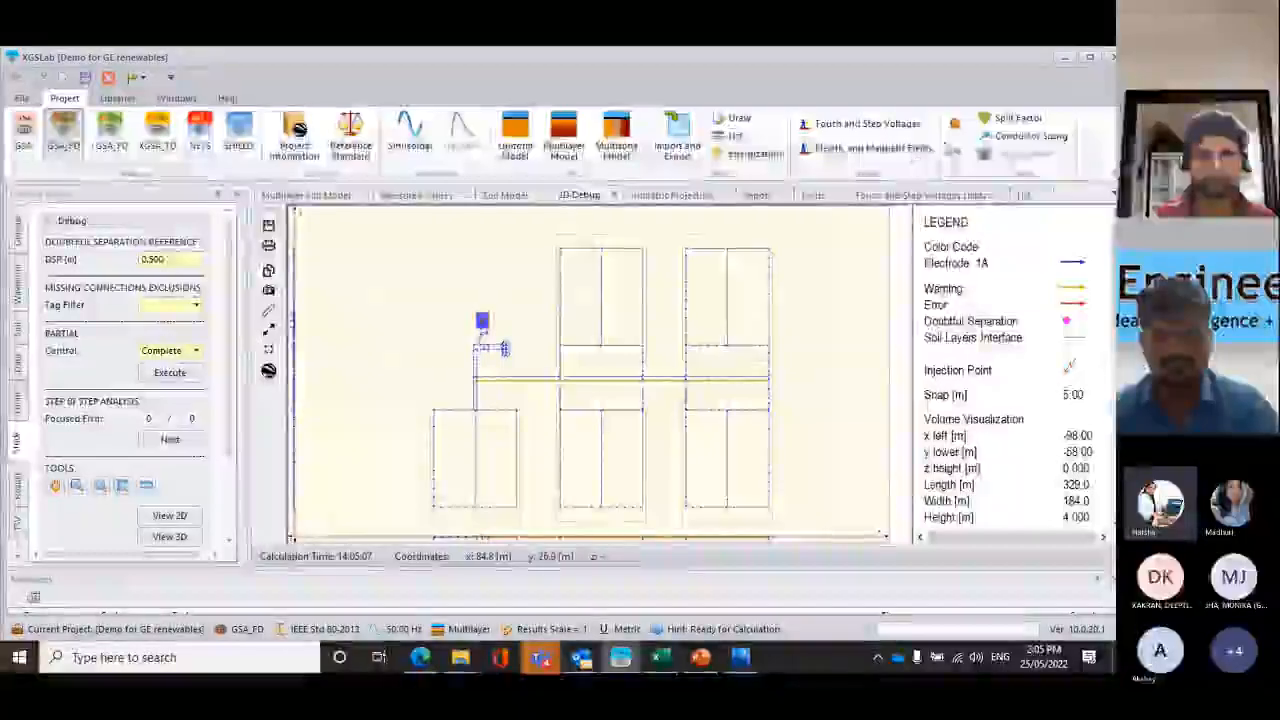
{"action": "left_click", "coordinate": [955, 147]}
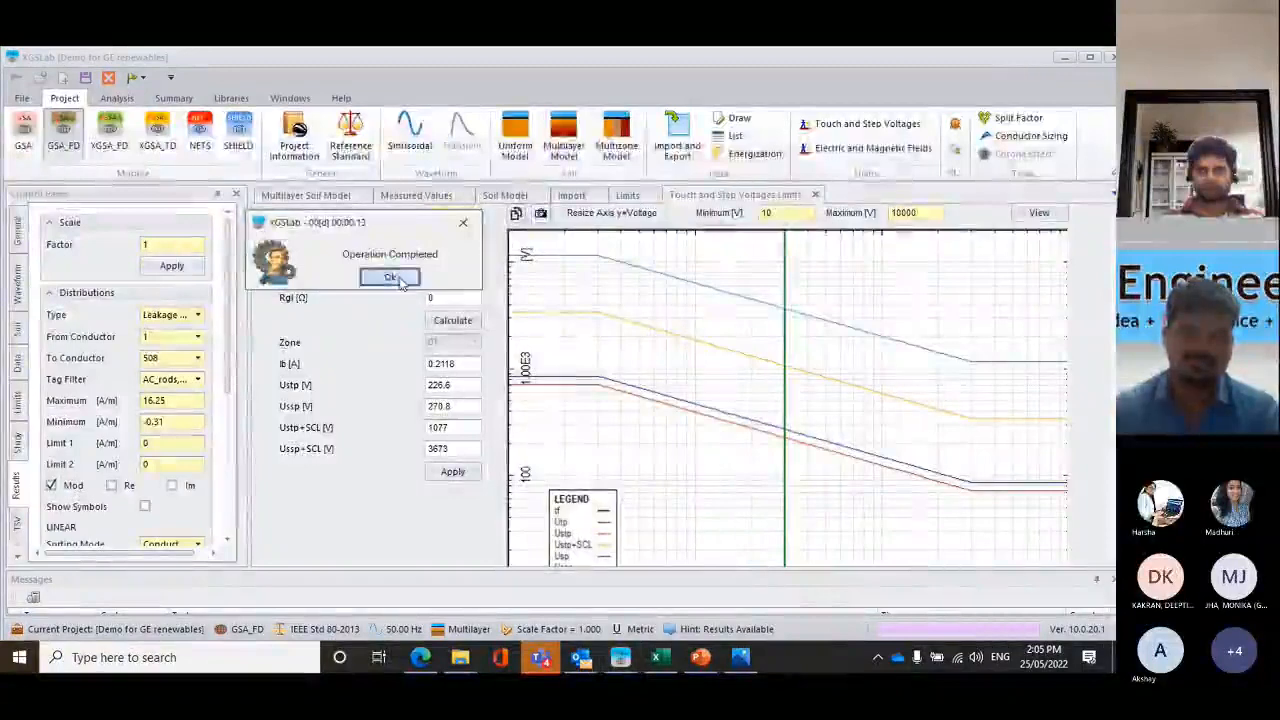
{"action": "left_click", "coordinate": [390, 277]}
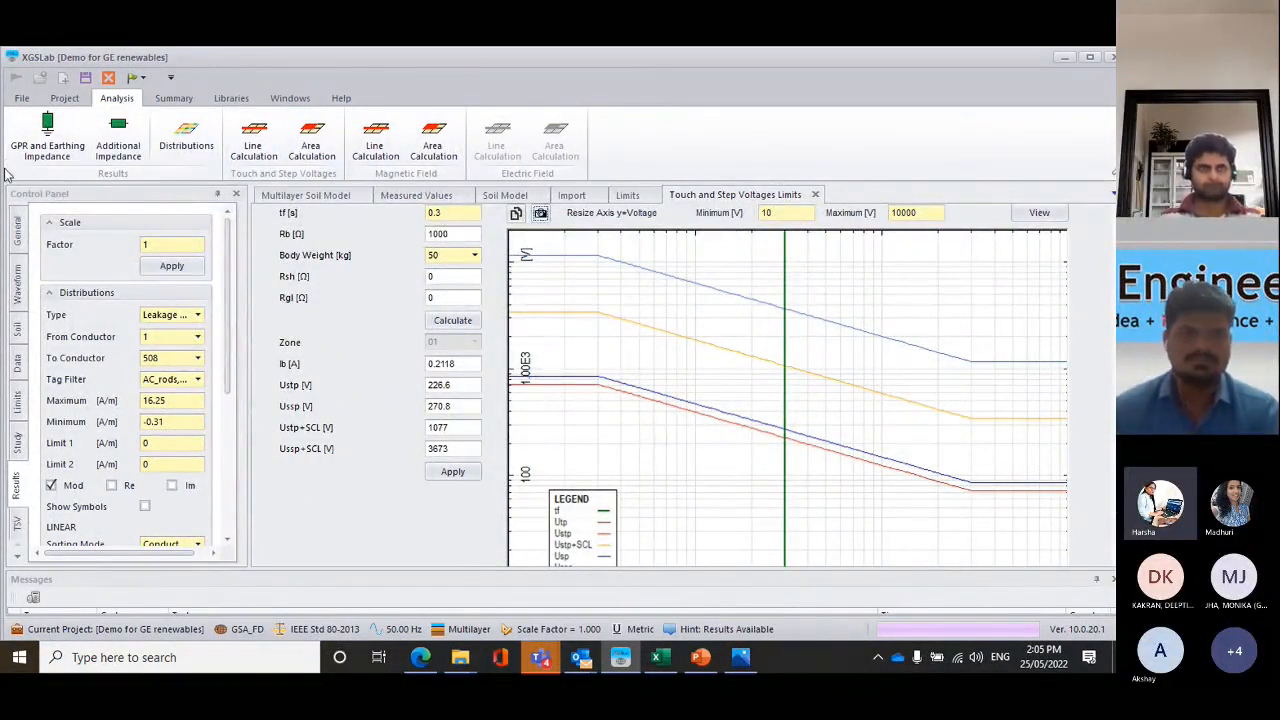
Display the GPR and Earthing Impedance results and examine the reference point's coordinates, injected current and potential columns
{"action": "left_click", "coordinate": [47, 133]}
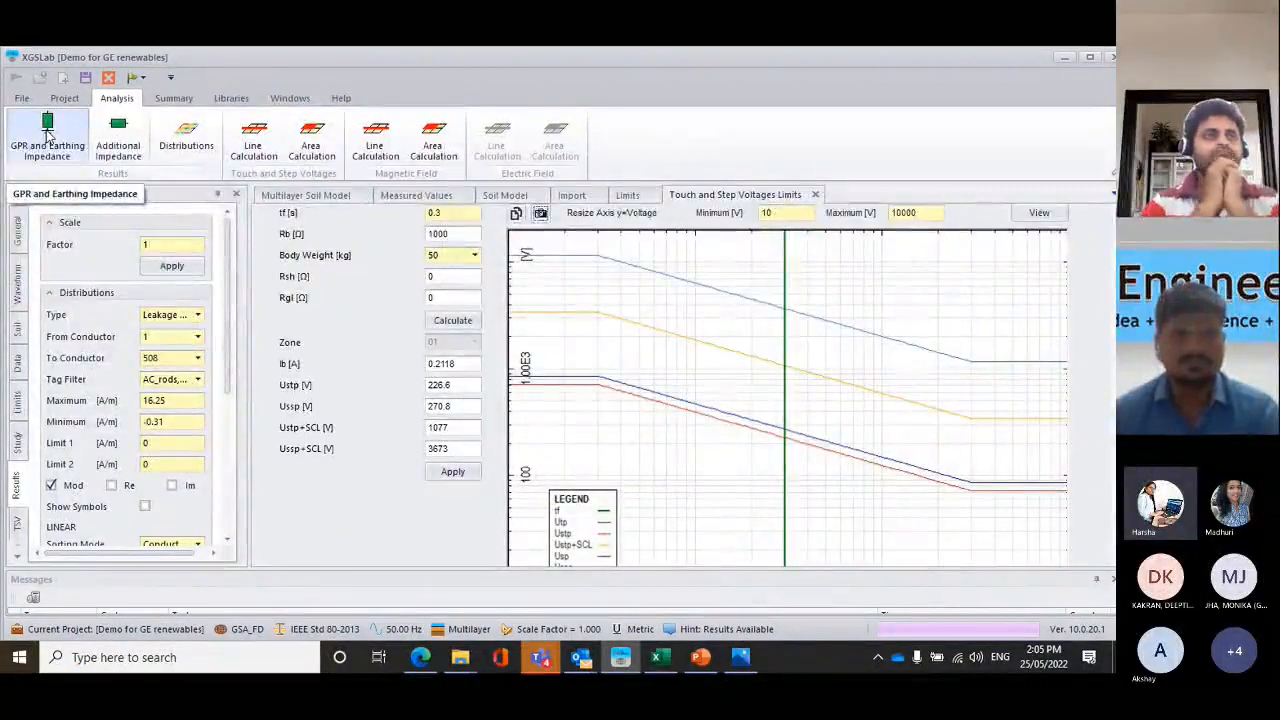
{"action": "left_click", "coordinate": [47, 133]}
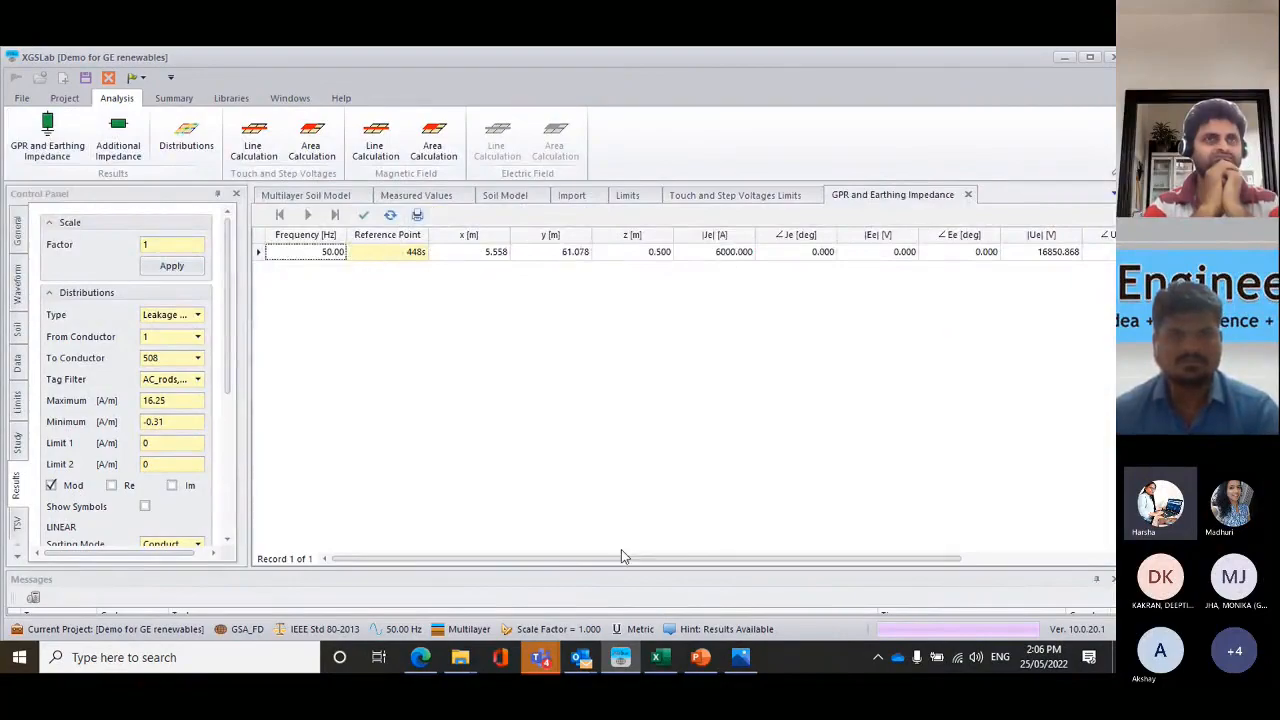
{"action": "left_click_drag", "start_coordinate": [618, 558], "coordinate": [691, 558]}
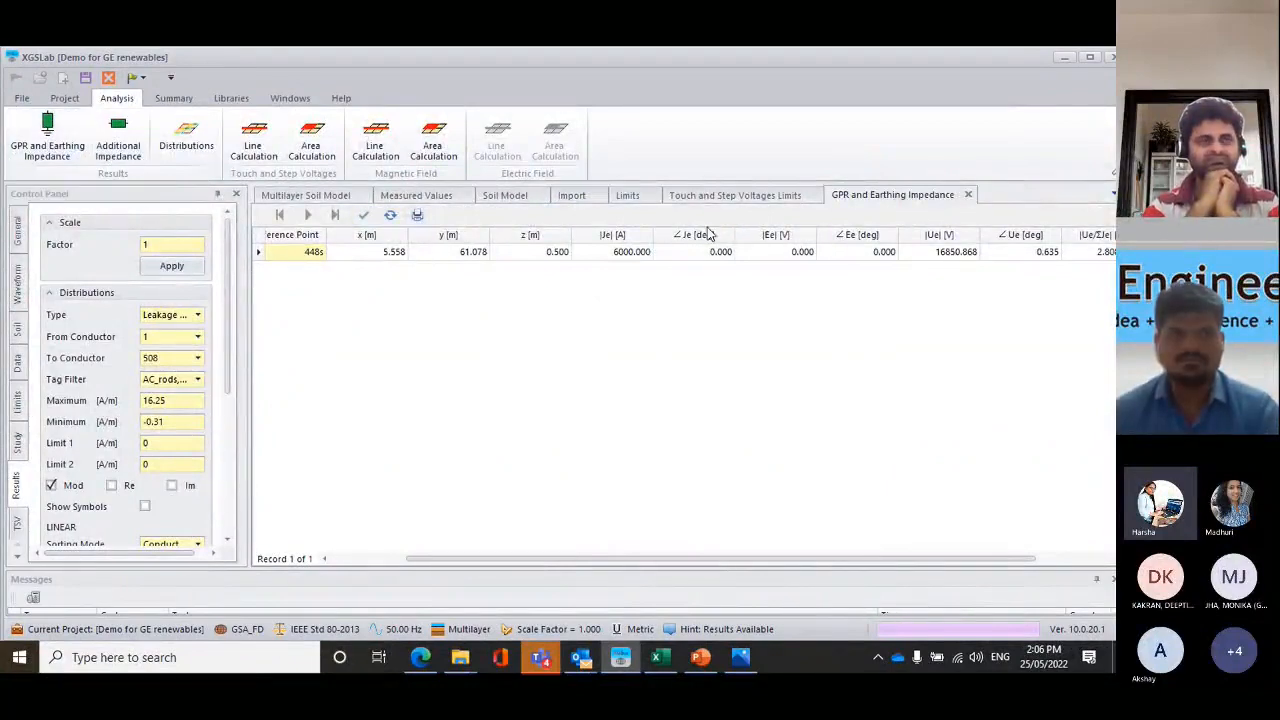
{"action": "left_click_drag", "start_coordinate": [736, 567], "coordinate": [612, 558]}
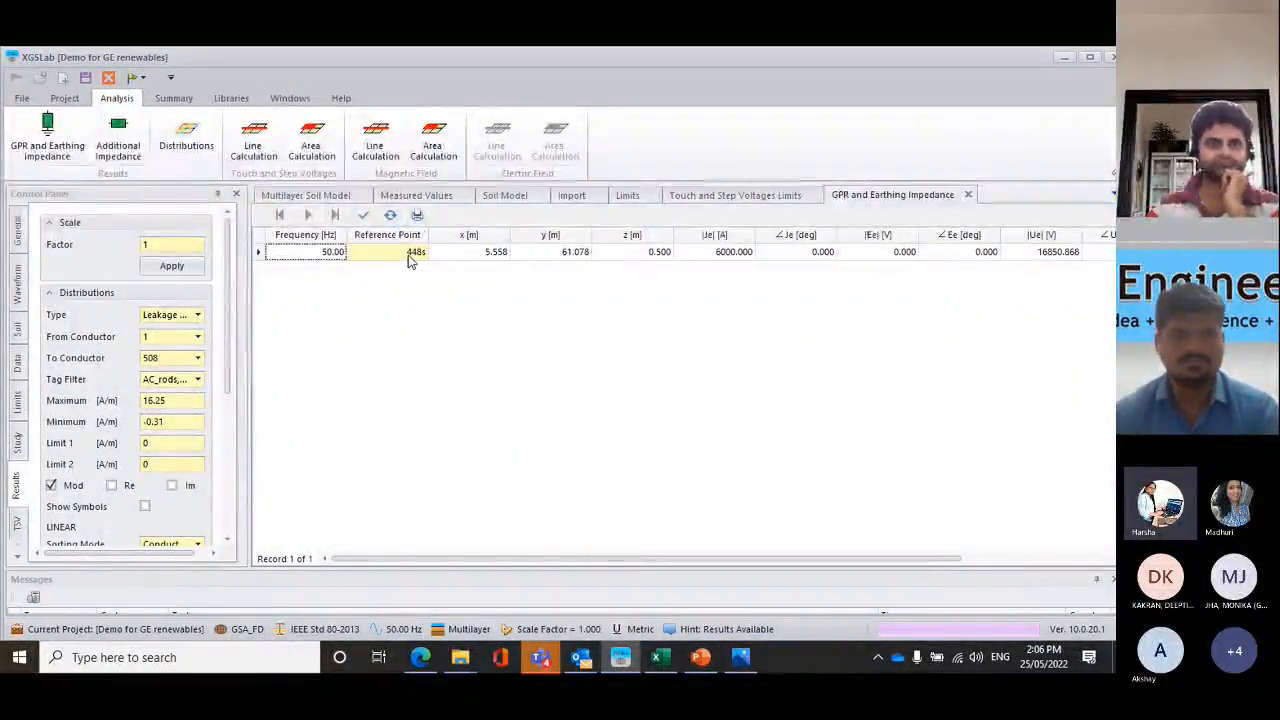
Rename the reference point in the GPR and Earthing Impedance results as Fault Location and review its potential and impedance columns
{"action": "left_click", "coordinate": [410, 258]}
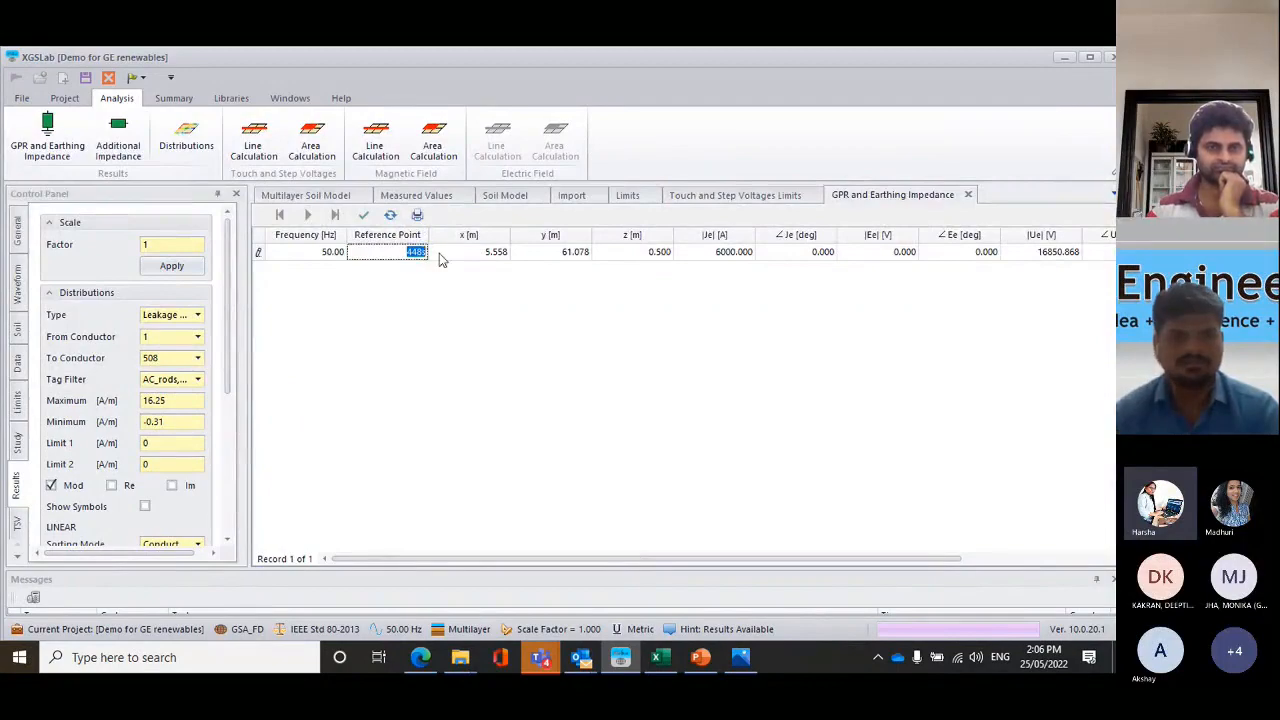
{"action": "type", "text": "Fault"}
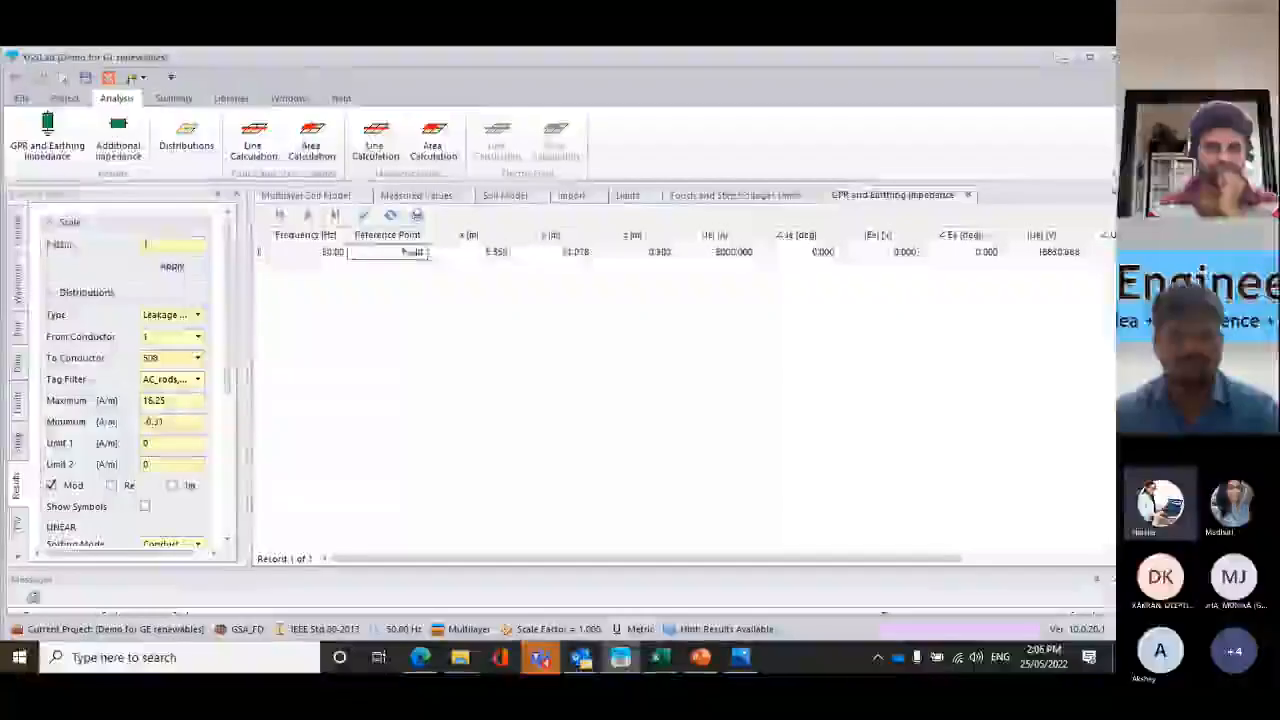
{"action": "type", "text": " Locatio"}
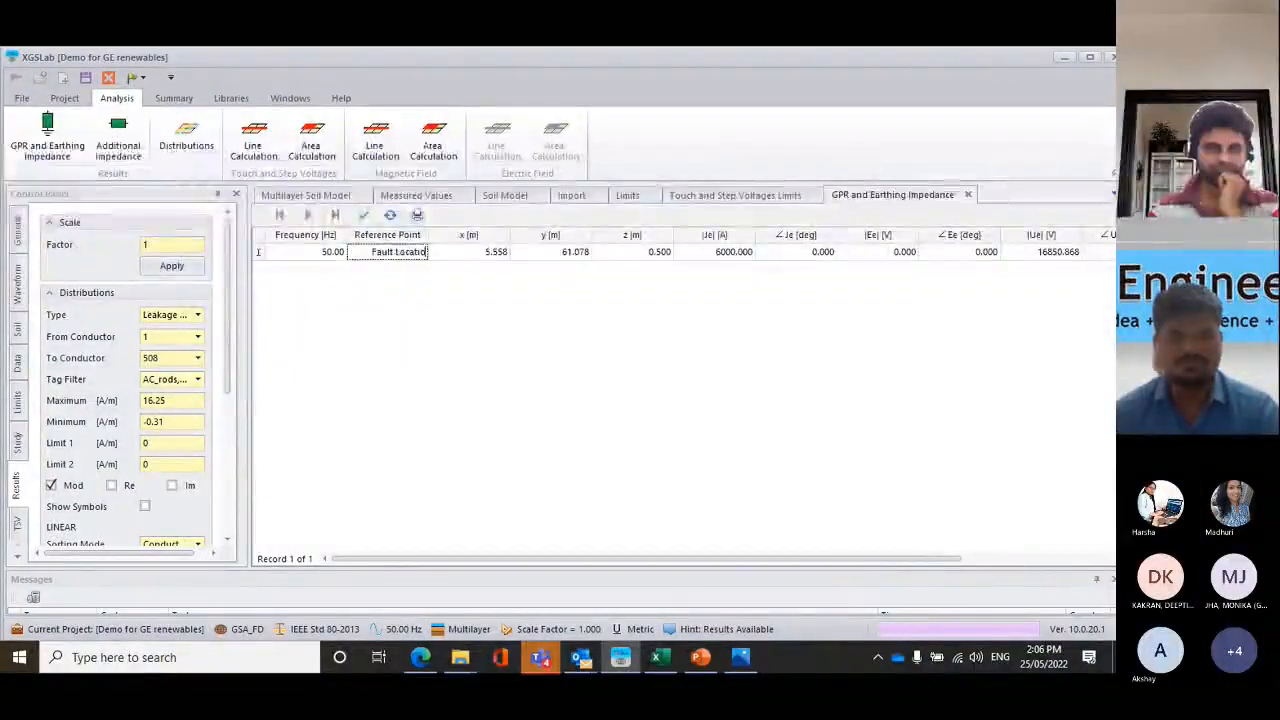
{"action": "type", "text": "n"}
{"action": "key", "text": "Return"}
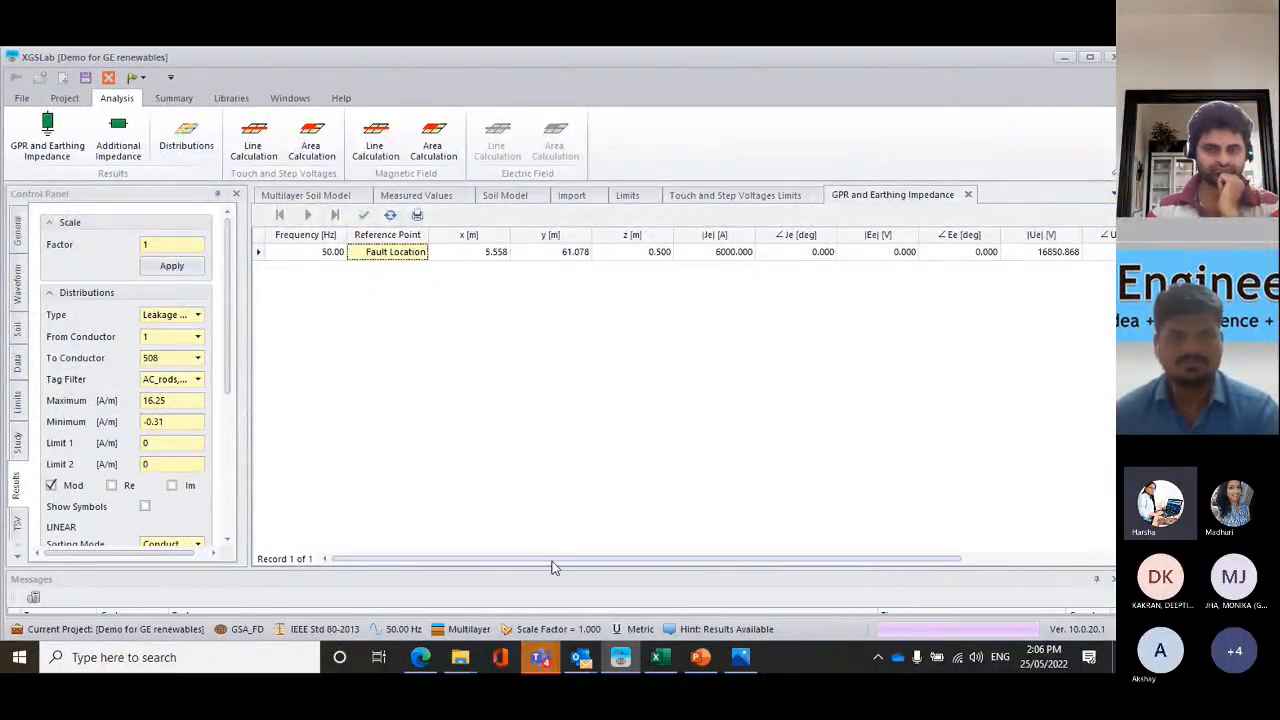
{"action": "left_click_drag", "start_coordinate": [555, 567], "coordinate": [703, 560]}
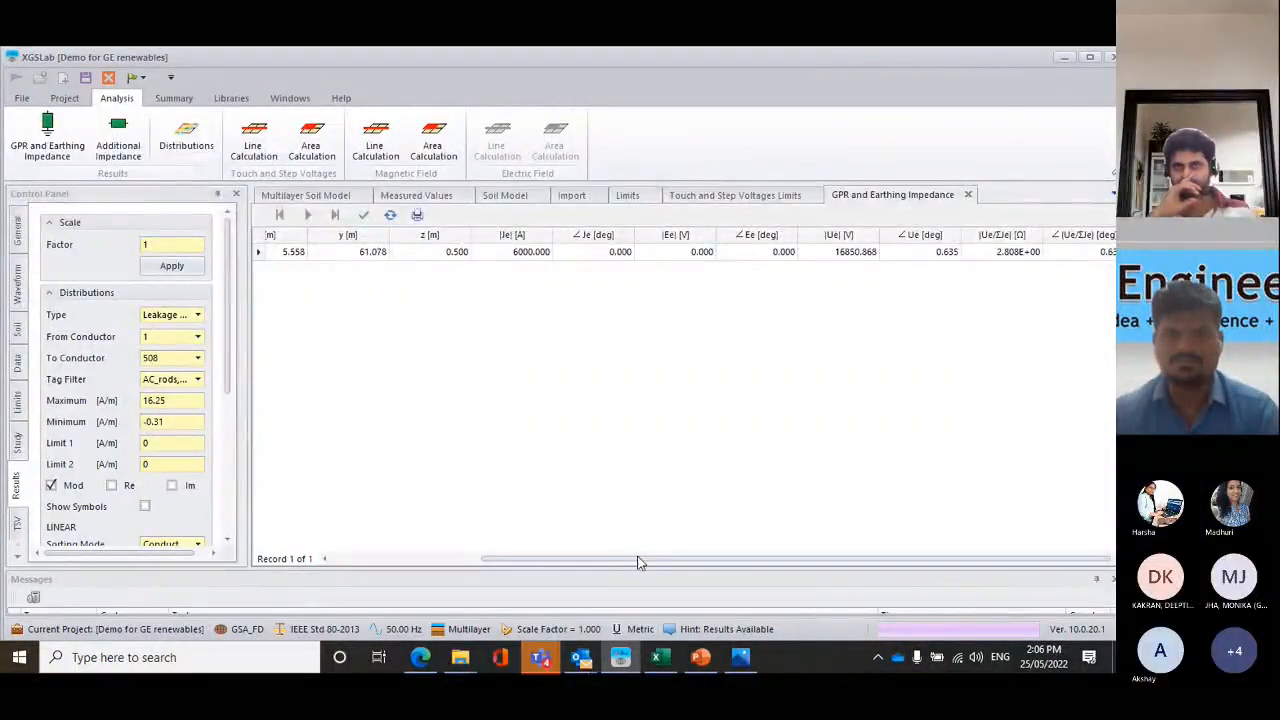
{"action": "left_click_drag", "start_coordinate": [640, 560], "coordinate": [451, 571]}
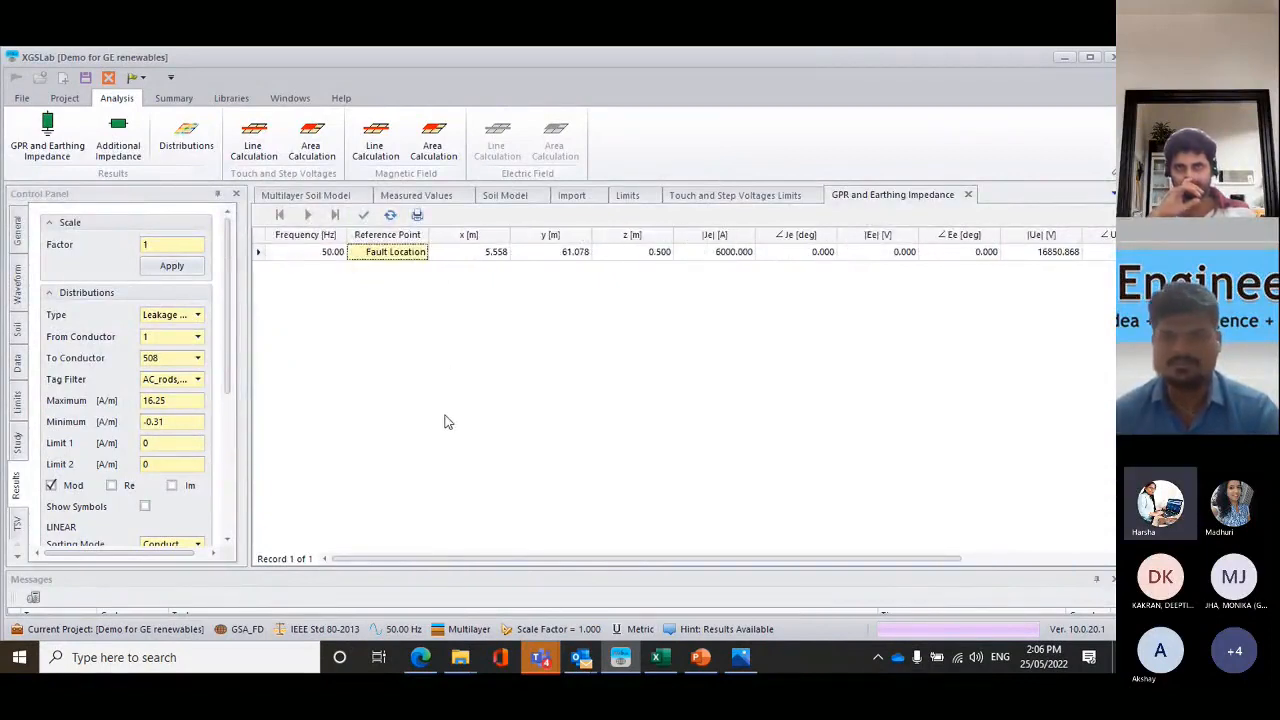
Return to the grounding system's data settings and display the electrode layout in a 2D view
{"action": "left_click", "coordinate": [24, 384]}
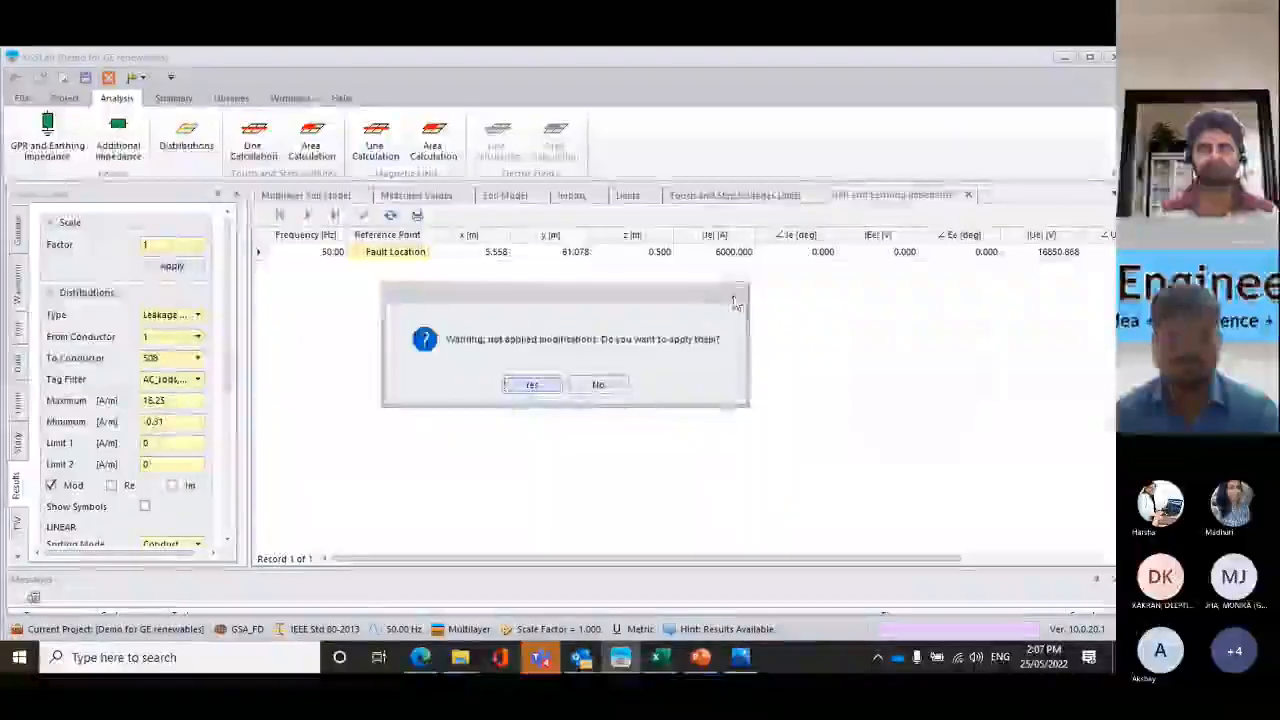
{"action": "left_click", "coordinate": [598, 384]}
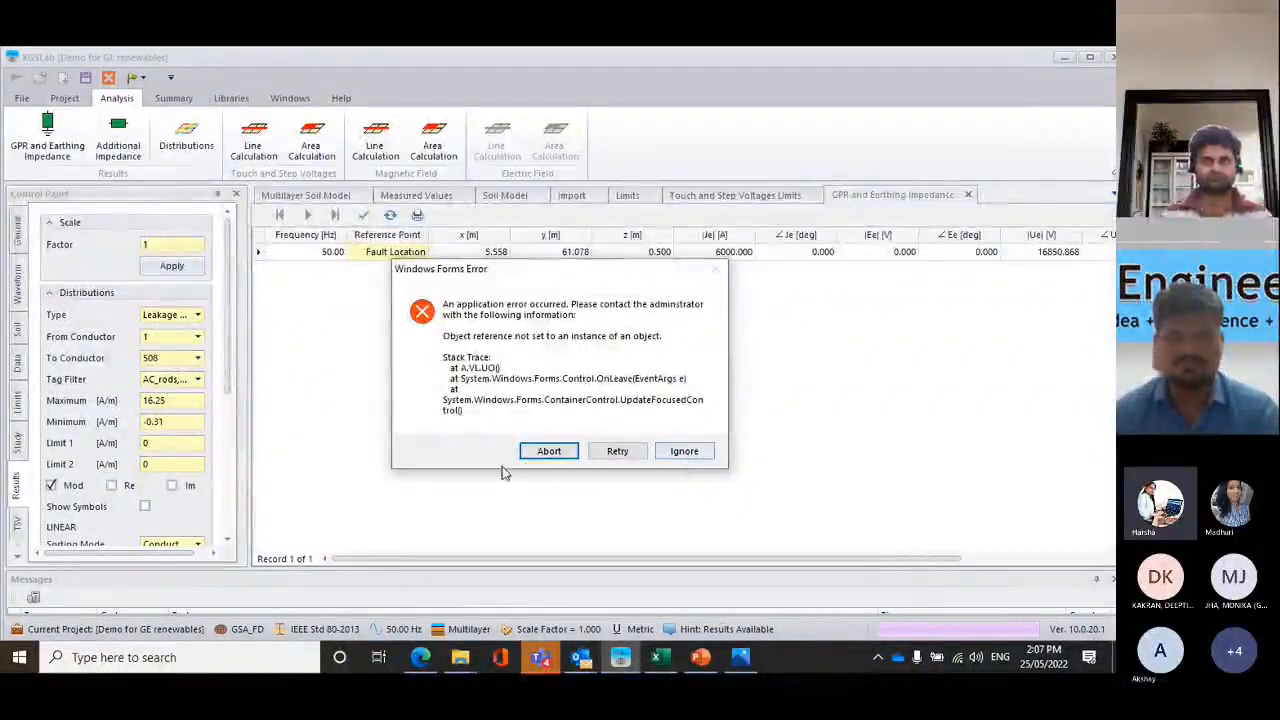
{"action": "left_click", "coordinate": [684, 452]}
{"action": "scroll", "coordinate": [231, 417], "scroll_direction": "up", "scroll_amount": 10}
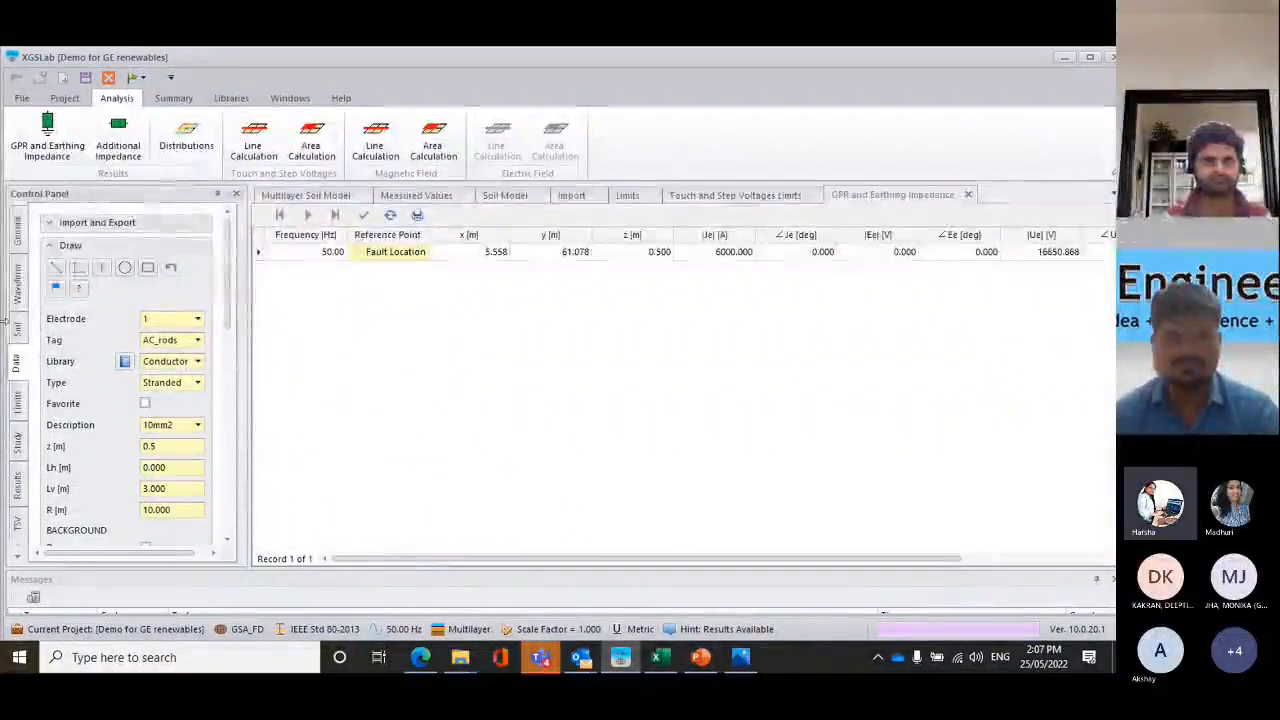
{"action": "scroll", "coordinate": [222, 277], "scroll_direction": "down", "scroll_amount": 3}
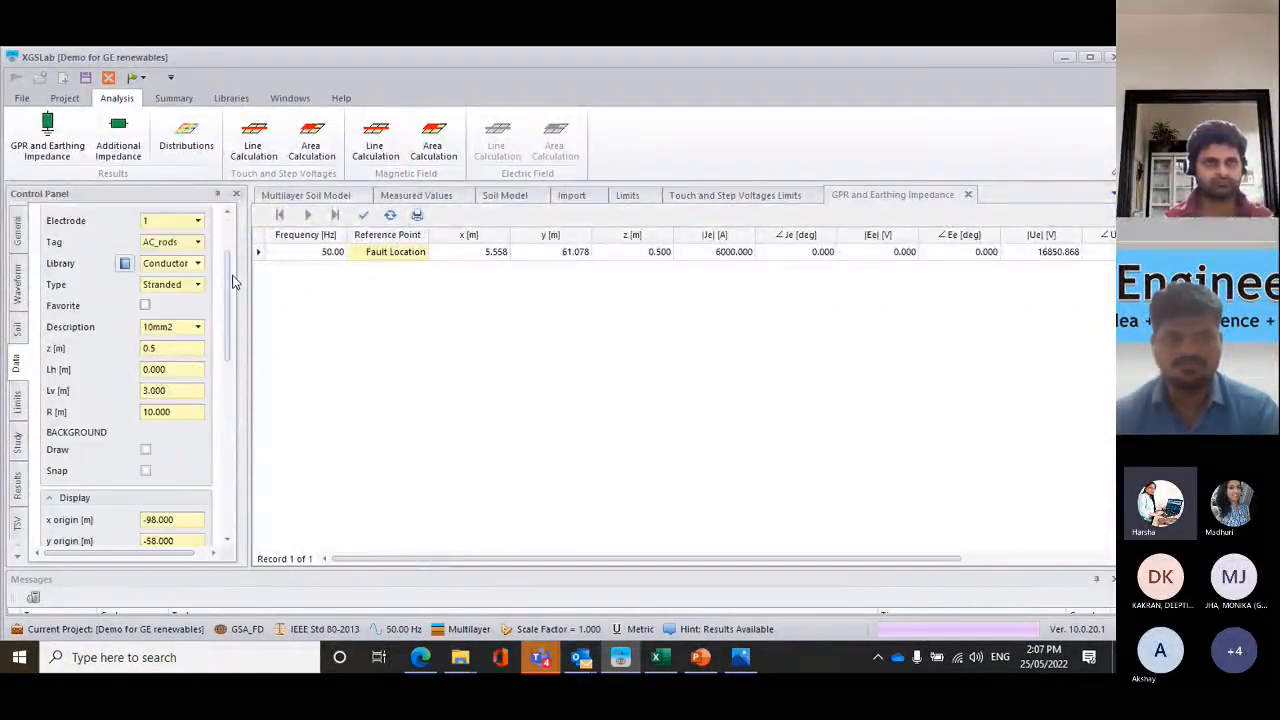
{"action": "scroll", "coordinate": [232, 282], "scroll_direction": "down", "scroll_amount": 7}
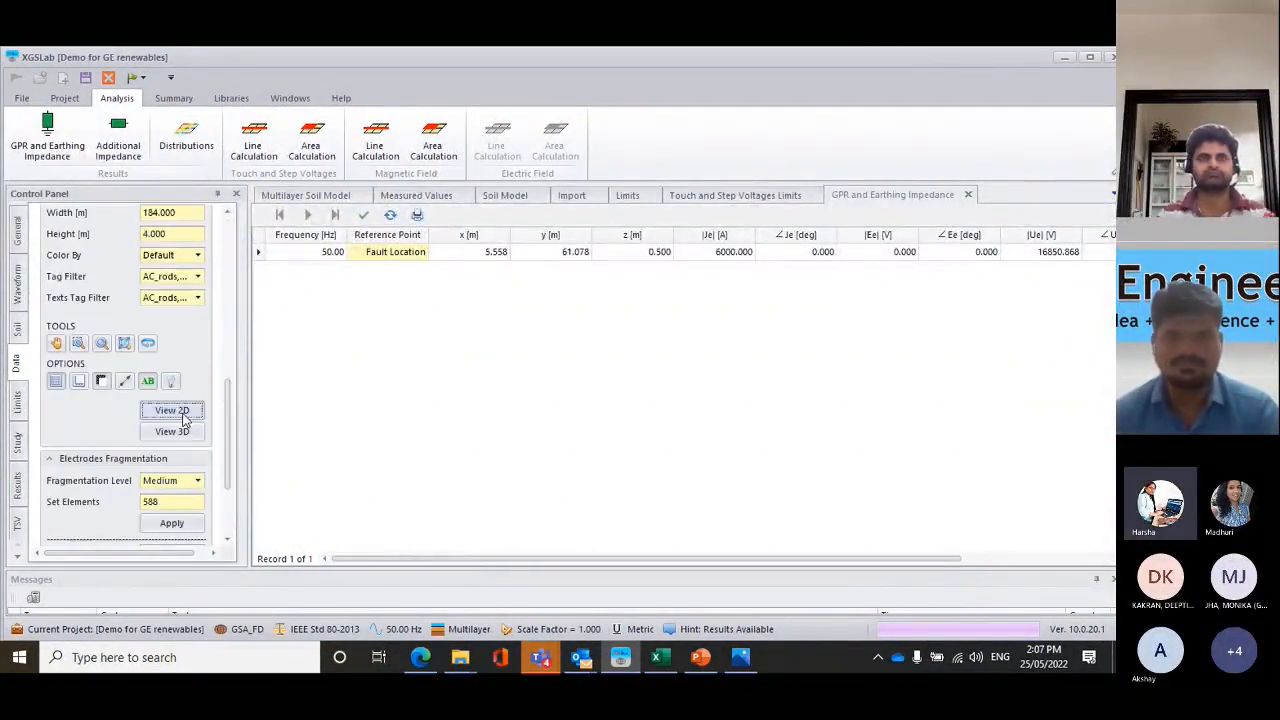
{"action": "left_click", "coordinate": [183, 412]}
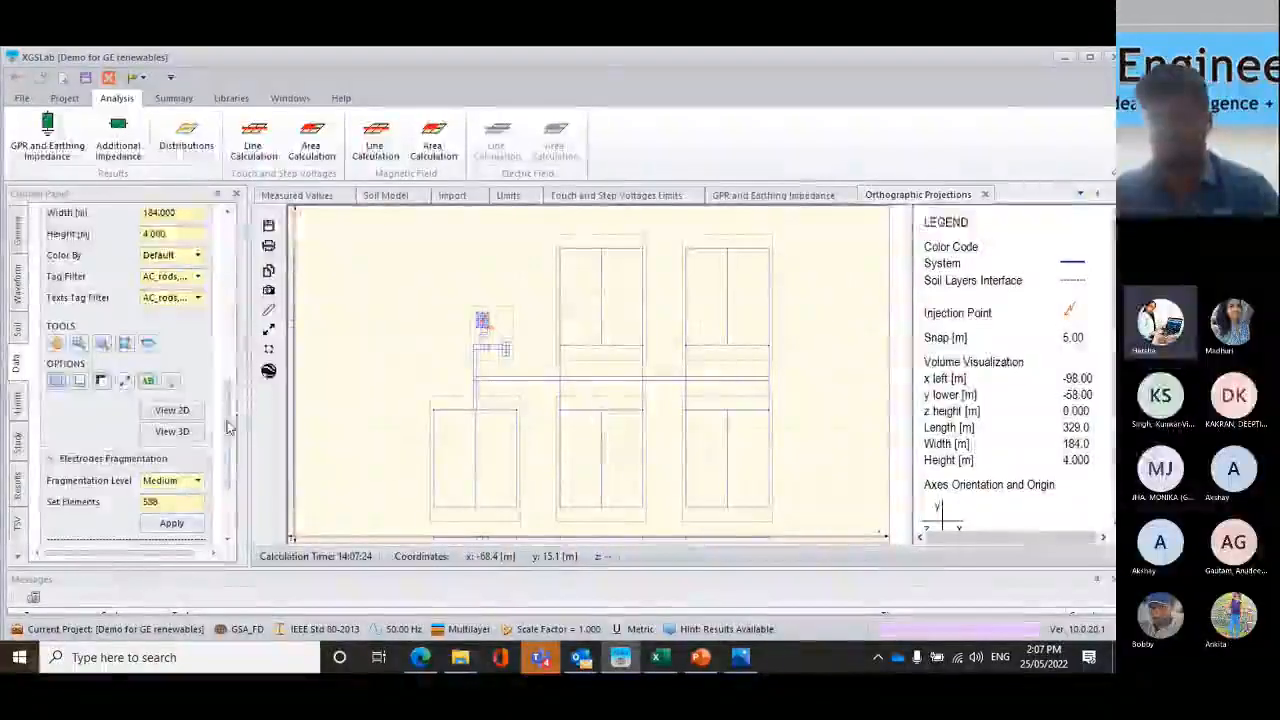
Place a reference point graphically on the lower conductor of the upper middle grid, at x about 79.8 m, and name it Ref1
{"action": "scroll", "coordinate": [218, 428], "scroll_direction": "up", "scroll_amount": 10}
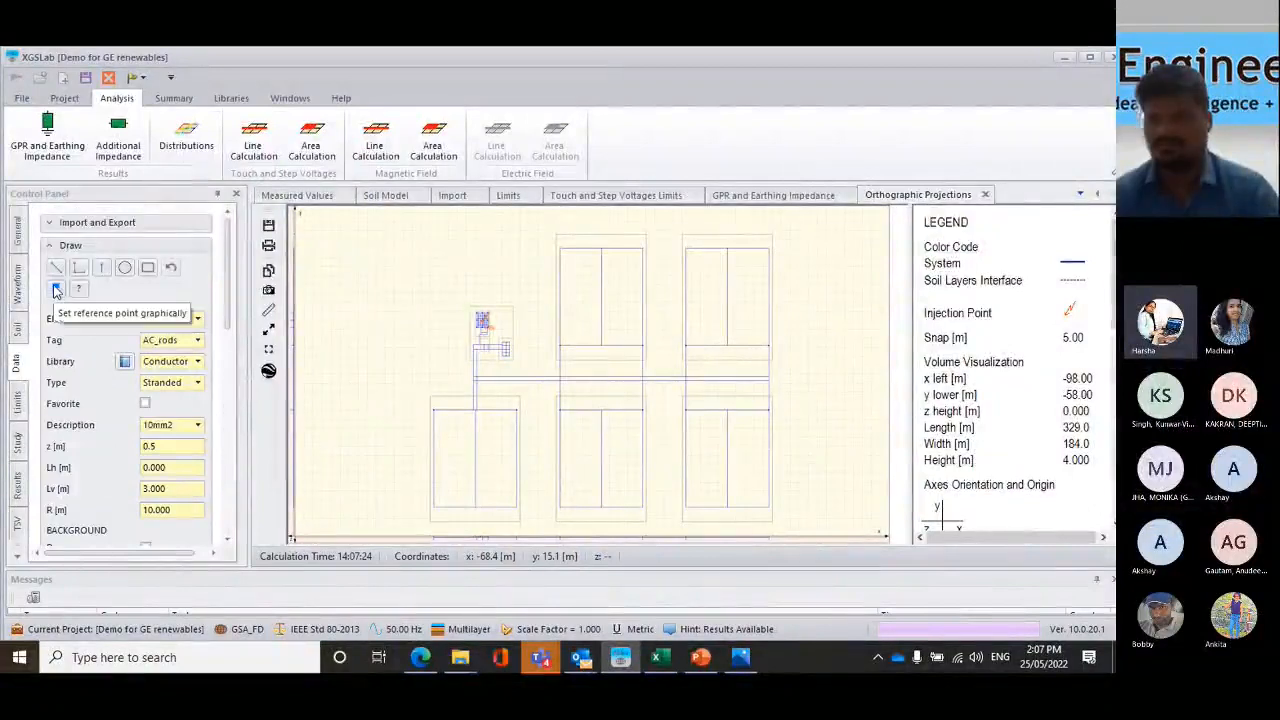
{"action": "left_click", "coordinate": [56, 289]}
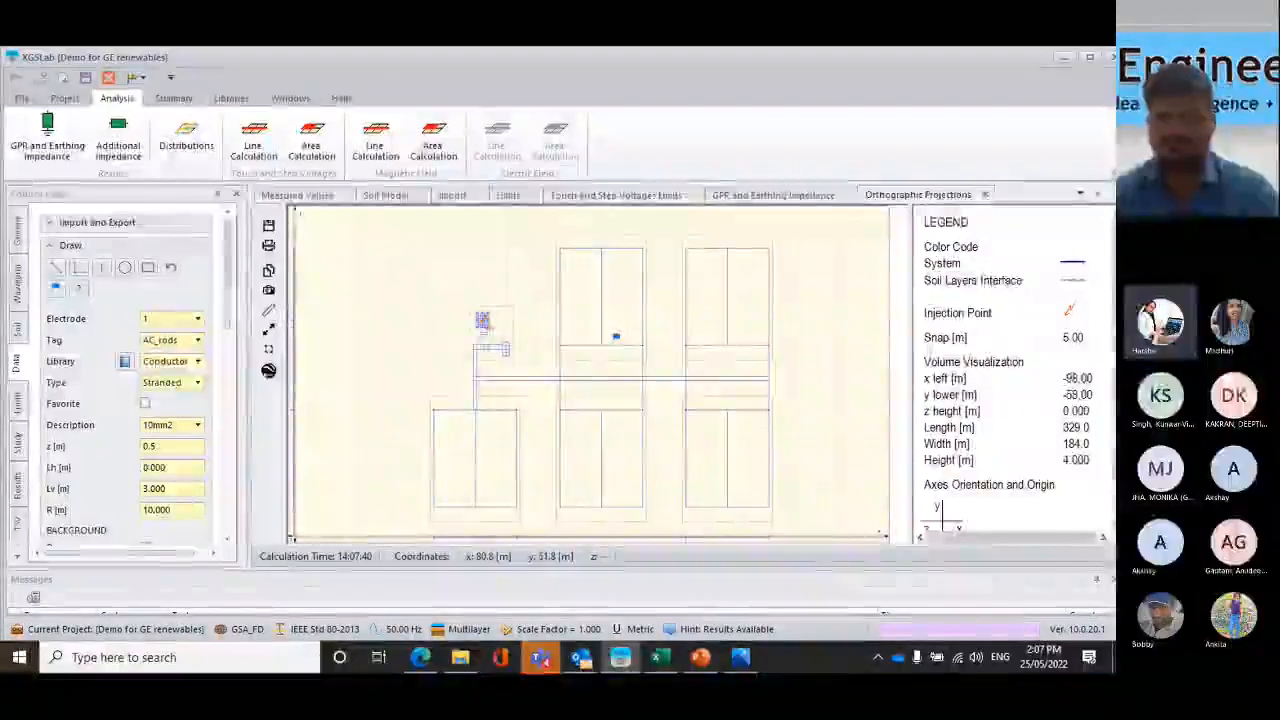
{"action": "left_click", "coordinate": [615, 340]}
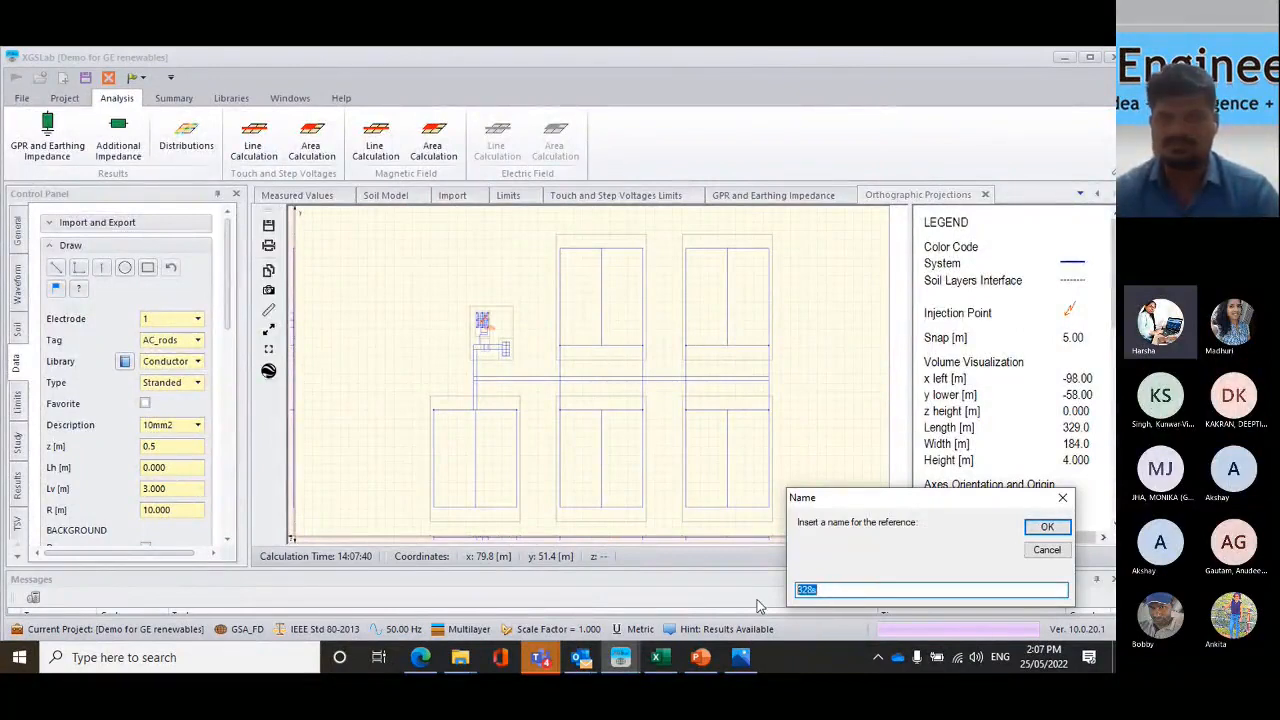
{"action": "type", "text": "Ref 1"}
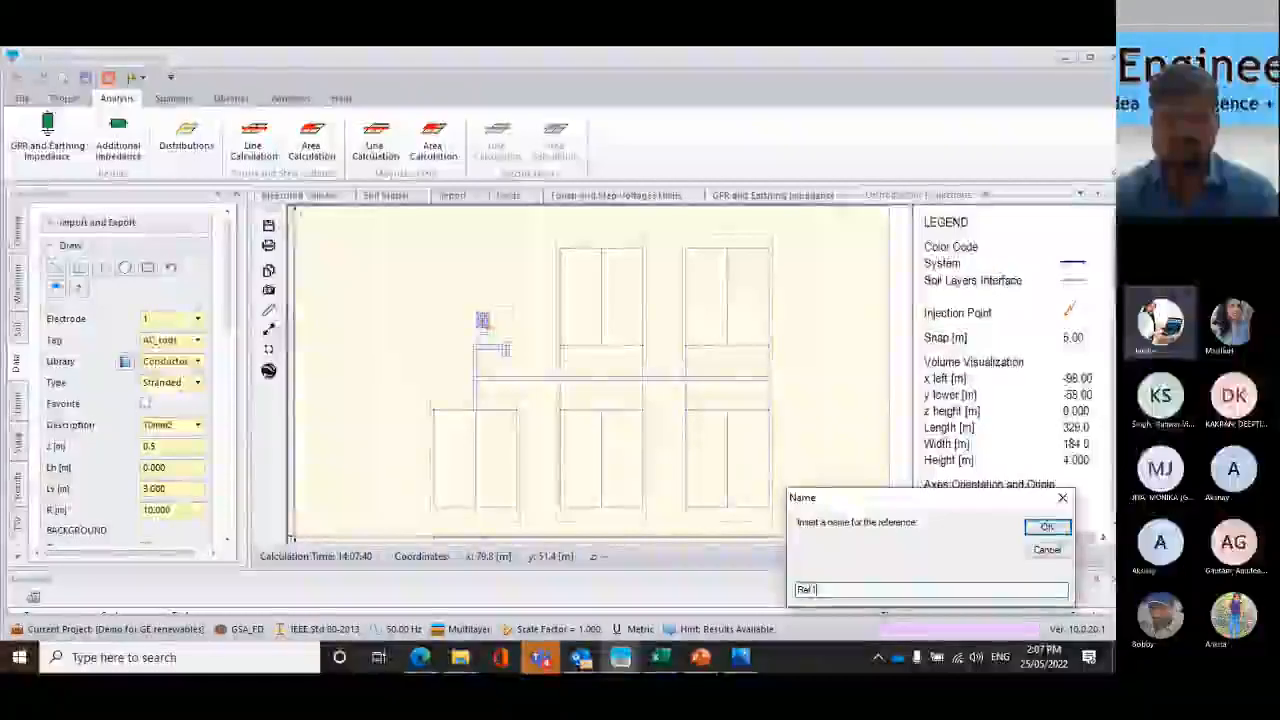
{"action": "left_click", "coordinate": [1047, 527]}
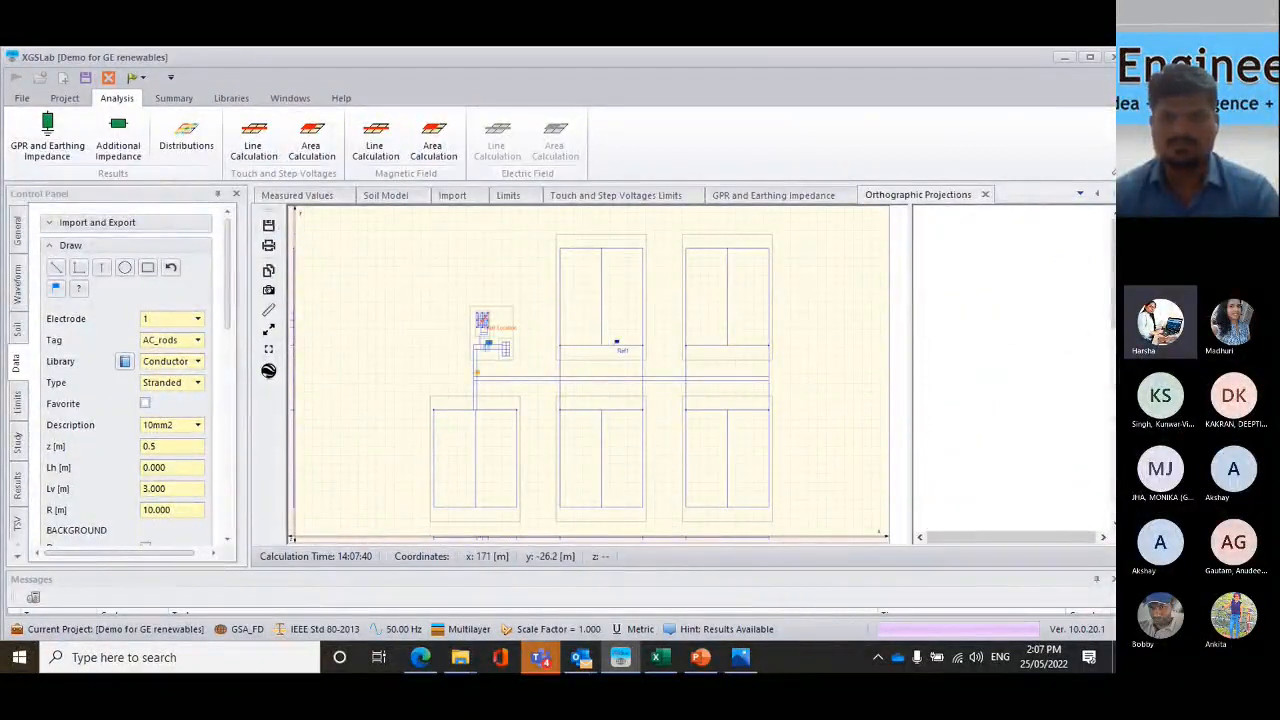
Regenerate the GPR and Earthing Impedance results to include the Ref1 reference point
{"action": "left_click", "coordinate": [787, 200]}
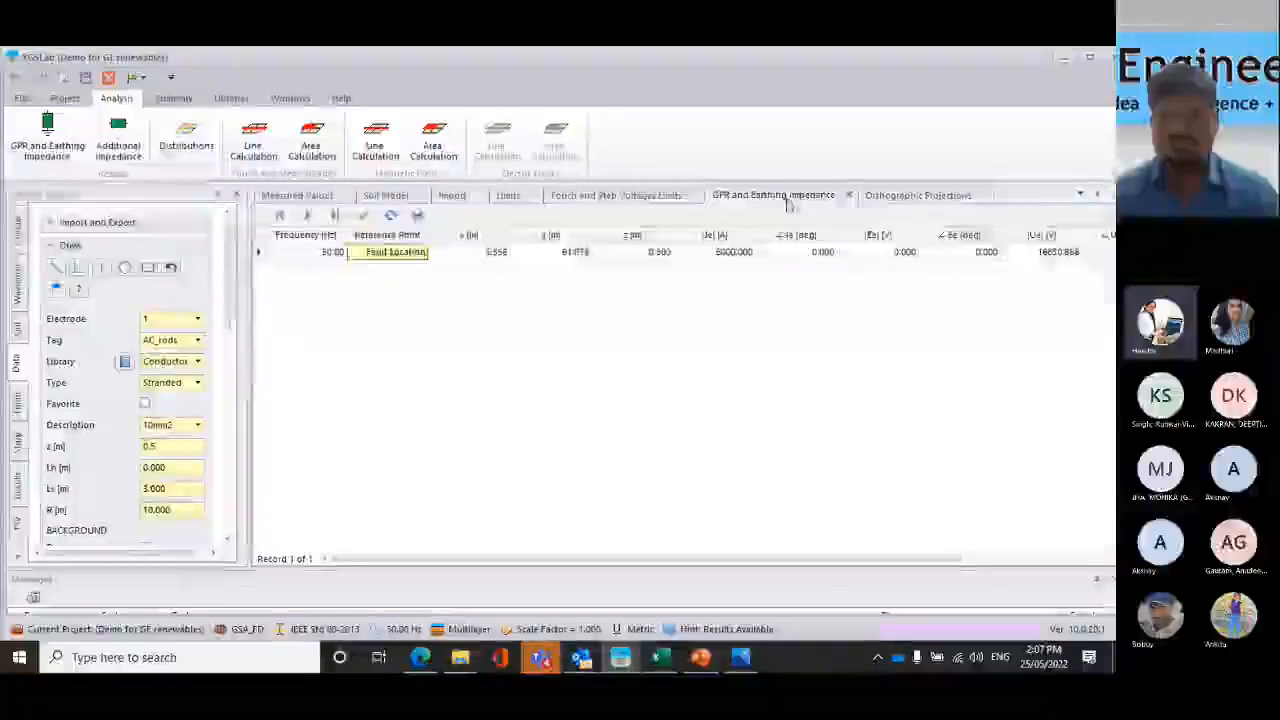
{"action": "left_click", "coordinate": [884, 199]}
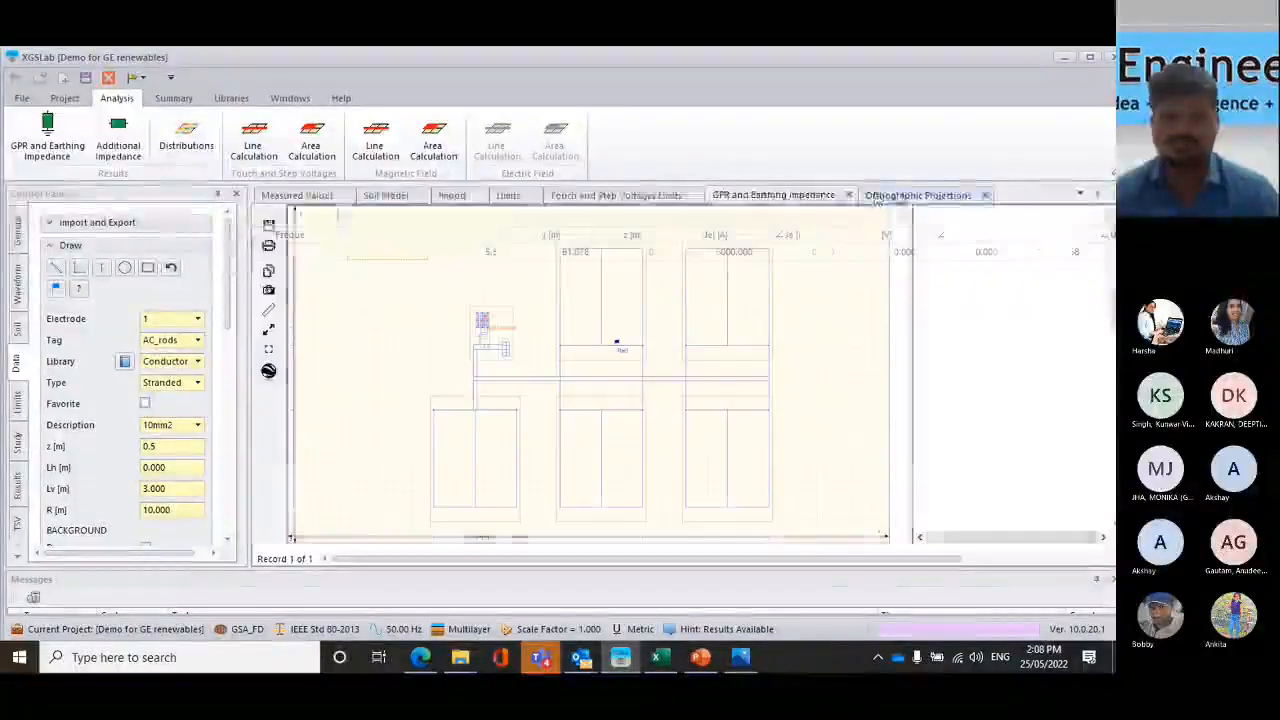
{"action": "left_click", "coordinate": [770, 199]}
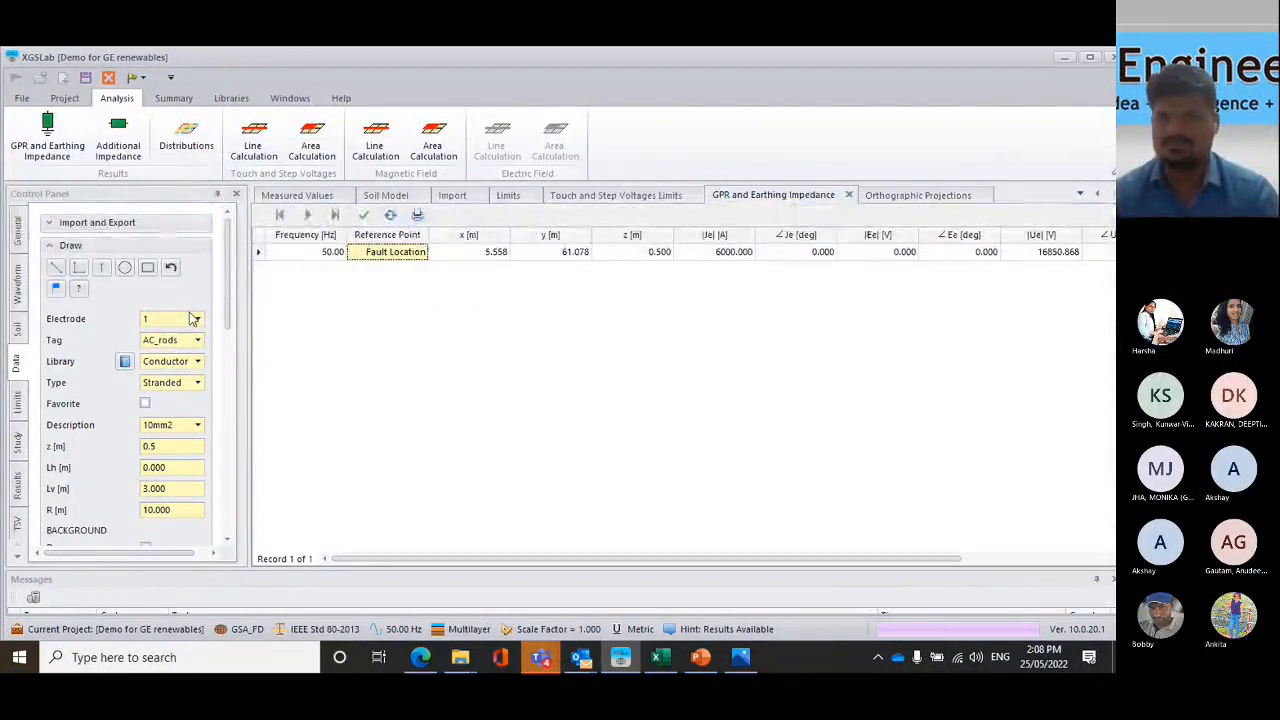
{"action": "scroll", "coordinate": [224, 307], "scroll_direction": "down", "scroll_amount": 10}
{"action": "scroll", "coordinate": [224, 307], "scroll_direction": "up", "scroll_amount": 10}
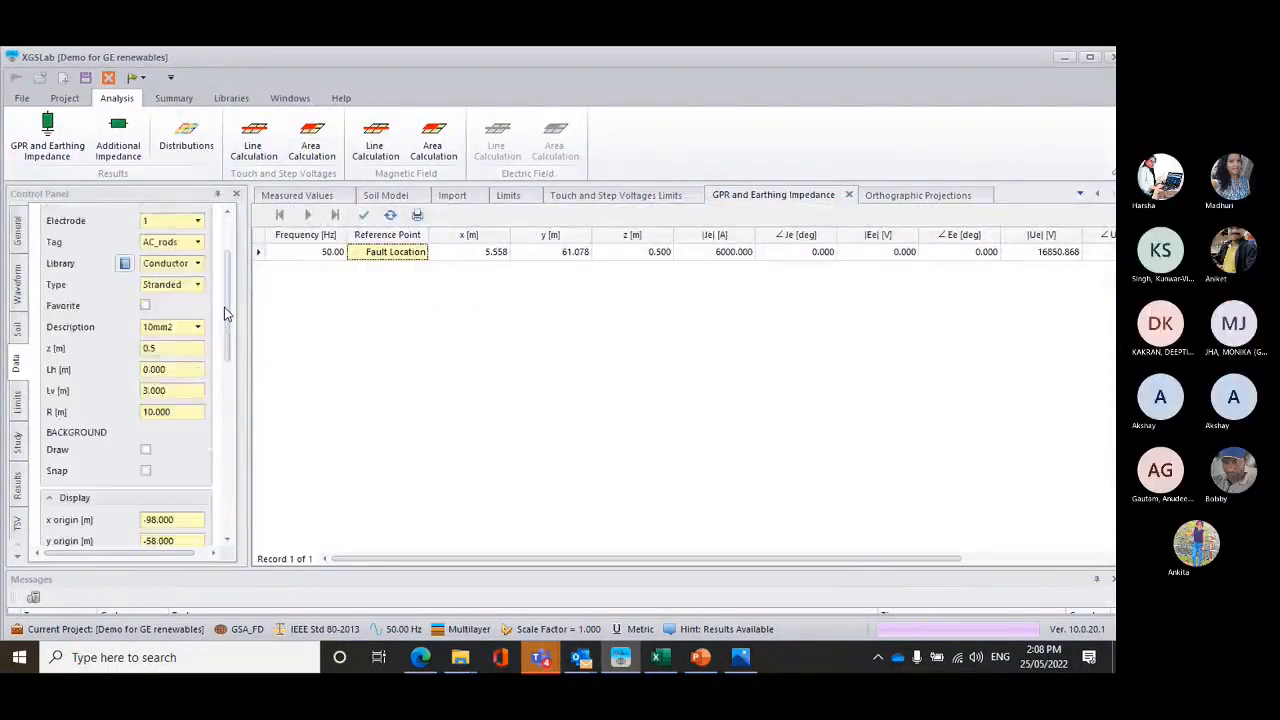
{"action": "left_click", "coordinate": [47, 133]}
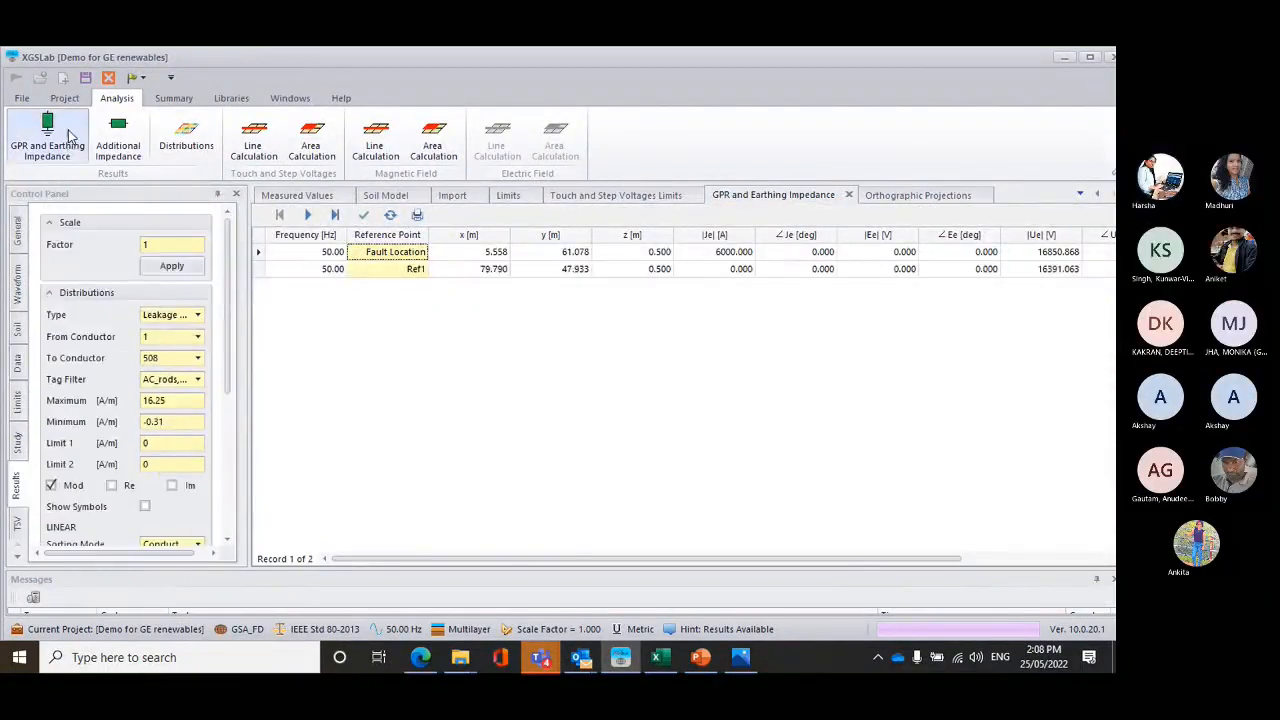
{"action": "left_click", "coordinate": [68, 98]}
{"action": "left_click", "coordinate": [953, 124]}
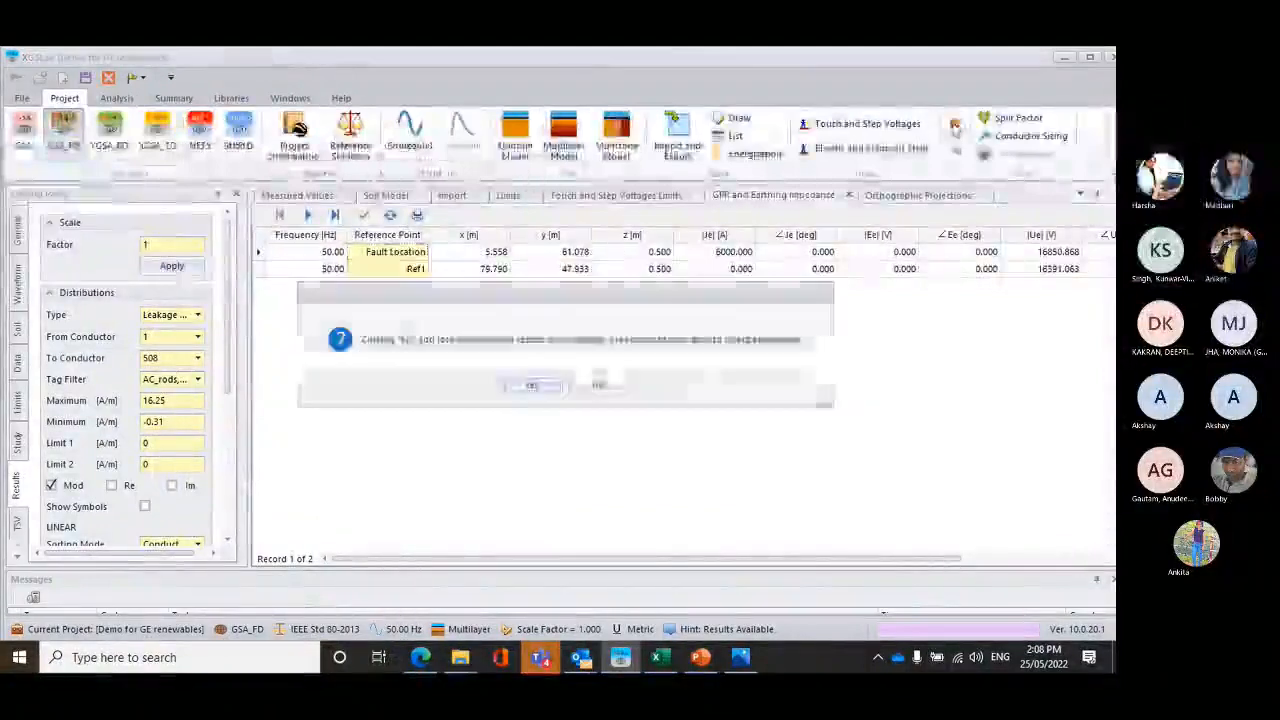
{"action": "left_click", "coordinate": [600, 389]}
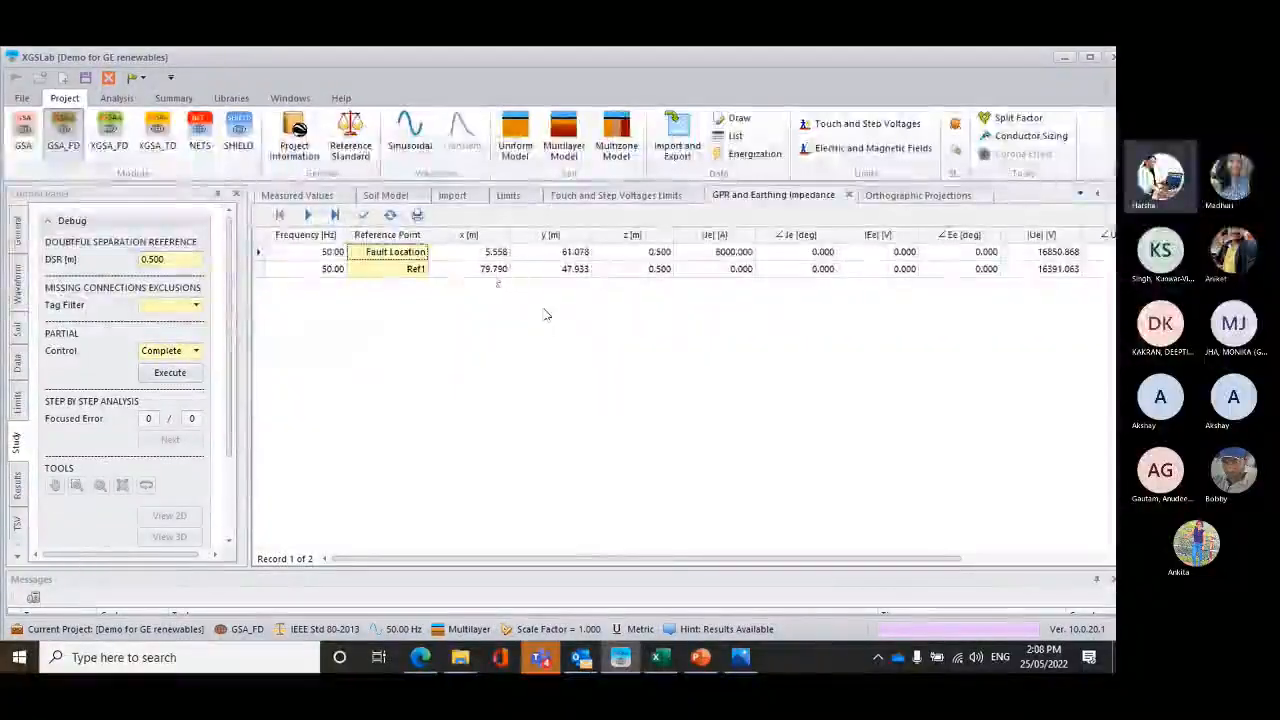
Compare the potential and impedance columns of the Fault Location and Ref1 reference points
{"action": "left_click_drag", "start_coordinate": [674, 560], "coordinate": [828, 562]}
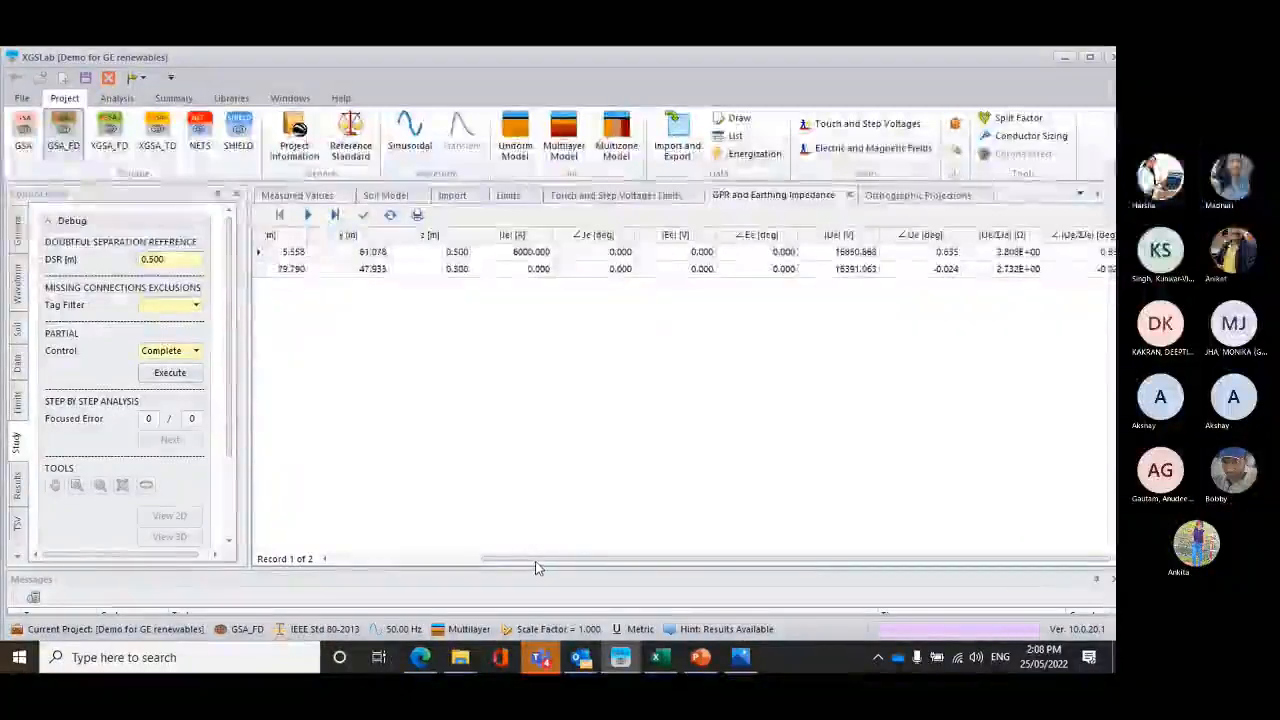
{"action": "left_click_drag", "start_coordinate": [535, 566], "coordinate": [358, 568]}
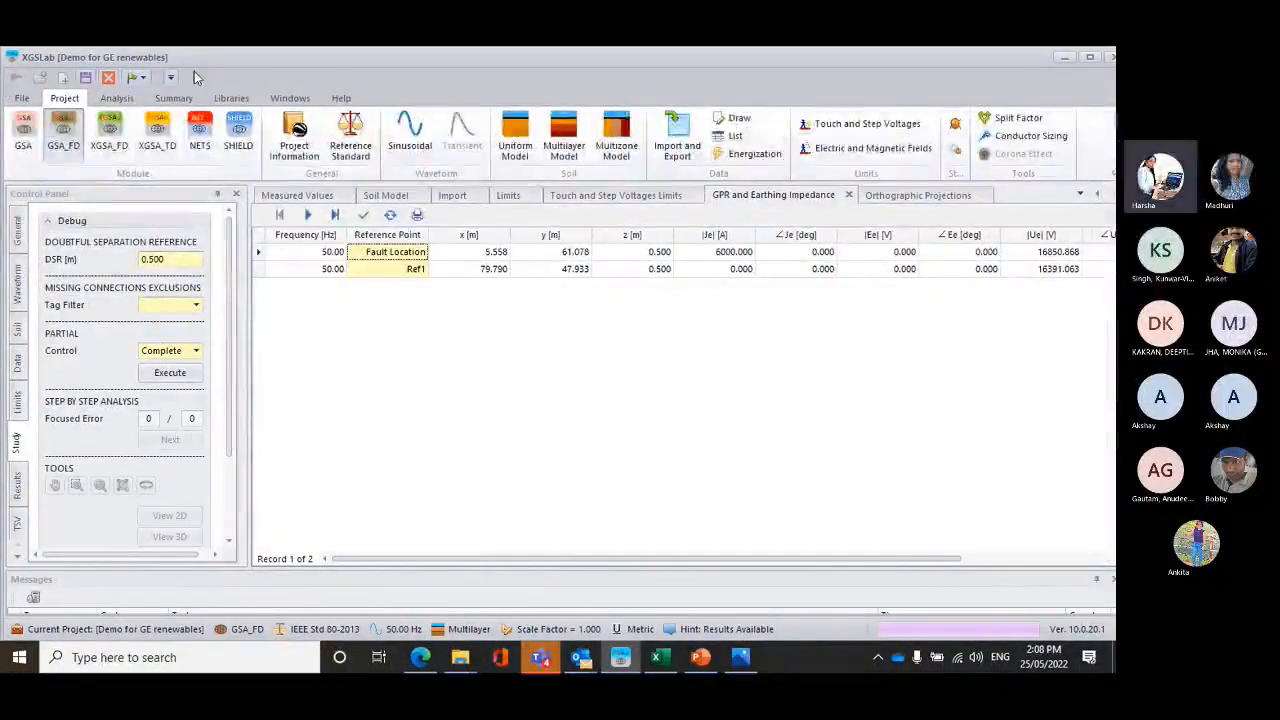
Set the distribution type to Potential and plot its linear 1D view for conductors 1 to 508
{"action": "left_click", "coordinate": [116, 98]}
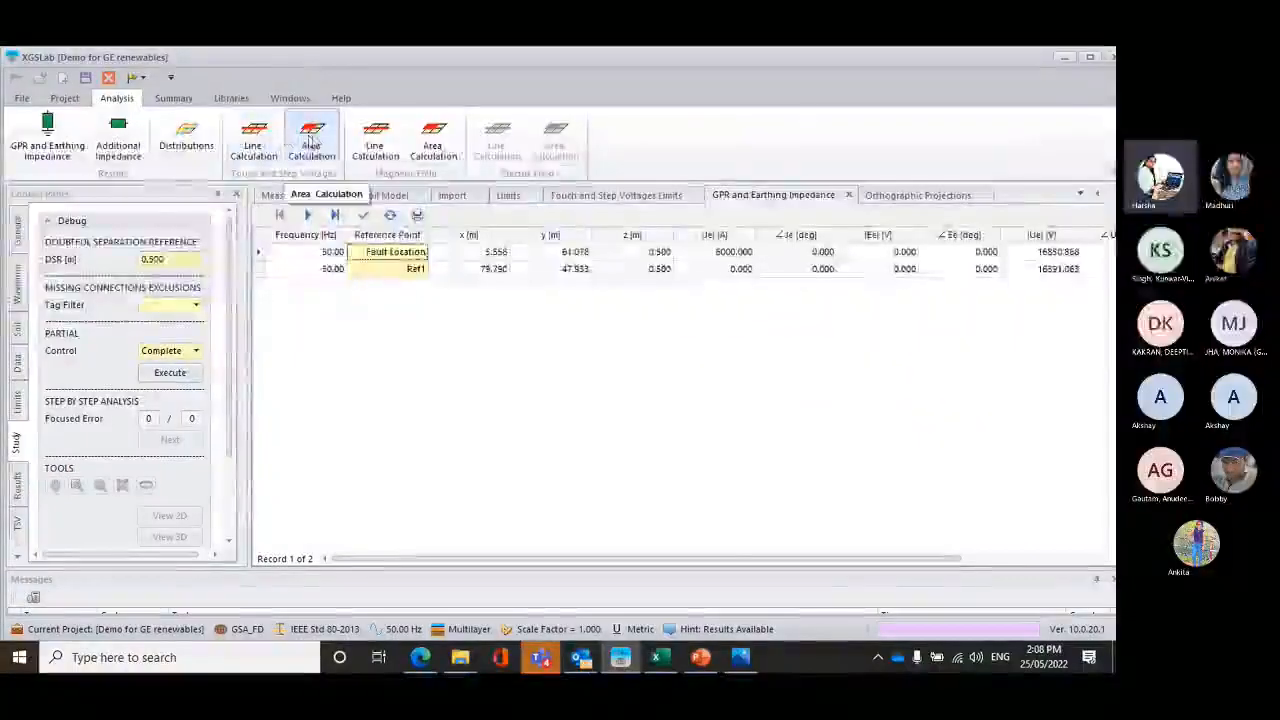
{"action": "left_click", "coordinate": [185, 140]}
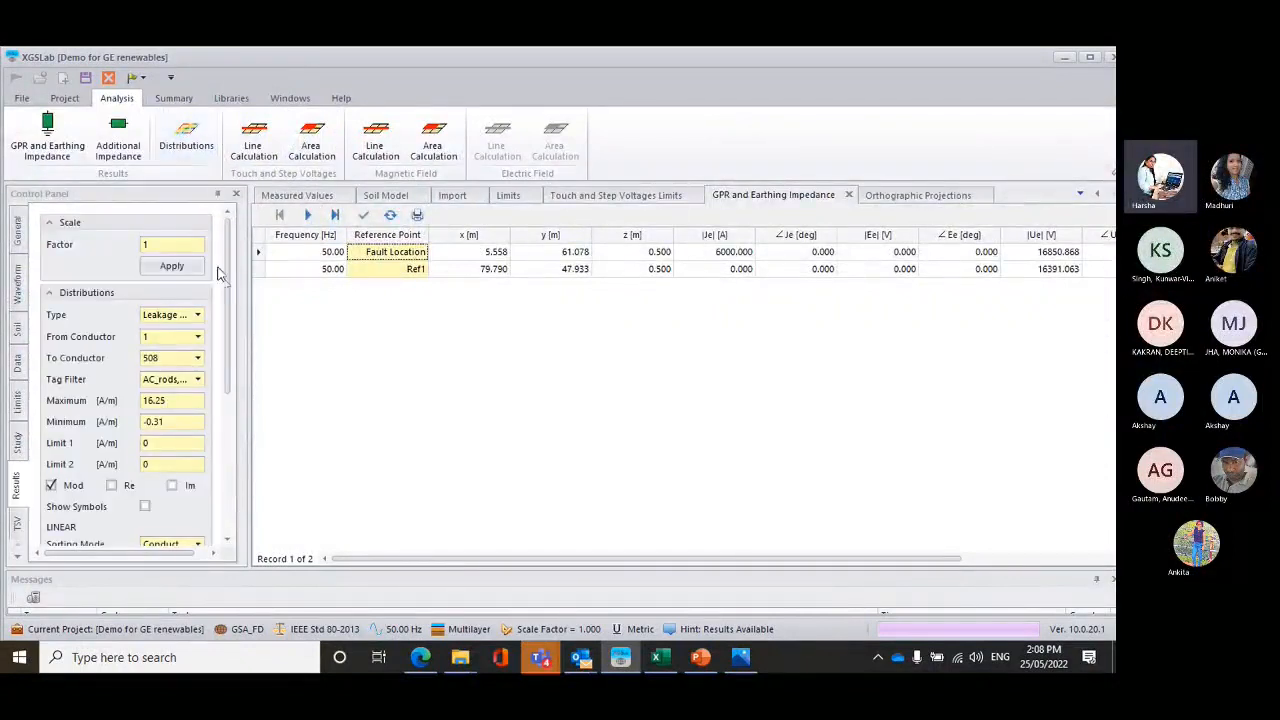
{"action": "left_click", "coordinate": [172, 316]}
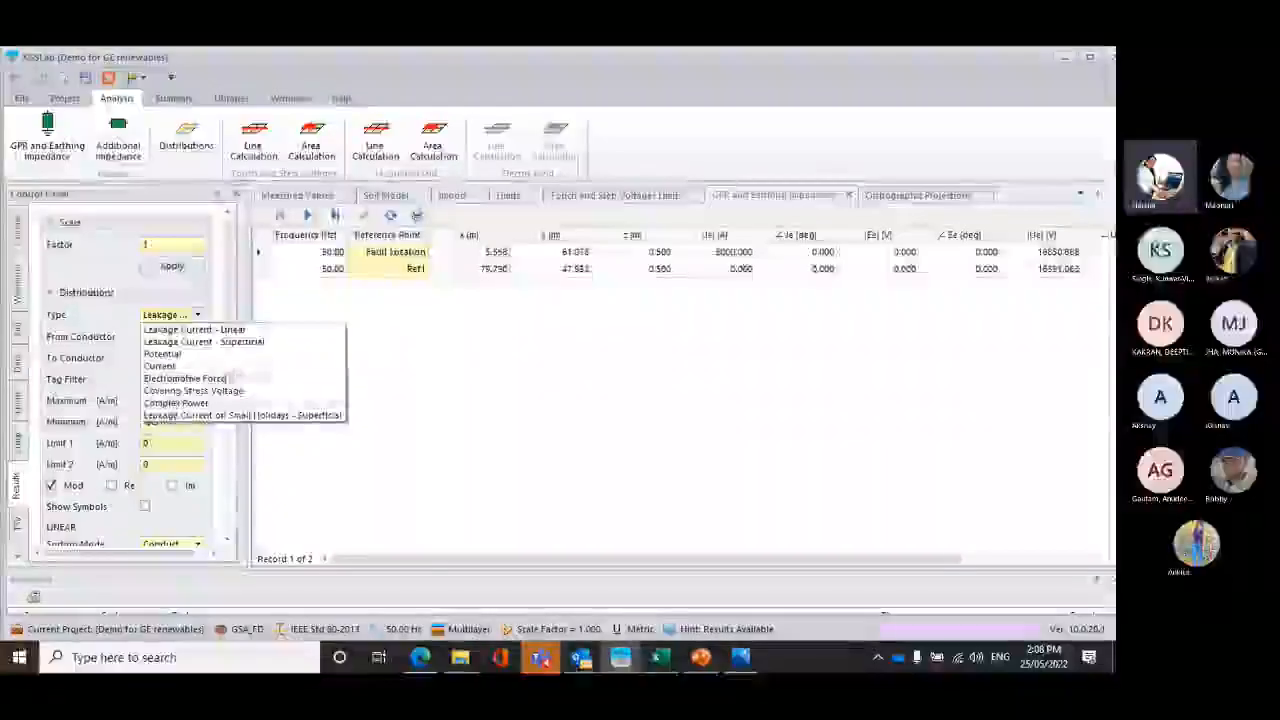
{"action": "left_click", "coordinate": [184, 356]}
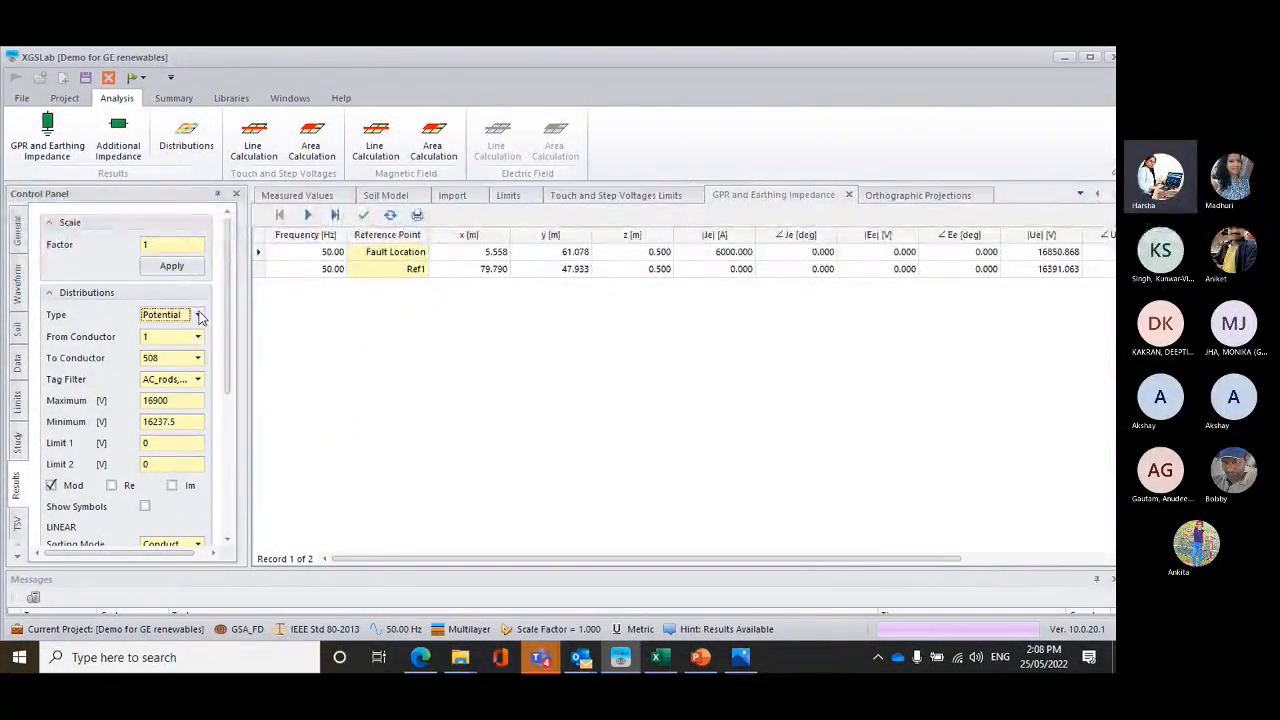
{"action": "scroll", "coordinate": [225, 380], "scroll_direction": "down", "scroll_amount": 3}
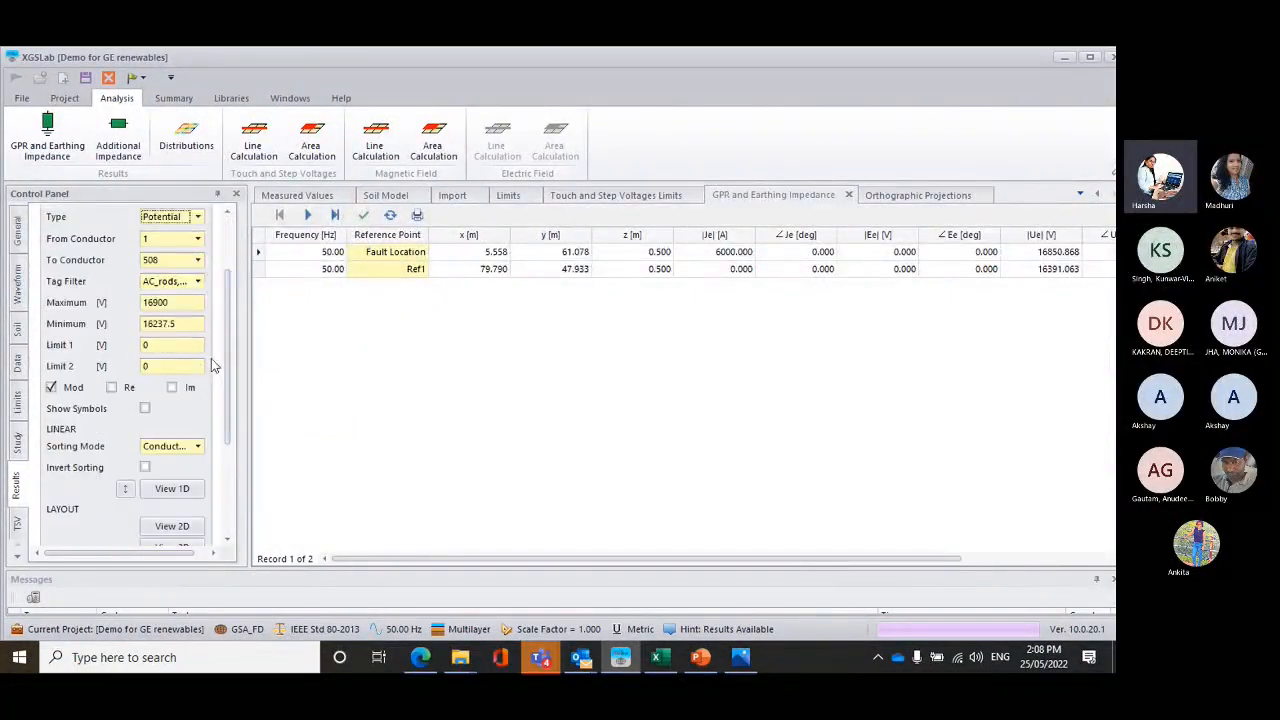
{"action": "scroll", "coordinate": [211, 358], "scroll_direction": "down", "scroll_amount": 3}
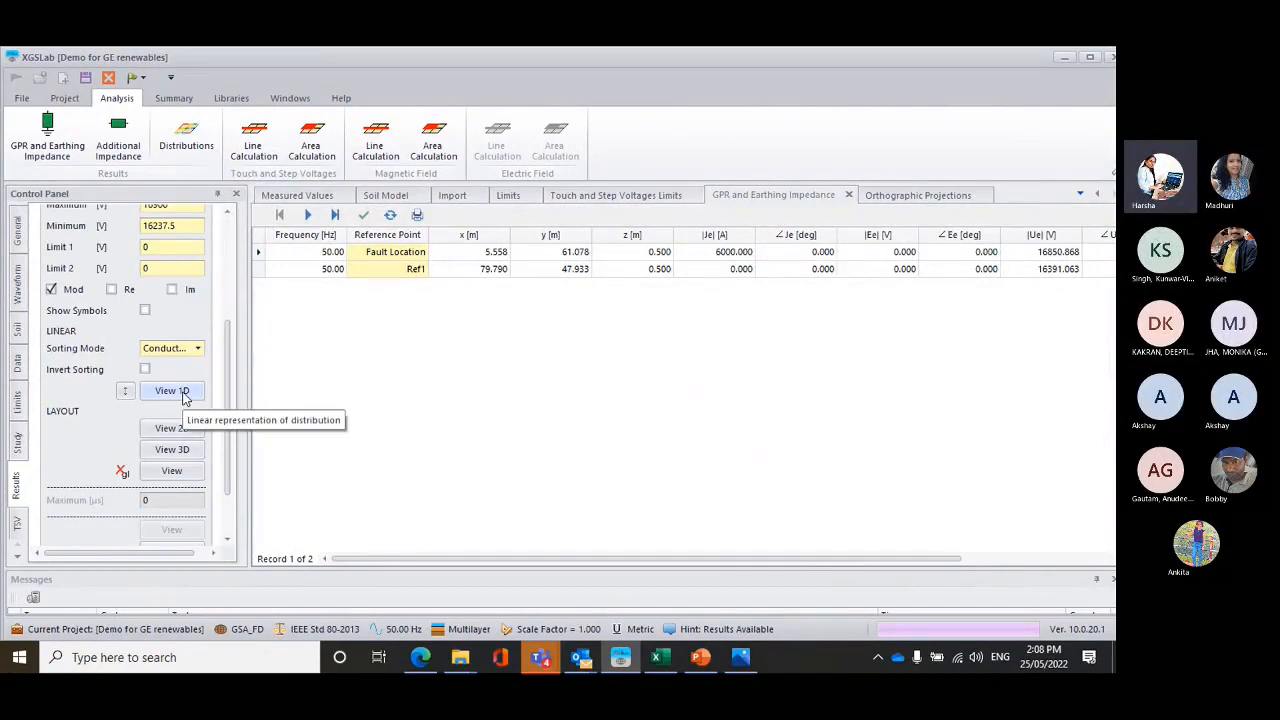
{"action": "left_click", "coordinate": [172, 391]}
Add a label titled Max to the 1D potential curve on EHV conductor 444, at length 1998 m
{"action": "mouse_move", "coordinate": [420, 340]}
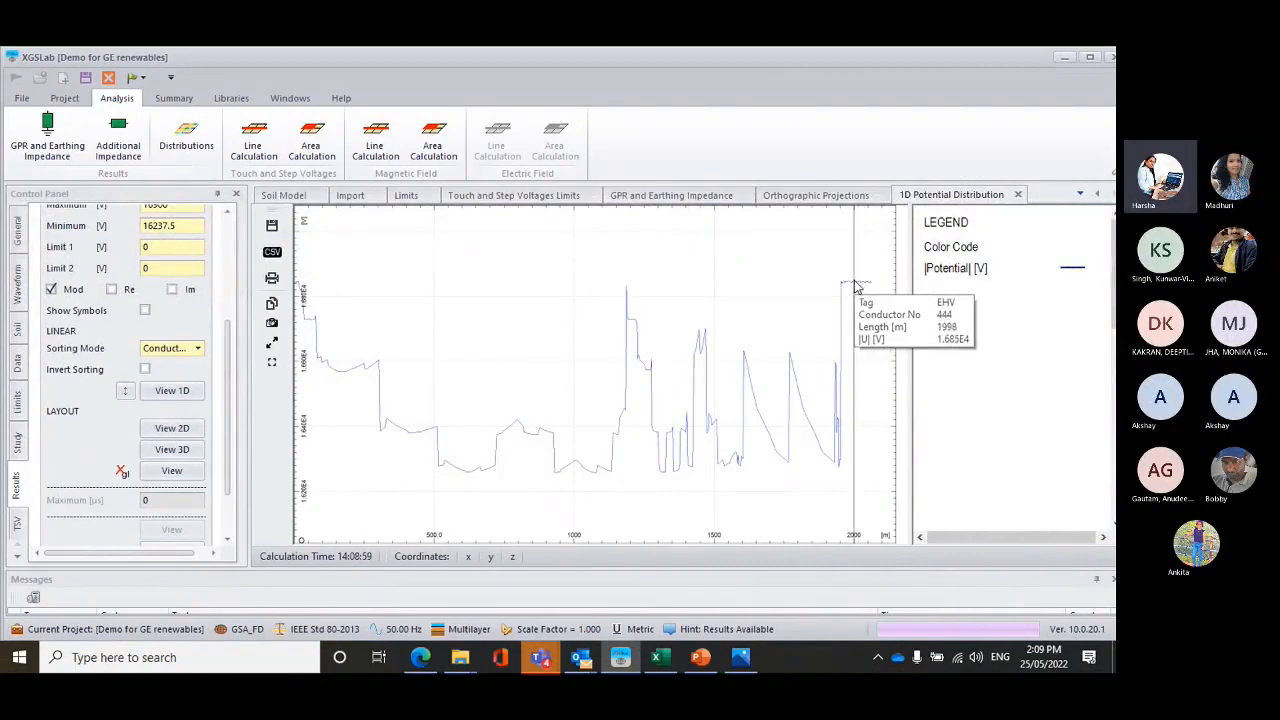
{"action": "left_click", "coordinate": [855, 287]}
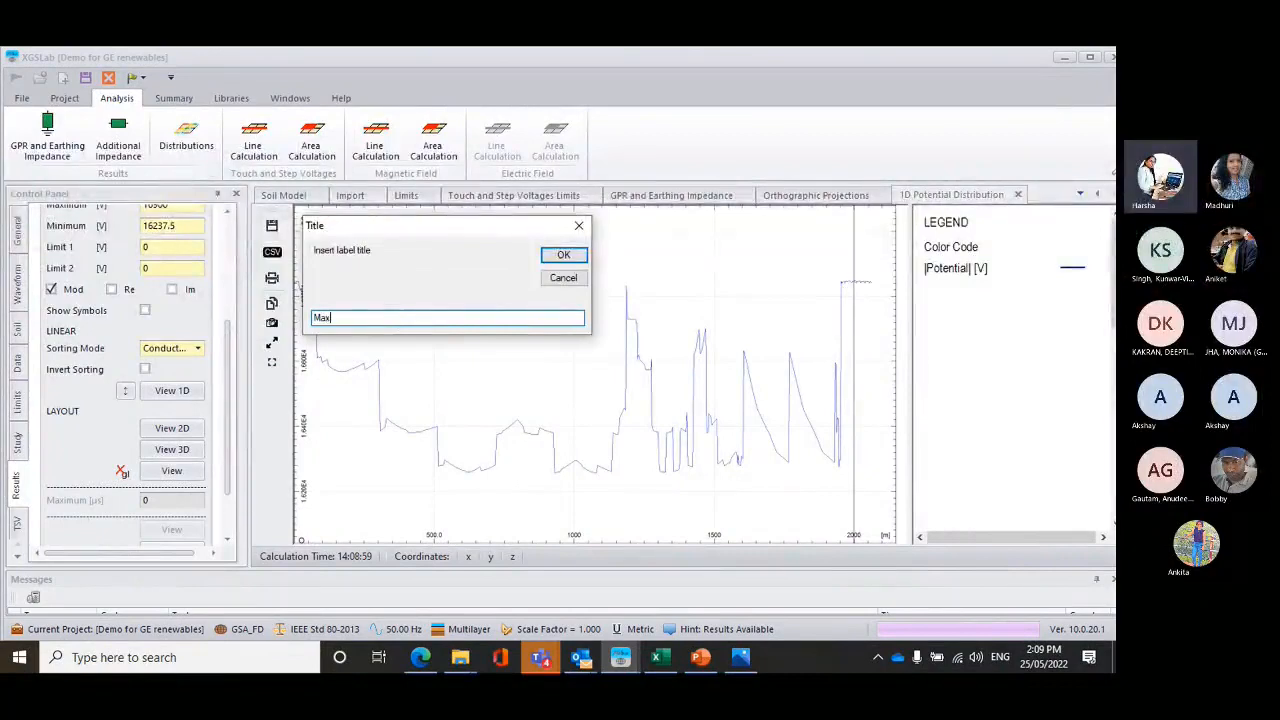
{"action": "left_click", "coordinate": [557, 254]}
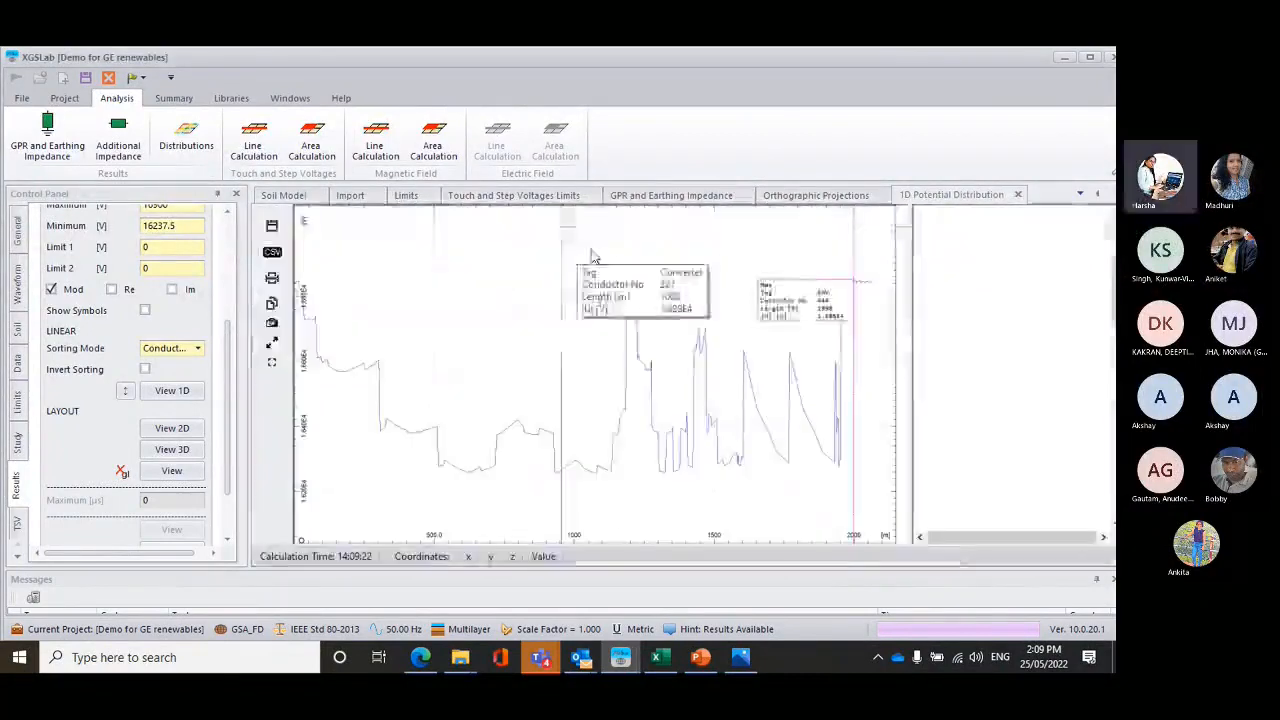
Place the Max label beside the peak and save the plot as an image captioned 1D Potential Distribution
{"action": "left_click", "coordinate": [808, 308]}
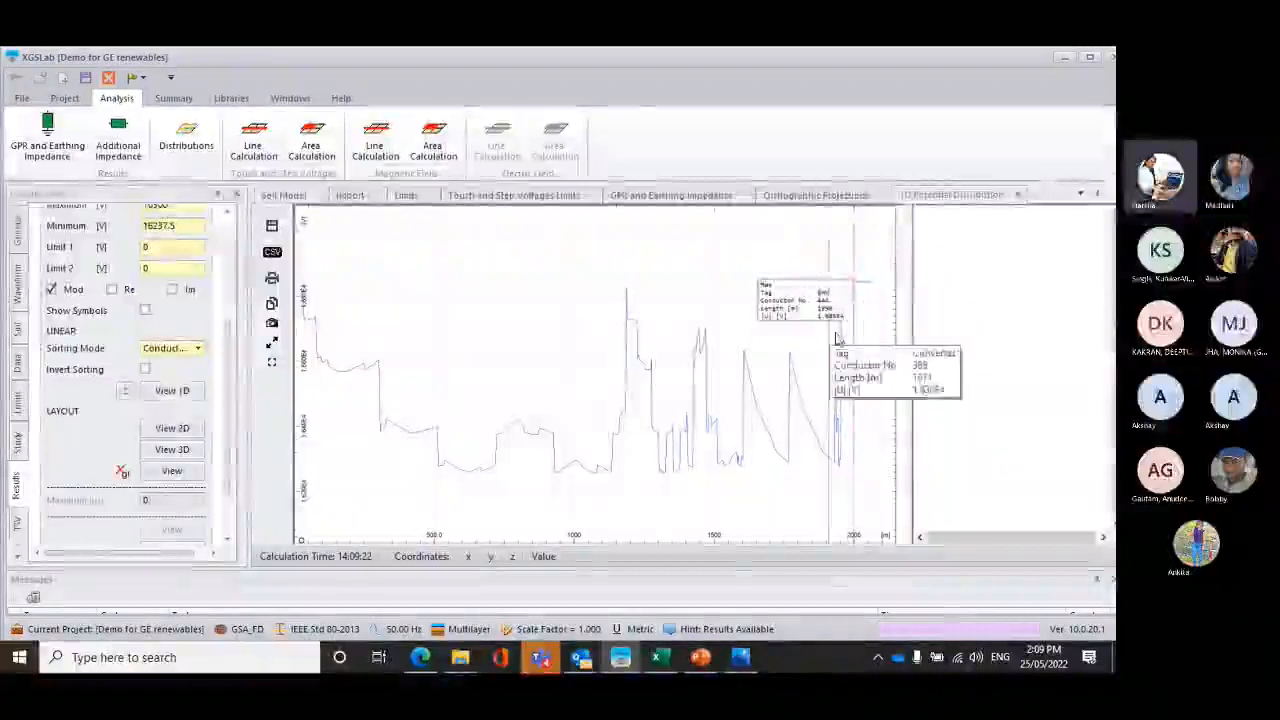
{"action": "left_click", "coordinate": [271, 323]}
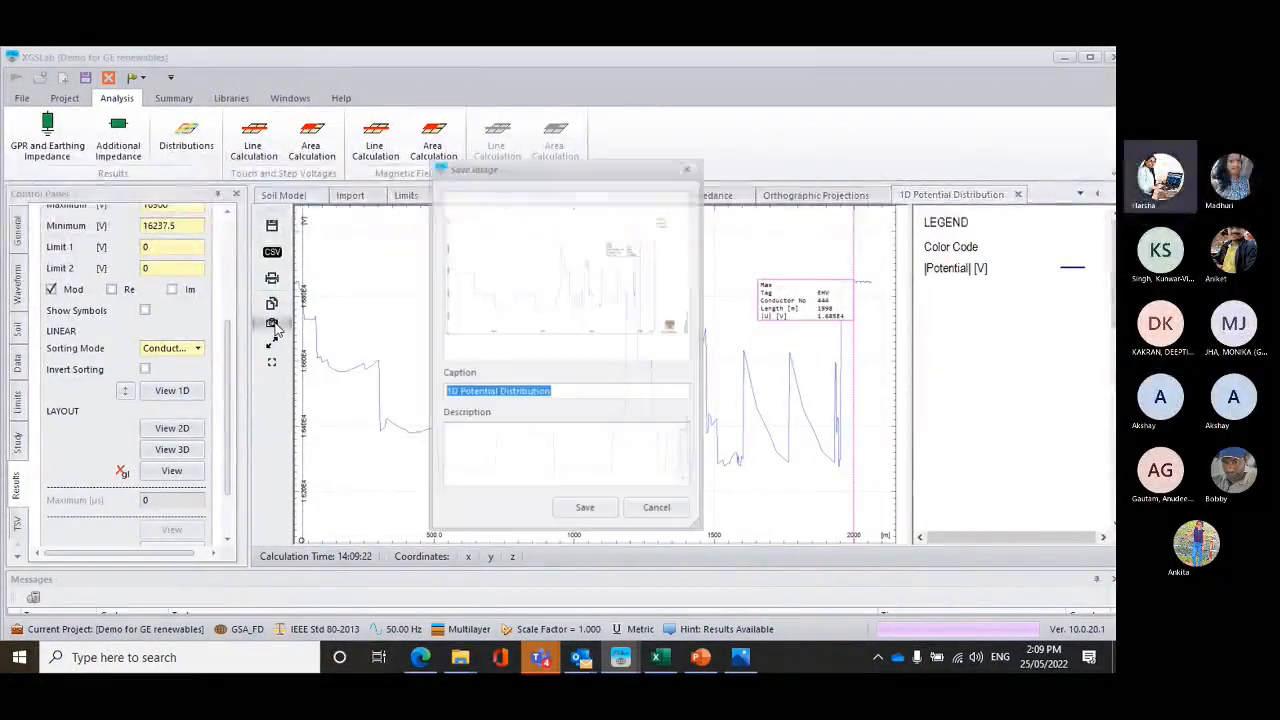
{"action": "left_click", "coordinate": [584, 508]}
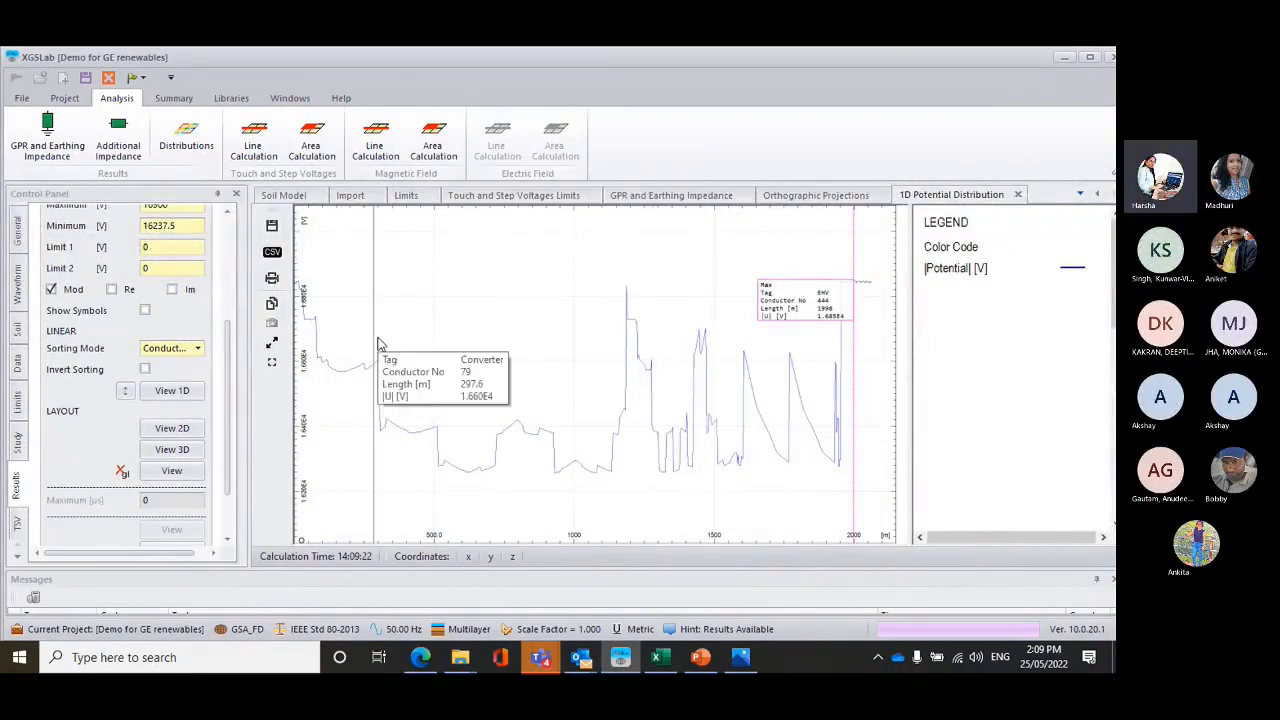
{"action": "left_click", "coordinate": [271, 252]}
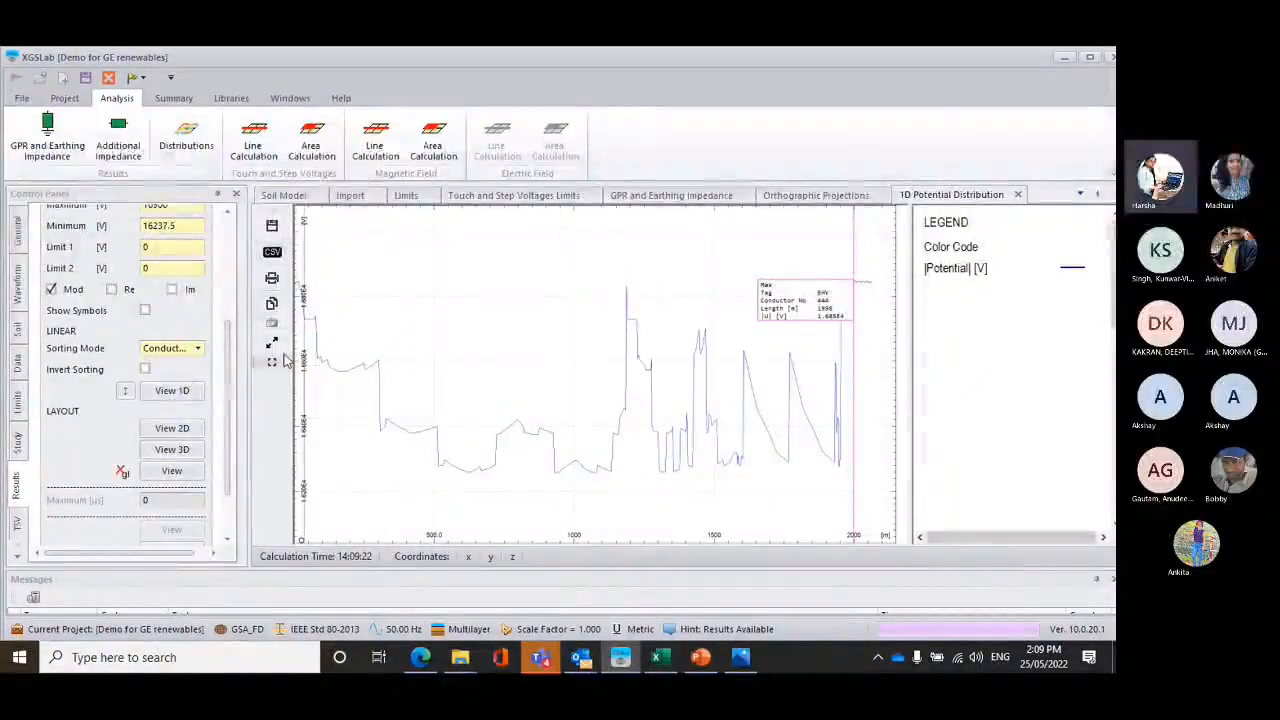
Plot the potential distribution in the 2D layout view and examine its colour ranges, actual range and individual conductor potentials
{"action": "left_click", "coordinate": [172, 428]}
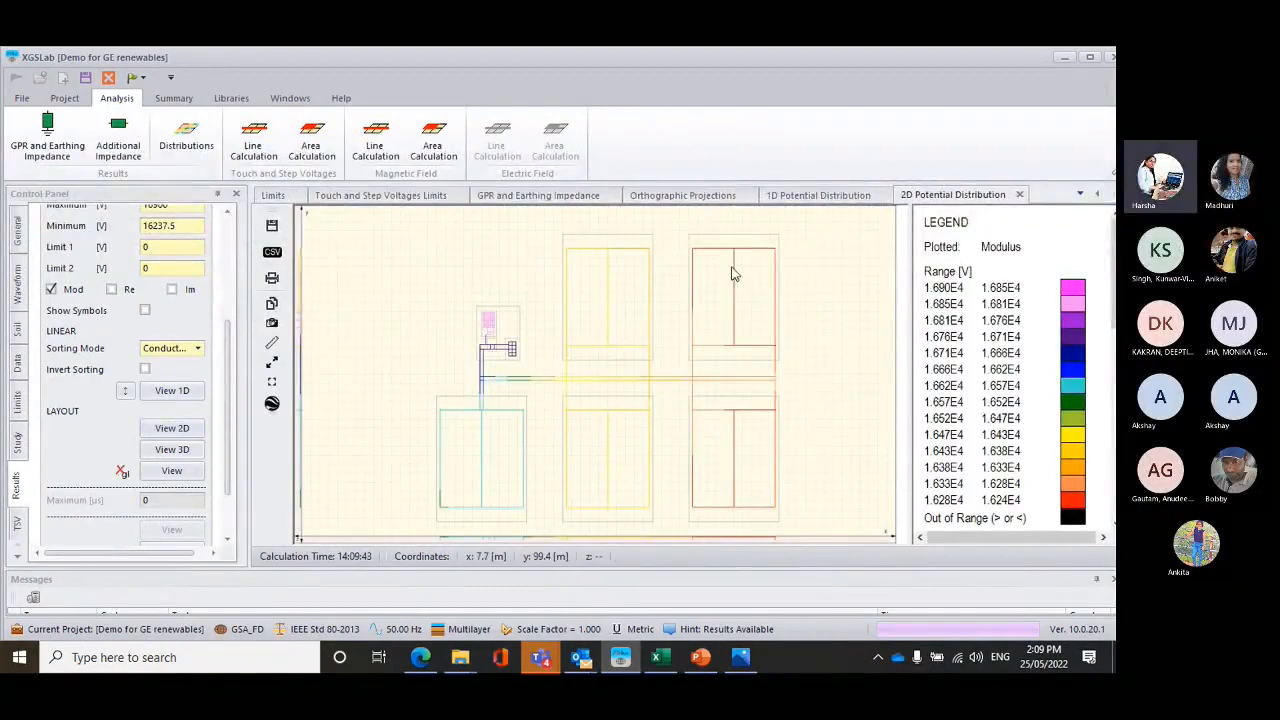
{"action": "scroll", "coordinate": [1028, 340], "scroll_direction": "down", "scroll_amount": 3}
{"action": "scroll", "coordinate": [1028, 340], "scroll_direction": "up", "scroll_amount": 3}
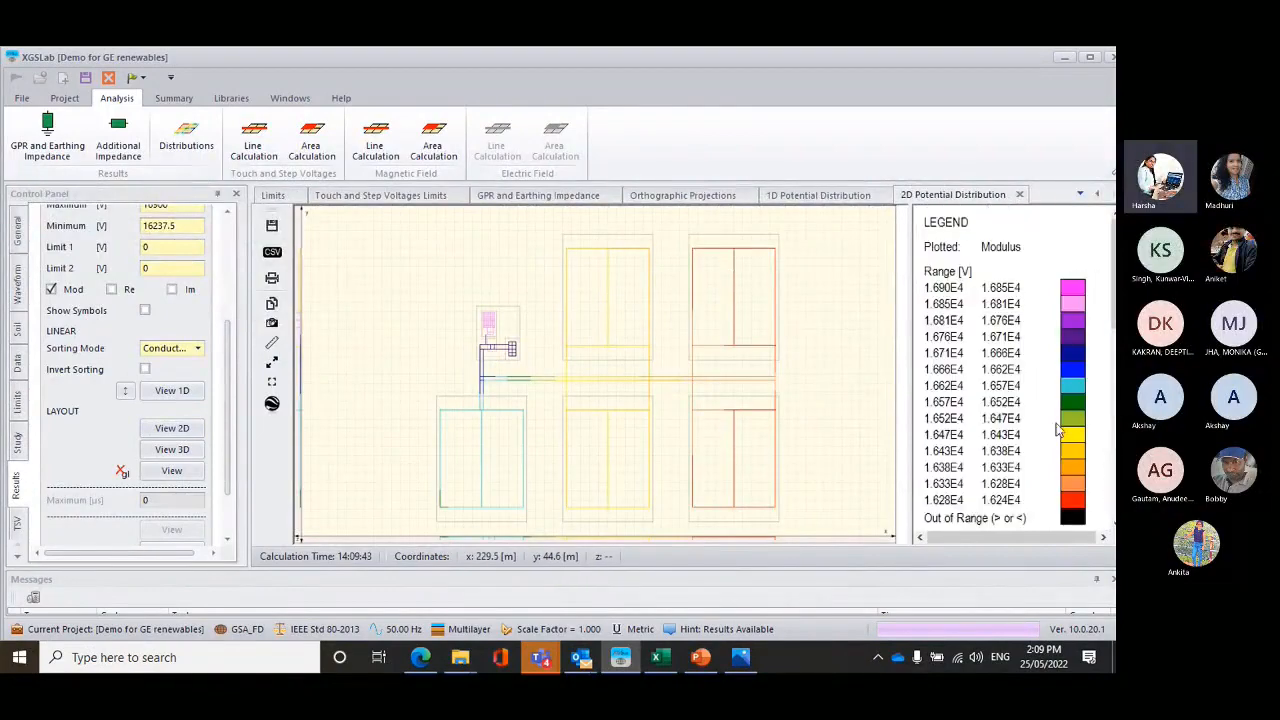
{"action": "scroll", "coordinate": [1058, 430], "scroll_direction": "down", "scroll_amount": 3}
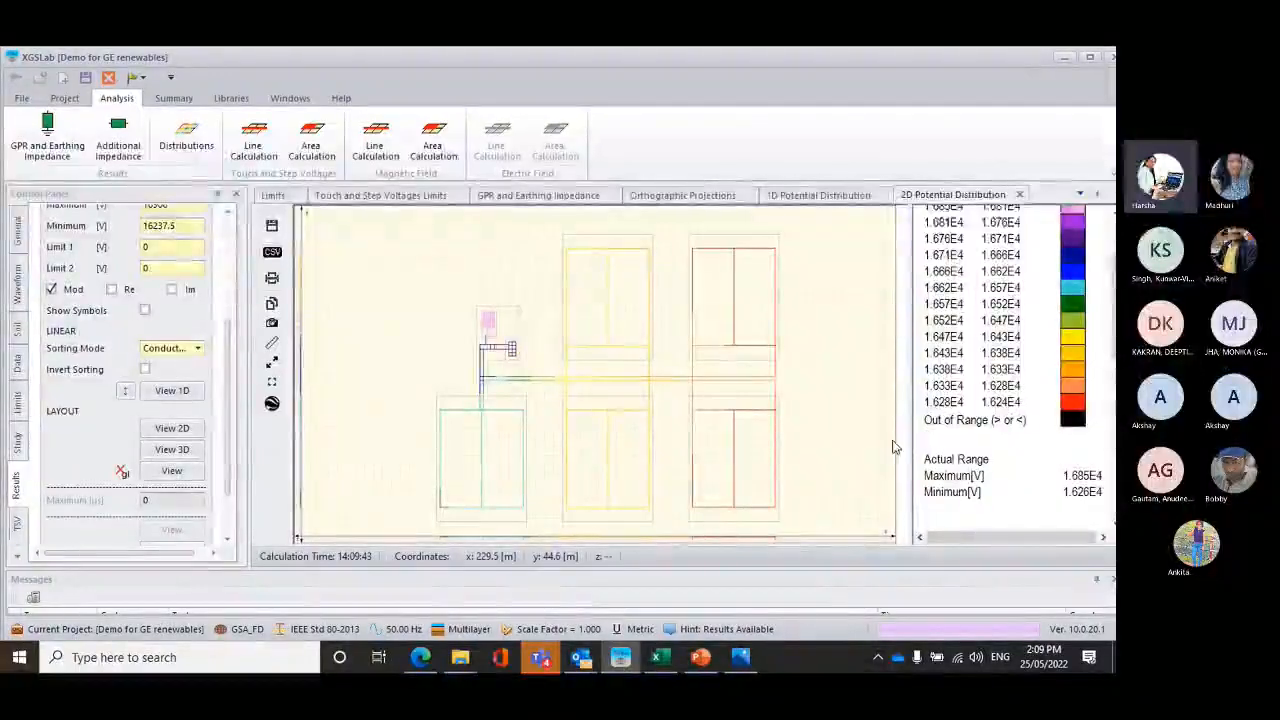
{"action": "scroll", "coordinate": [990, 387], "scroll_direction": "up", "scroll_amount": 3}
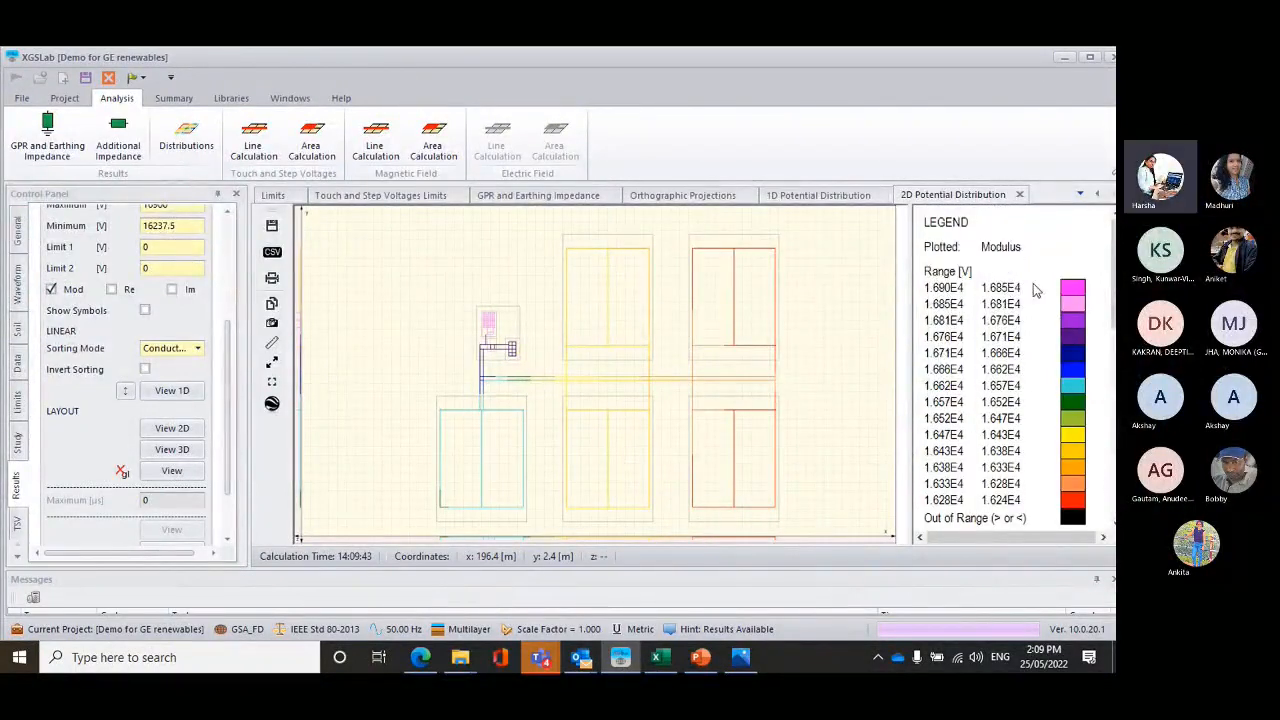
{"action": "scroll", "coordinate": [1063, 305], "scroll_direction": "down", "scroll_amount": 3}
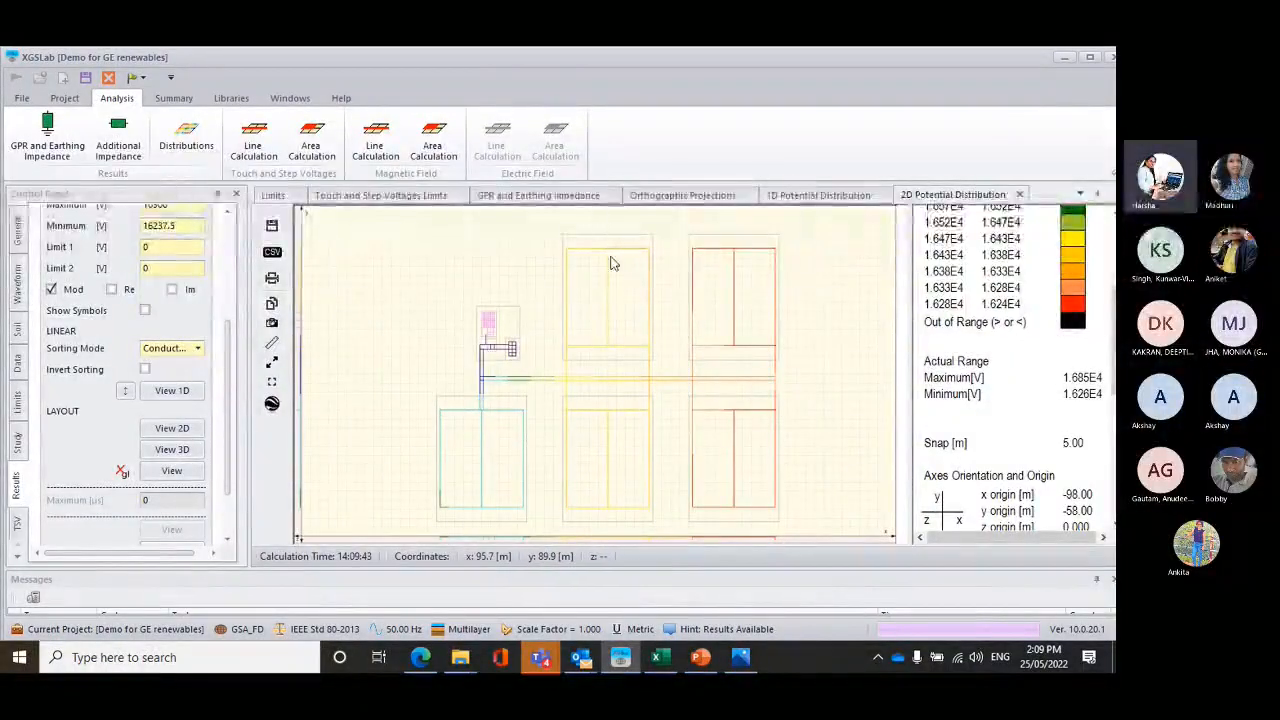
{"action": "mouse_move", "coordinate": [613, 257]}
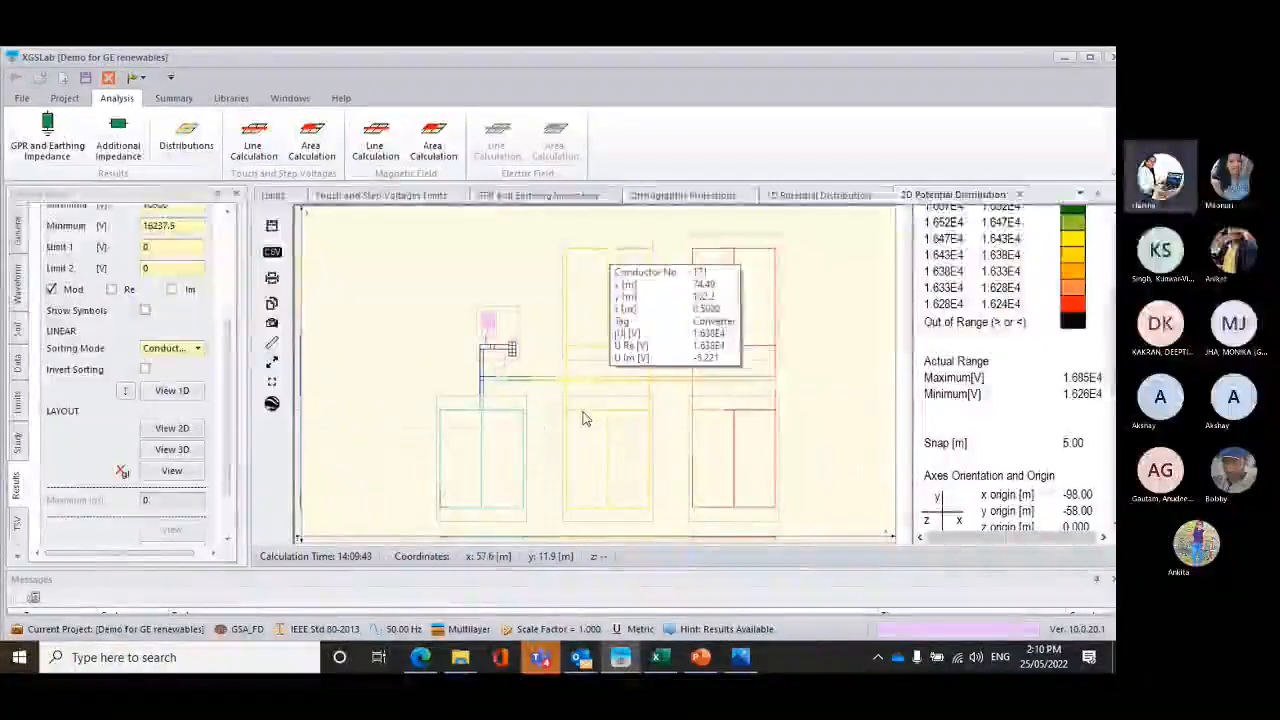
{"action": "mouse_move", "coordinate": [585, 418]}
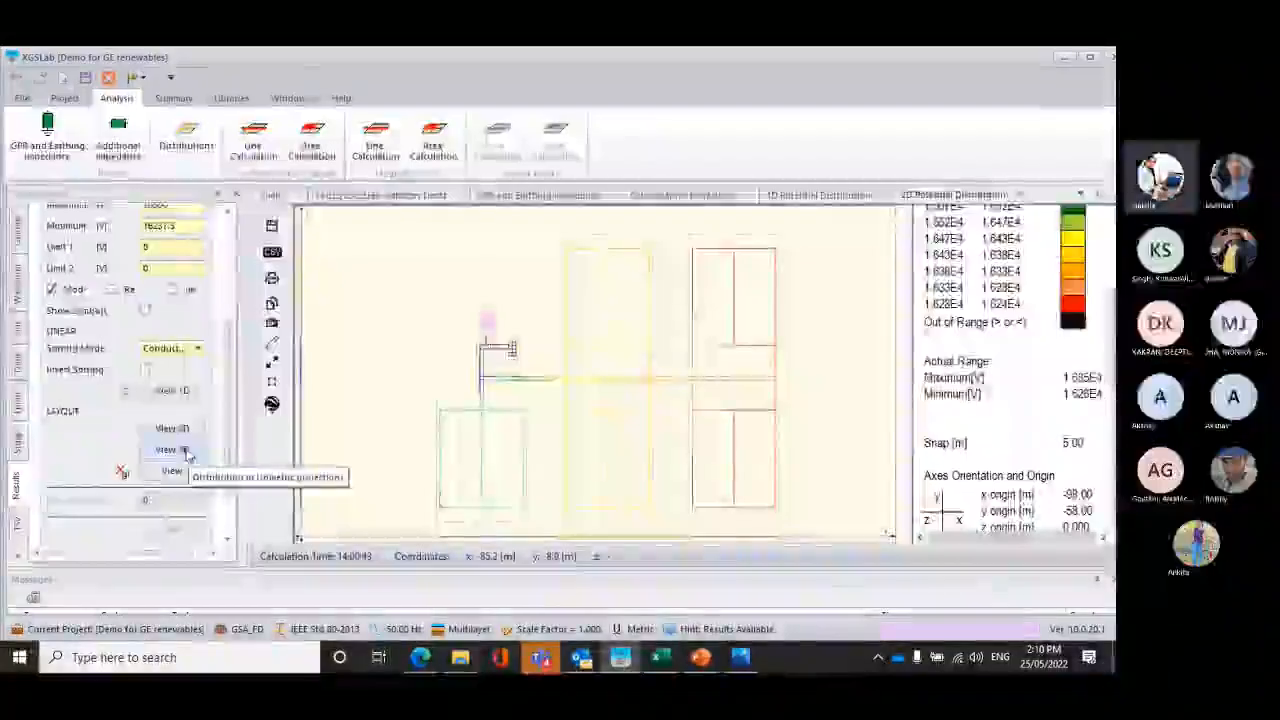
Plot the 1D potential of all tags with modulus, real and imaginary parts and symbols shown, and save the plot as an image
{"action": "scroll", "coordinate": [206, 372], "scroll_direction": "up", "scroll_amount": 3}
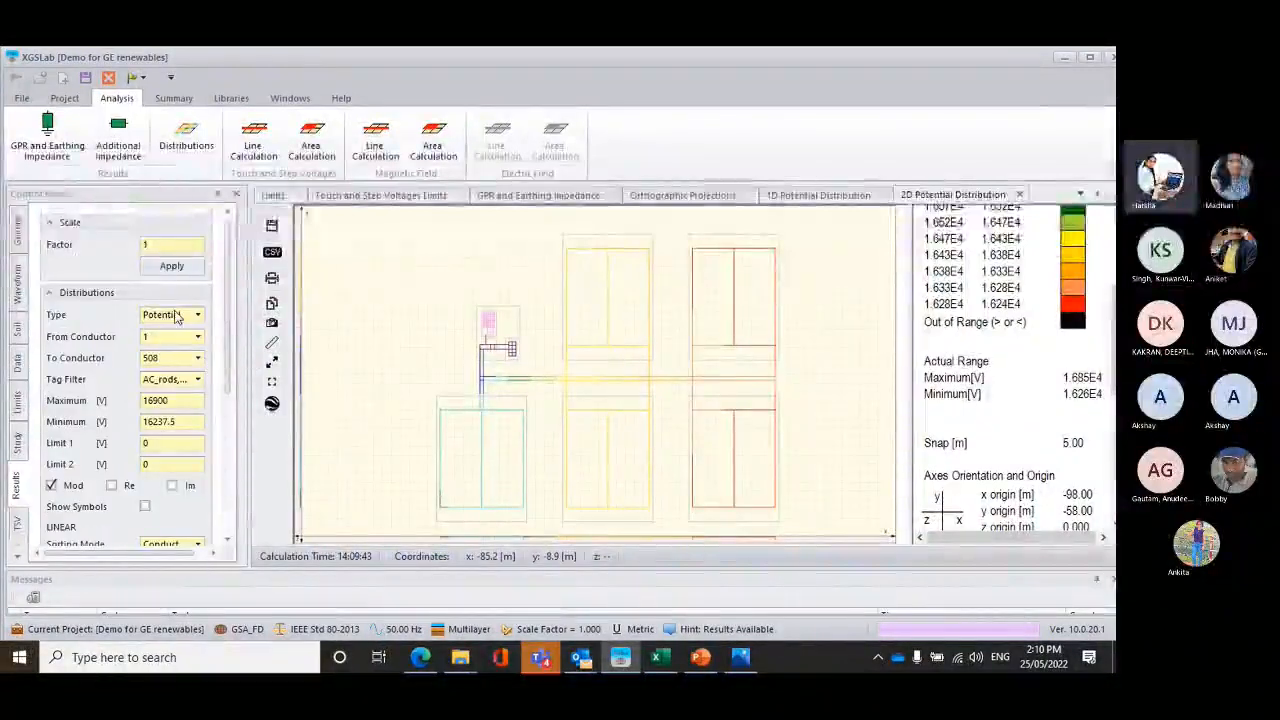
{"action": "left_click", "coordinate": [198, 380]}
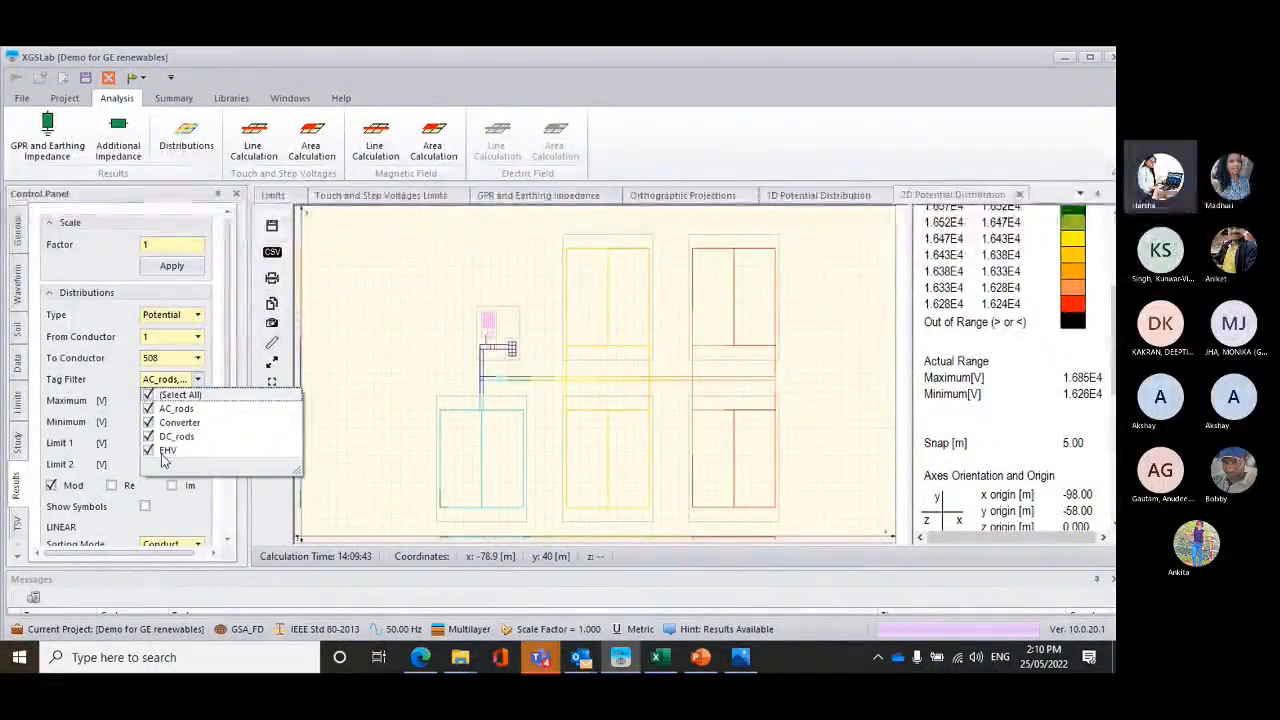
{"action": "left_click", "coordinate": [170, 510]}
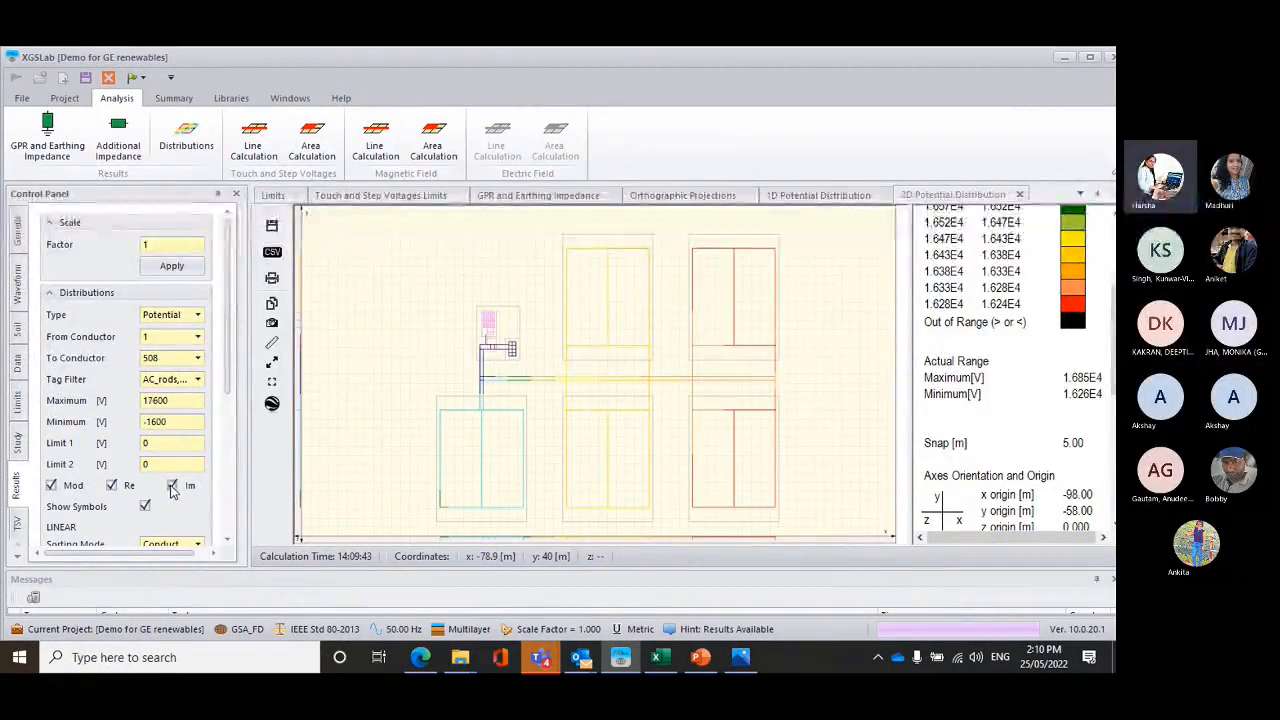
{"action": "scroll", "coordinate": [172, 490], "scroll_direction": "down", "scroll_amount": 4}
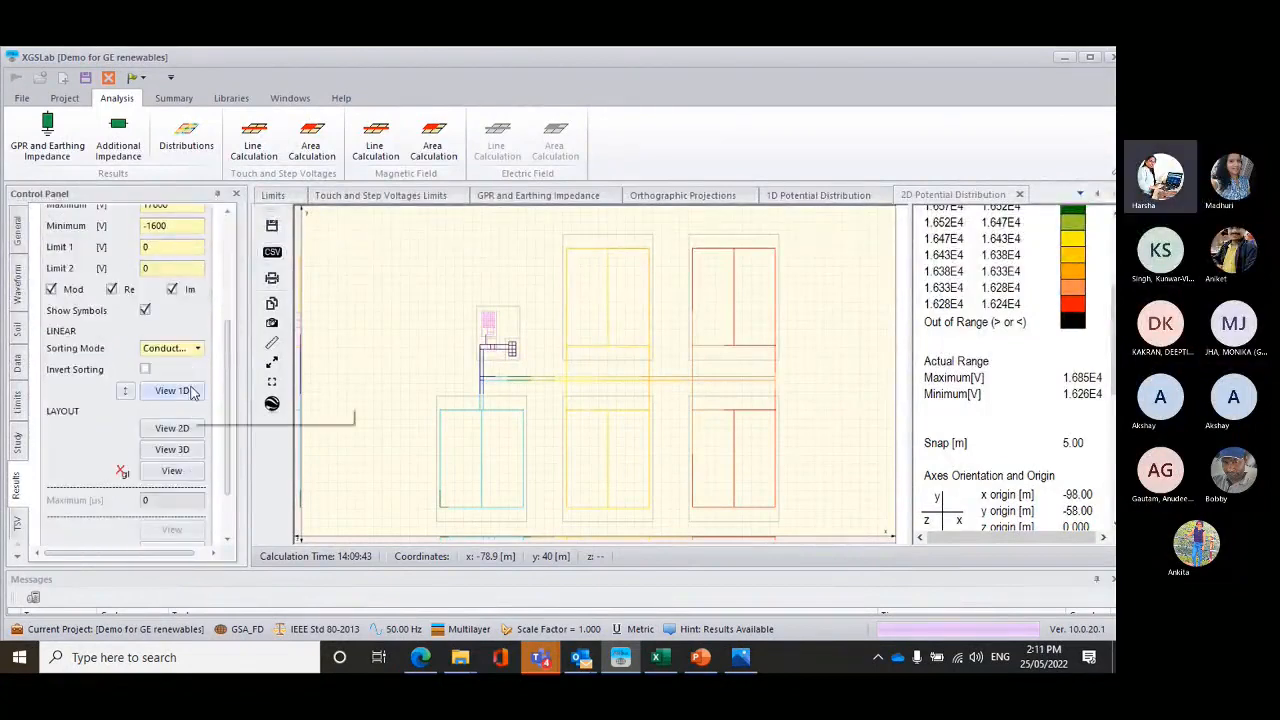
{"action": "left_click", "coordinate": [172, 391]}
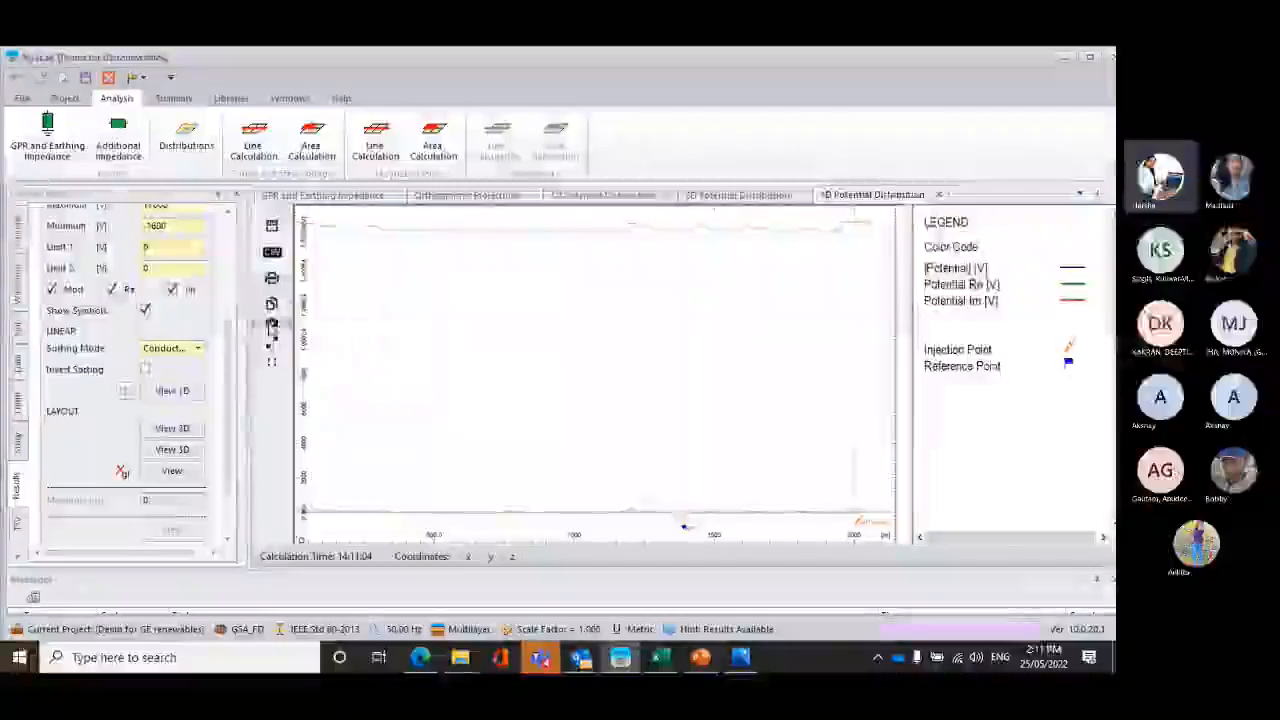
{"action": "left_click", "coordinate": [271, 325]}
{"action": "left_click", "coordinate": [586, 508]}
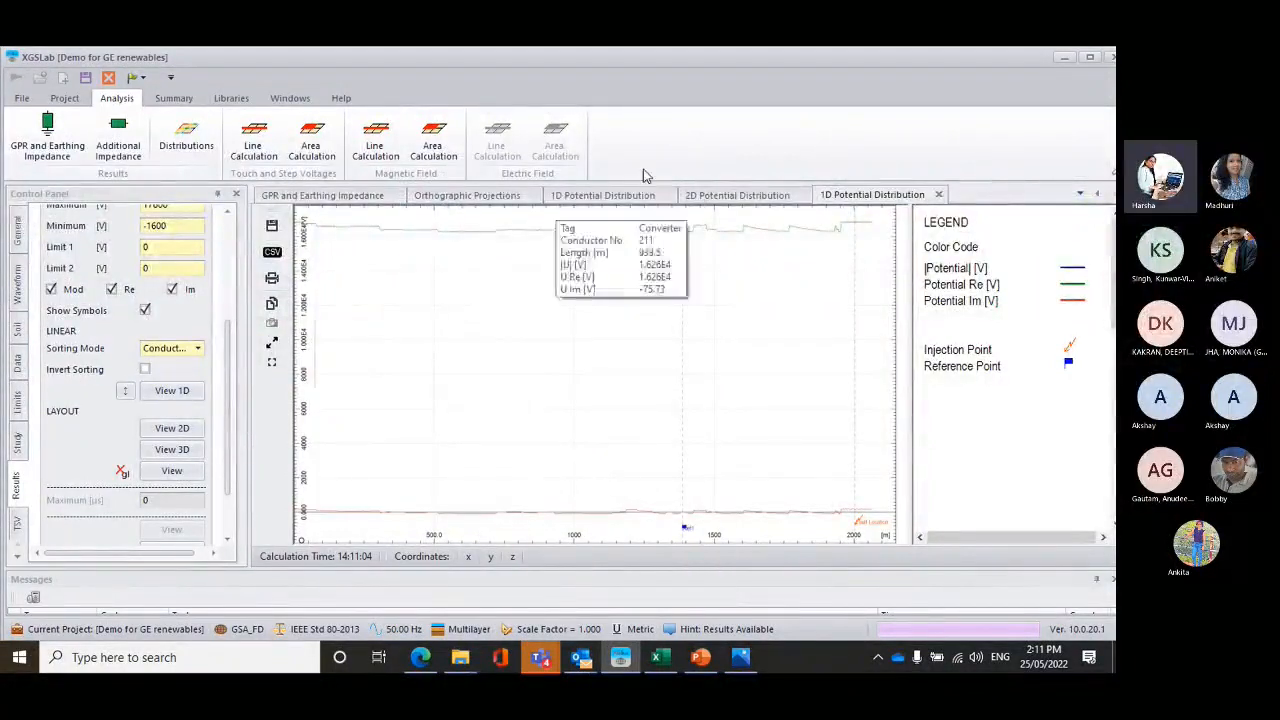
Draw a vertical touch and step voltage calculation line about 138 m long beside the grid, starting near x -57.6, y 101.7, and calculate it
{"action": "left_click", "coordinate": [265, 146]}
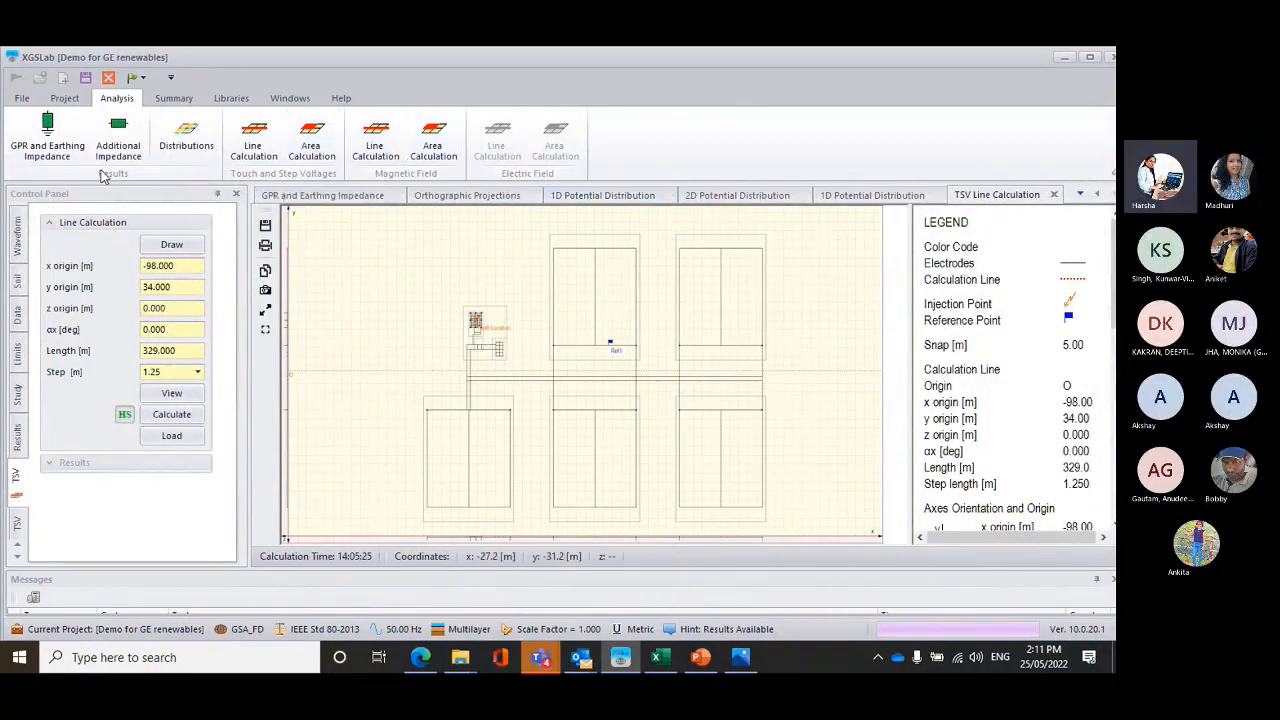
{"action": "left_click", "coordinate": [274, 124]}
{"action": "left_click", "coordinate": [174, 247]}
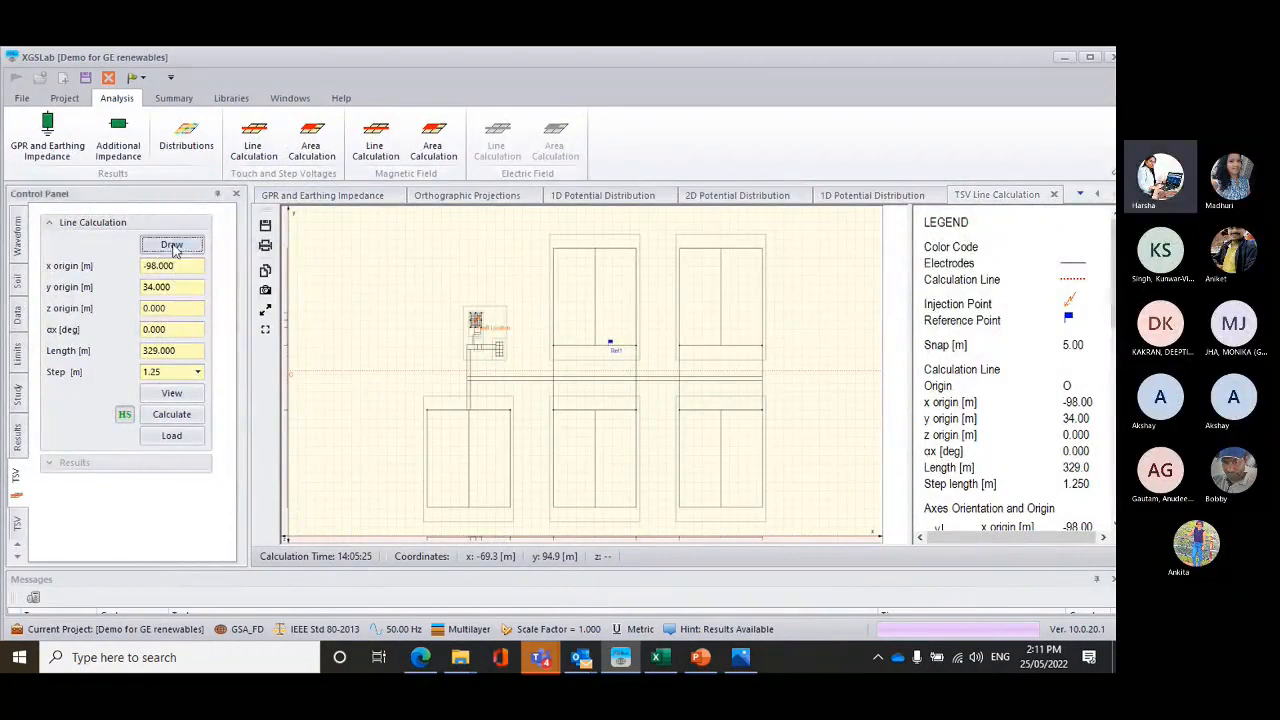
{"action": "left_click", "coordinate": [361, 250]}
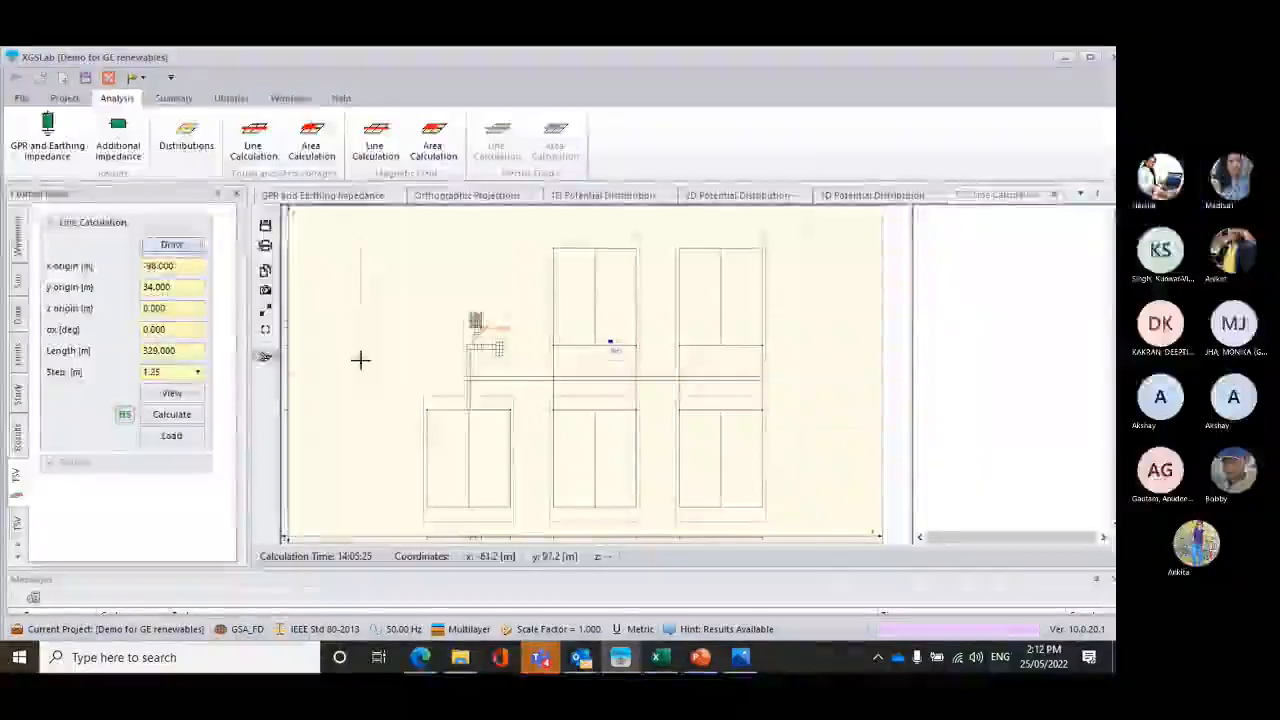
{"action": "left_click", "coordinate": [361, 498]}
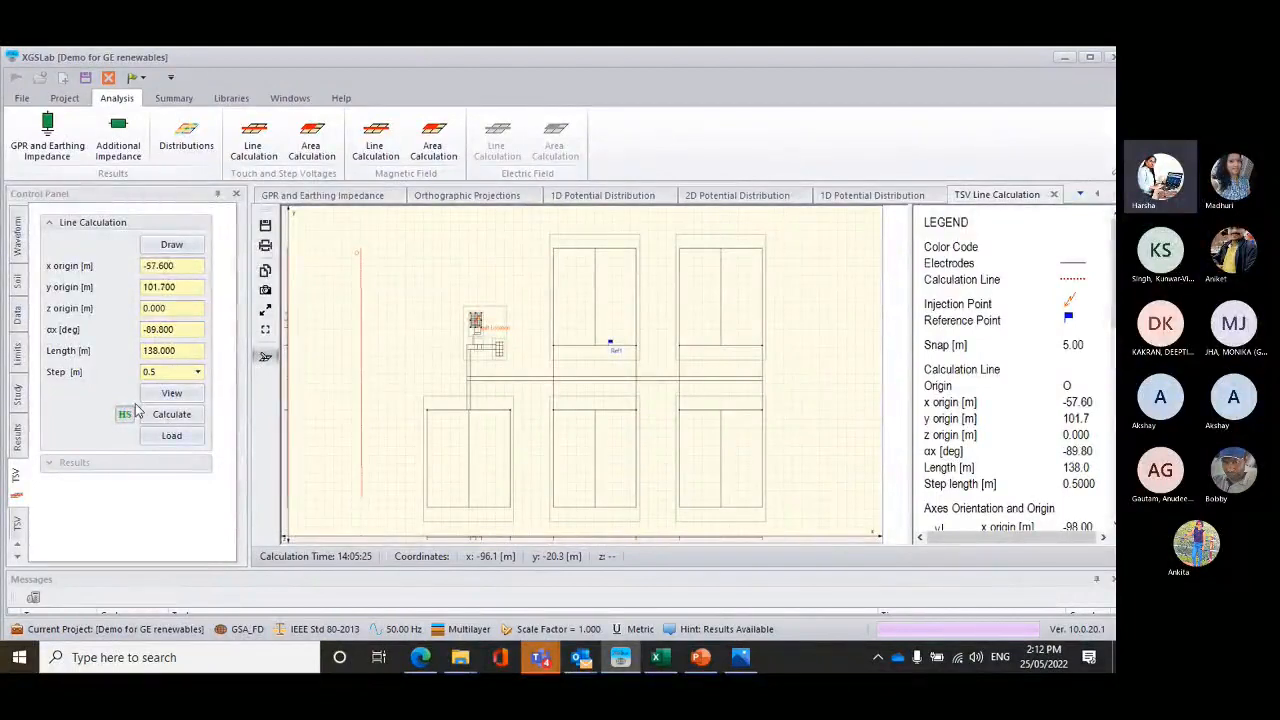
{"action": "left_click", "coordinate": [186, 420]}
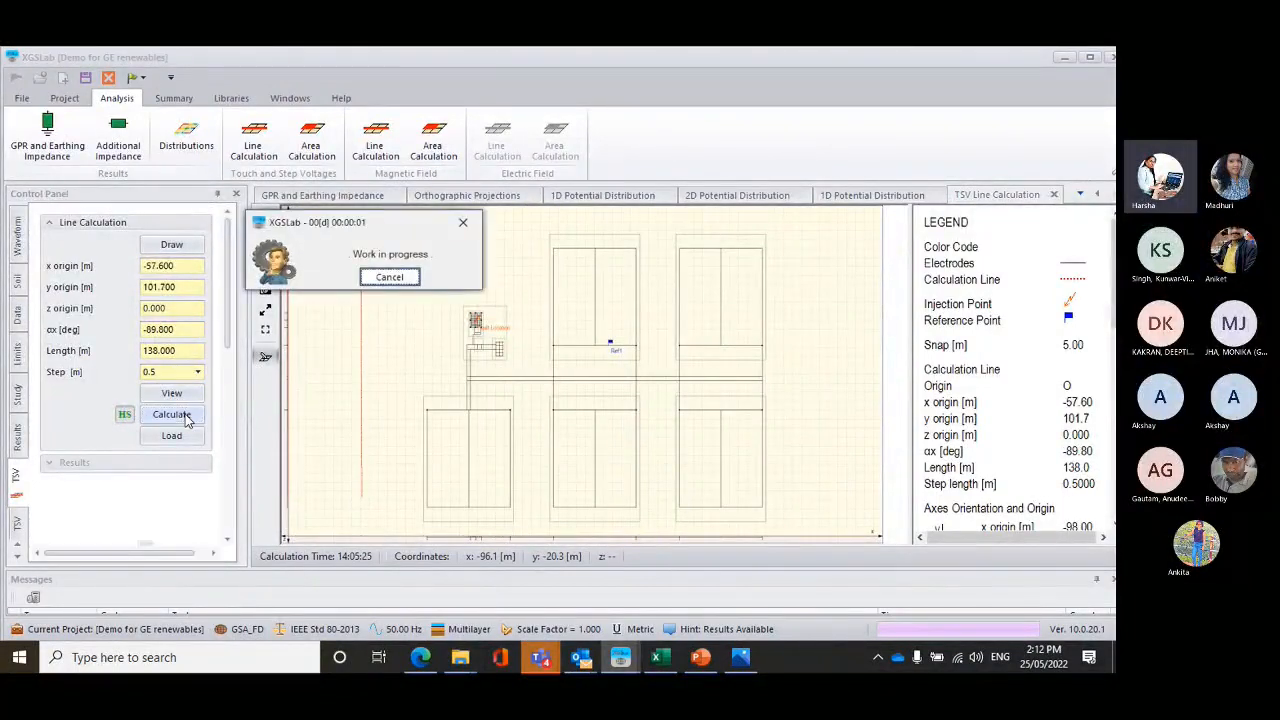
{"action": "left_click", "coordinate": [390, 278]}
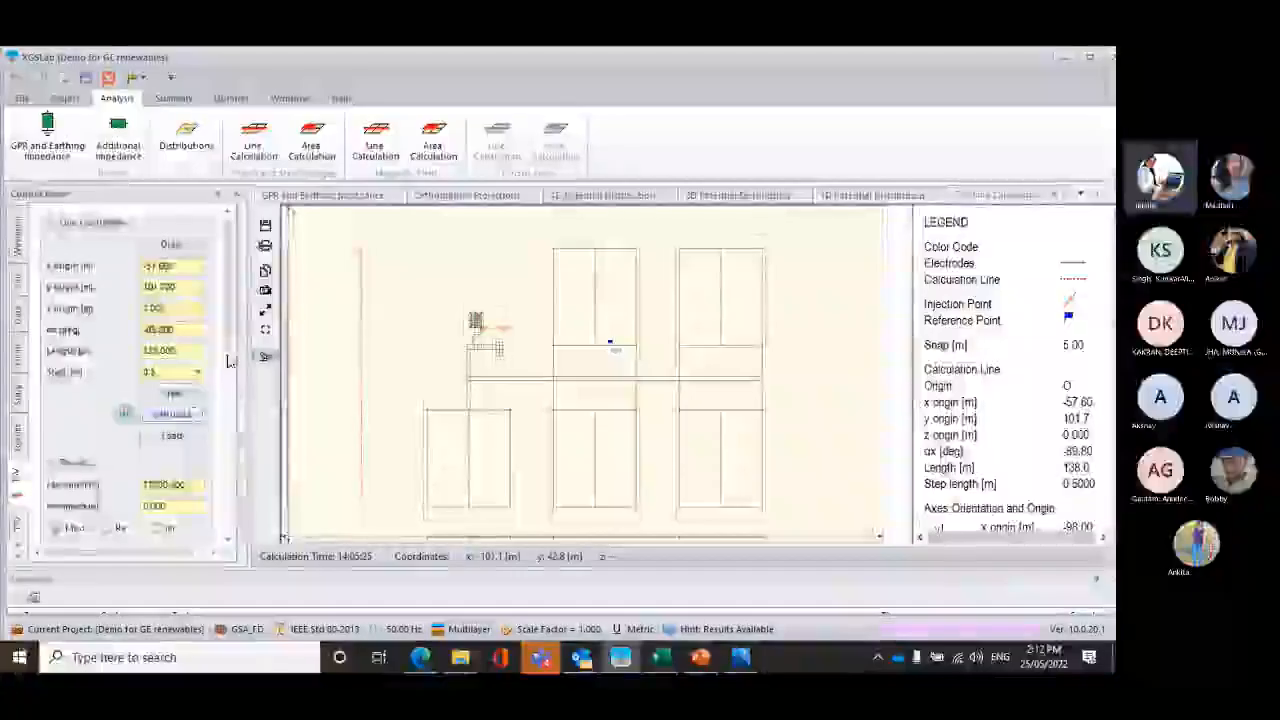
Plot the touch and step voltage line results with Ust_Uss in modulus, using Reference Point mode and the Fault Location reference
{"action": "scroll", "coordinate": [186, 400], "scroll_direction": "down", "scroll_amount": 5}
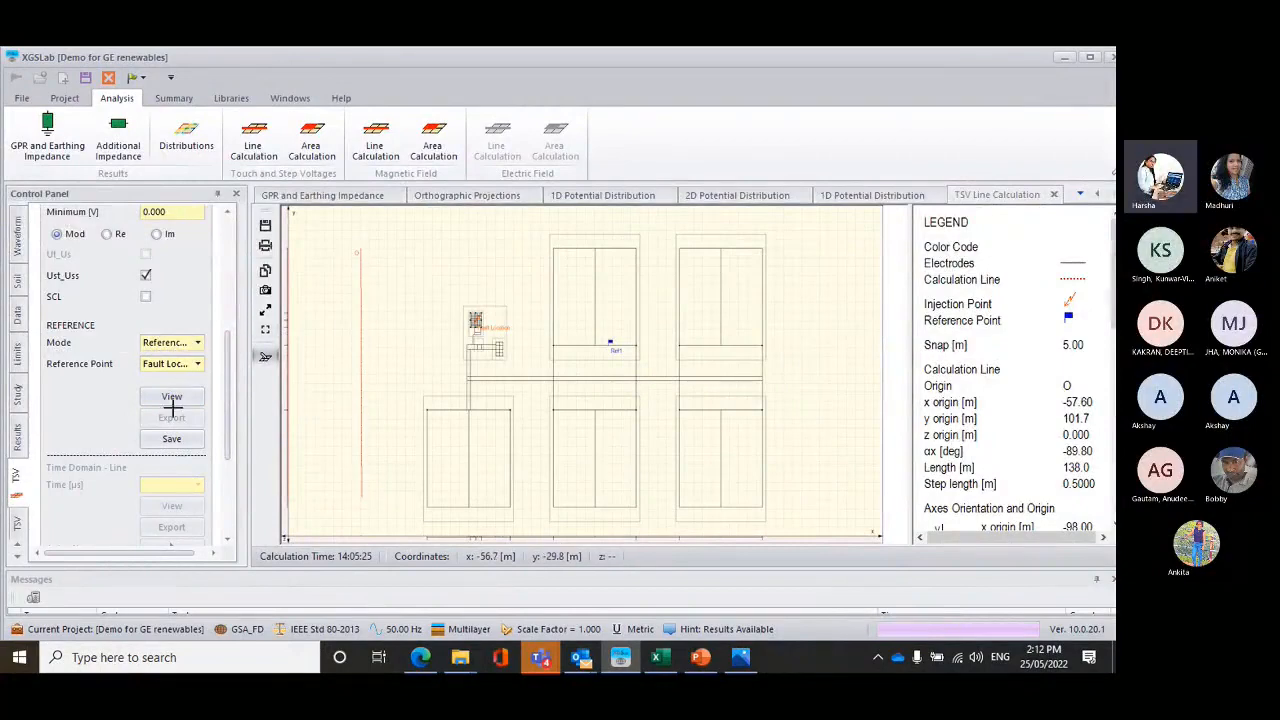
{"action": "left_click", "coordinate": [198, 343]}
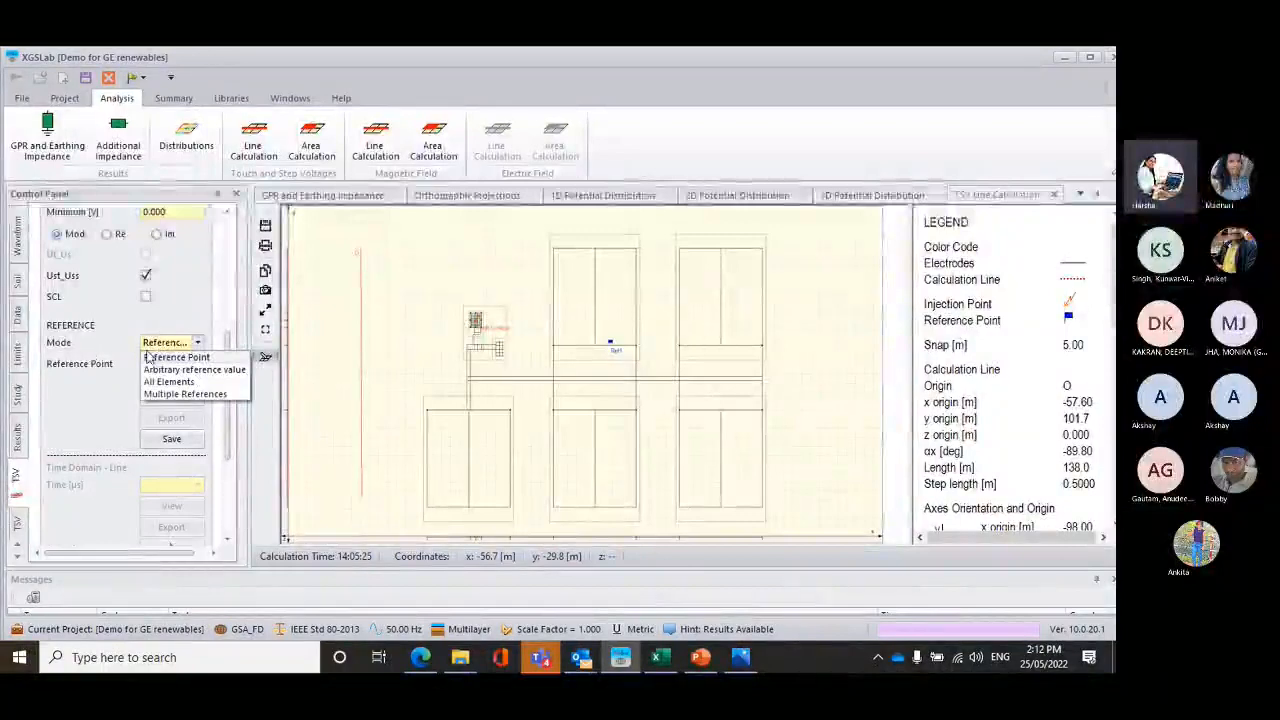
{"action": "left_click", "coordinate": [197, 358]}
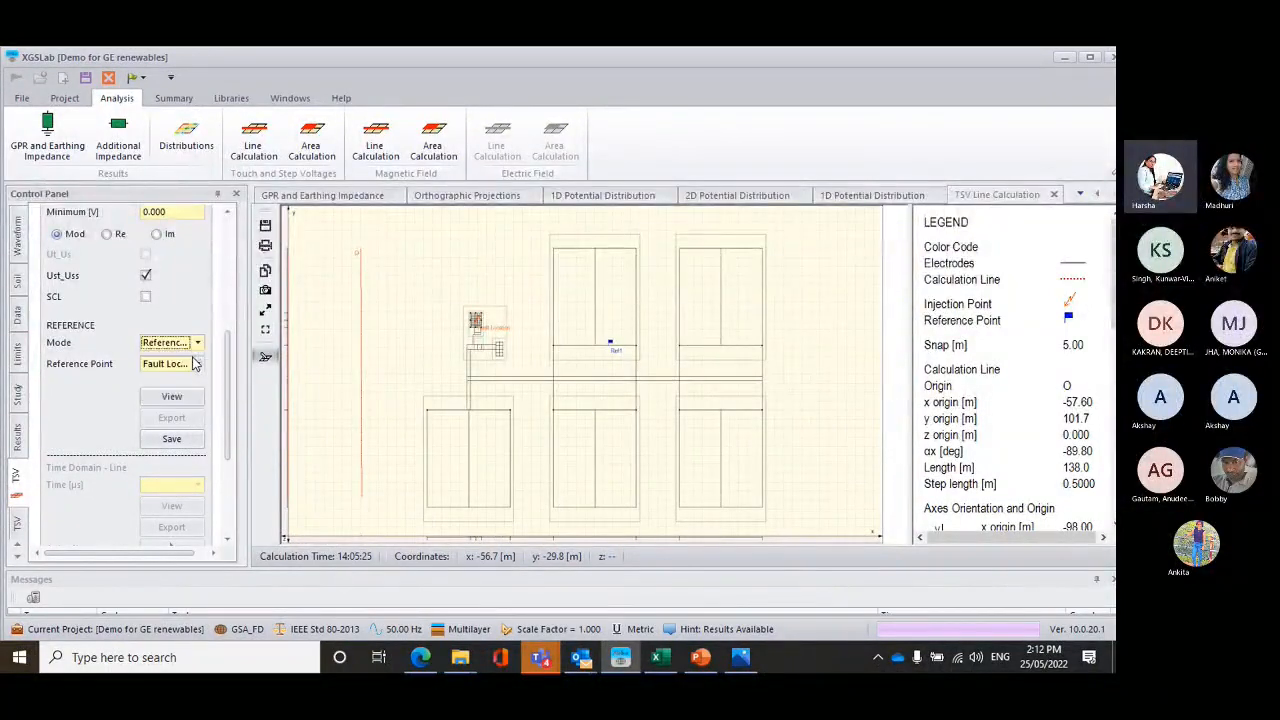
{"action": "left_click", "coordinate": [198, 364]}
{"action": "left_click", "coordinate": [178, 395]}
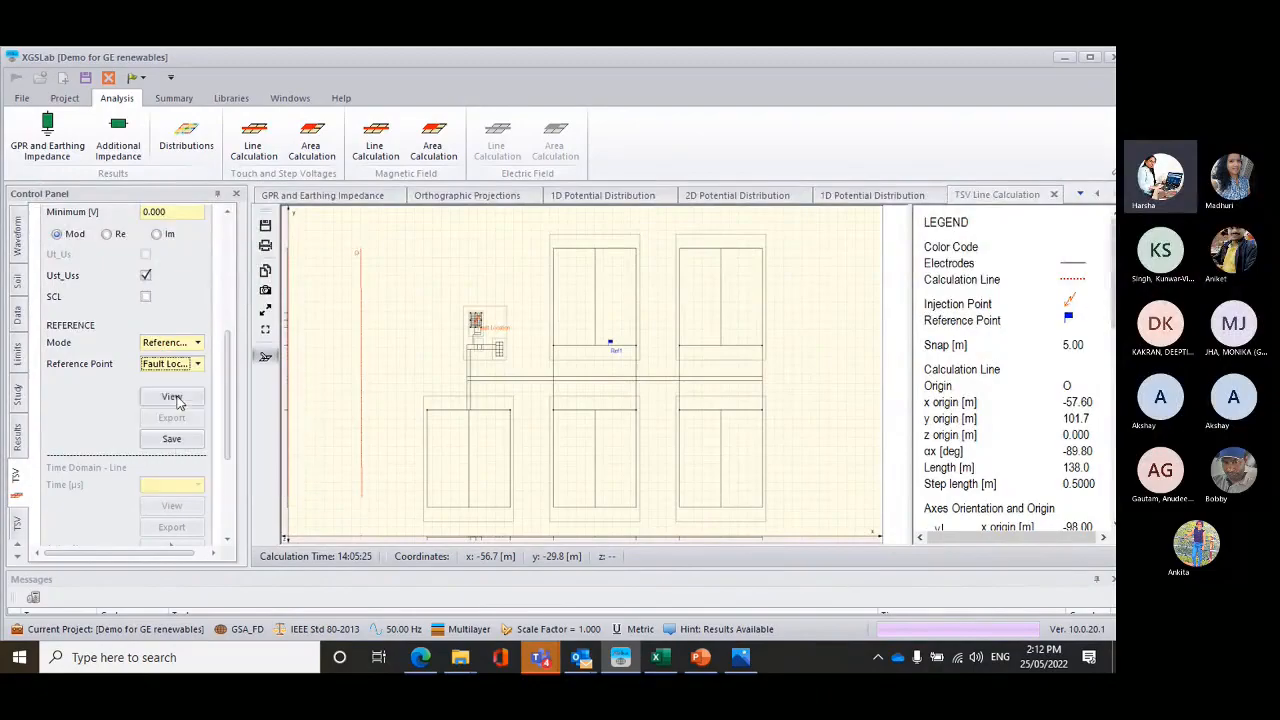
{"action": "left_click", "coordinate": [184, 400]}
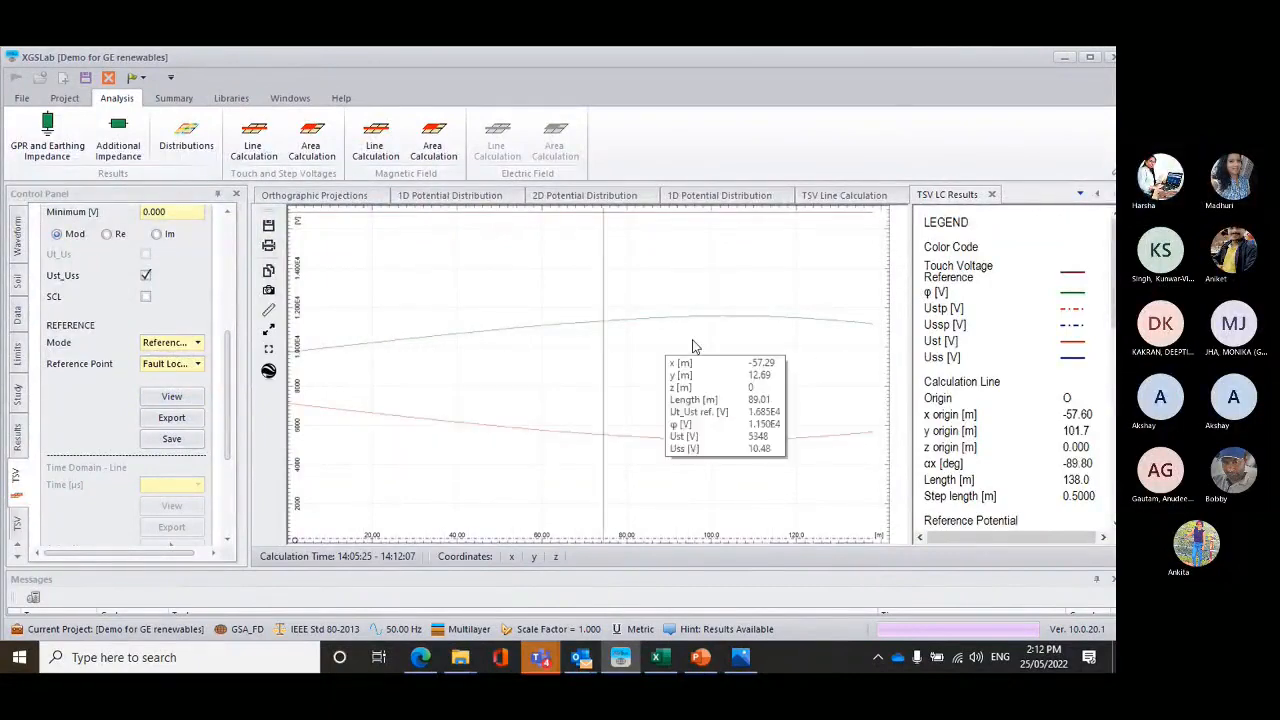
{"action": "scroll", "coordinate": [232, 393], "scroll_direction": "down", "scroll_amount": 3}
{"action": "scroll", "coordinate": [232, 393], "scroll_direction": "up", "scroll_amount": 7}
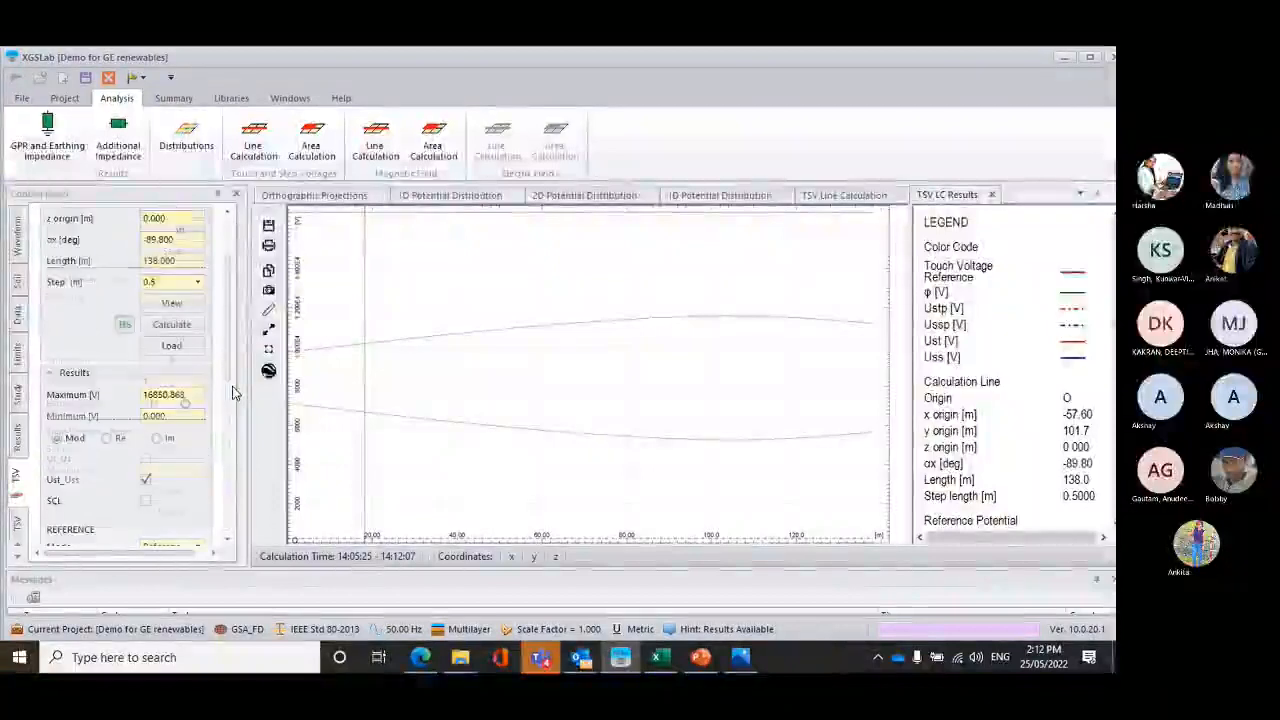
{"action": "scroll", "coordinate": [232, 393], "scroll_direction": "down", "scroll_amount": 3}
{"action": "scroll", "coordinate": [232, 393], "scroll_direction": "up", "scroll_amount": 3}
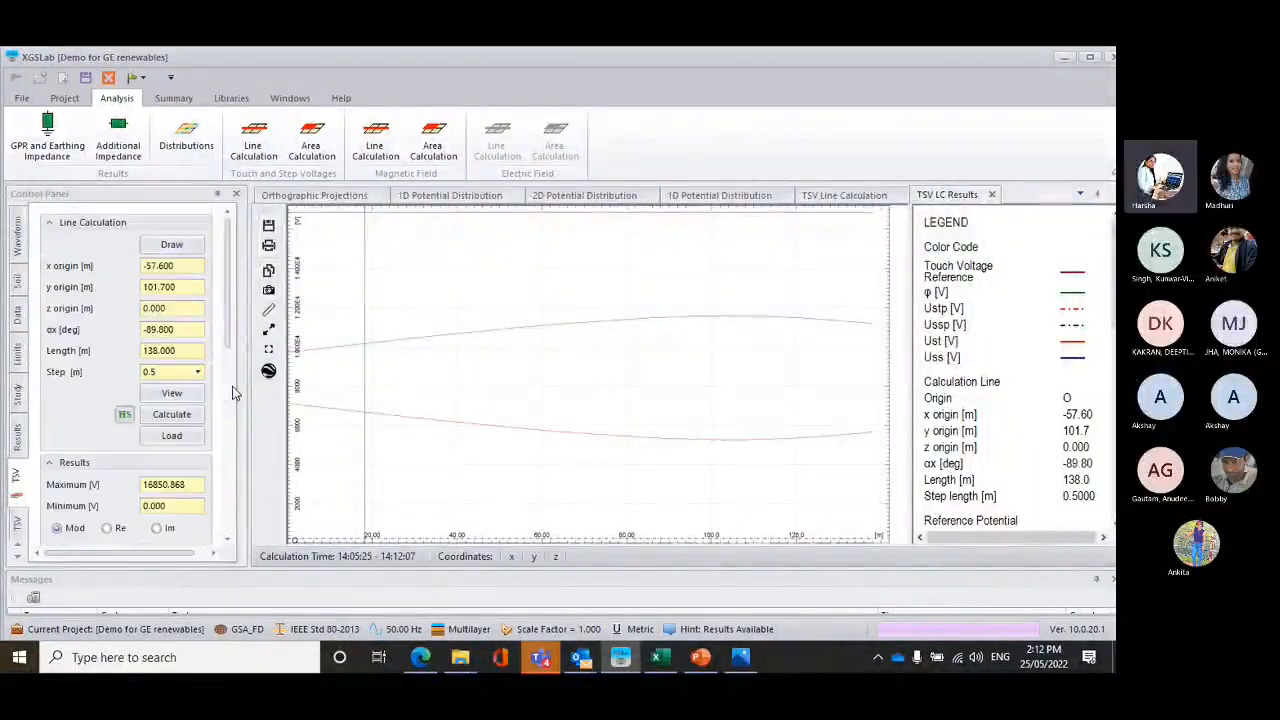
Draw a touch and step voltage calculation area about 170 by 250 m around the whole grounding layout and calculate it
{"action": "left_click", "coordinate": [312, 138]}
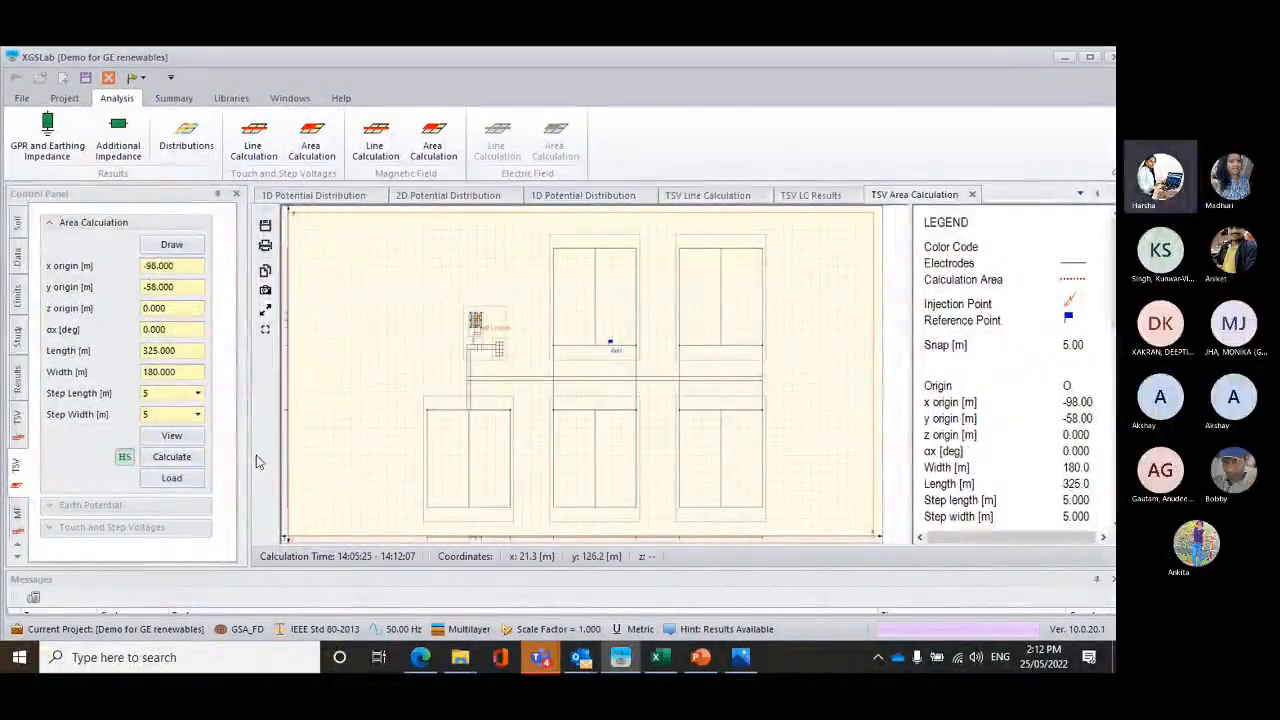
{"action": "left_click", "coordinate": [167, 247]}
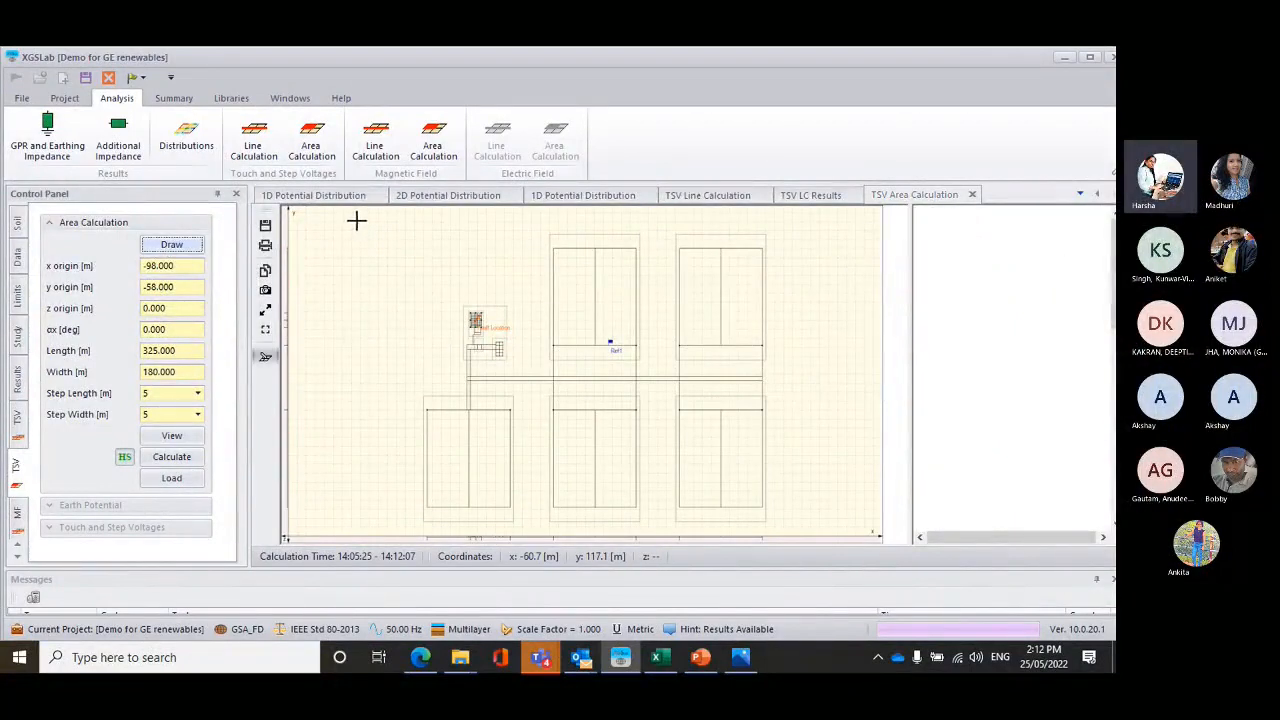
{"action": "left_click", "coordinate": [806, 528]}
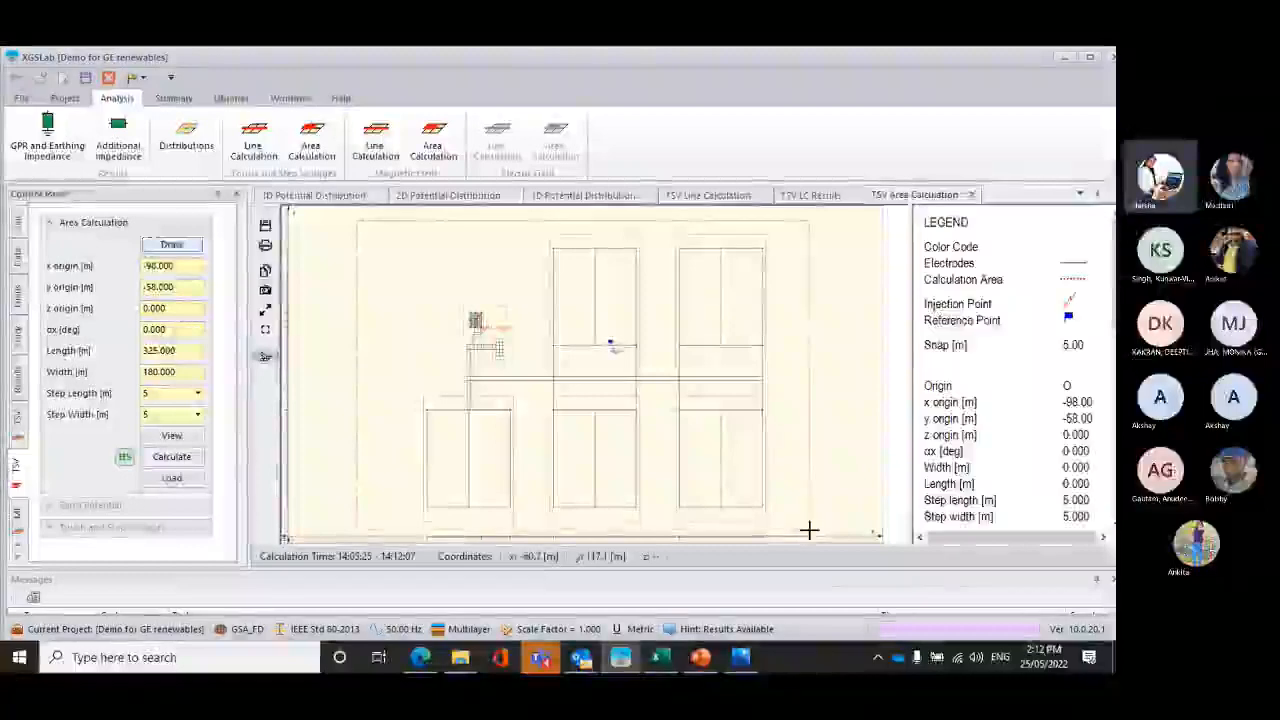
{"action": "left_click", "coordinate": [172, 457]}
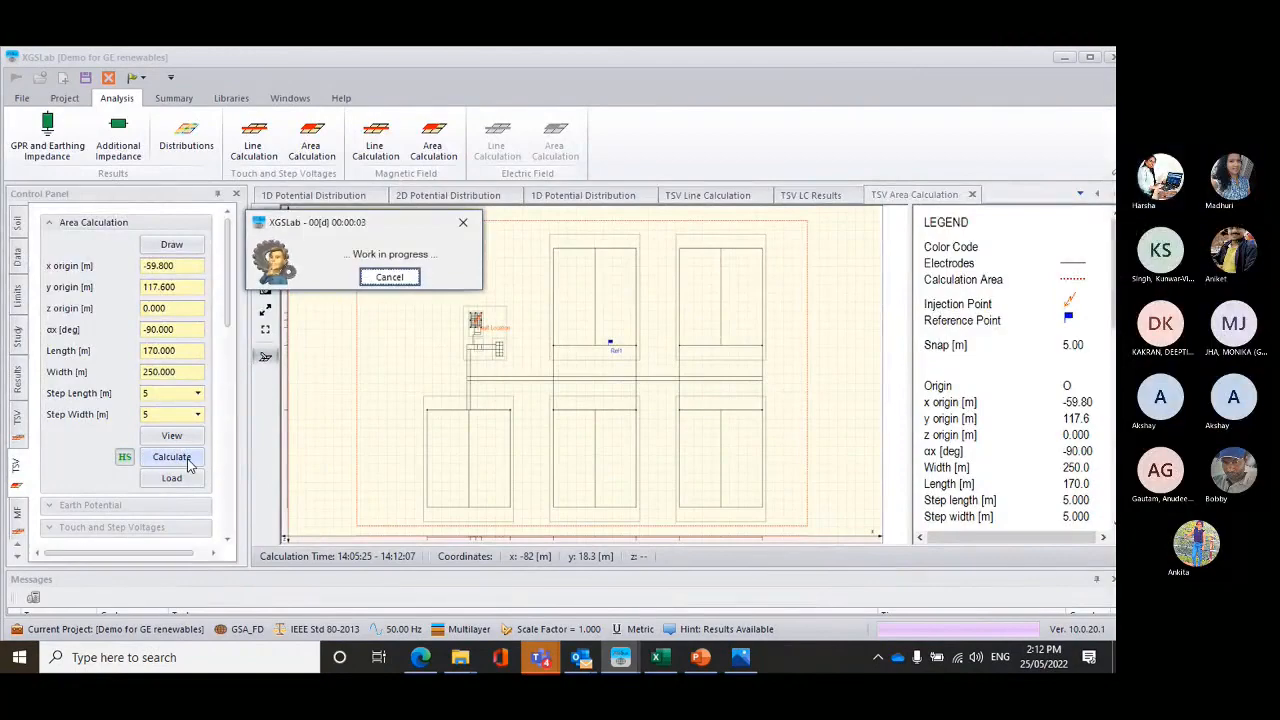
{"action": "left_click", "coordinate": [389, 277]}
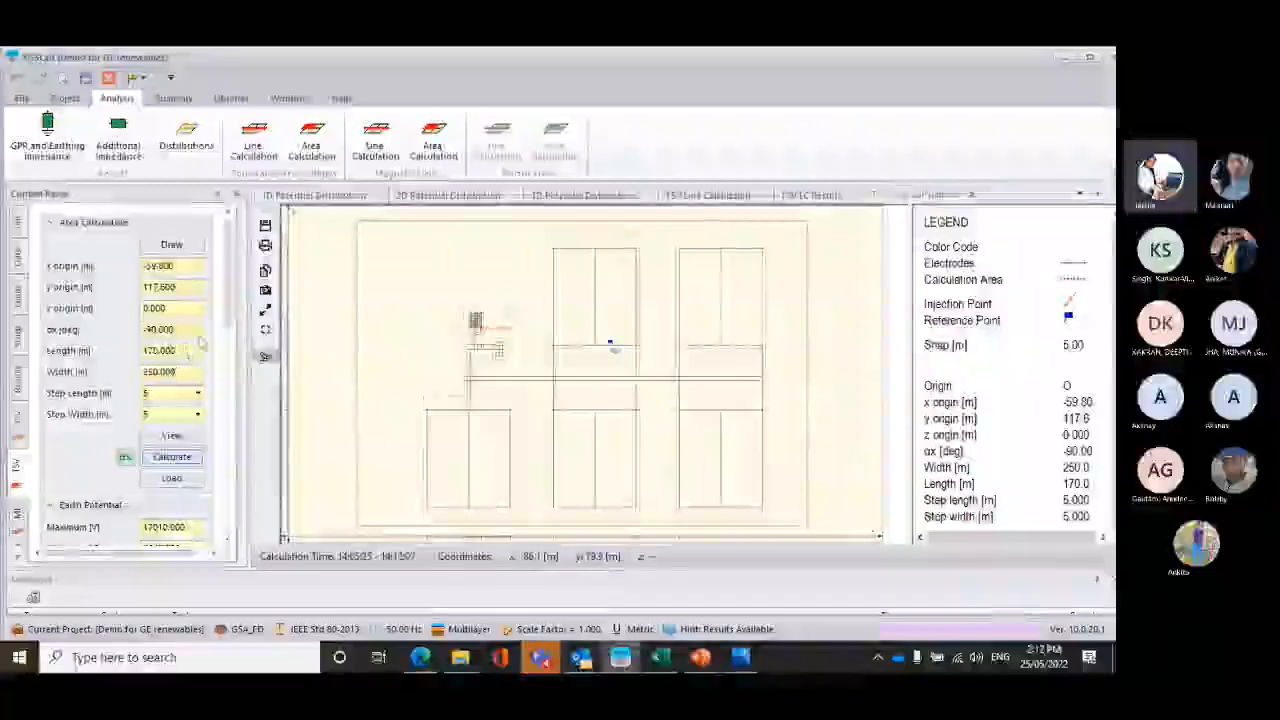
Plot the area's earth surface potential in 2D with colors, linear plot type and modulus, and review the legend's actual range
{"action": "scroll", "coordinate": [220, 330], "scroll_direction": "down", "scroll_amount": 5}
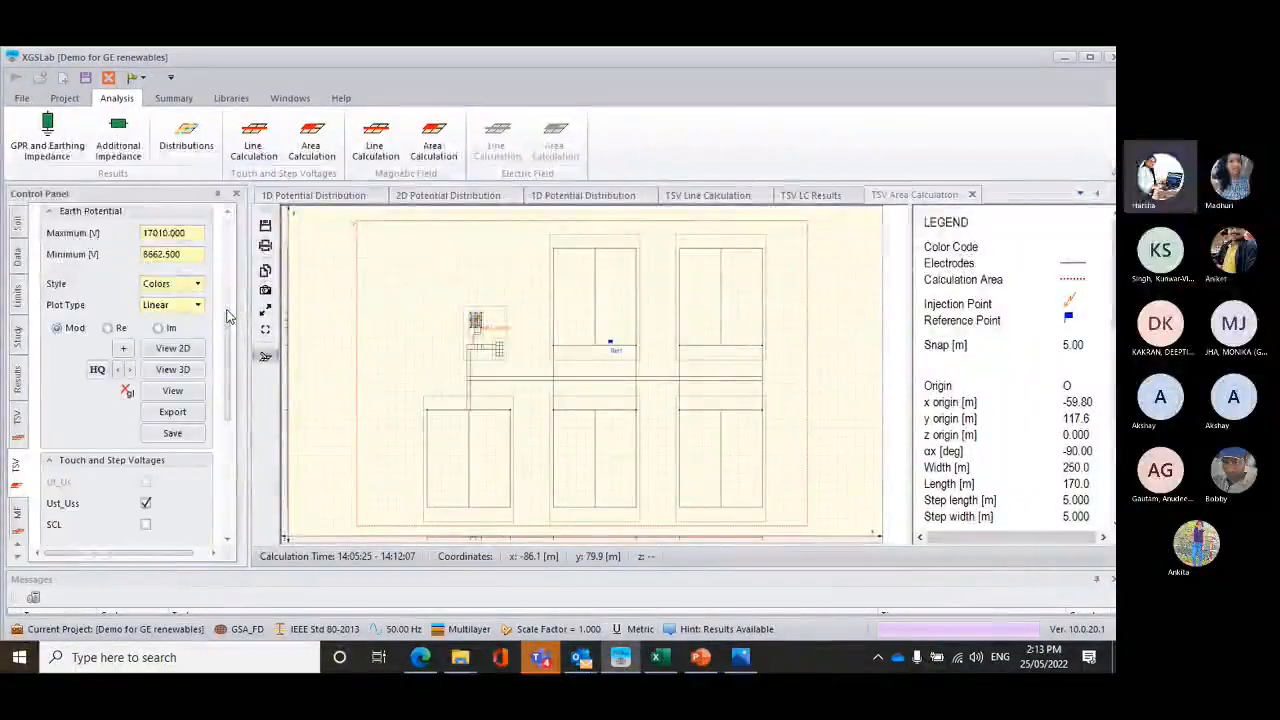
{"action": "scroll", "coordinate": [228, 316], "scroll_direction": "up", "scroll_amount": 2}
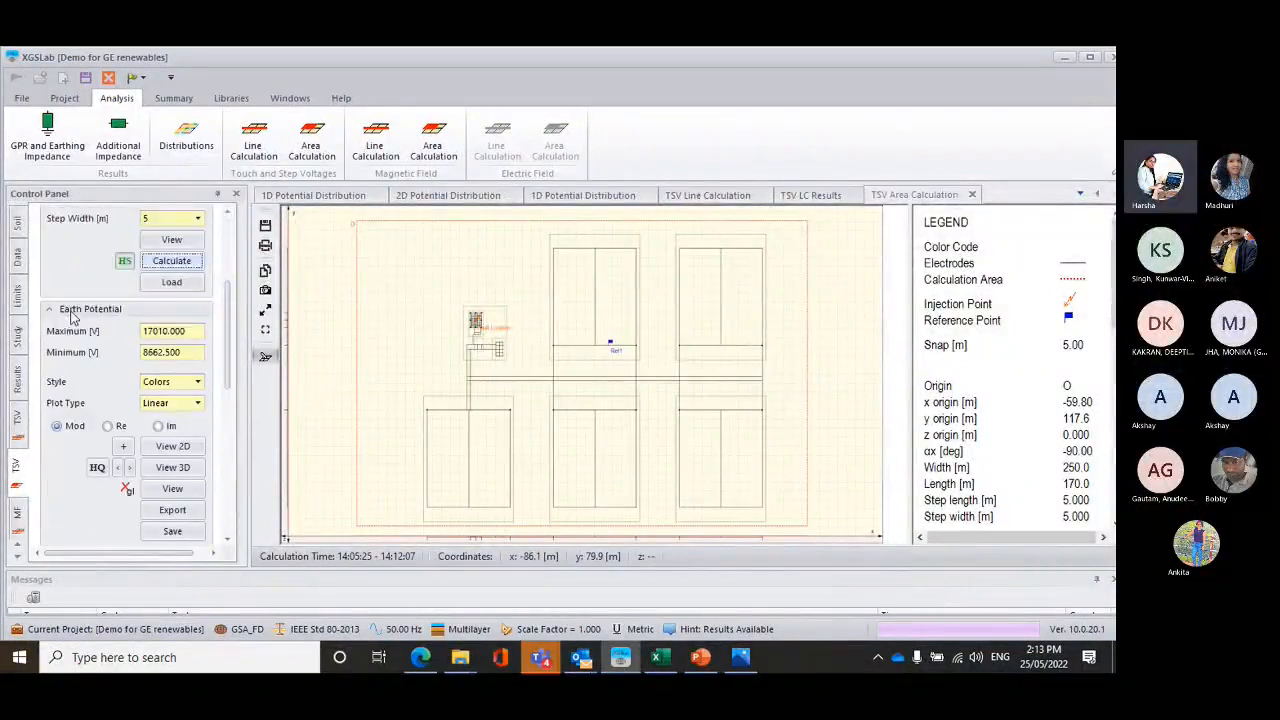
{"action": "scroll", "coordinate": [125, 327], "scroll_direction": "down", "scroll_amount": 2}
{"action": "scroll", "coordinate": [86, 452], "scroll_direction": "down", "scroll_amount": 2}
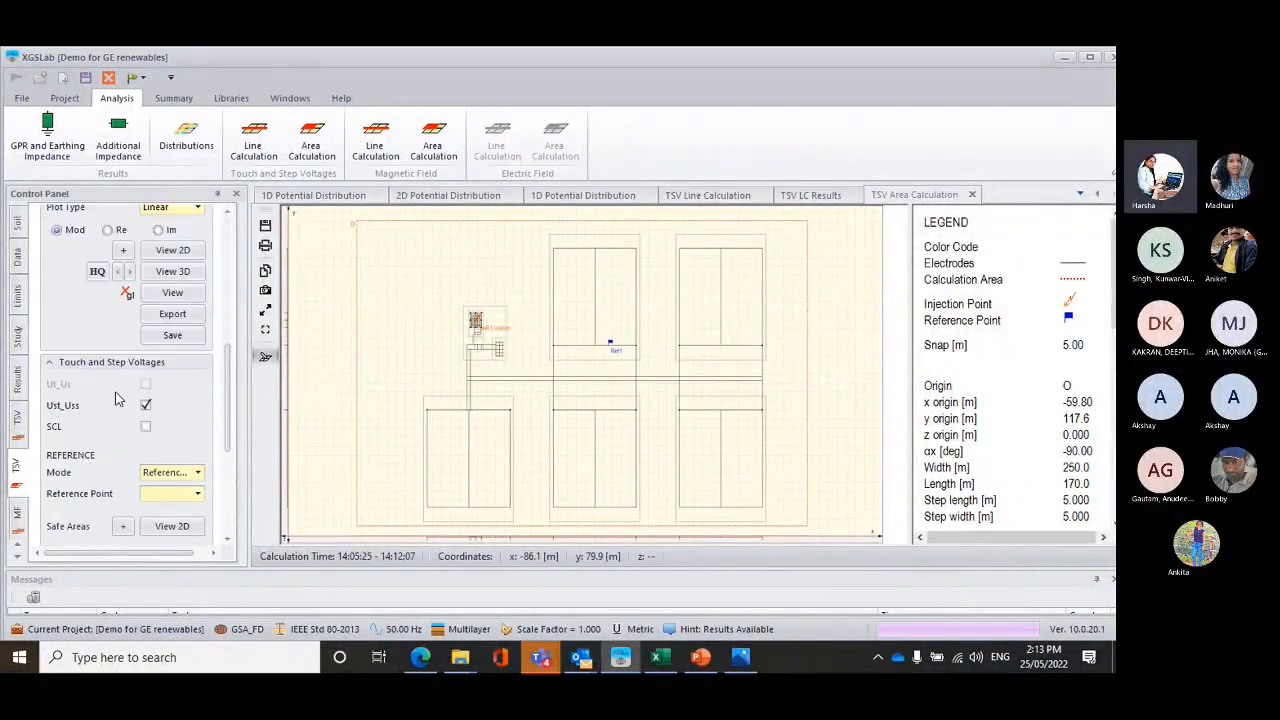
{"action": "scroll", "coordinate": [115, 399], "scroll_direction": "down", "scroll_amount": 2}
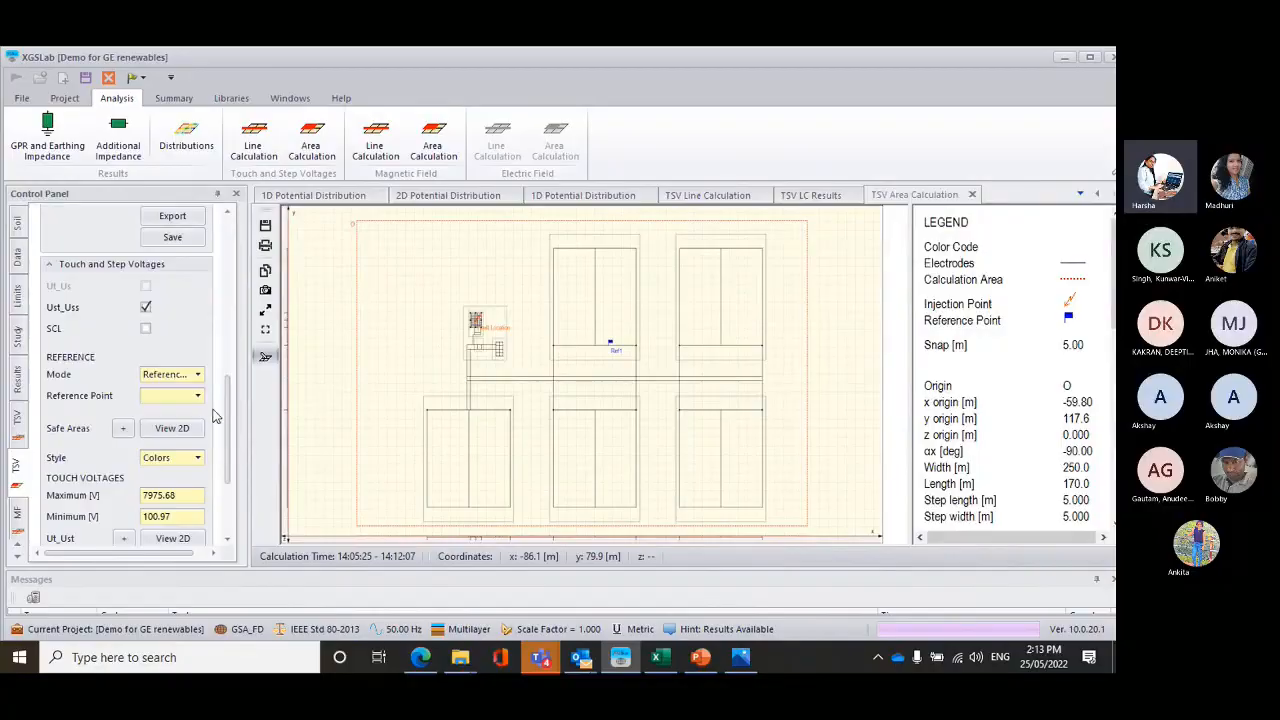
{"action": "scroll", "coordinate": [213, 415], "scroll_direction": "up", "scroll_amount": 4}
{"action": "left_click", "coordinate": [173, 347]}
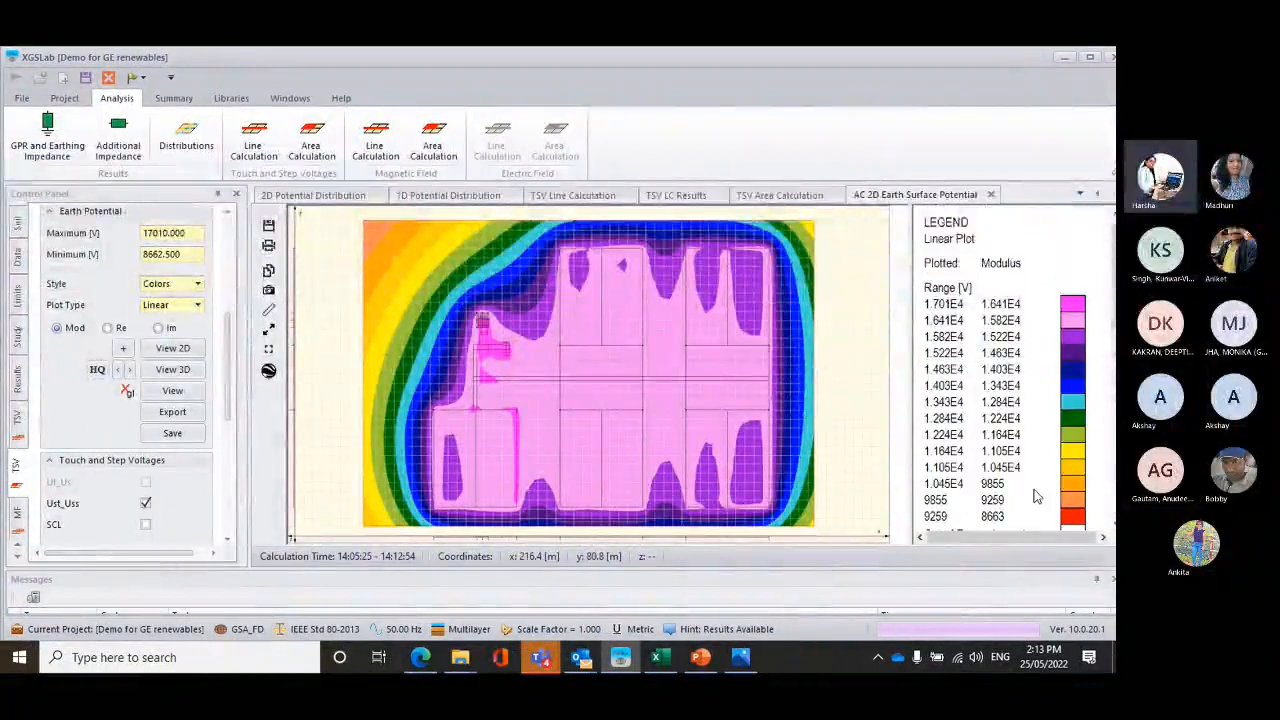
{"action": "scroll", "coordinate": [990, 430], "scroll_direction": "down", "scroll_amount": 2}
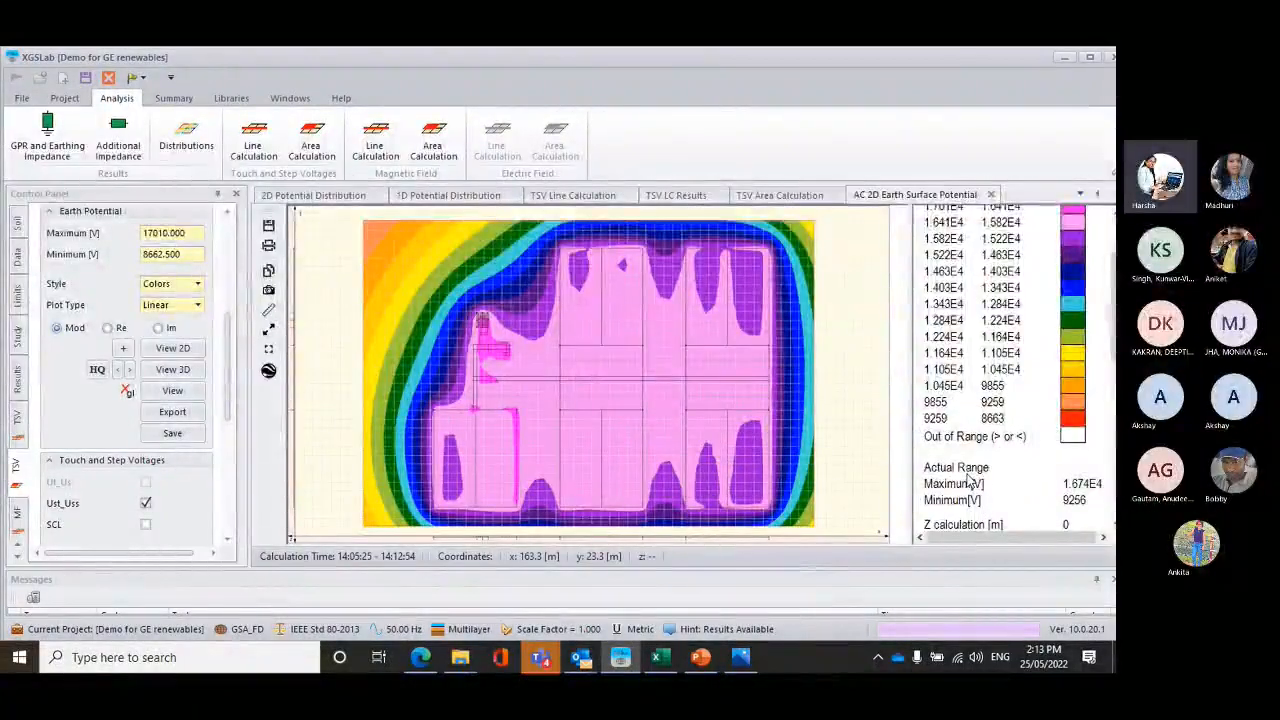
{"action": "scroll", "coordinate": [968, 482], "scroll_direction": "down", "scroll_amount": 2}
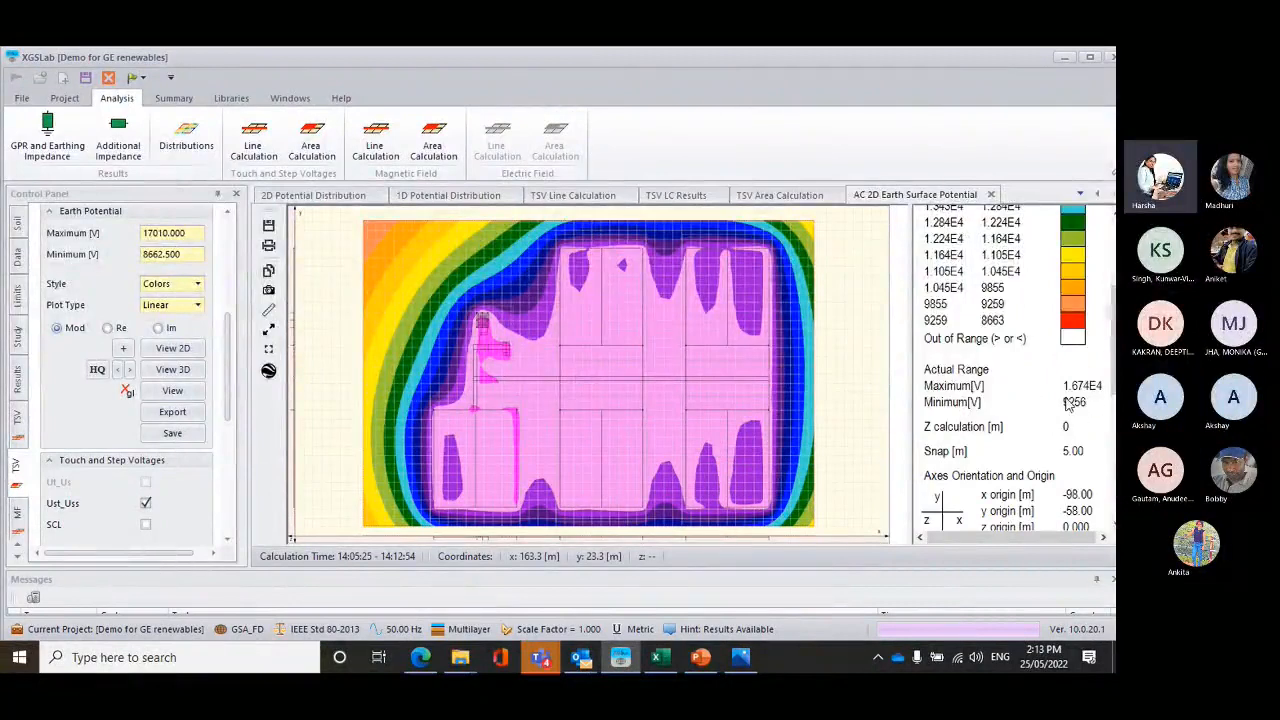
{"action": "scroll", "coordinate": [1078, 430], "scroll_direction": "down", "scroll_amount": 4}
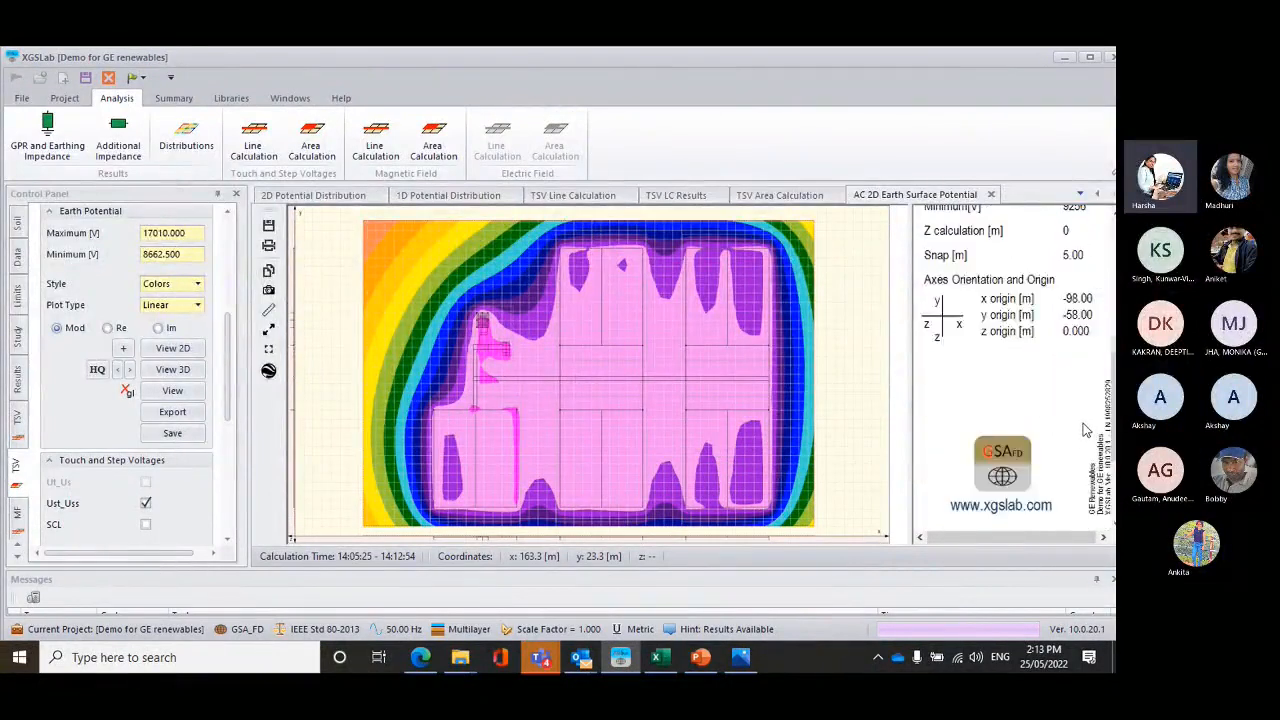
{"action": "scroll", "coordinate": [1086, 429], "scroll_direction": "up", "scroll_amount": 8}
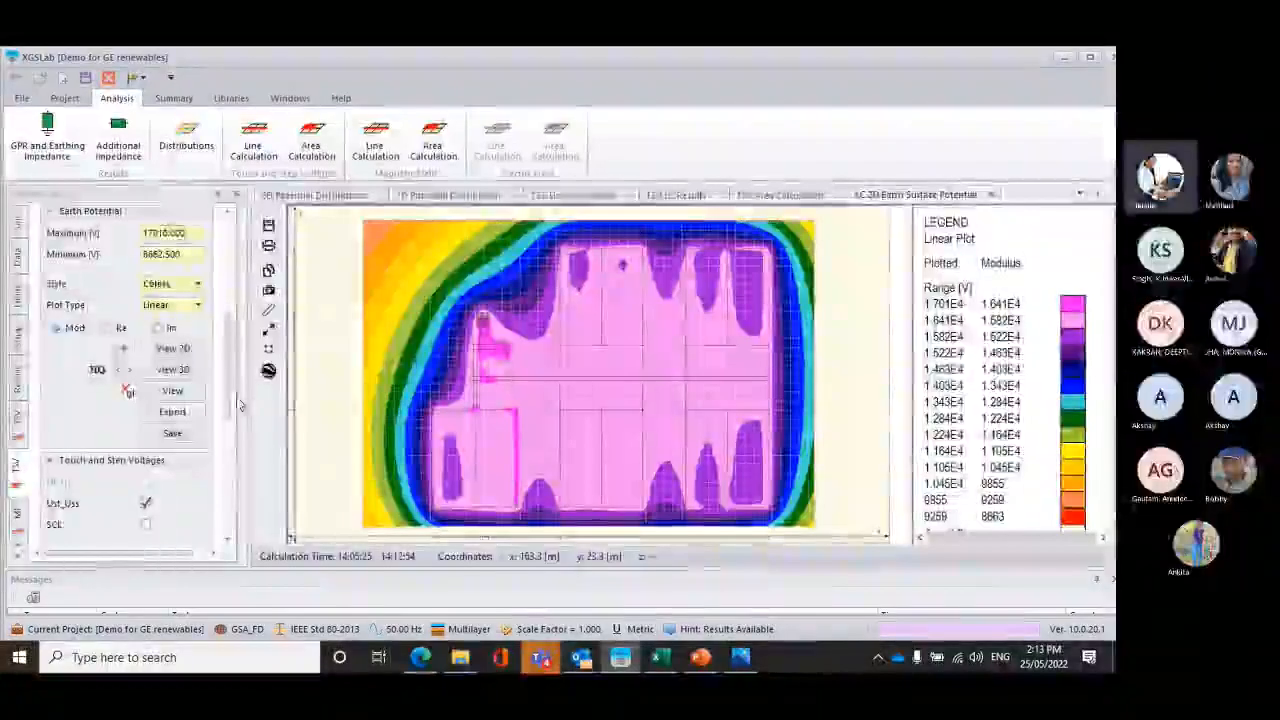
Set the area's touch and step voltage reference to Reference Point mode with Fault Location as the reference point
{"action": "scroll", "coordinate": [226, 408], "scroll_direction": "down", "scroll_amount": 2}
{"action": "scroll", "coordinate": [226, 408], "scroll_direction": "down", "scroll_amount": 2}
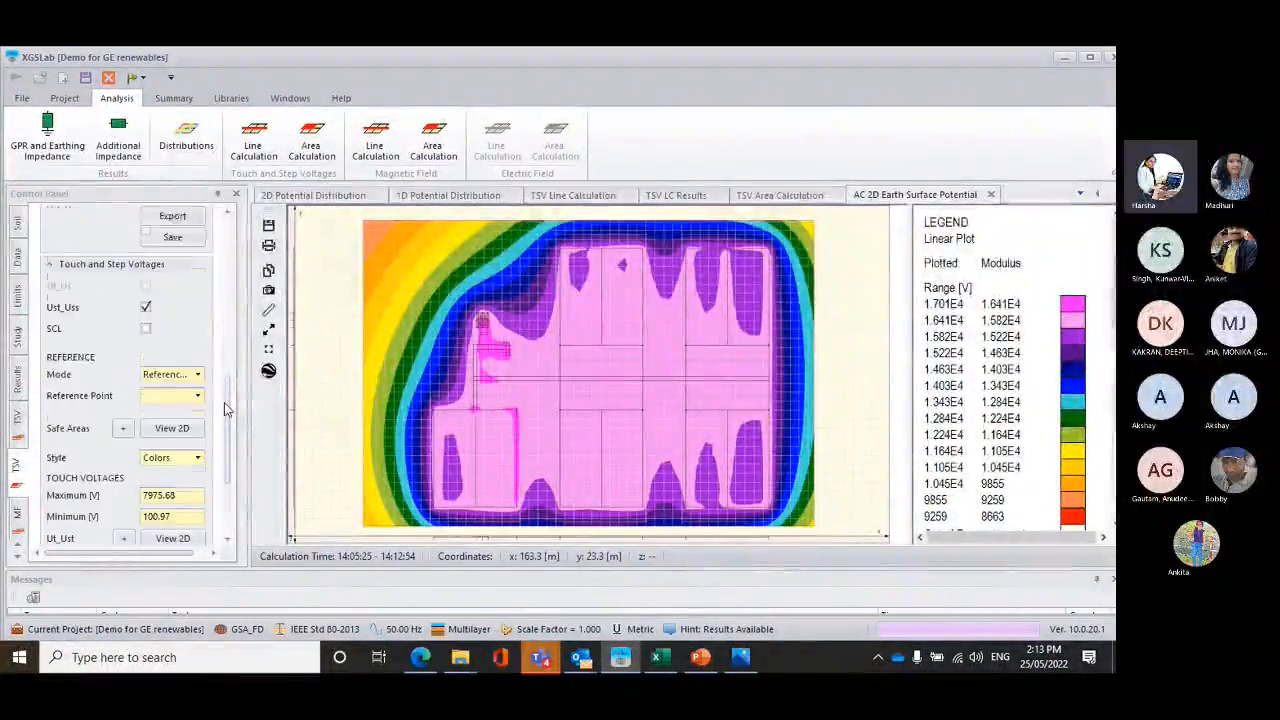
{"action": "scroll", "coordinate": [226, 408], "scroll_direction": "down", "scroll_amount": 2}
{"action": "scroll", "coordinate": [226, 408], "scroll_direction": "up", "scroll_amount": 2}
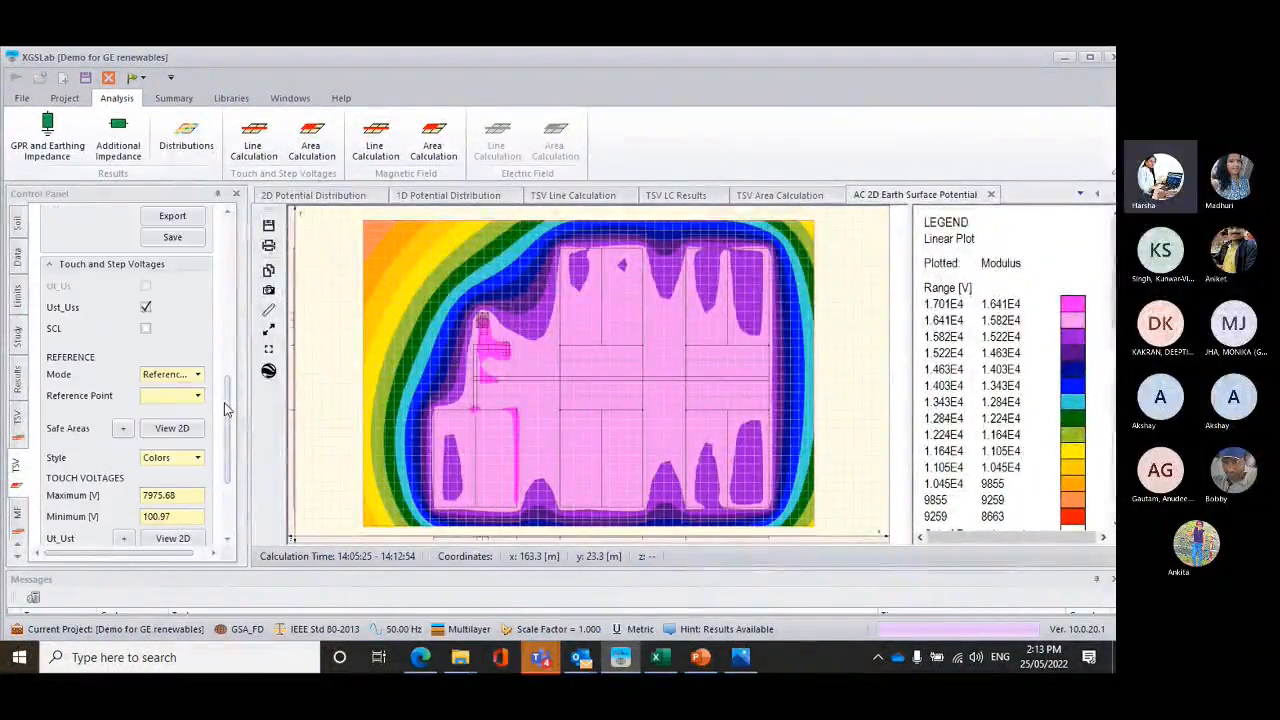
{"action": "left_click", "coordinate": [180, 375]}
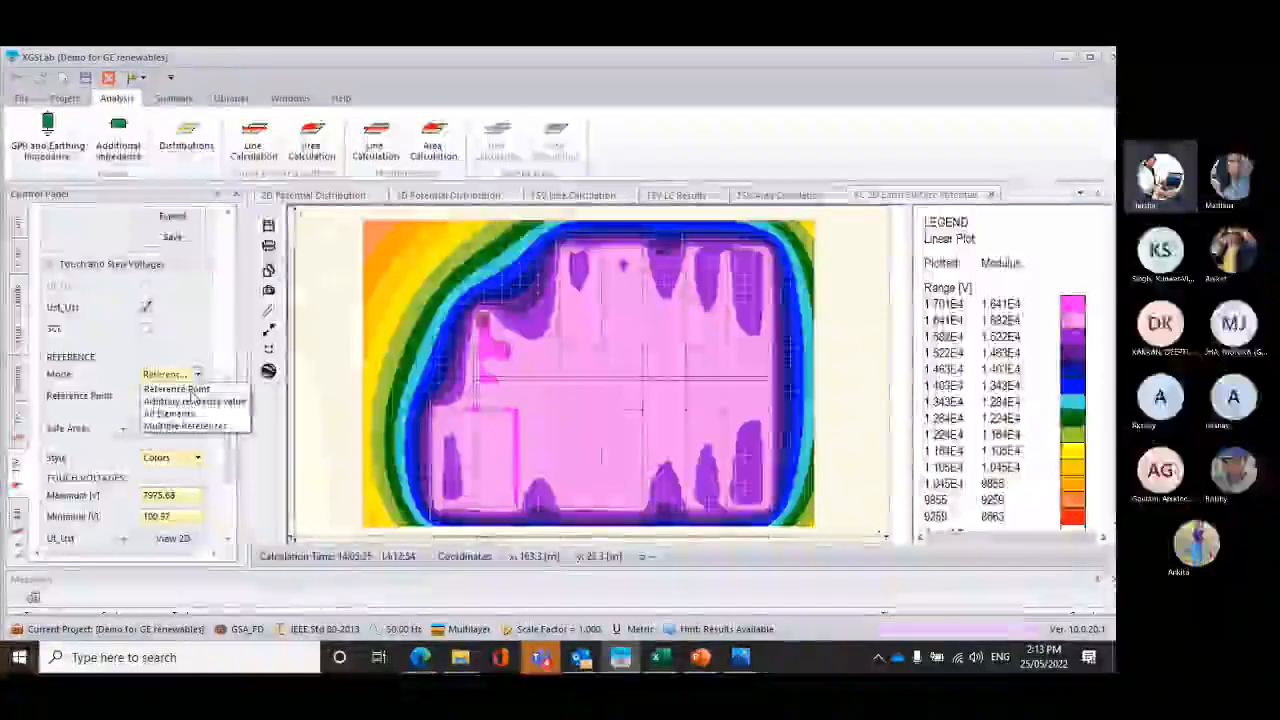
{"action": "left_click", "coordinate": [183, 390]}
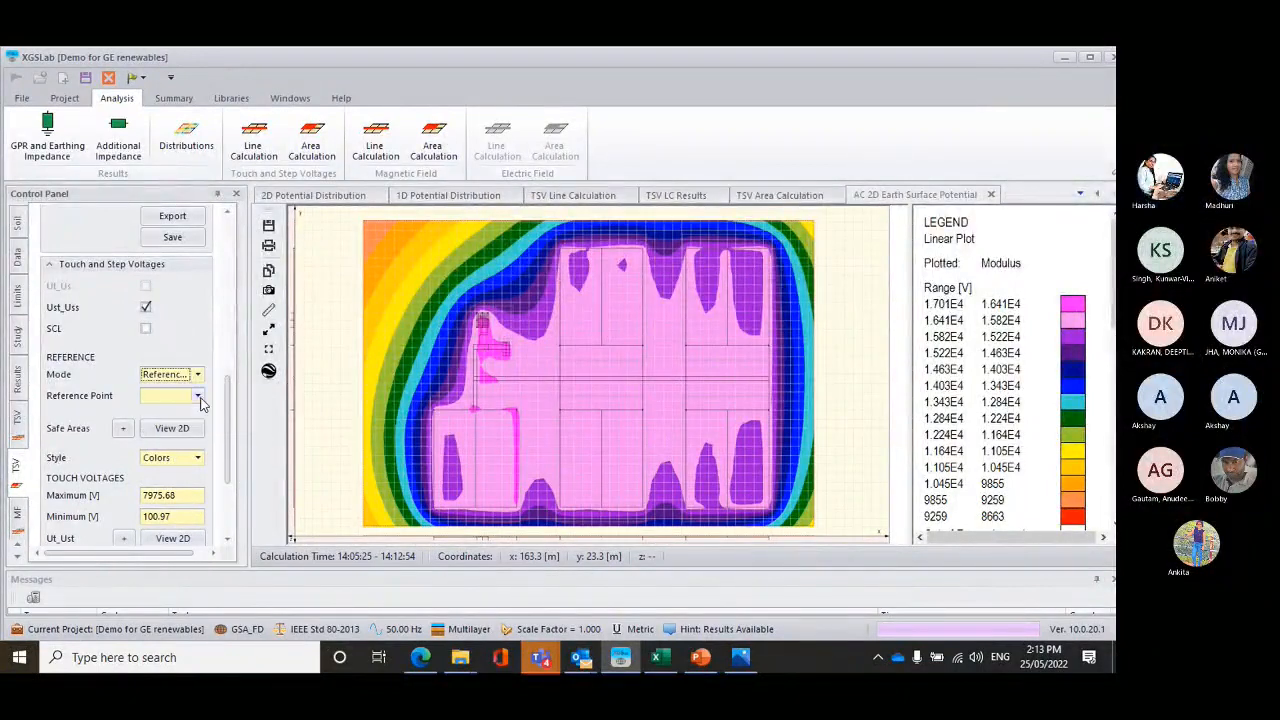
{"action": "left_click", "coordinate": [198, 396]}
{"action": "left_click", "coordinate": [186, 430]}
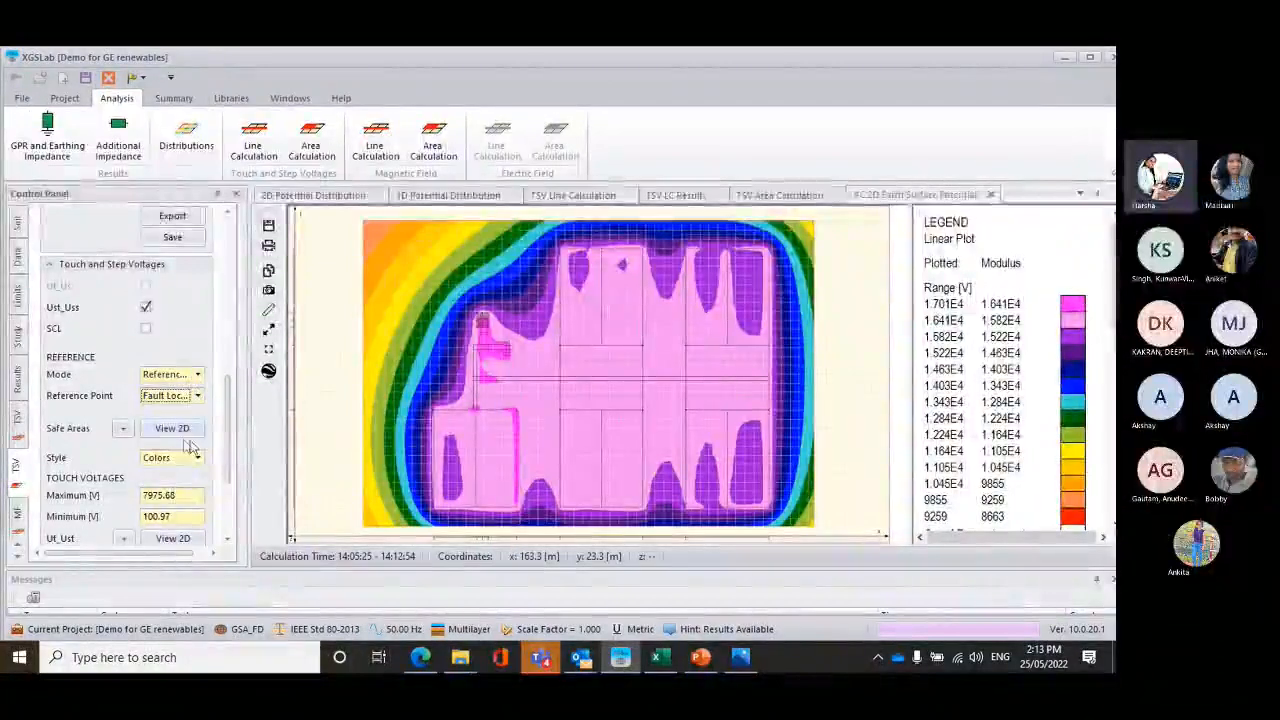
Save the 2D earth surface potential plot as an image, and plot the area's touch voltages in 2D
{"action": "scroll", "coordinate": [197, 408], "scroll_direction": "down", "scroll_amount": 3}
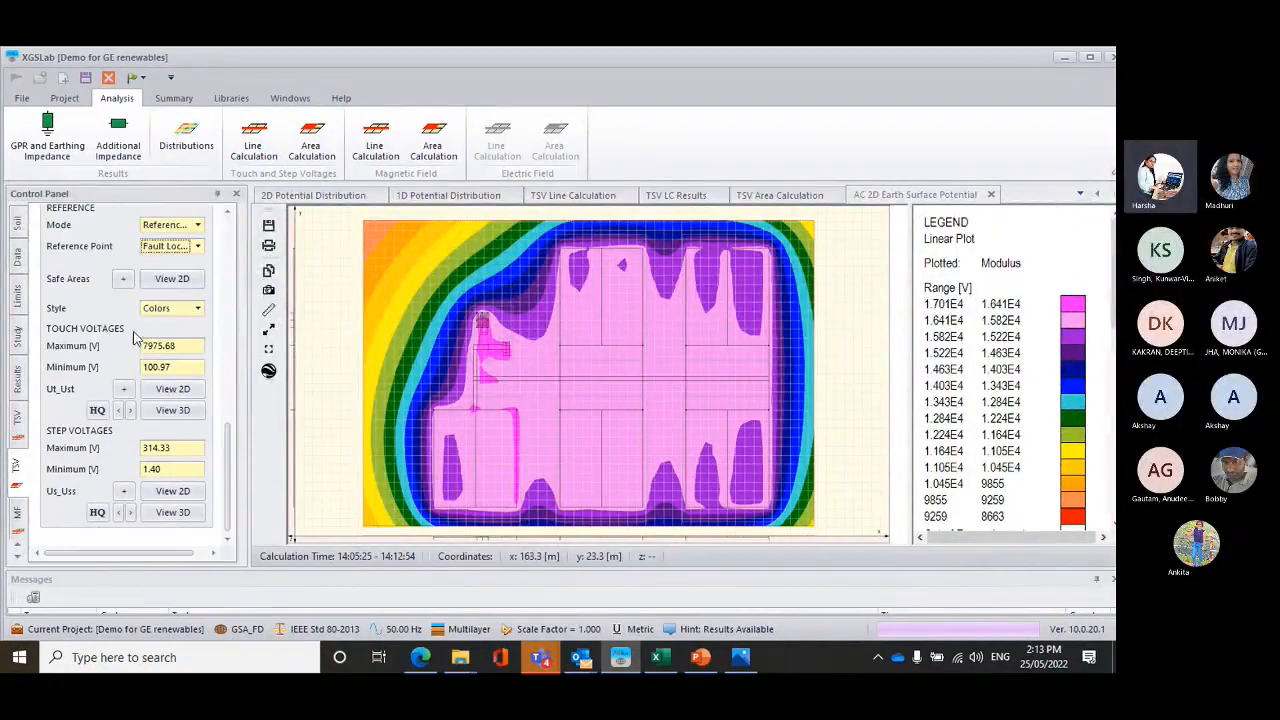
{"action": "left_click", "coordinate": [268, 292]}
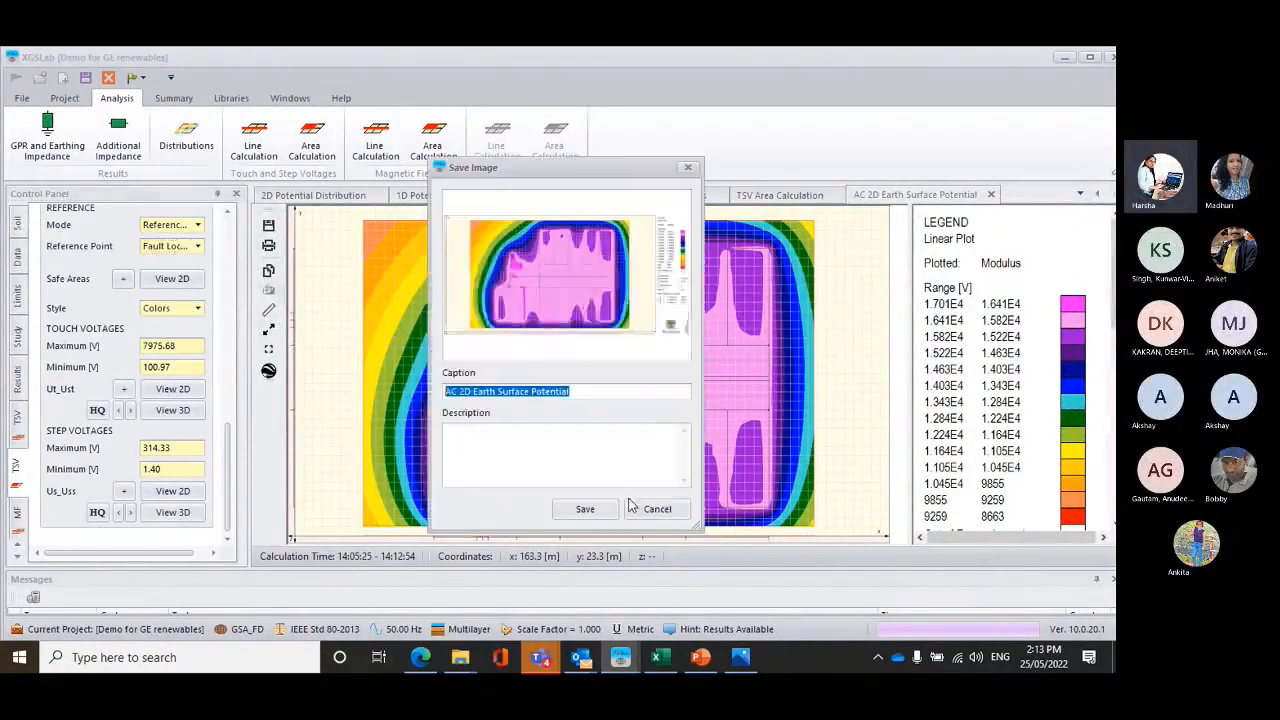
{"action": "left_click", "coordinate": [180, 388]}
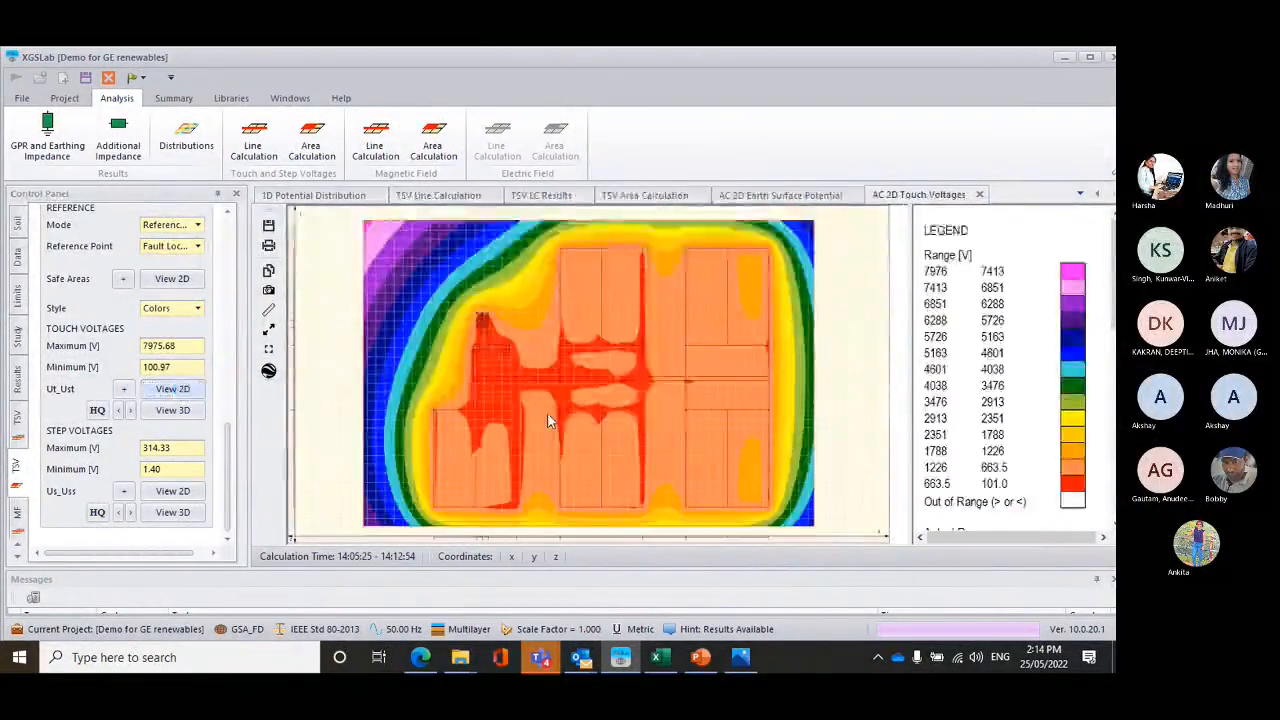
{"action": "mouse_move", "coordinate": [505, 360]}
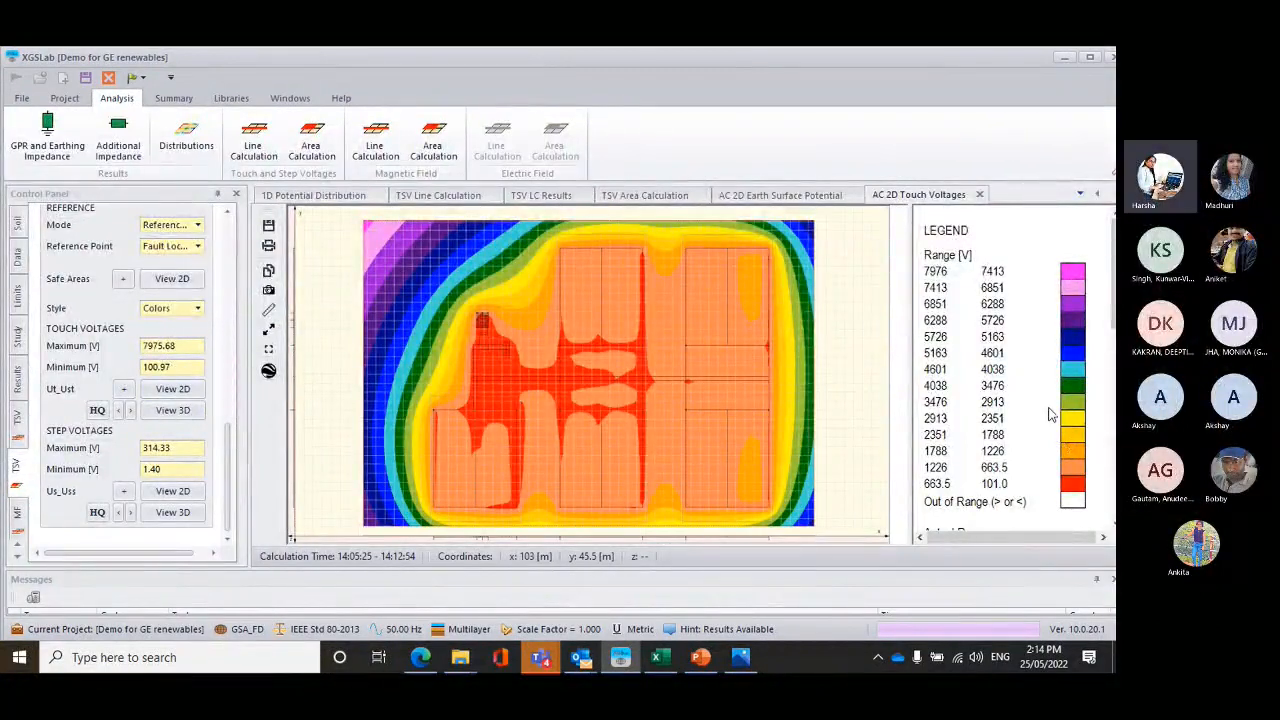
{"action": "scroll", "coordinate": [1049, 414], "scroll_direction": "down", "scroll_amount": 3}
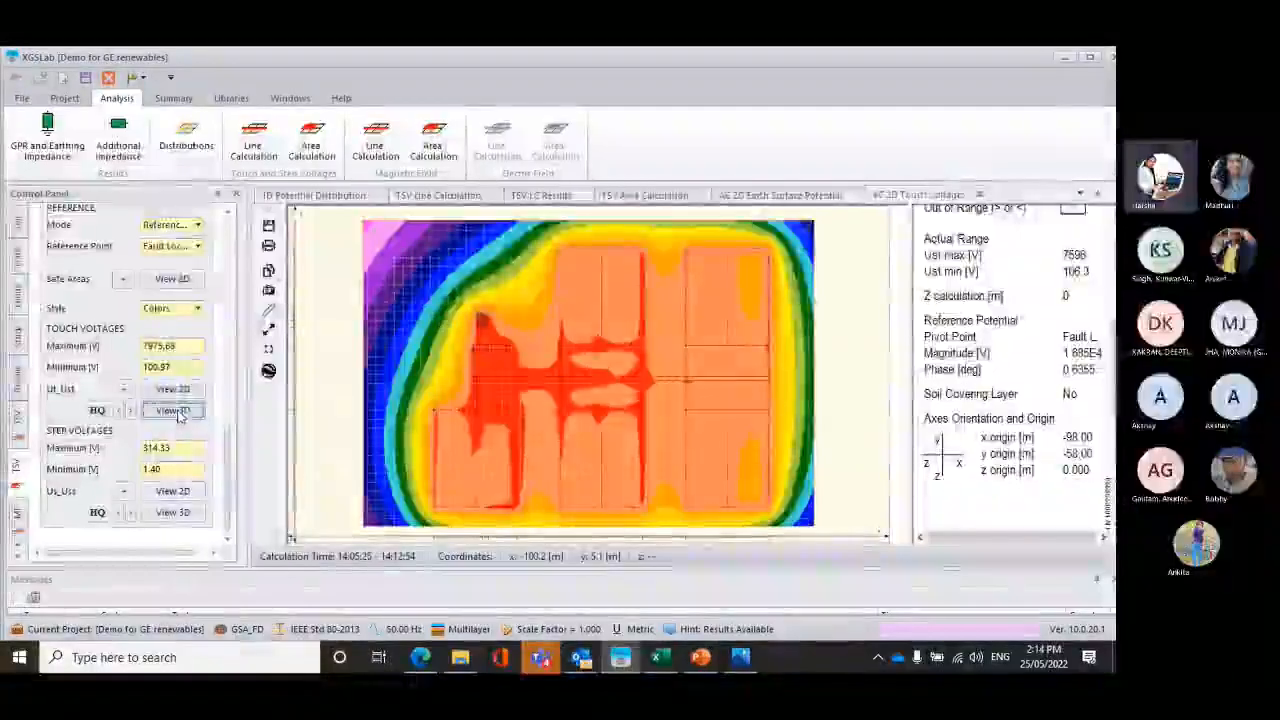
Plot the area's touch voltages in 3D and save the plot as an image
{"action": "left_click", "coordinate": [172, 410]}
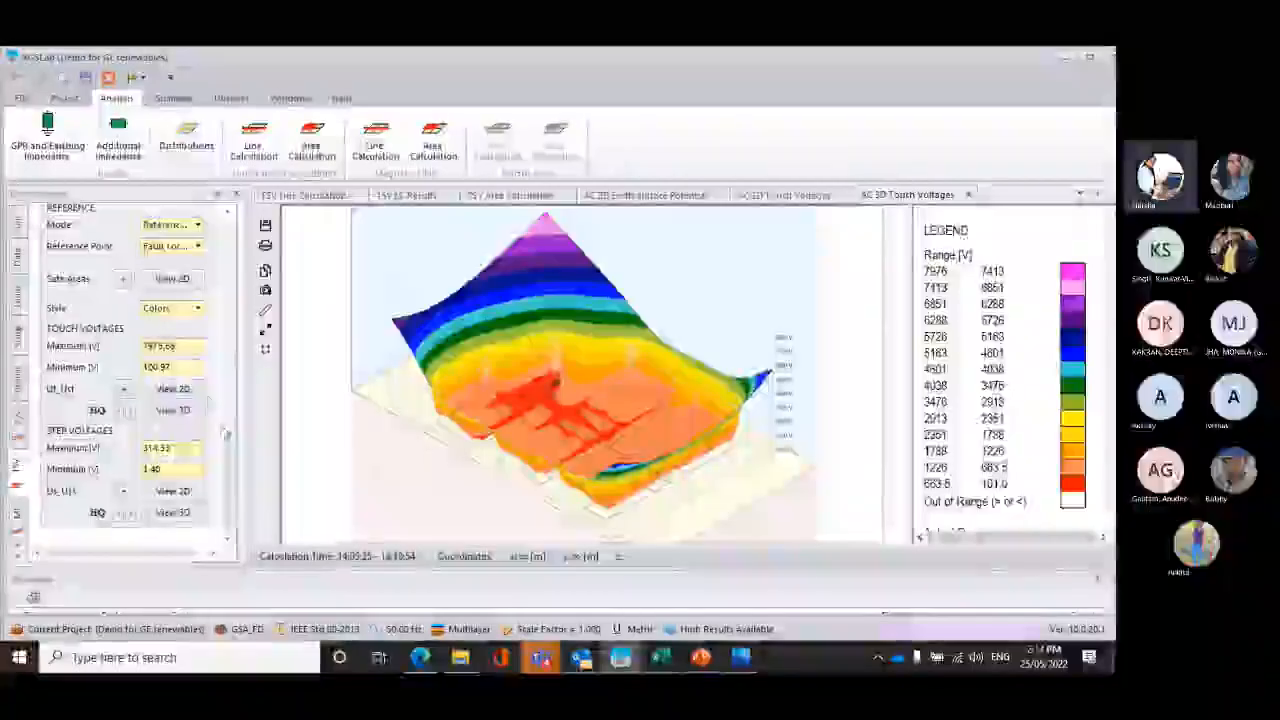
{"action": "left_click", "coordinate": [266, 291]}
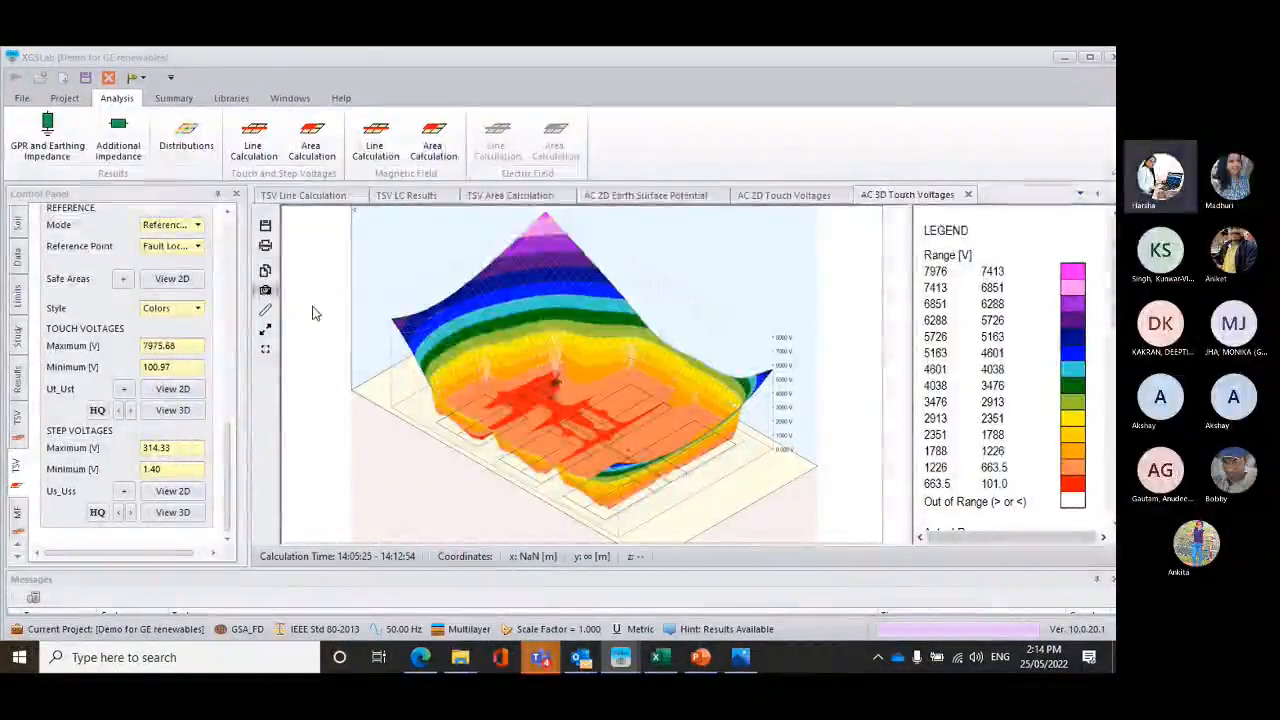
{"action": "left_click", "coordinate": [586, 508]}
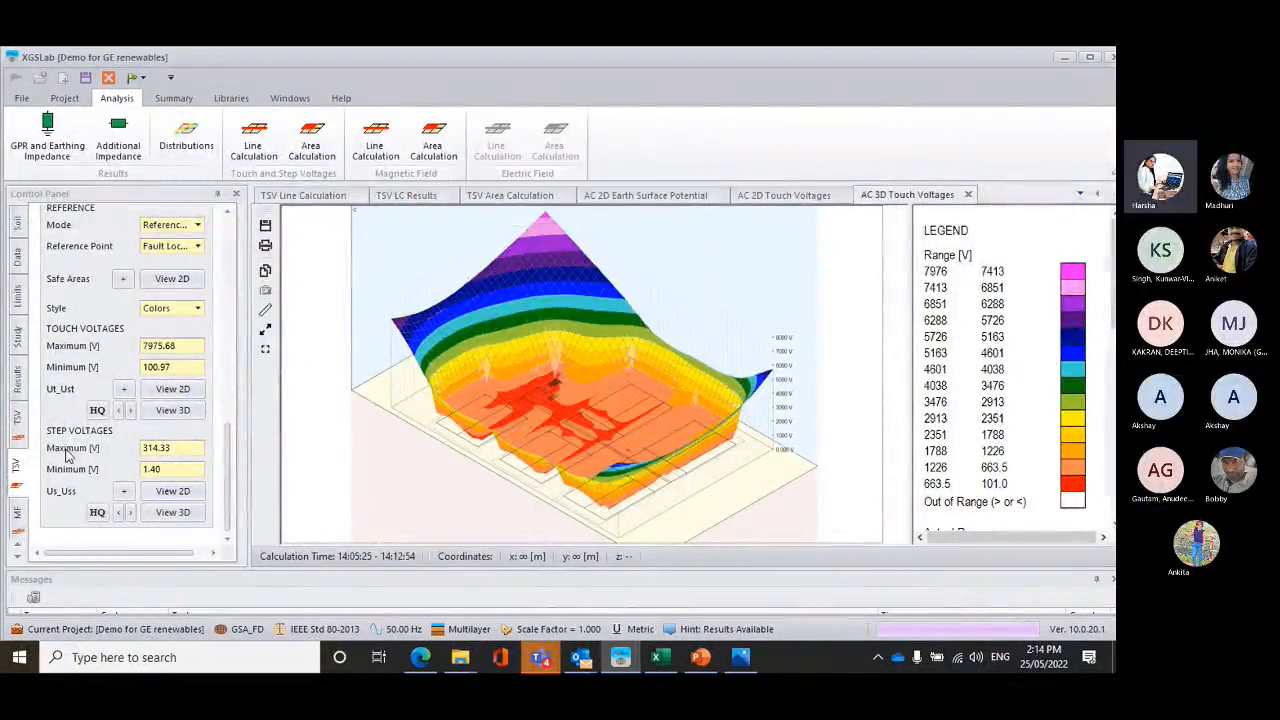
Plot the area's step voltages in 2D and in 3D
{"action": "left_click", "coordinate": [185, 491]}
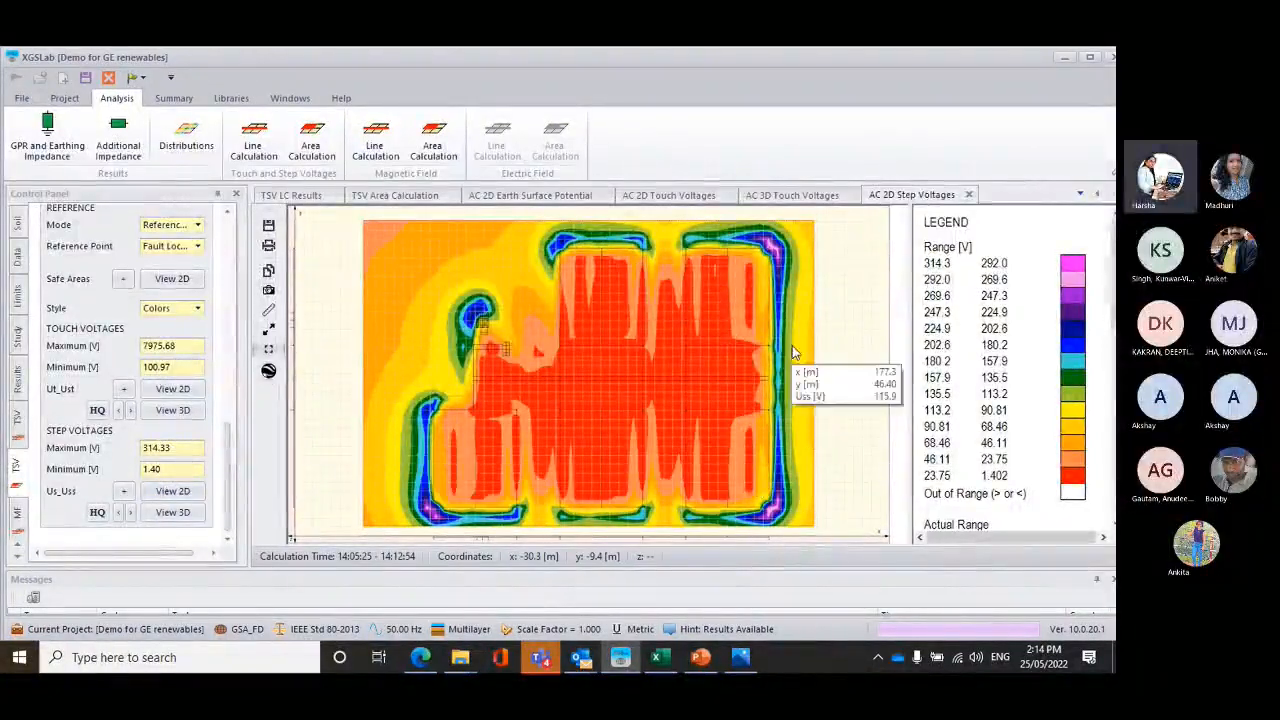
{"action": "left_click", "coordinate": [191, 513]}
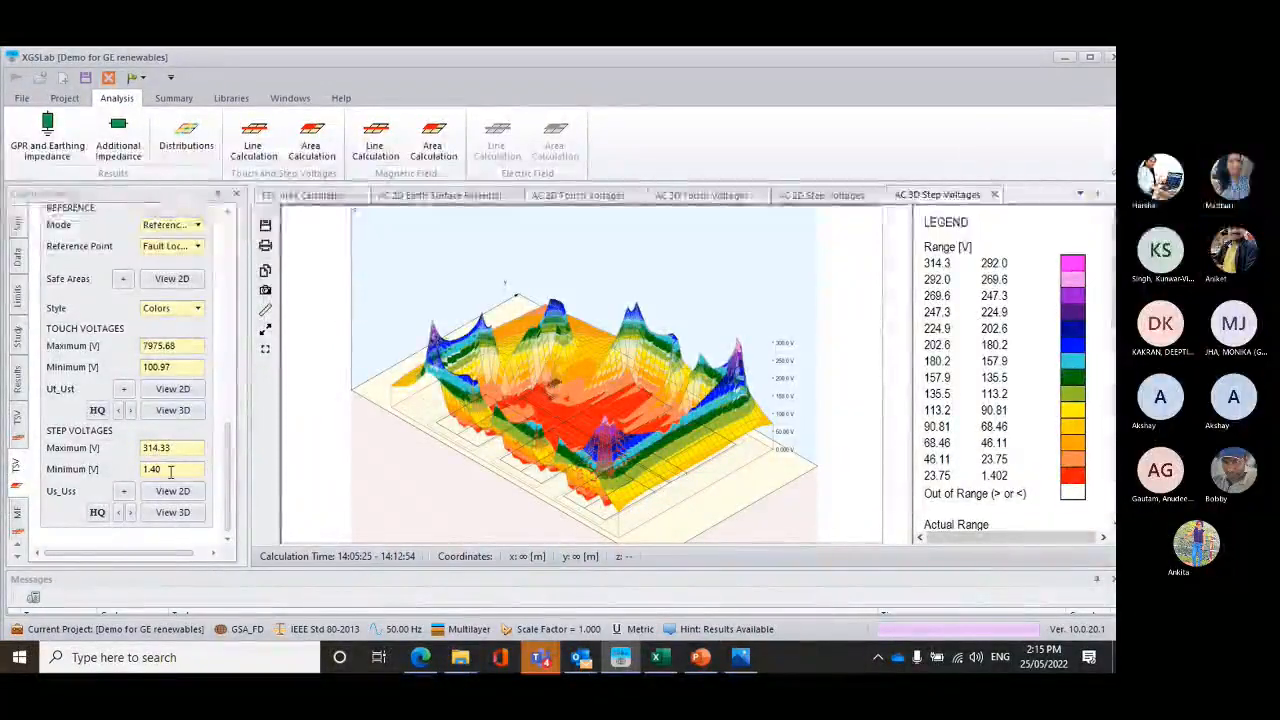
View the earth surface potential in the interactive 3D graphics viewer, inspect it from several angles, and close the viewer
{"action": "scroll", "coordinate": [220, 487], "scroll_direction": "up", "scroll_amount": 5}
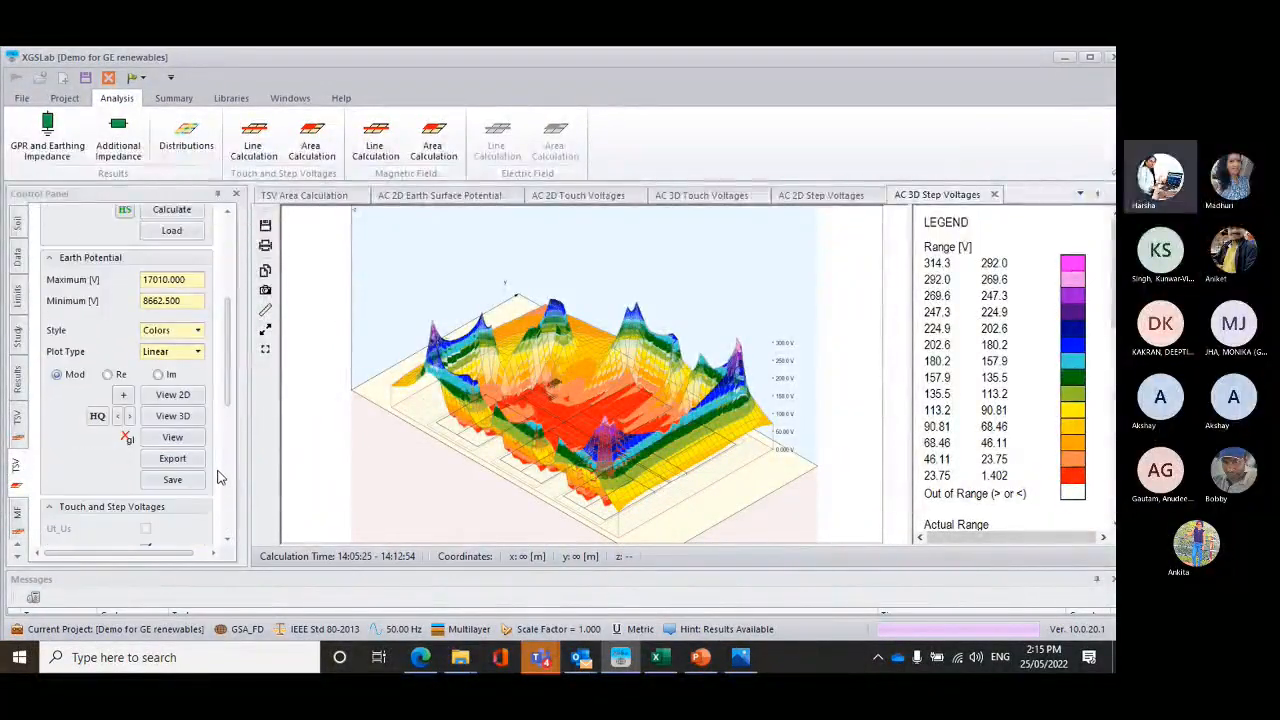
{"action": "left_click", "coordinate": [169, 440]}
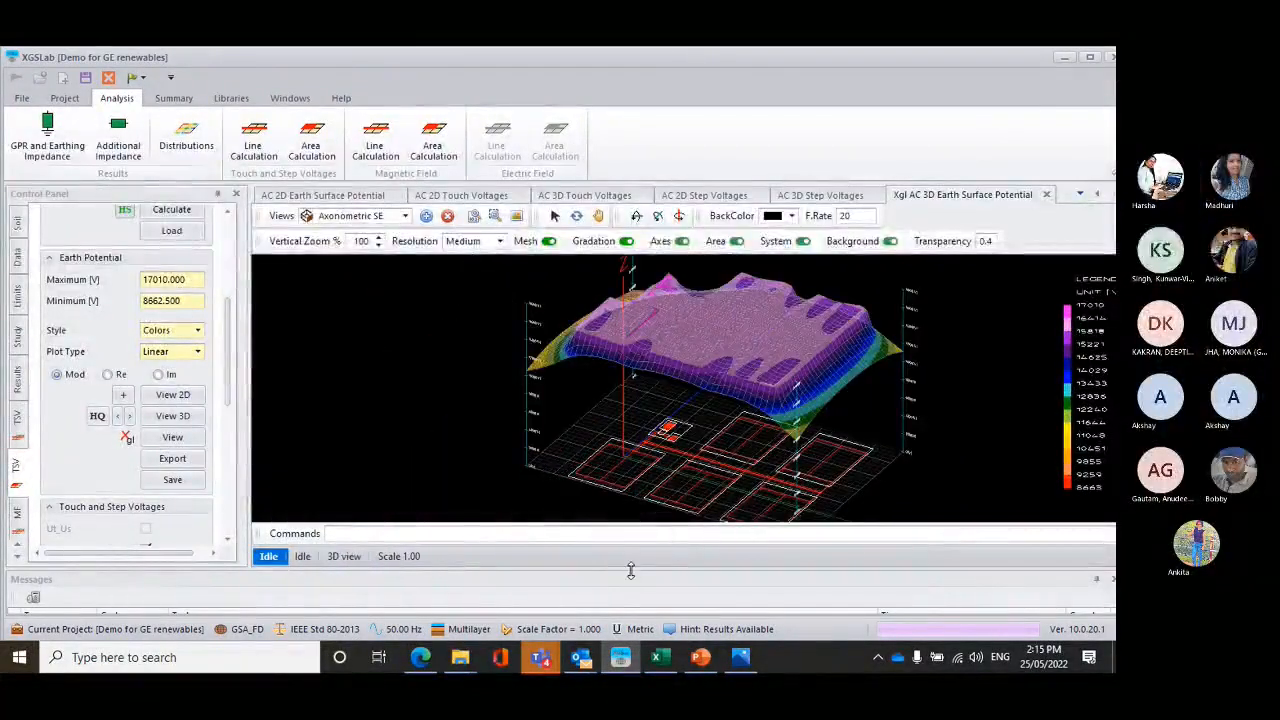
{"action": "left_click_drag", "start_coordinate": [627, 574], "coordinate": [628, 592]}
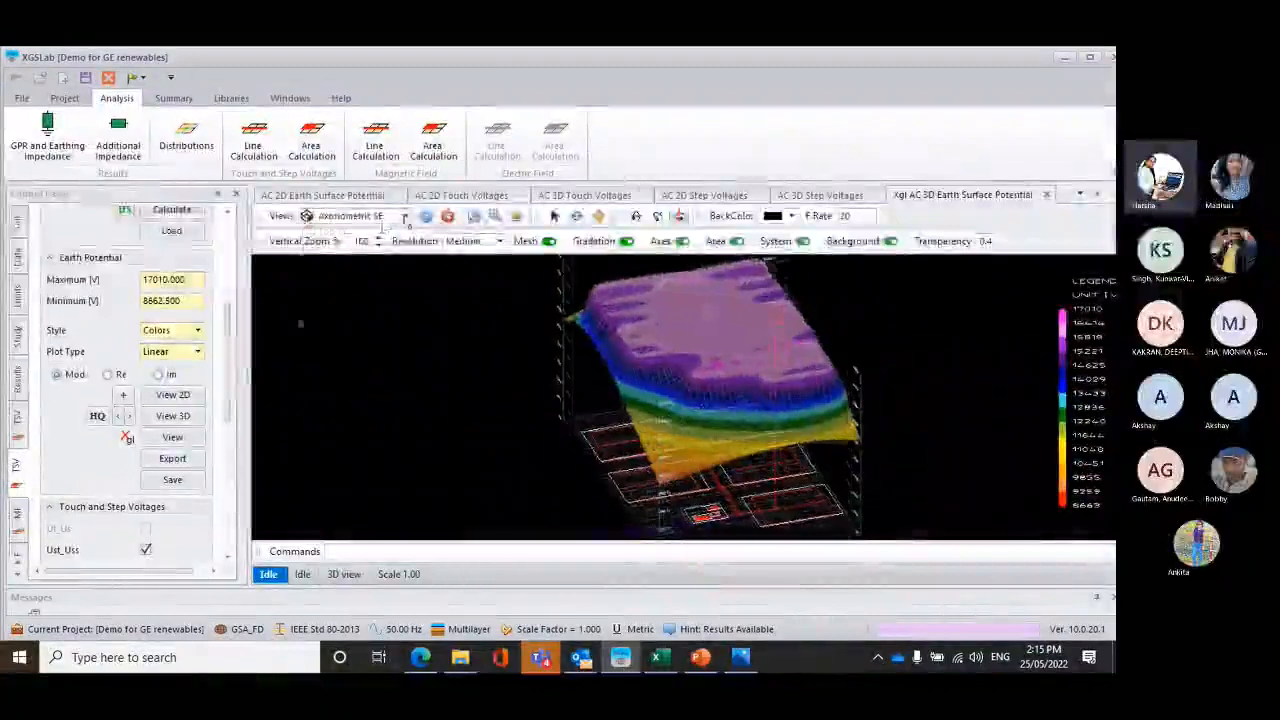
{"action": "left_click", "coordinate": [372, 217]}
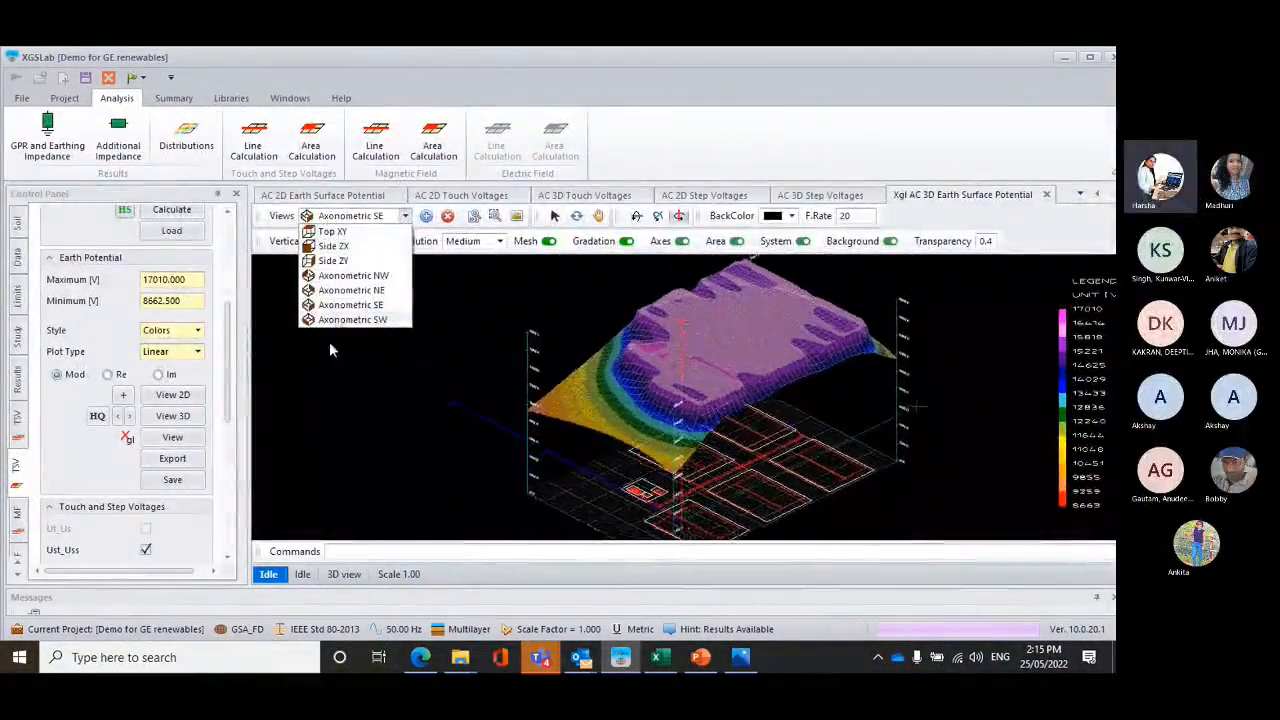
{"action": "left_click", "coordinate": [358, 388]}
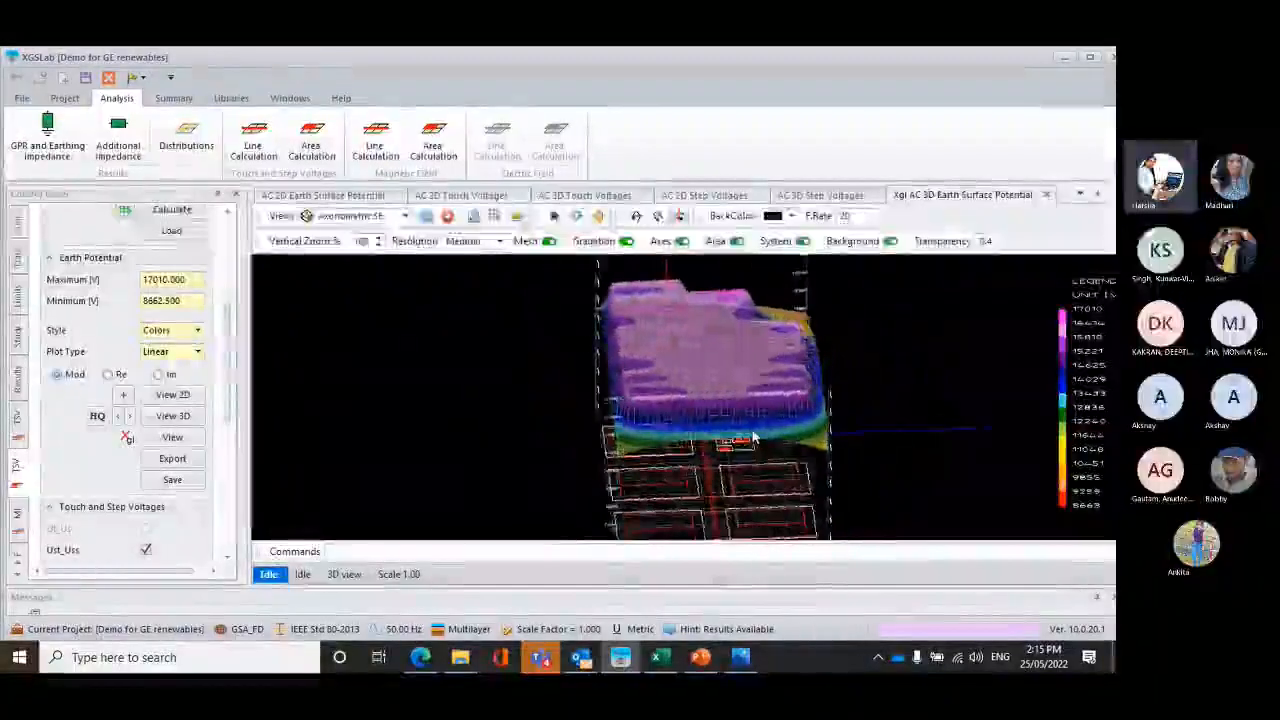
{"action": "left_click", "coordinate": [1047, 194]}
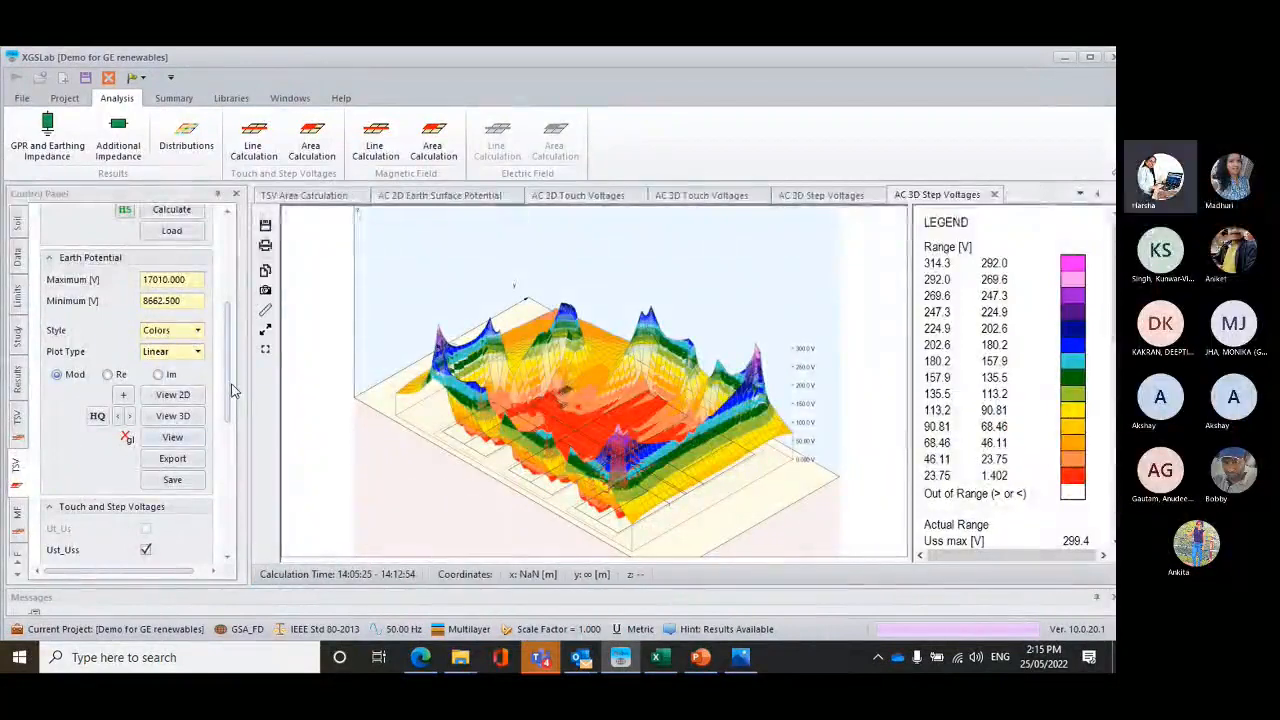
Review the area calculation settings, including geometry, earth potential plotting, and touch and step voltage options
{"action": "scroll", "coordinate": [226, 407], "scroll_direction": "down", "scroll_amount": 2}
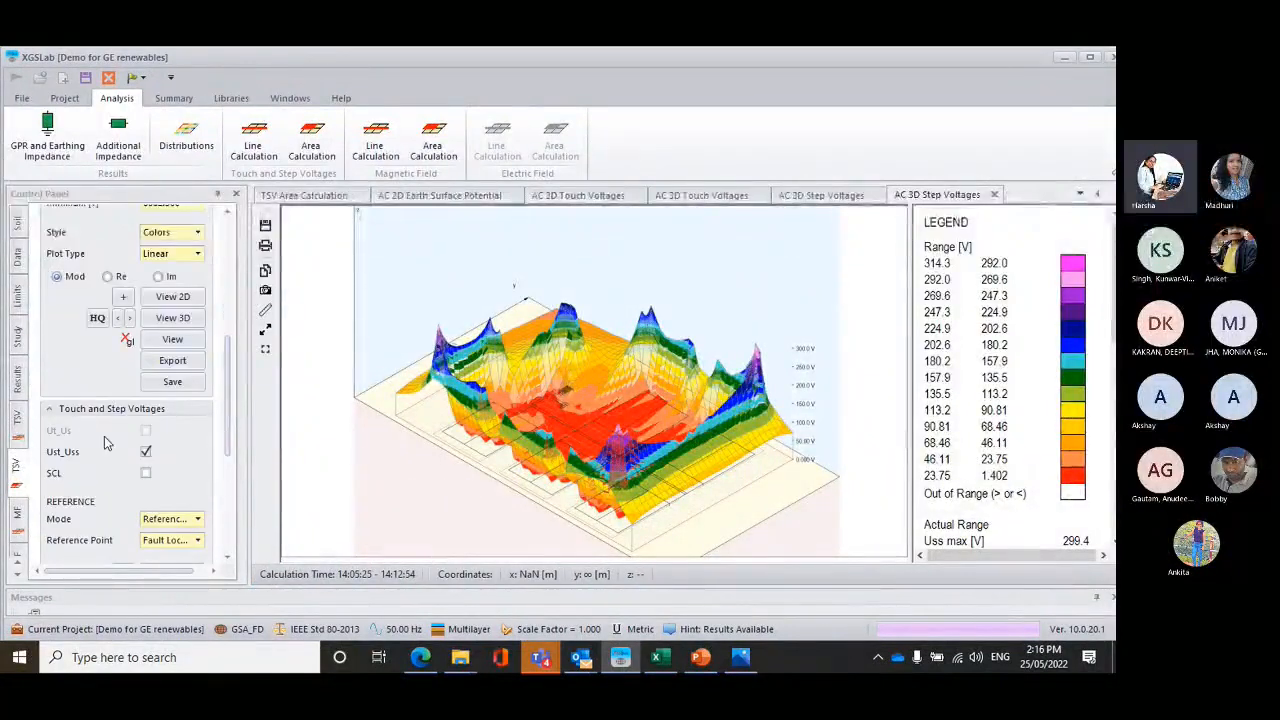
{"action": "scroll", "coordinate": [222, 424], "scroll_direction": "up", "scroll_amount": 5}
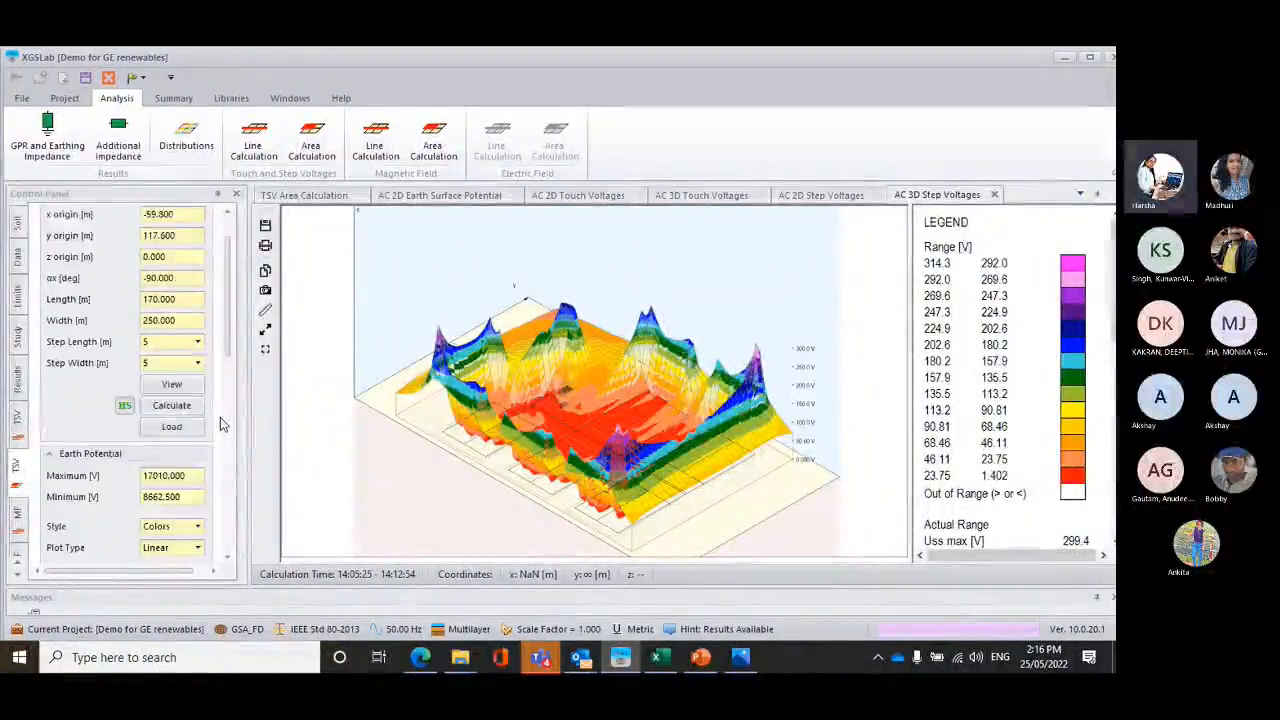
{"action": "scroll", "coordinate": [220, 417], "scroll_direction": "down", "scroll_amount": 4}
{"action": "scroll", "coordinate": [220, 417], "scroll_direction": "up", "scroll_amount": 4}
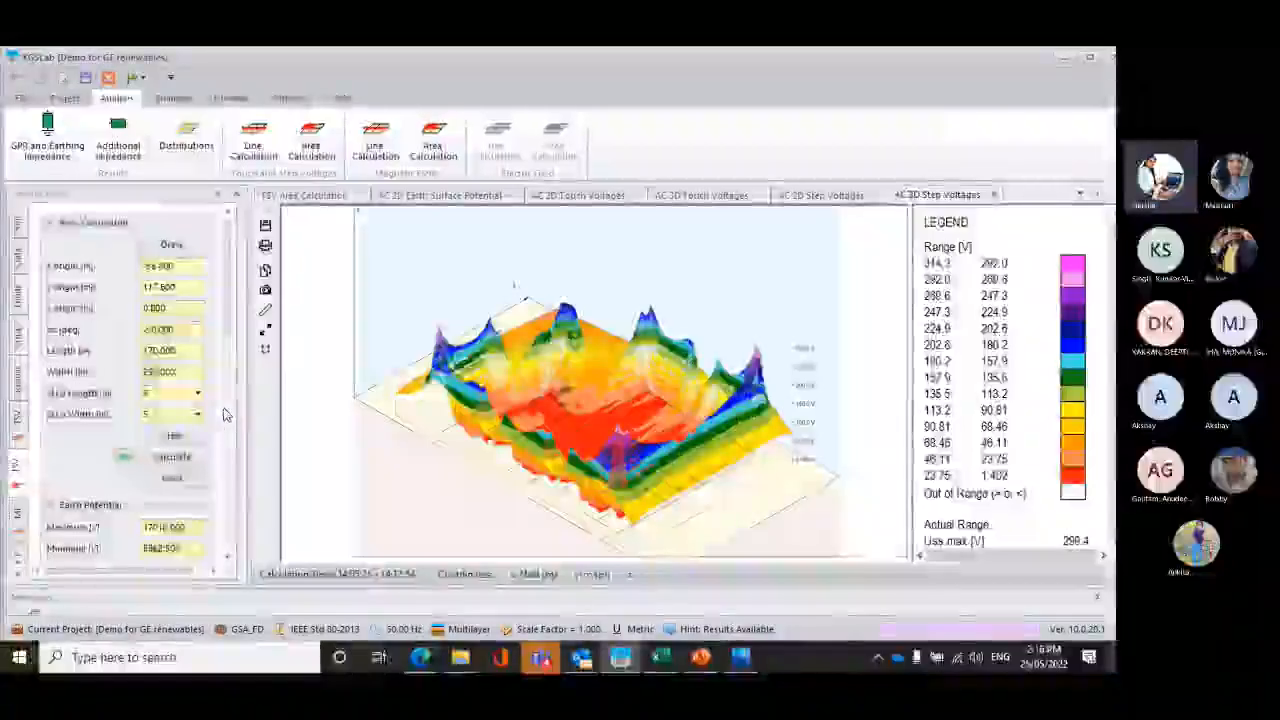
{"action": "scroll", "coordinate": [222, 418], "scroll_direction": "down", "scroll_amount": 6}
{"action": "scroll", "coordinate": [224, 407], "scroll_direction": "down", "scroll_amount": 2}
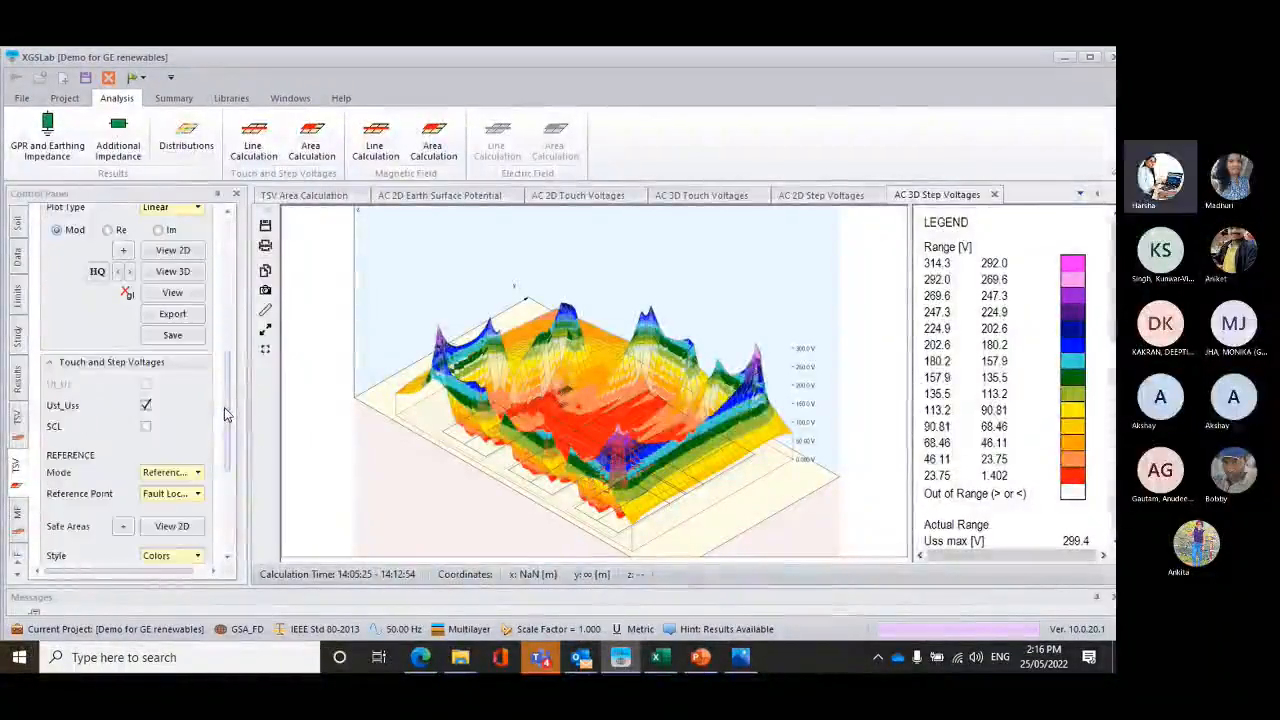
{"action": "scroll", "coordinate": [224, 407], "scroll_direction": "up", "scroll_amount": 2}
{"action": "scroll", "coordinate": [224, 407], "scroll_direction": "up", "scroll_amount": 1}
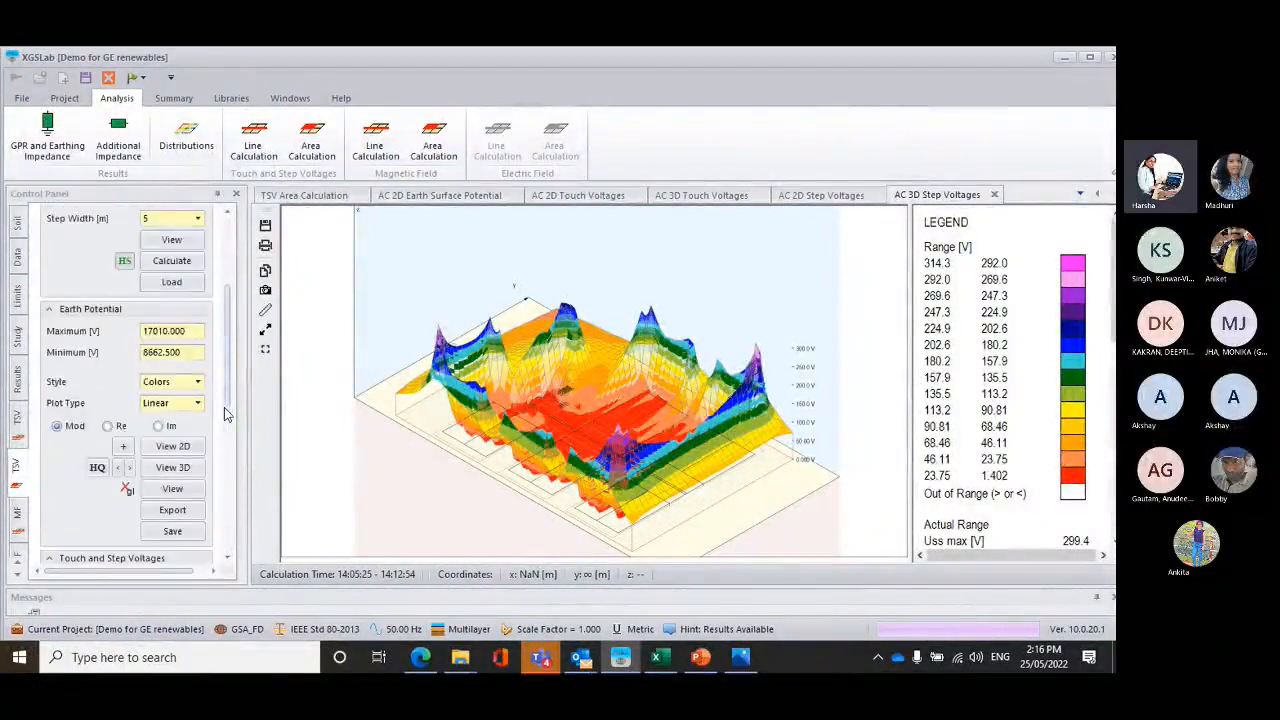
Plot the area's safe areas in 2D with the fault location as the reference point
{"action": "scroll", "coordinate": [224, 407], "scroll_direction": "up", "scroll_amount": 3}
{"action": "scroll", "coordinate": [224, 407], "scroll_direction": "down", "scroll_amount": 4}
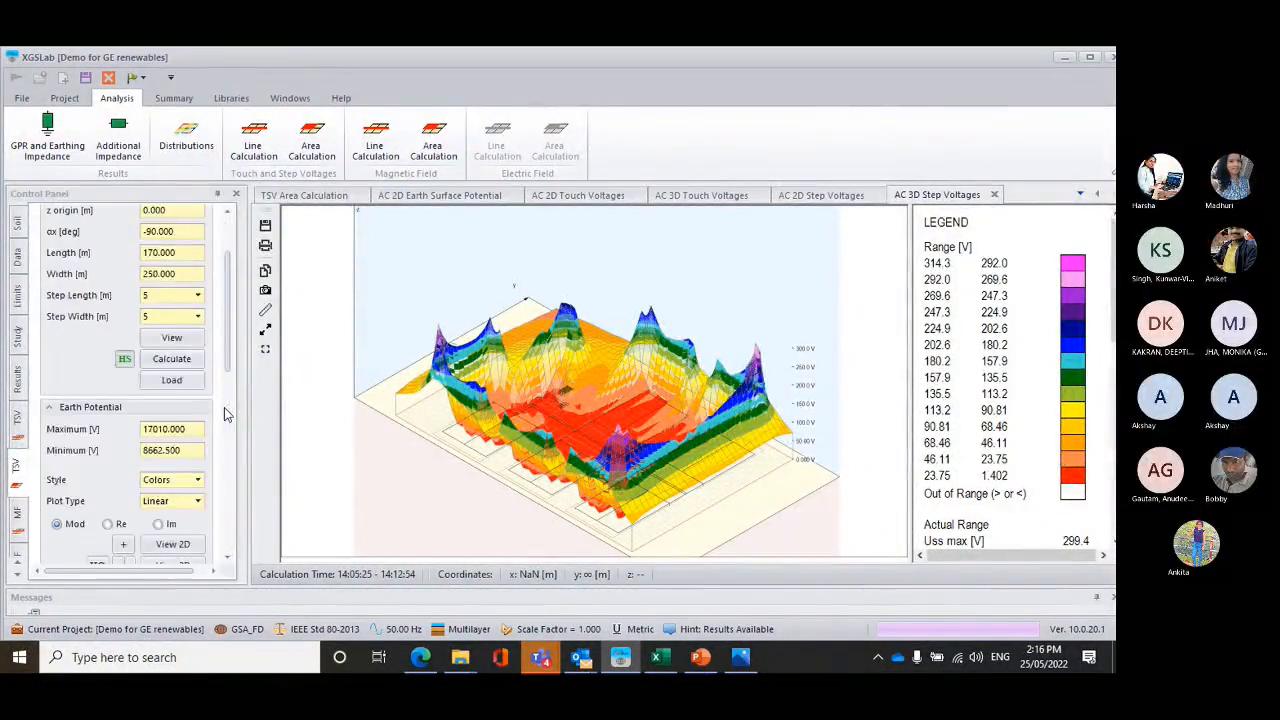
{"action": "scroll", "coordinate": [224, 408], "scroll_direction": "down", "scroll_amount": 4}
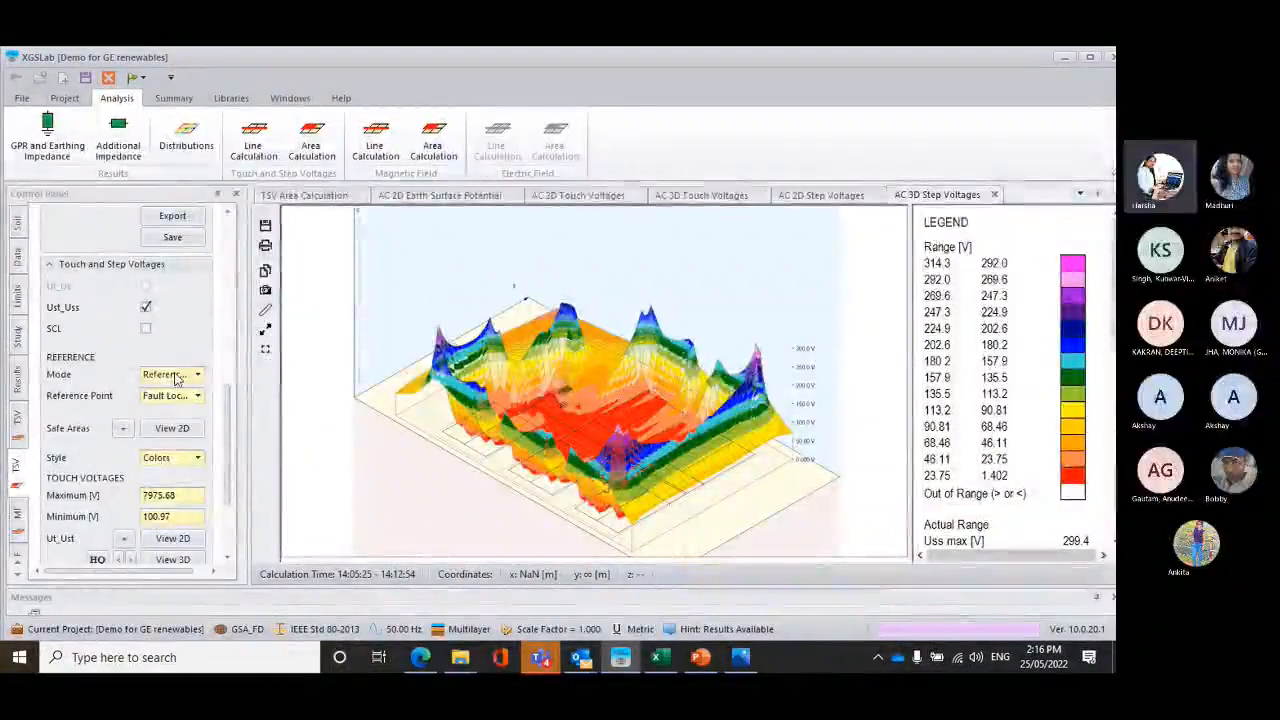
{"action": "left_click", "coordinate": [182, 432]}
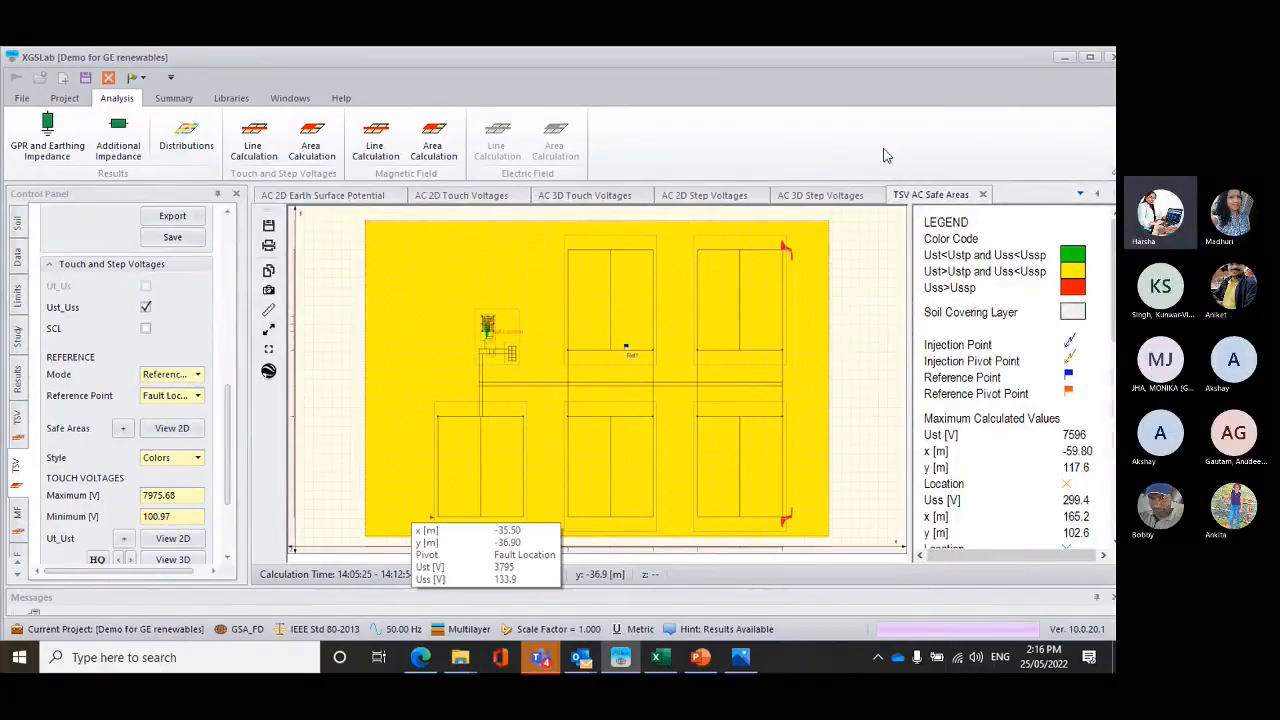
{"action": "left_click", "coordinate": [626, 347]}
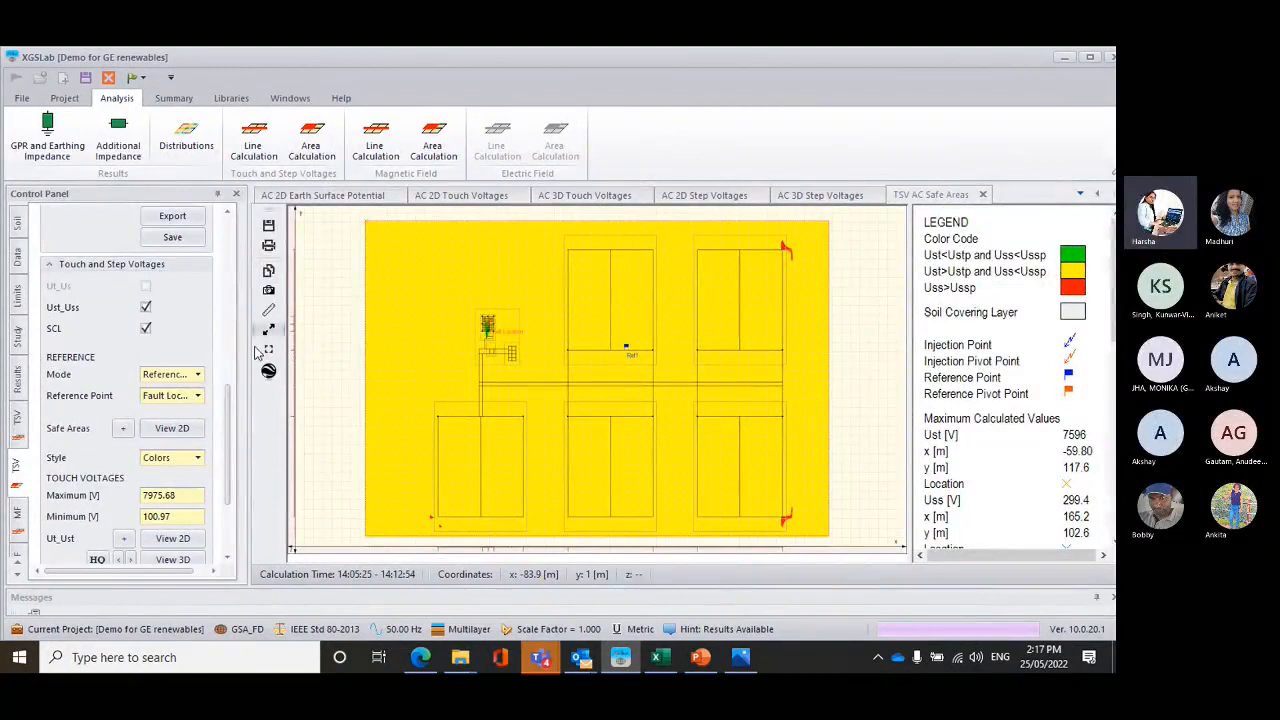
Include the soil covering layer (SCL) in the touch and step voltage limits and replot the safe areas in 2D
{"action": "scroll", "coordinate": [220, 405], "scroll_direction": "down", "scroll_amount": 3}
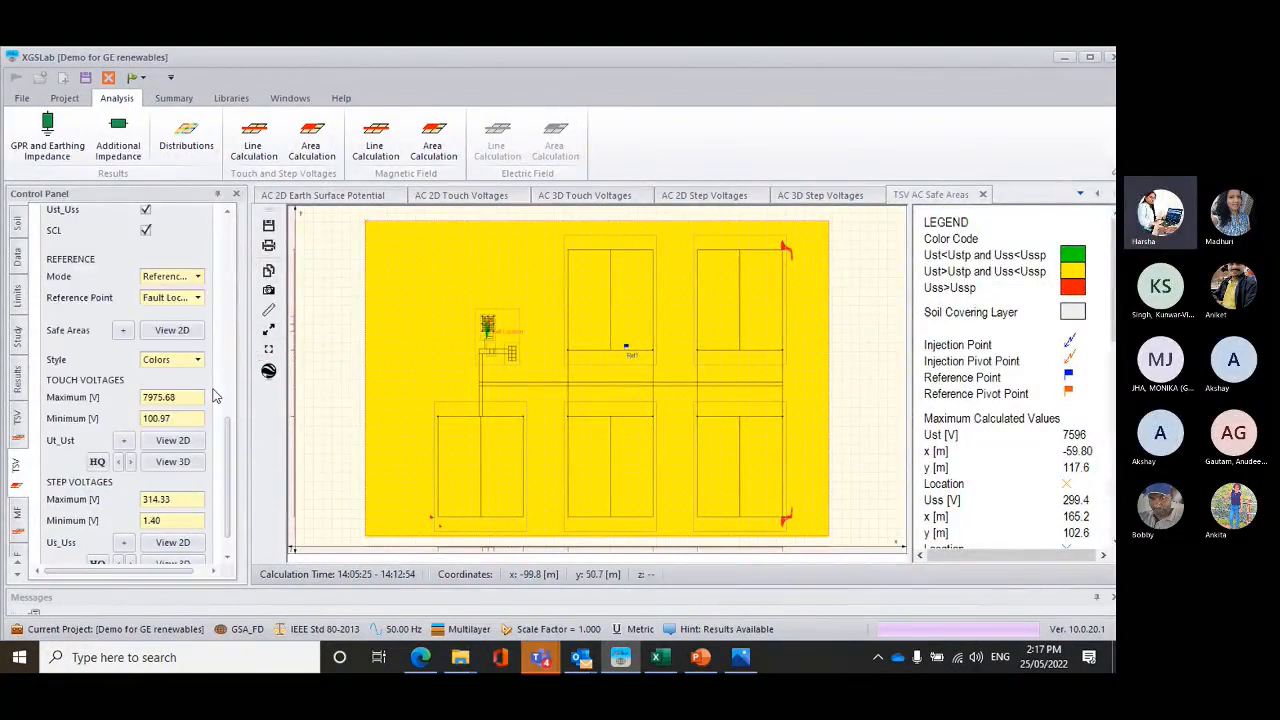
{"action": "left_click", "coordinate": [172, 331]}
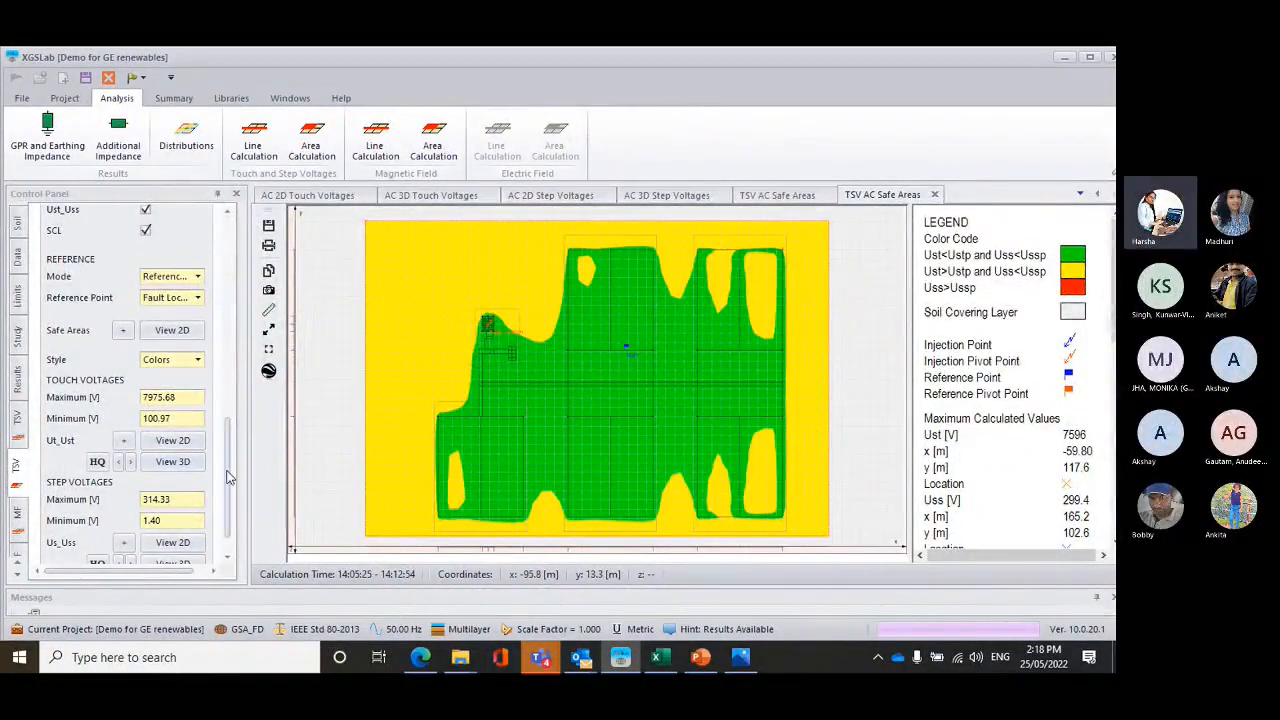
Change the touch and step voltage reference mode to All Elements with a reach distance of 10 m
{"action": "scroll", "coordinate": [228, 477], "scroll_direction": "up", "scroll_amount": 5}
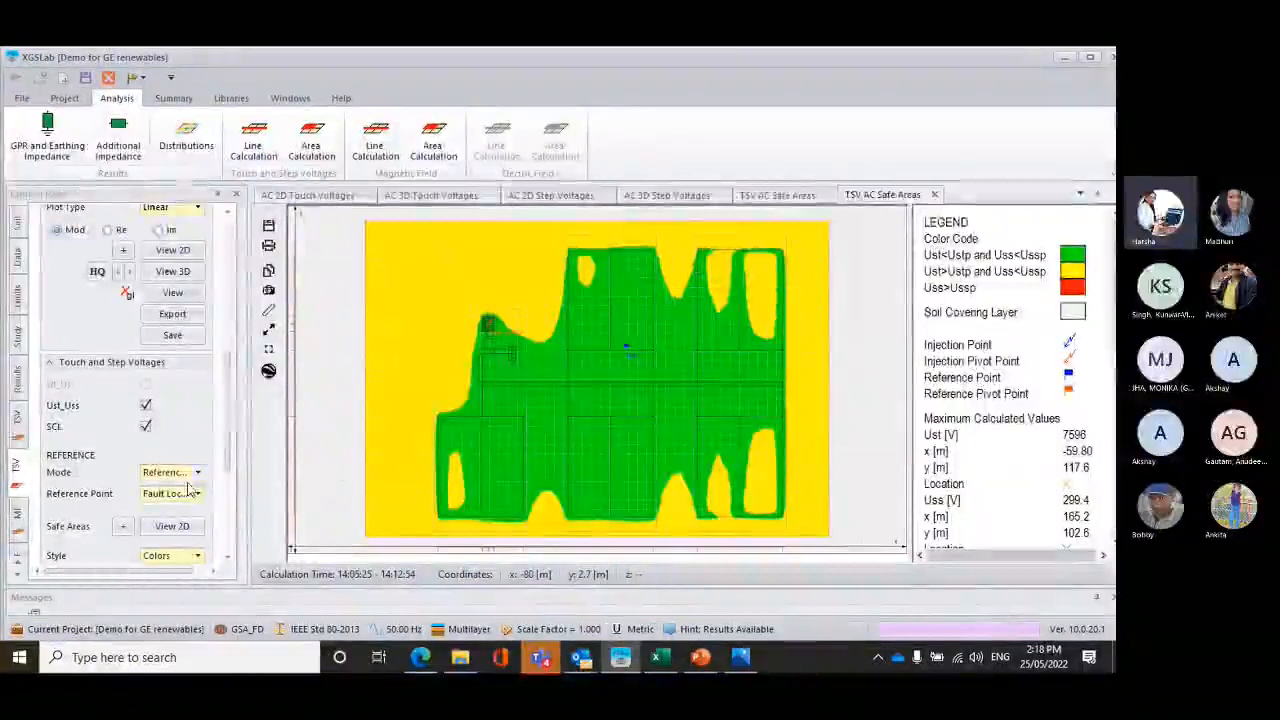
{"action": "left_click", "coordinate": [197, 473]}
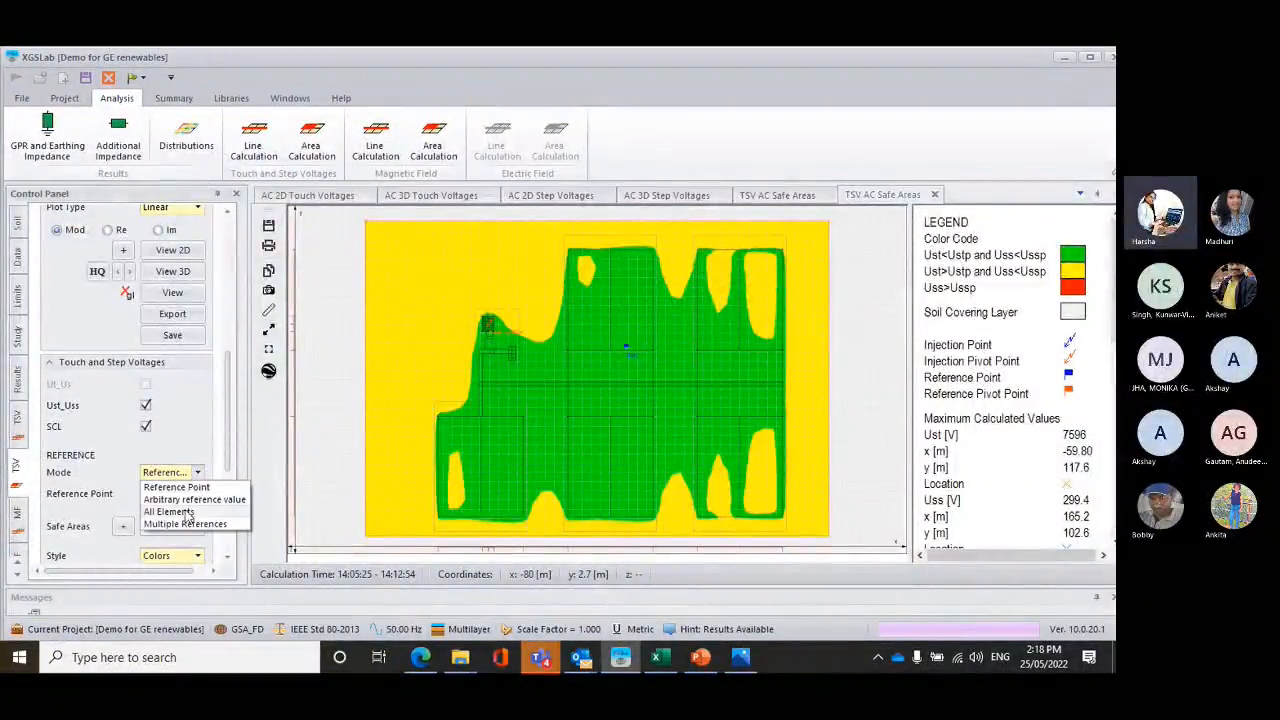
{"action": "left_click", "coordinate": [187, 512]}
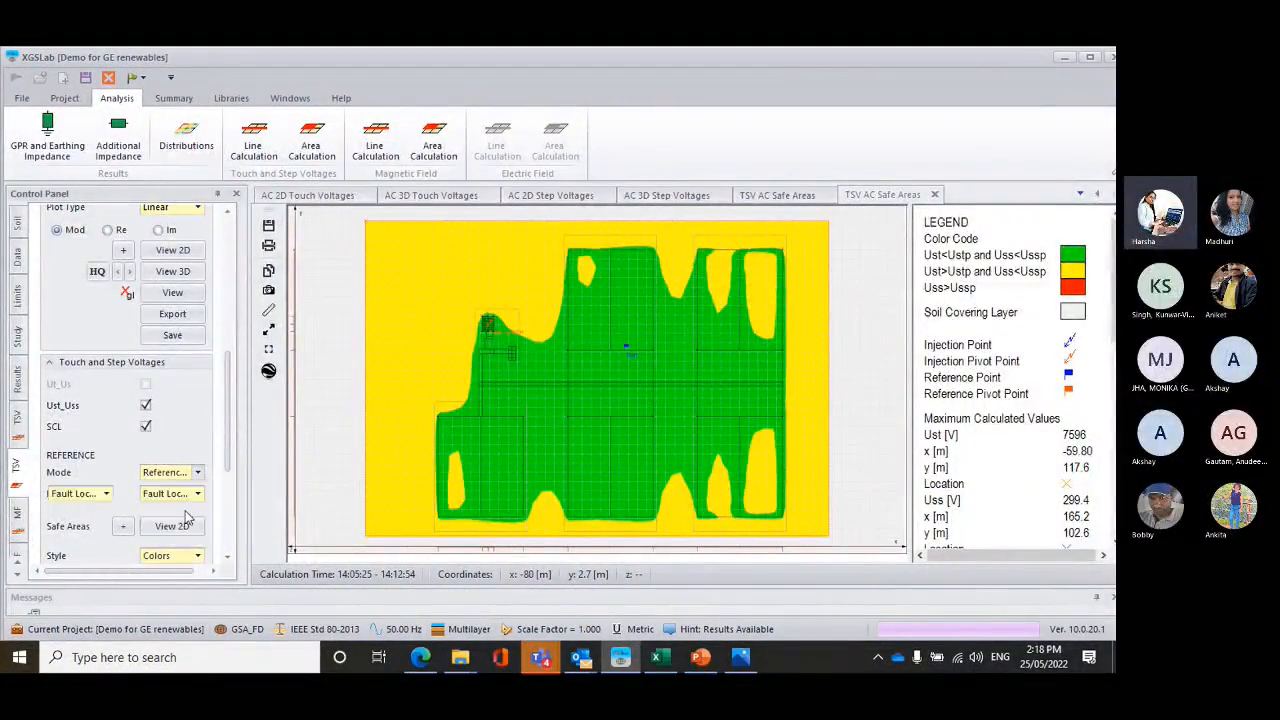
{"action": "scroll", "coordinate": [215, 443], "scroll_direction": "down", "scroll_amount": 3}
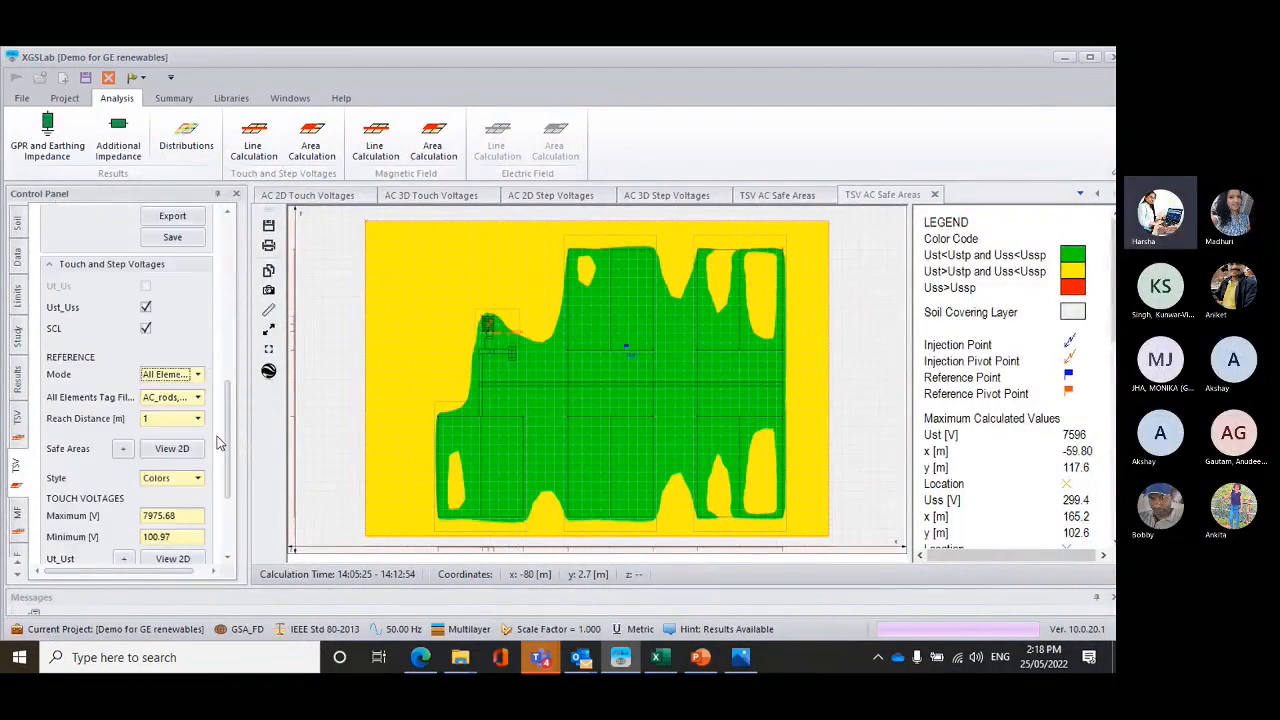
{"action": "left_click", "coordinate": [198, 420]}
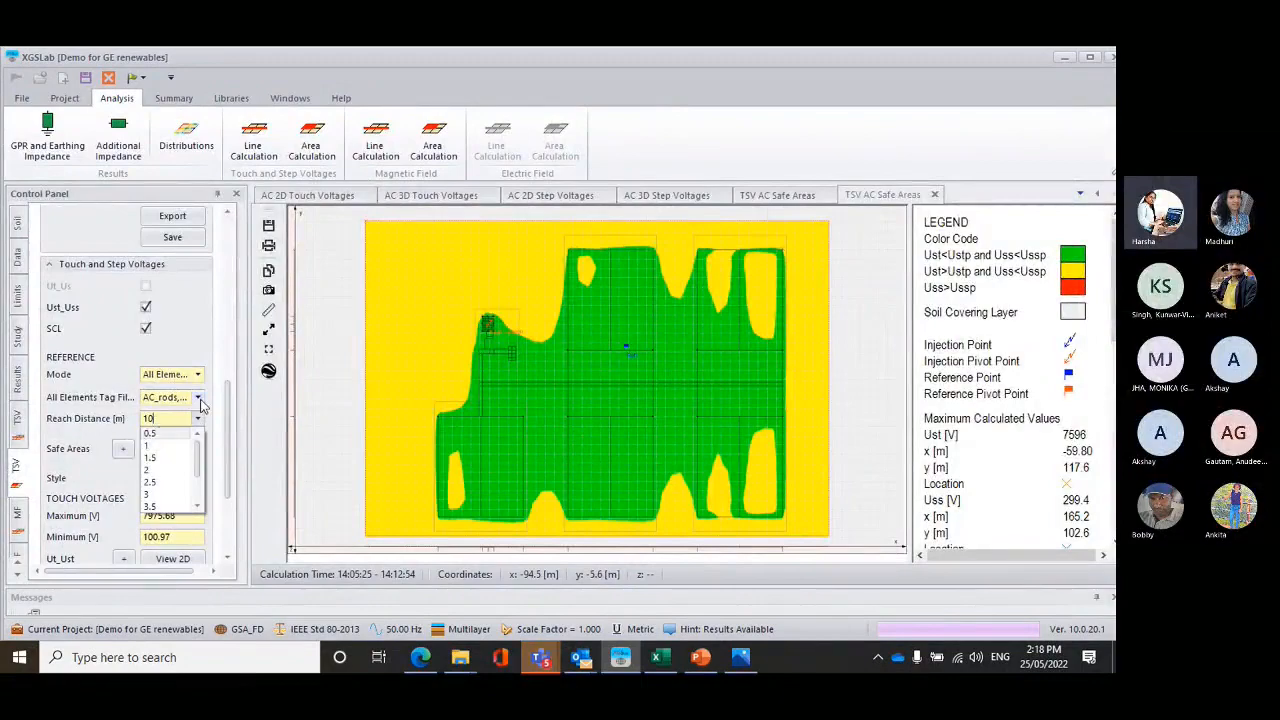
{"action": "left_click", "coordinate": [270, 452]}
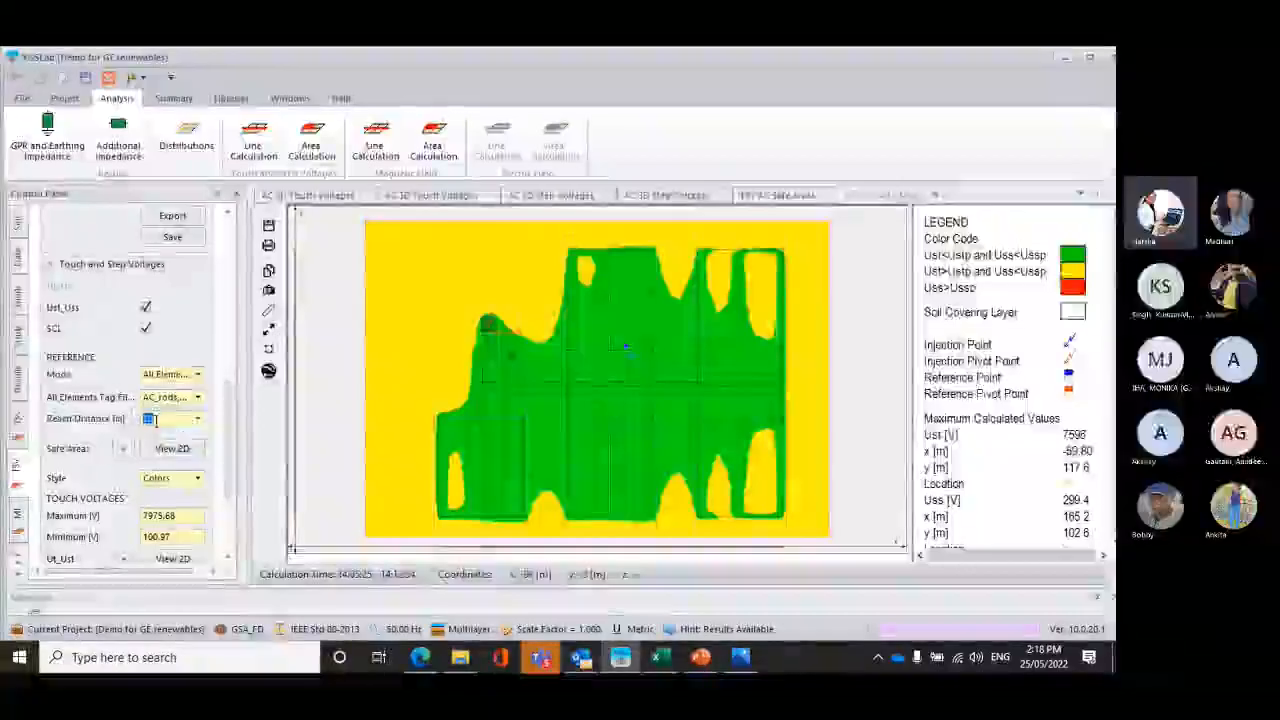
Plot the safe areas in 2D with the All Elements reference and save the plot as an image
{"action": "left_click", "coordinate": [186, 448]}
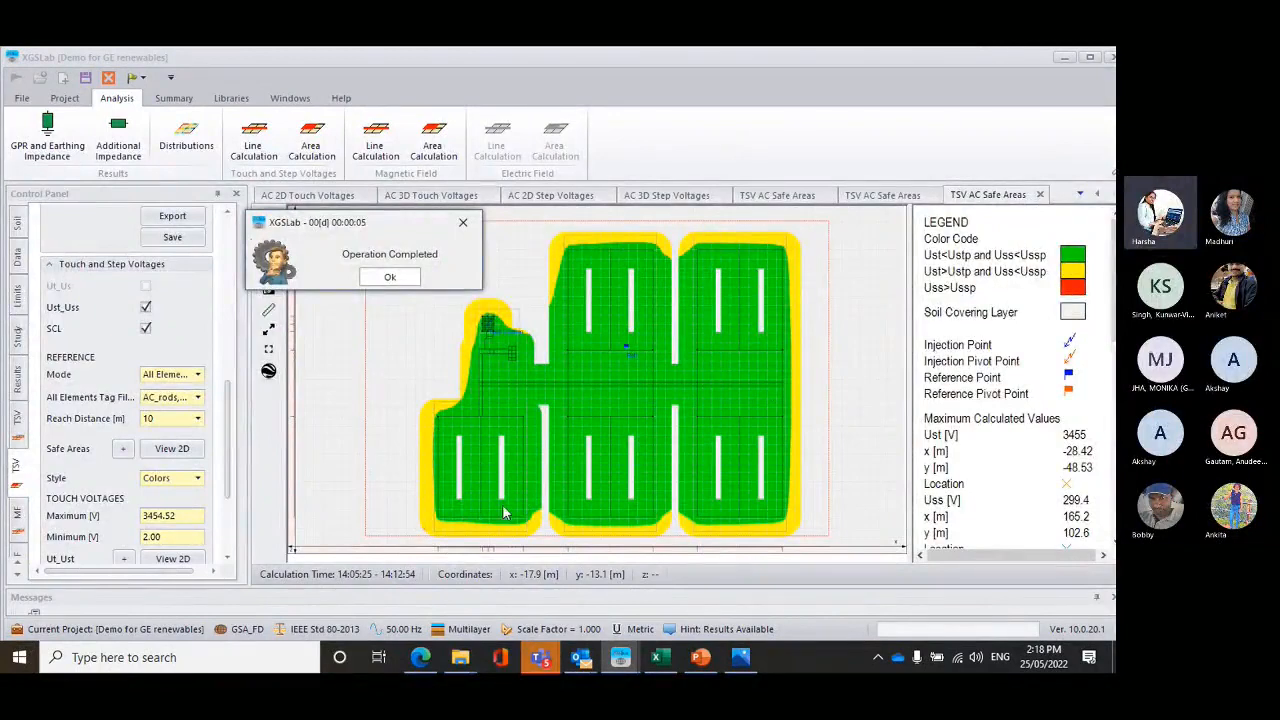
{"action": "left_click", "coordinate": [402, 281]}
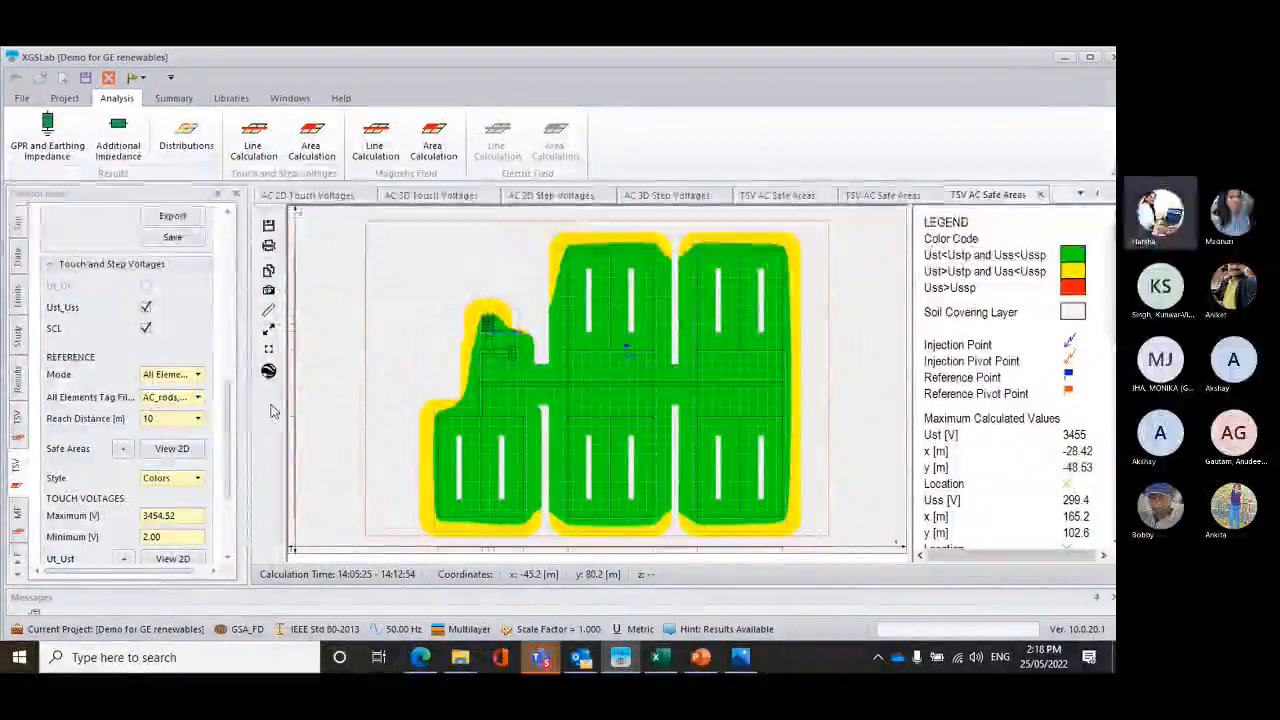
{"action": "scroll", "coordinate": [230, 436], "scroll_direction": "down", "scroll_amount": 3}
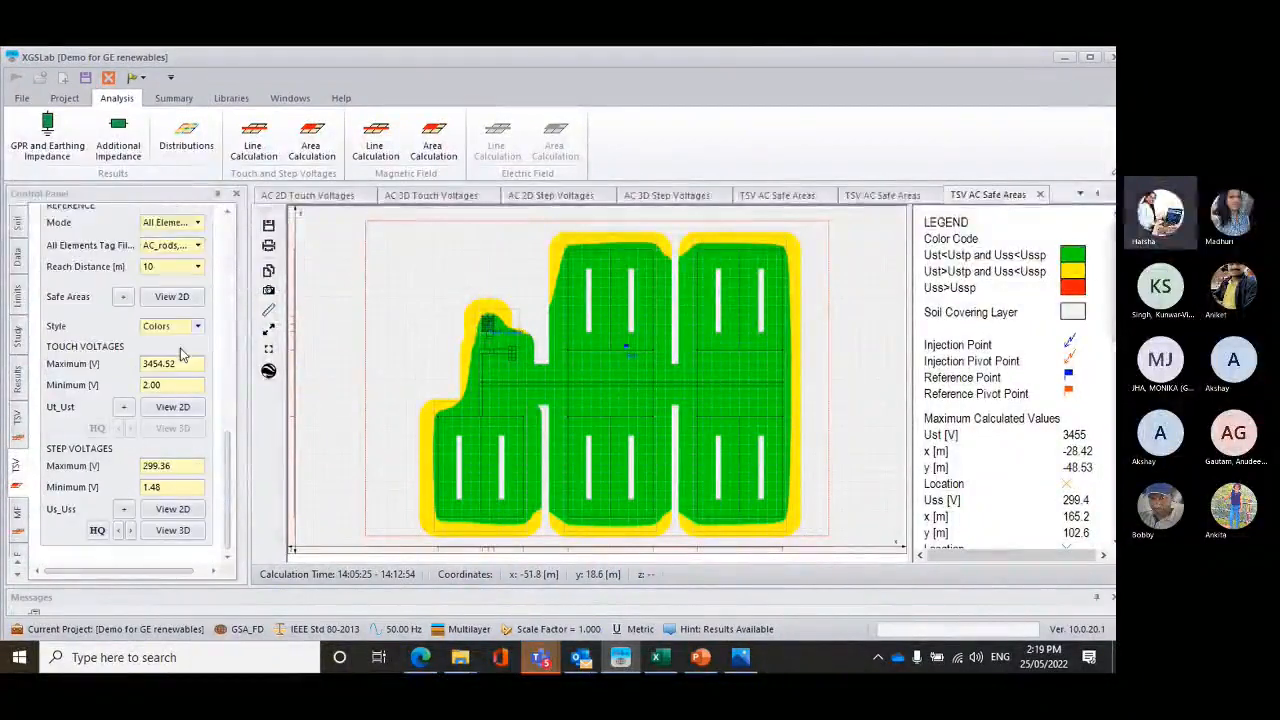
{"action": "left_click", "coordinate": [270, 292]}
{"action": "left_click", "coordinate": [586, 508]}
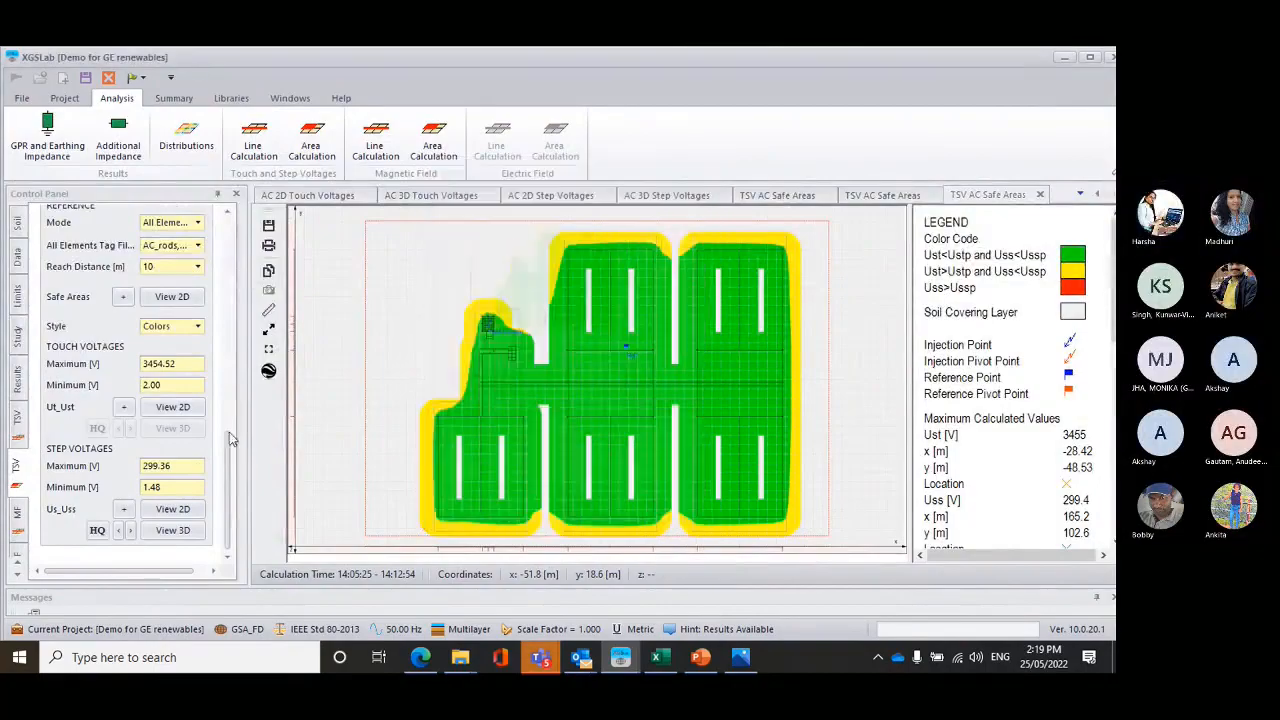
Plot the area's touch voltages in 2D, saving that plot as an image, and plot its step voltages in 2D
{"action": "left_click", "coordinate": [174, 407]}
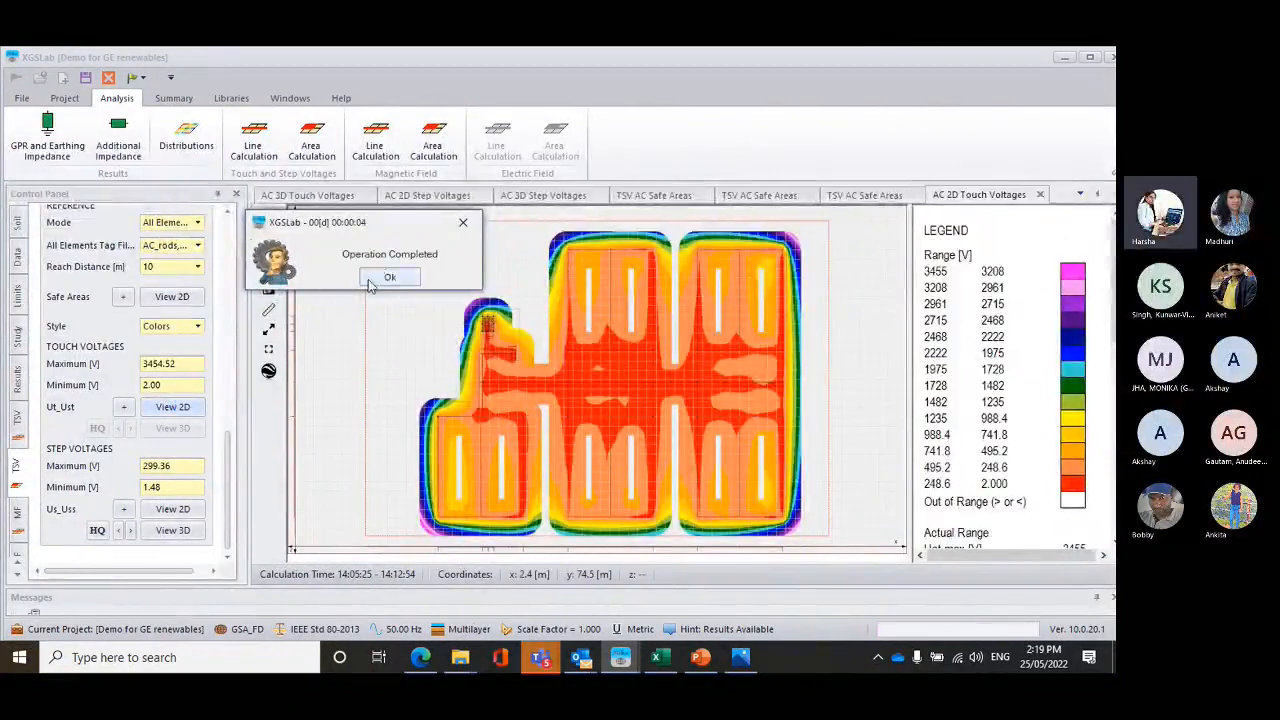
{"action": "left_click", "coordinate": [388, 276]}
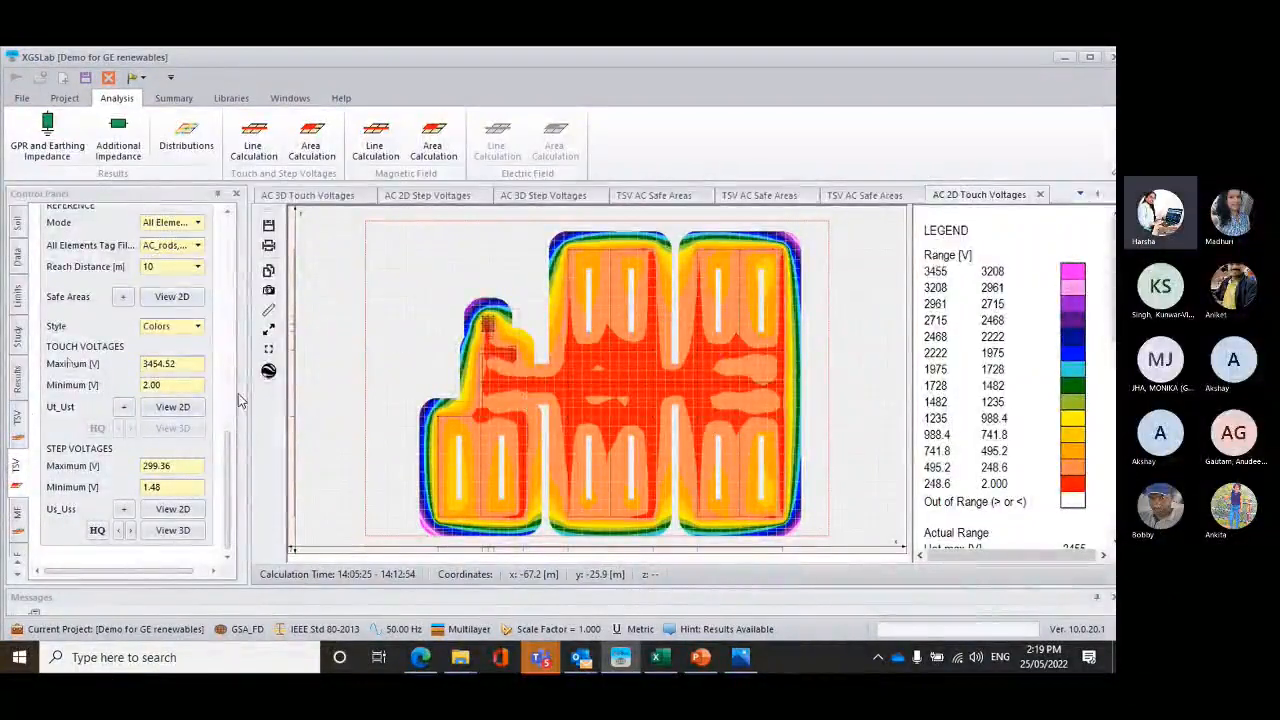
{"action": "left_click", "coordinate": [268, 290]}
{"action": "left_click", "coordinate": [586, 509]}
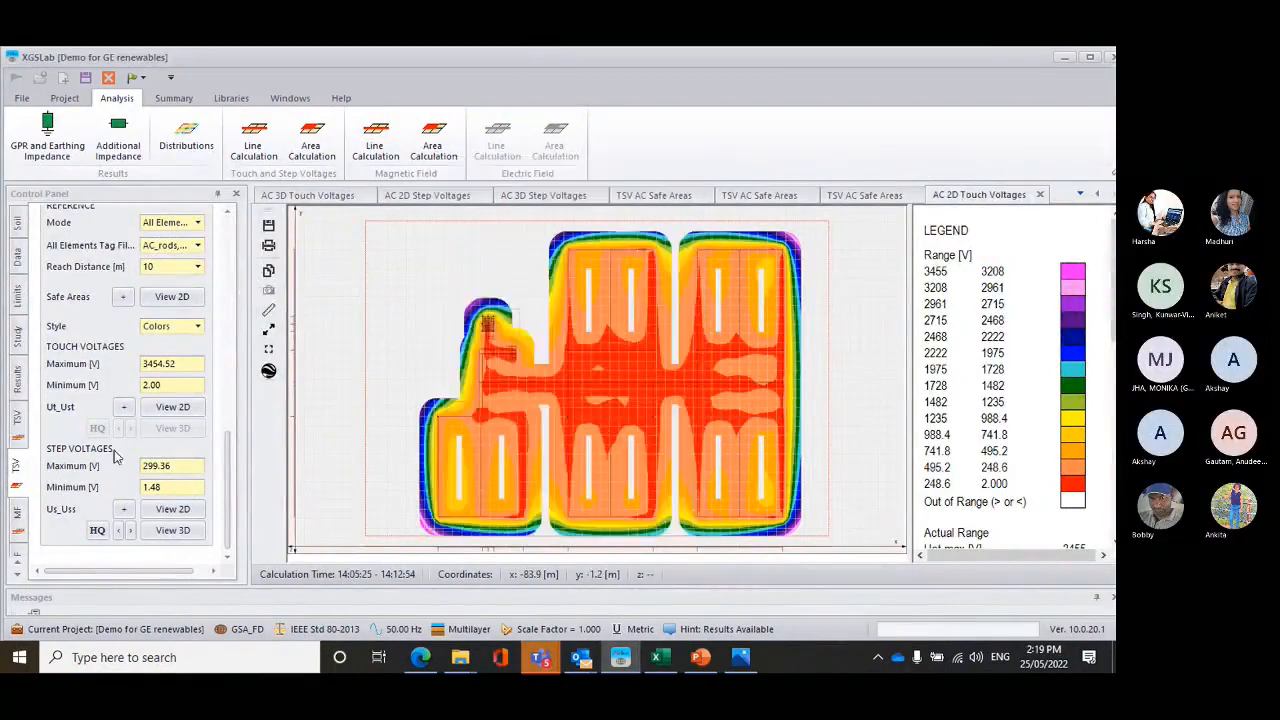
{"action": "left_click", "coordinate": [173, 511]}
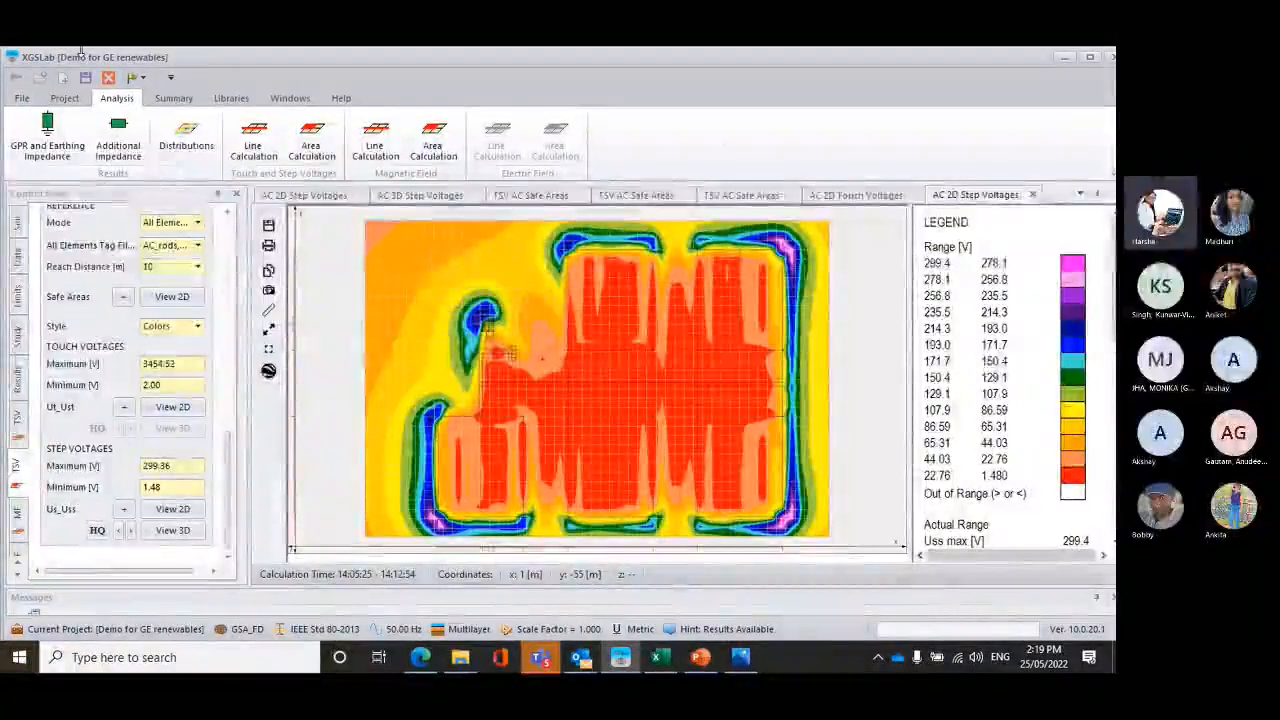
Generate the project report with all report sections included
{"action": "left_click", "coordinate": [176, 104]}
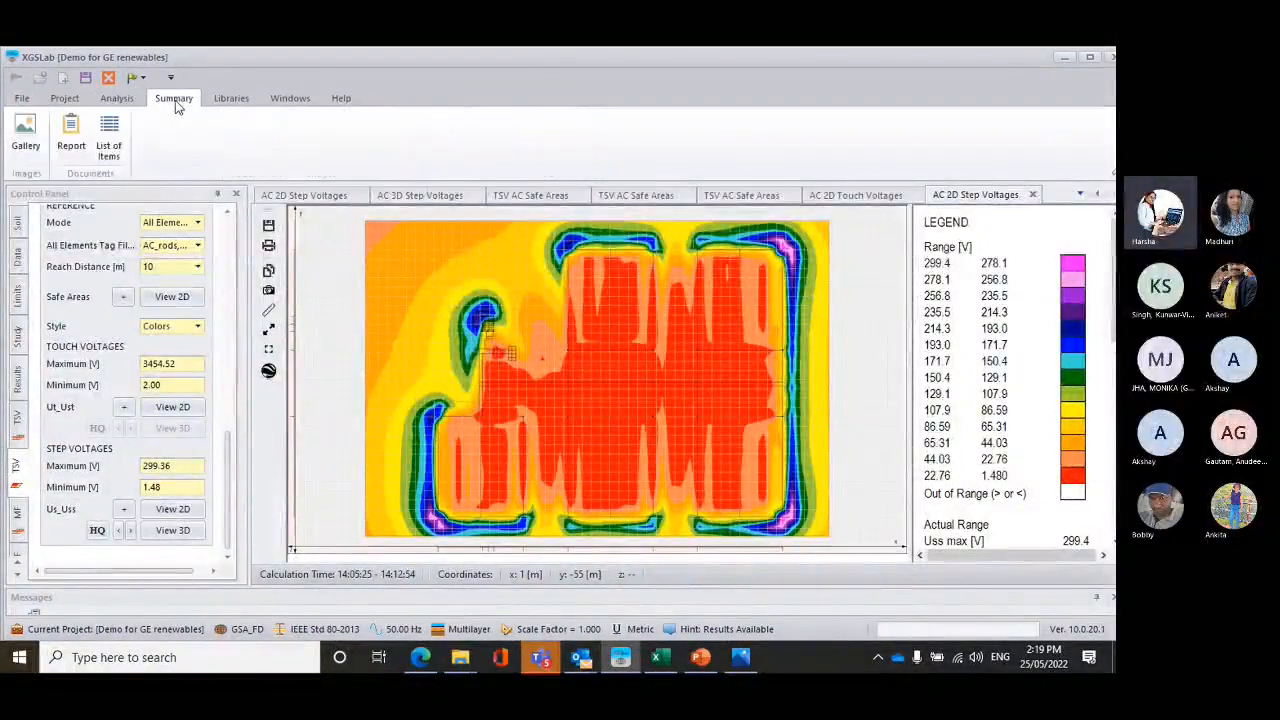
{"action": "left_click", "coordinate": [80, 132]}
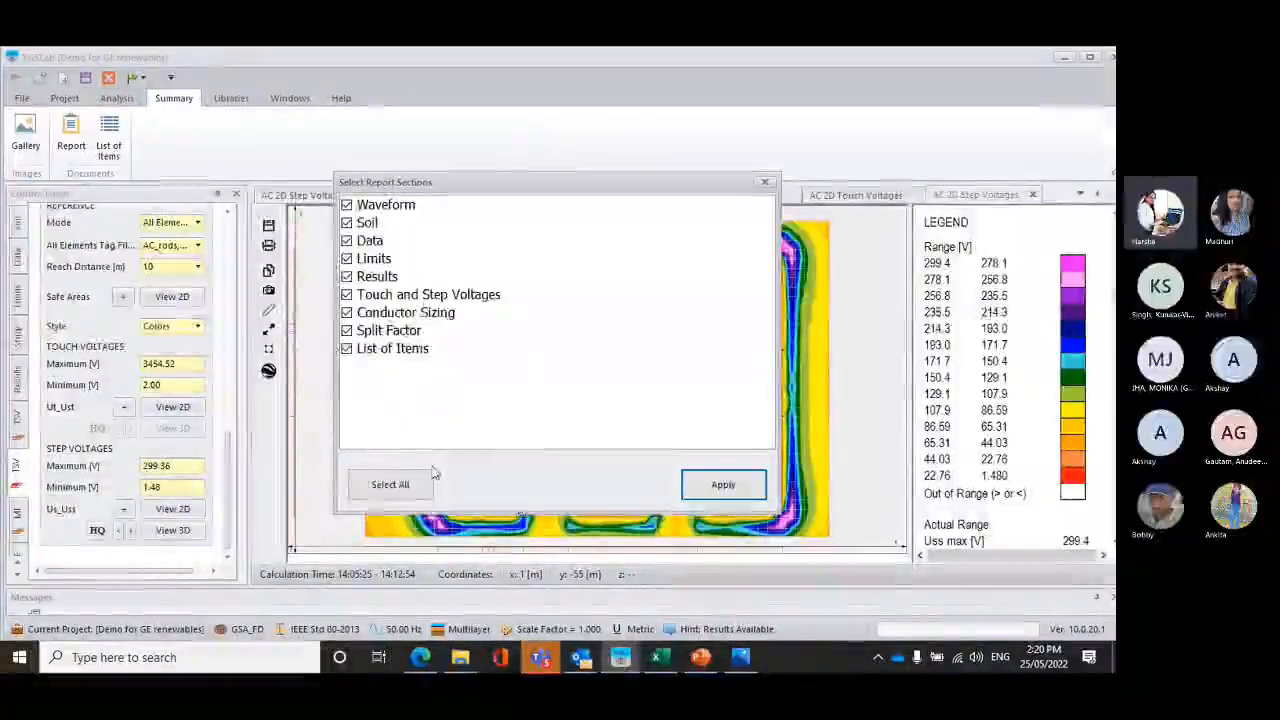
{"action": "left_click", "coordinate": [395, 485]}
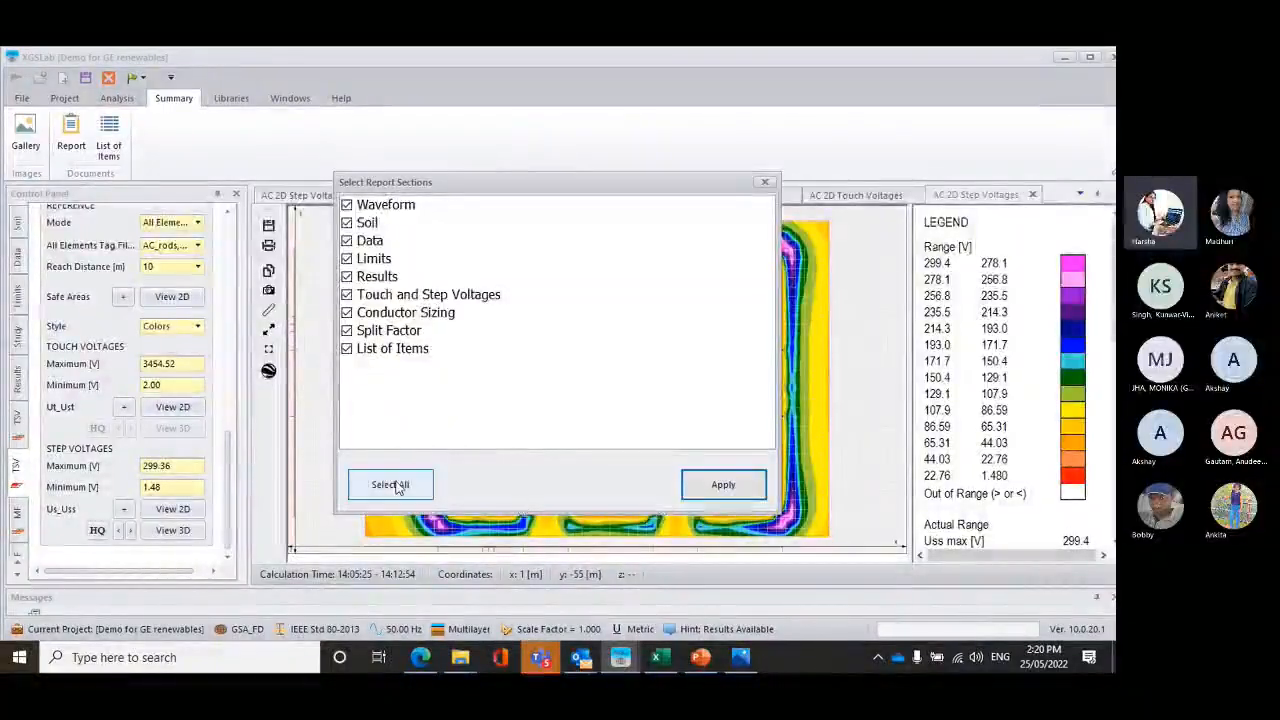
{"action": "left_click", "coordinate": [720, 486]}
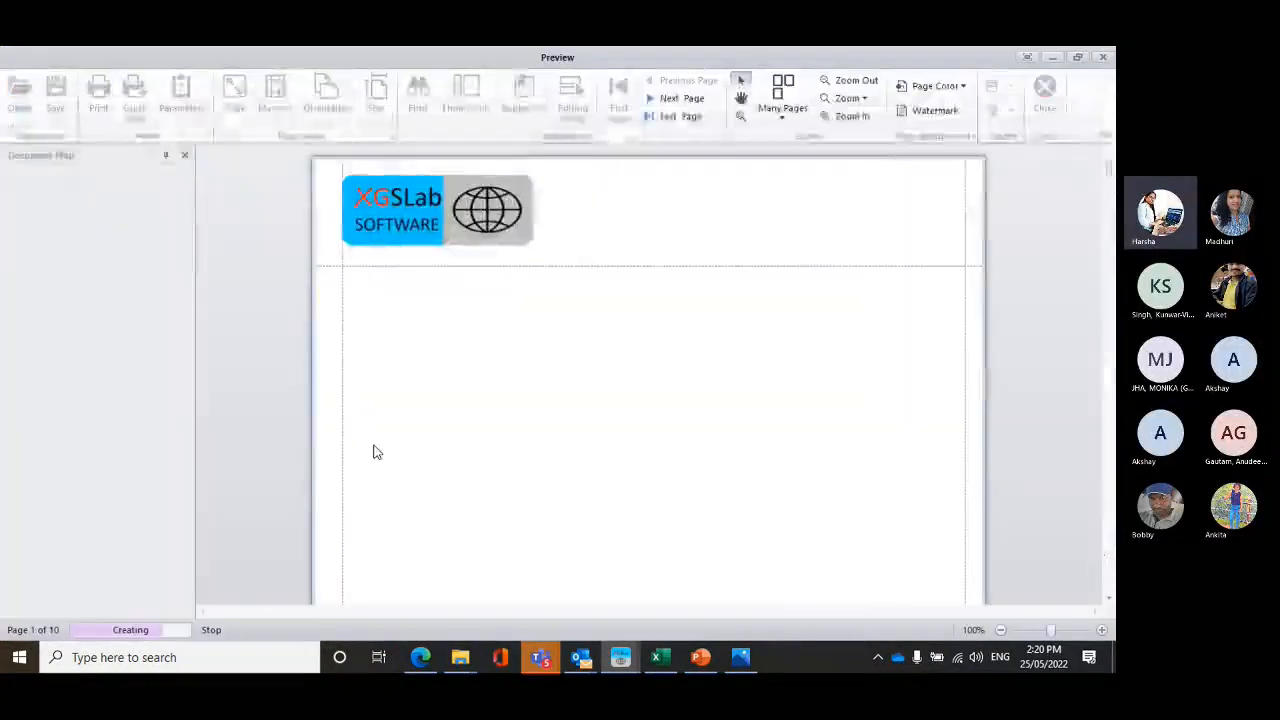
Review the report's module, general project data, waveform, measured soil values, soil layers and soil covering layer
{"action": "scroll", "coordinate": [540, 339], "scroll_direction": "down", "scroll_amount": 3}
{"action": "scroll", "coordinate": [540, 339], "scroll_direction": "down", "scroll_amount": 10}
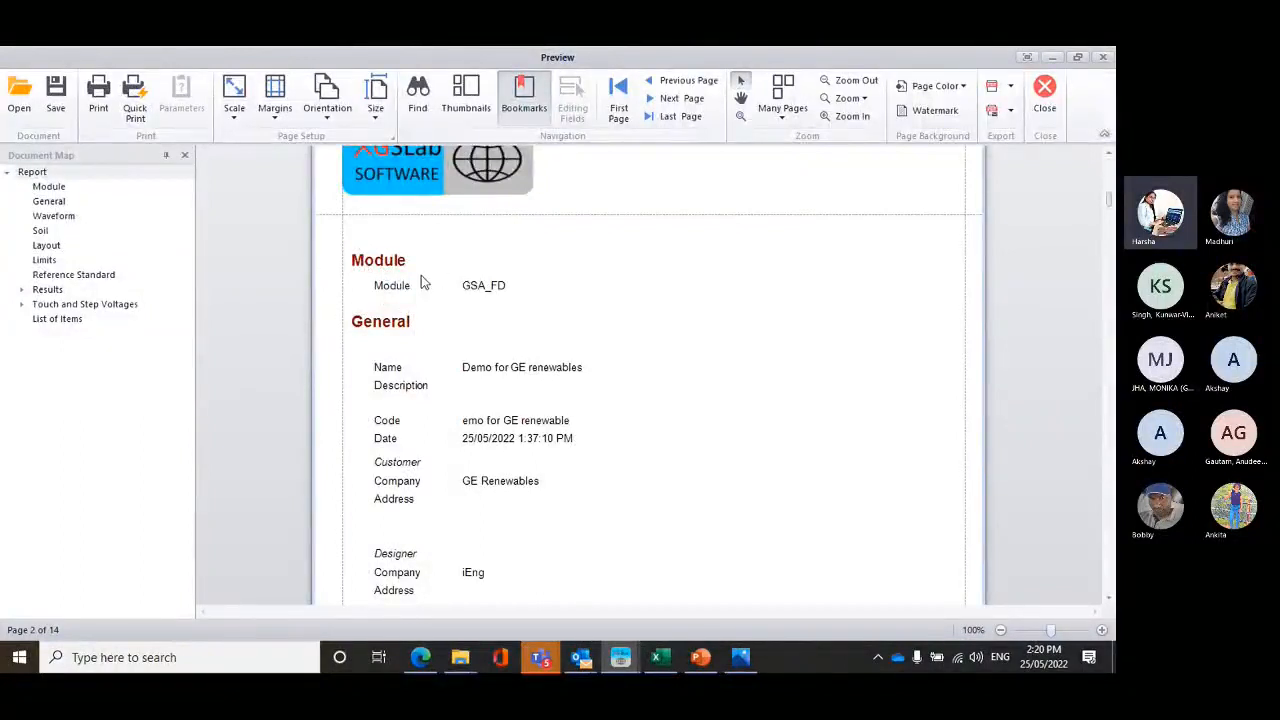
{"action": "scroll", "coordinate": [422, 283], "scroll_direction": "down", "scroll_amount": 1}
{"action": "scroll", "coordinate": [420, 280], "scroll_direction": "down", "scroll_amount": 1}
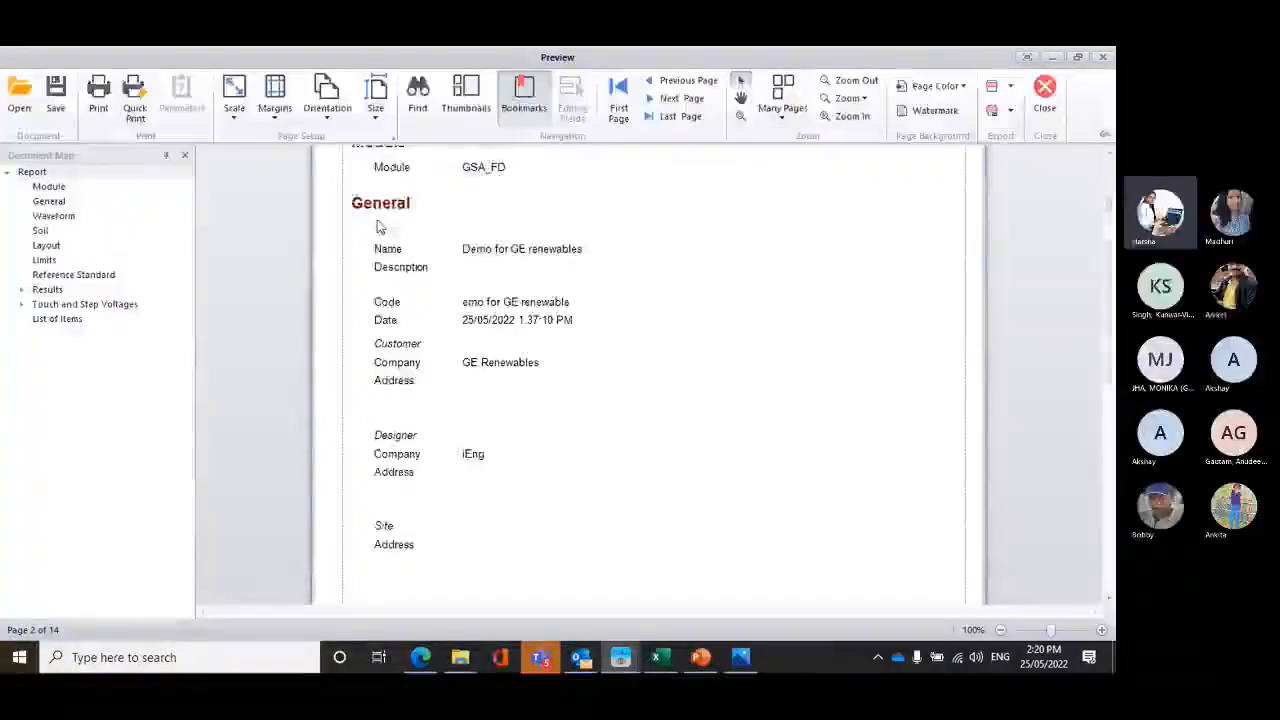
{"action": "scroll", "coordinate": [378, 227], "scroll_direction": "down", "scroll_amount": 5}
{"action": "scroll", "coordinate": [378, 227], "scroll_direction": "down", "scroll_amount": 8}
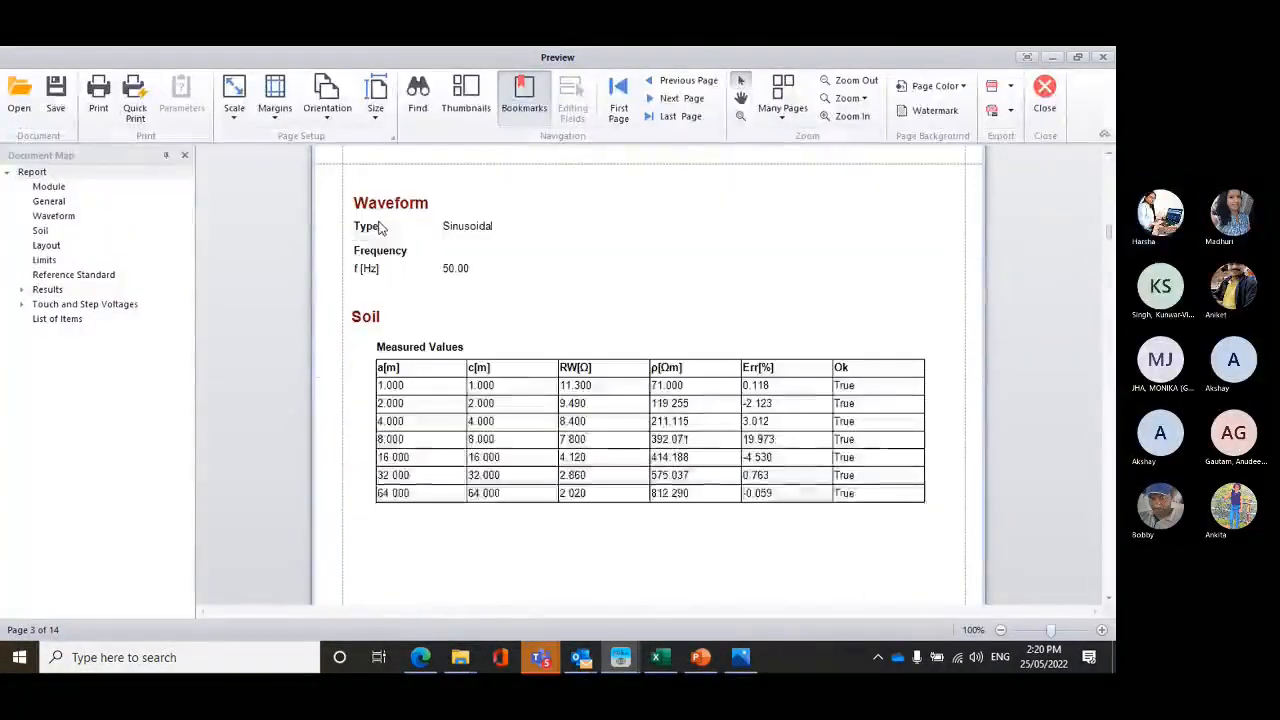
{"action": "scroll", "coordinate": [505, 276], "scroll_direction": "down", "scroll_amount": 4}
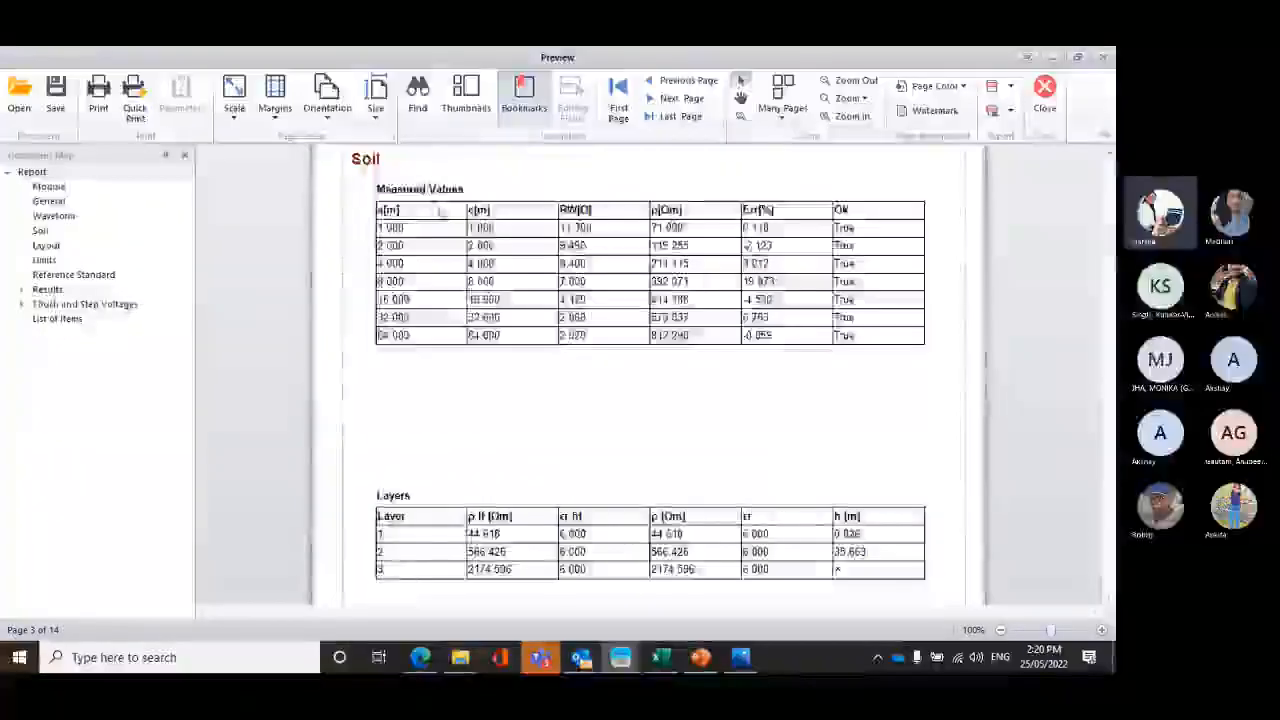
{"action": "scroll", "coordinate": [563, 297], "scroll_direction": "down", "scroll_amount": 5}
{"action": "scroll", "coordinate": [757, 374], "scroll_direction": "down", "scroll_amount": 4}
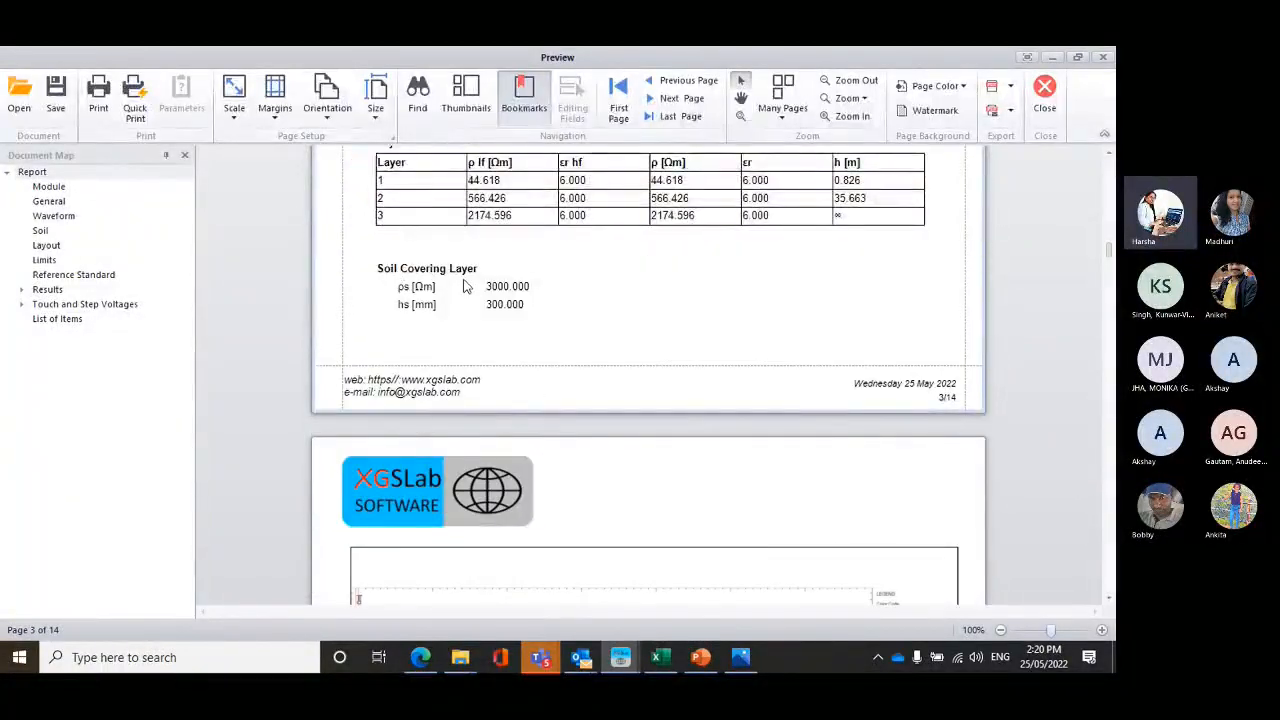
Review the report's soil model graph, electrode layout data, and IEEE Std 80-2013 limits table and curves
{"action": "scroll", "coordinate": [463, 286], "scroll_direction": "down", "scroll_amount": 3}
{"action": "scroll", "coordinate": [625, 272], "scroll_direction": "down", "scroll_amount": 10}
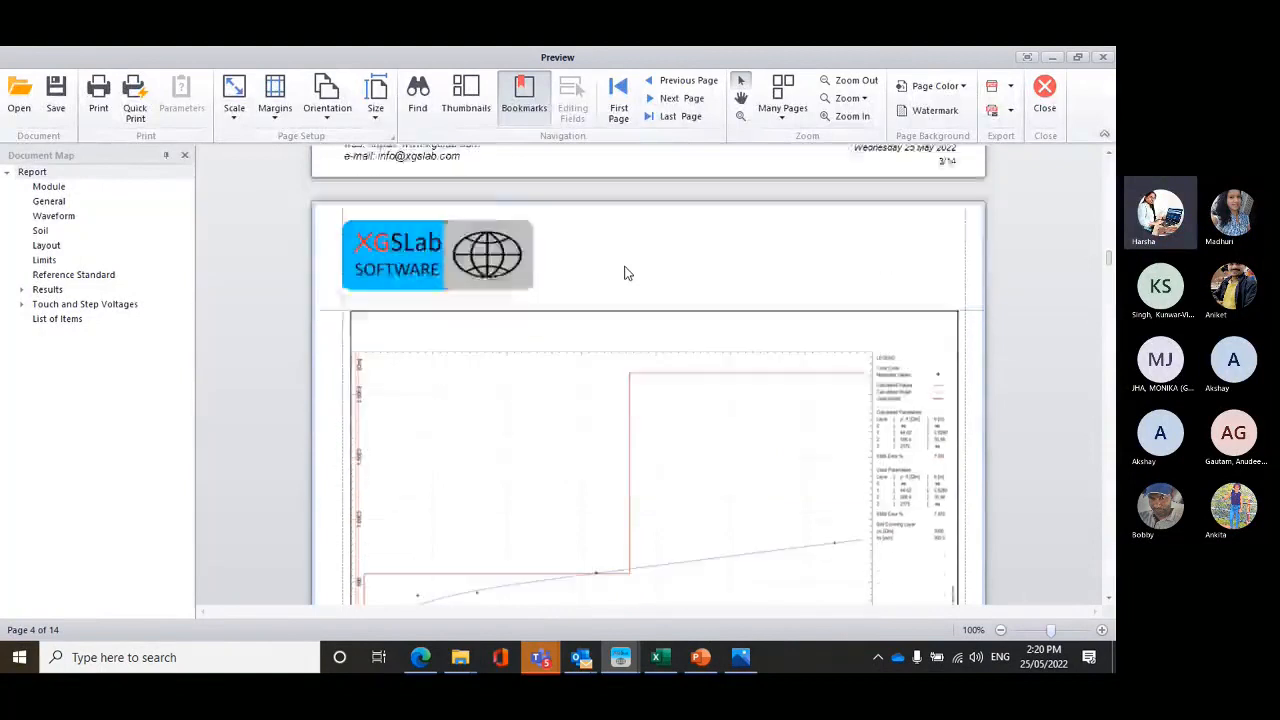
{"action": "scroll", "coordinate": [448, 280], "scroll_direction": "down", "scroll_amount": 4}
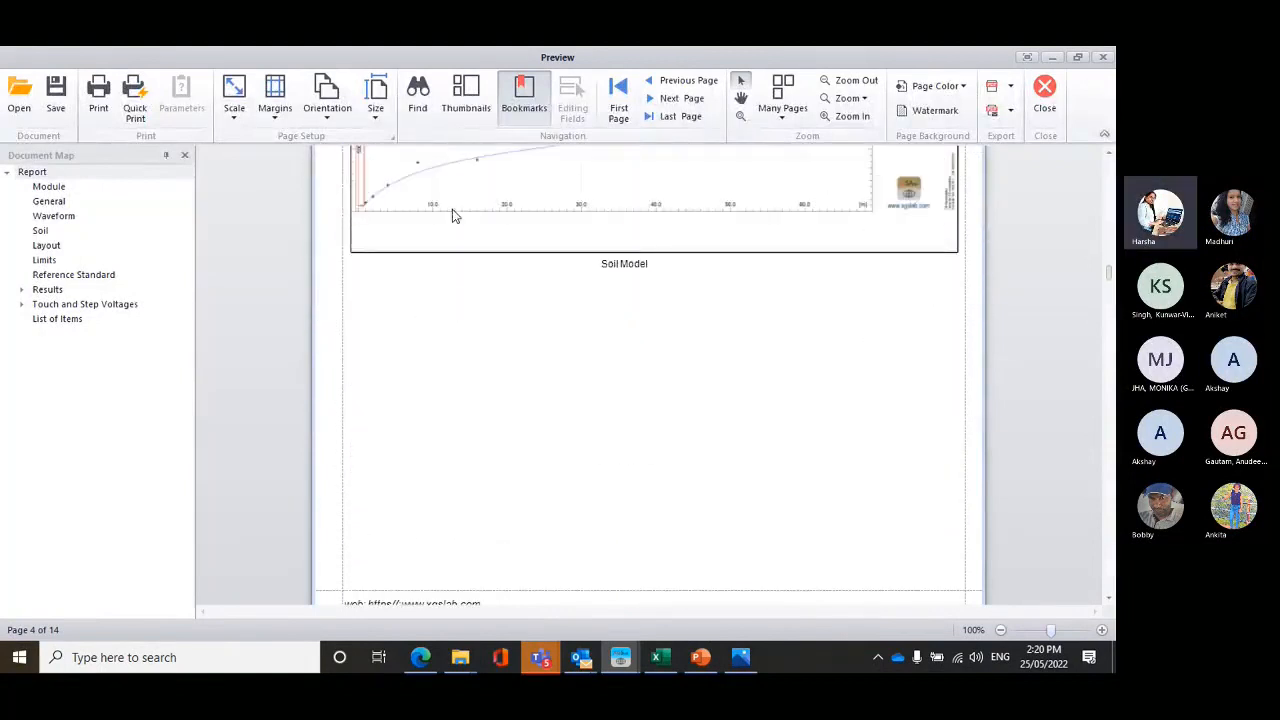
{"action": "scroll", "coordinate": [540, 340], "scroll_direction": "up", "scroll_amount": 9}
{"action": "scroll", "coordinate": [559, 338], "scroll_direction": "down", "scroll_amount": 20}
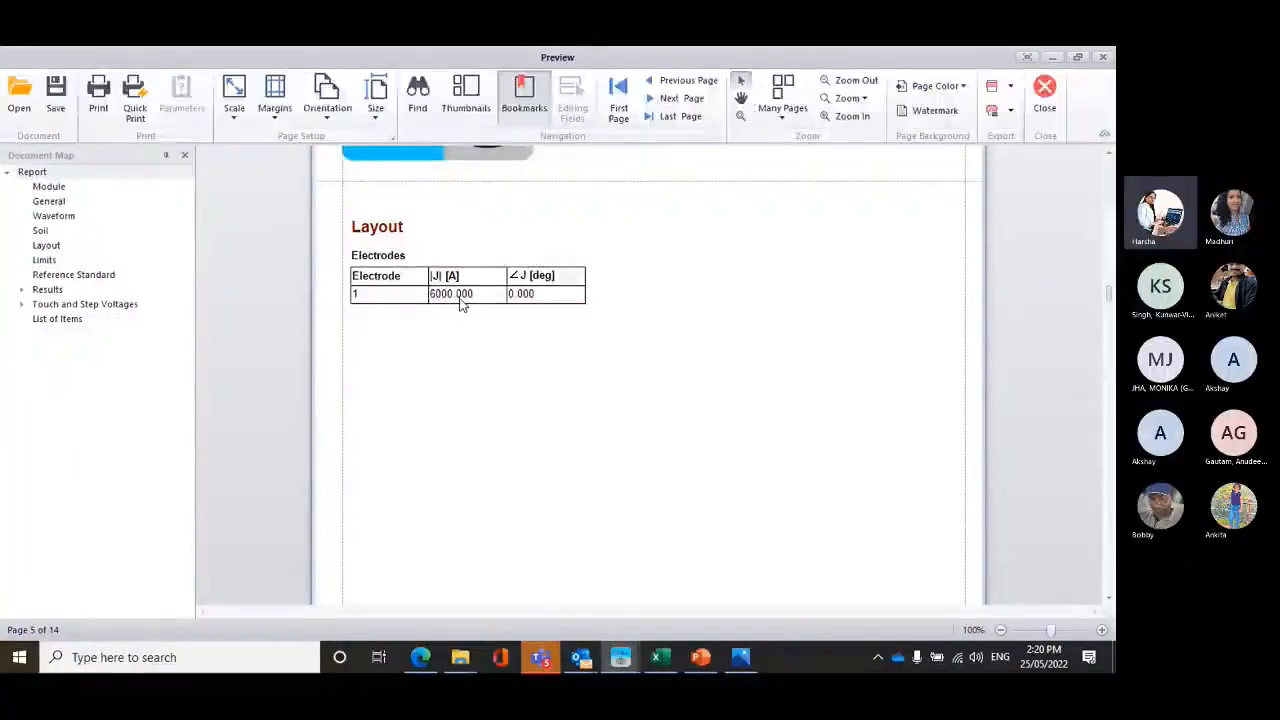
{"action": "scroll", "coordinate": [461, 305], "scroll_direction": "down", "scroll_amount": 10}
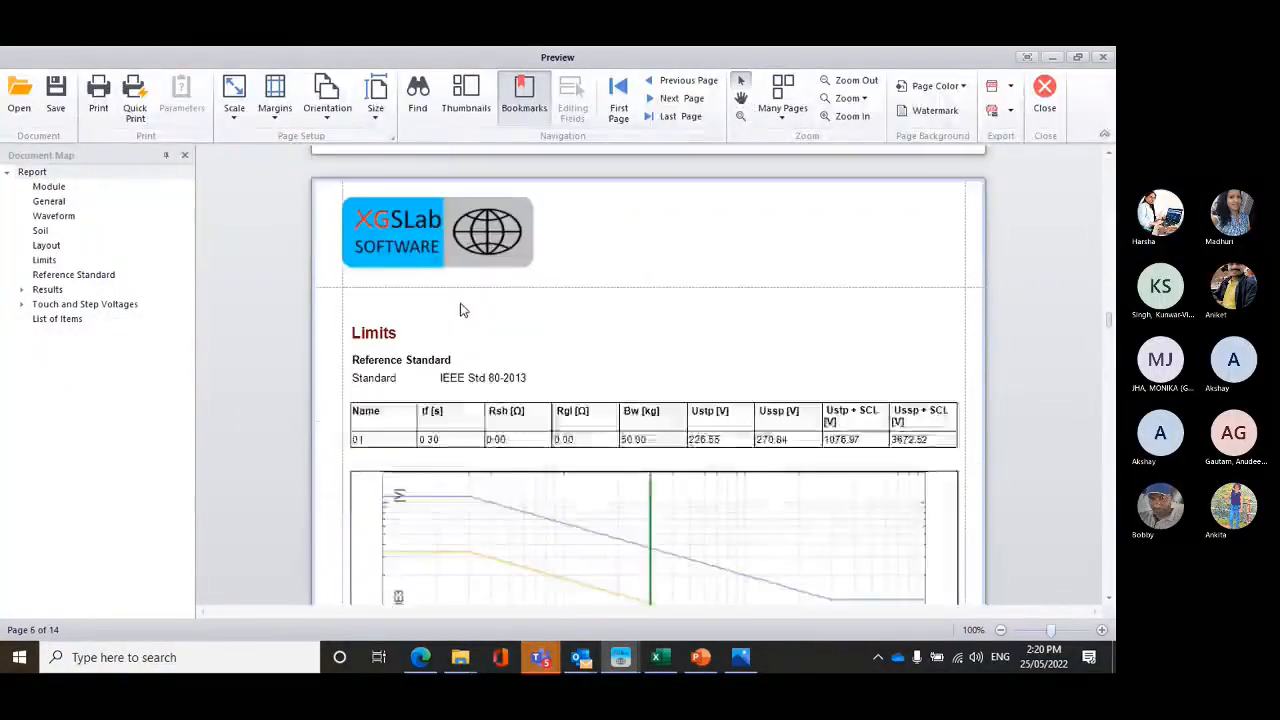
{"action": "scroll", "coordinate": [466, 345], "scroll_direction": "down", "scroll_amount": 4}
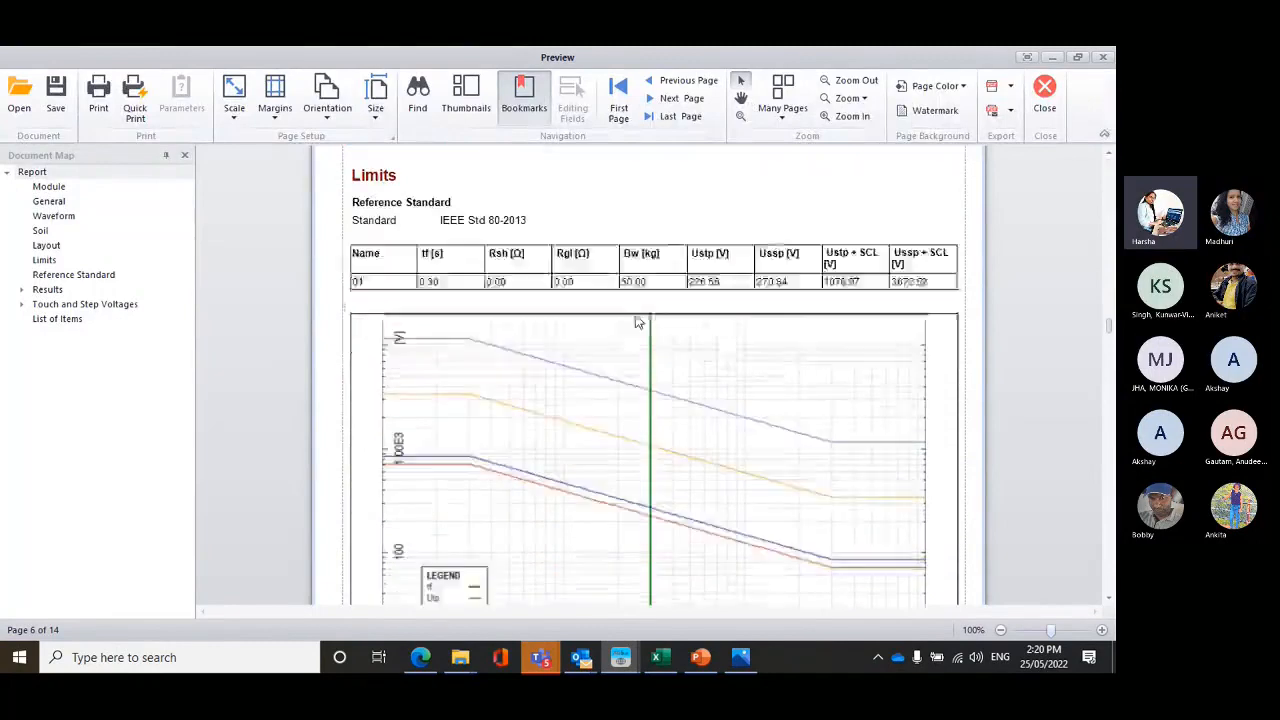
Review the report's GPR and earthing impedance results and its additional impedance table
{"action": "scroll", "coordinate": [636, 322], "scroll_direction": "down", "scroll_amount": 8}
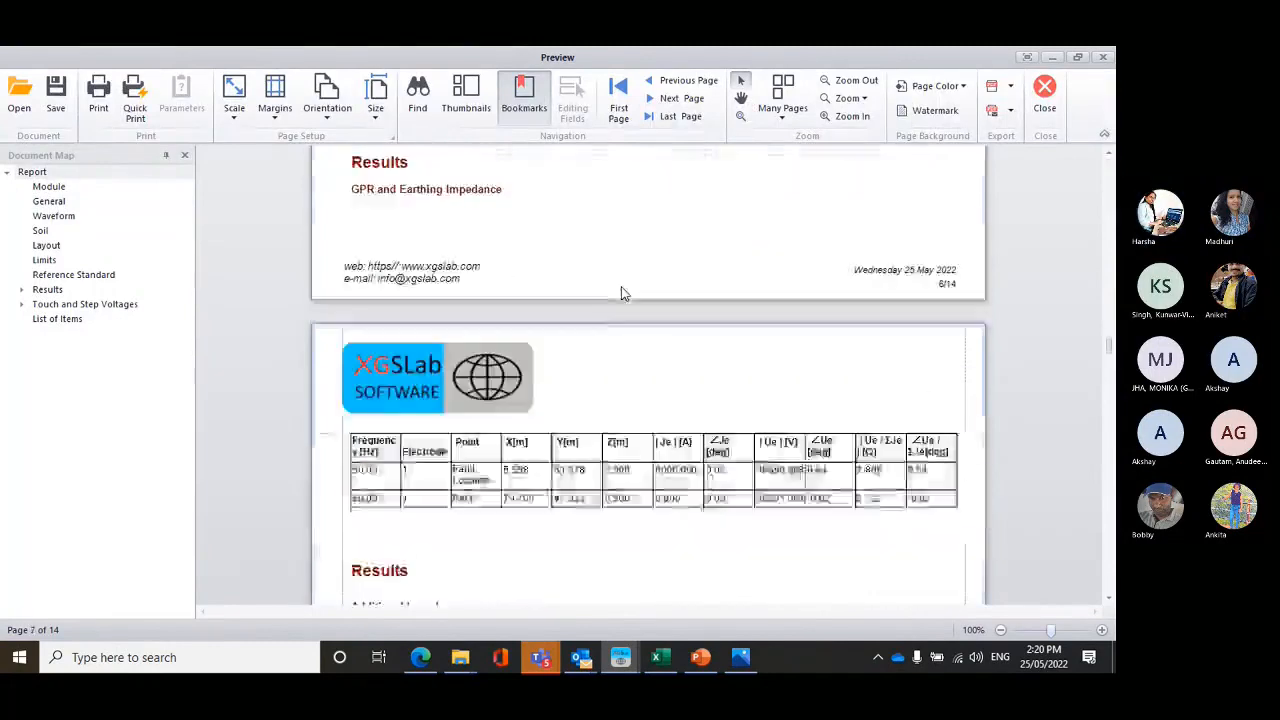
{"action": "scroll", "coordinate": [616, 292], "scroll_direction": "down", "scroll_amount": 2}
{"action": "scroll", "coordinate": [611, 291], "scroll_direction": "up", "scroll_amount": 2}
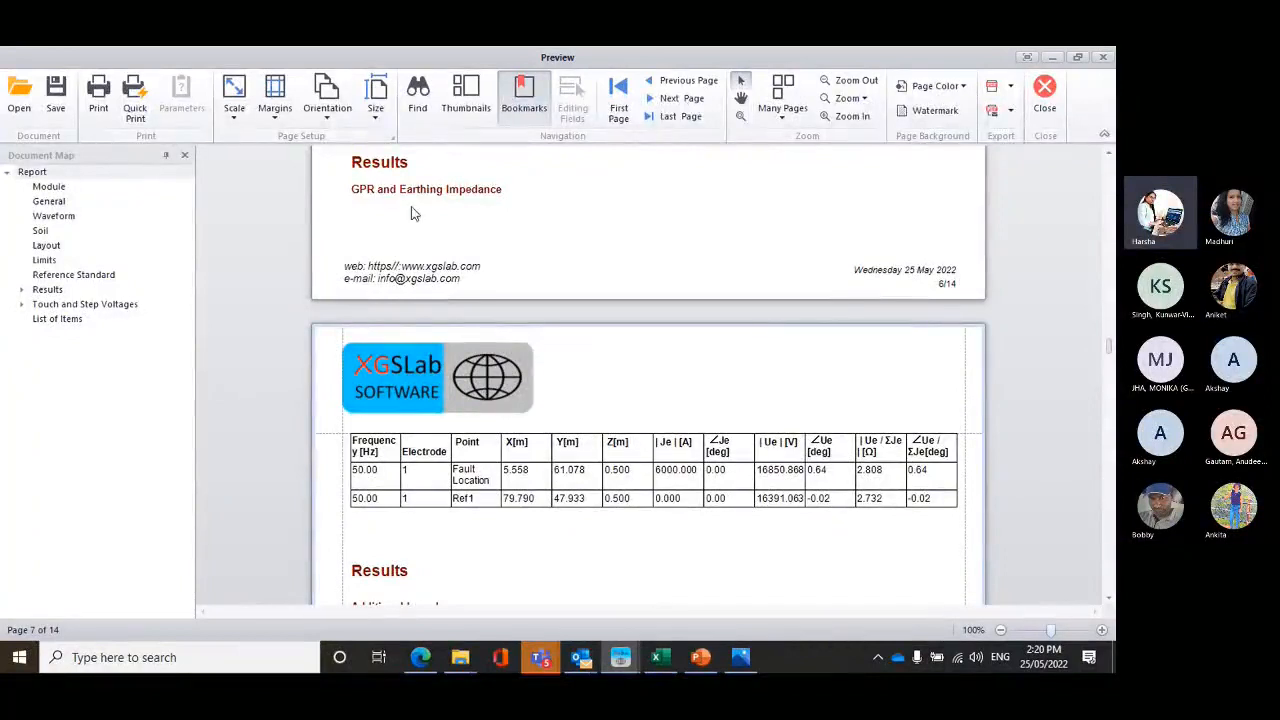
{"action": "scroll", "coordinate": [588, 487], "scroll_direction": "down", "scroll_amount": 5}
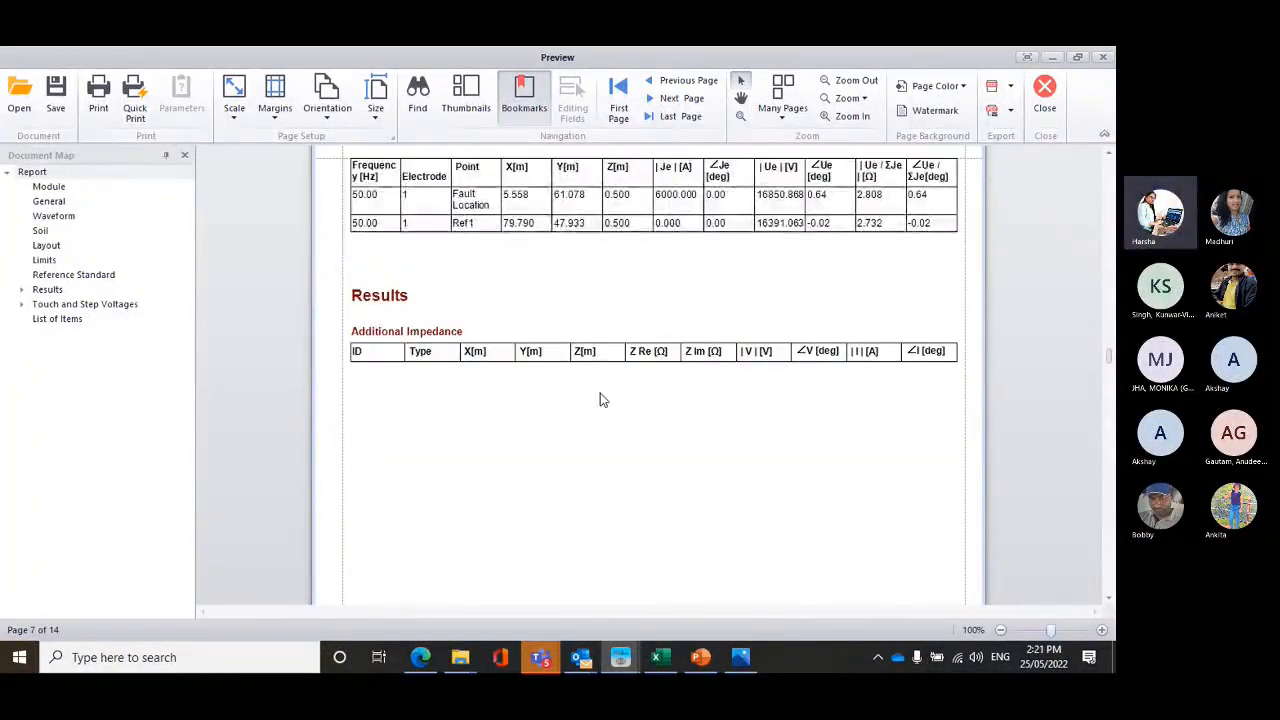
{"action": "scroll", "coordinate": [648, 398], "scroll_direction": "down", "scroll_amount": 1}
Review the report's potential distribution graphs, the touch and step voltage area plots, and the list of items
{"action": "scroll", "coordinate": [494, 323], "scroll_direction": "down", "scroll_amount": 15}
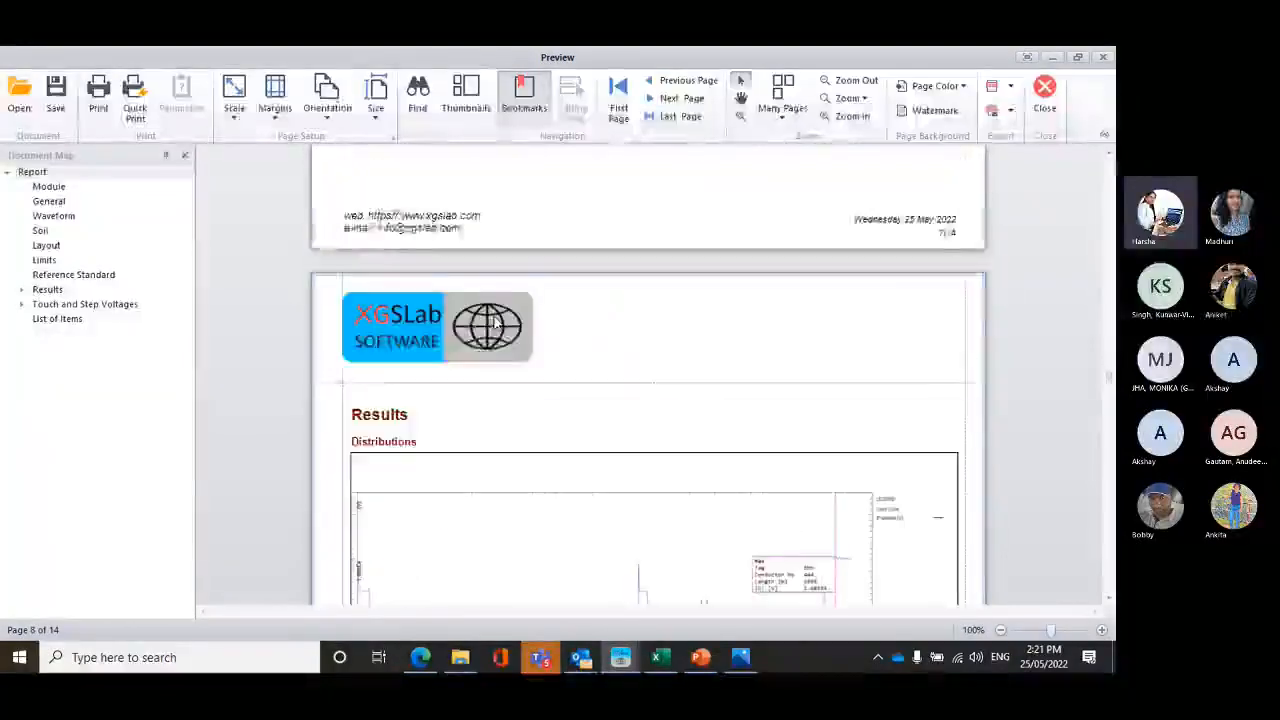
{"action": "scroll", "coordinate": [400, 300], "scroll_direction": "down", "scroll_amount": 15}
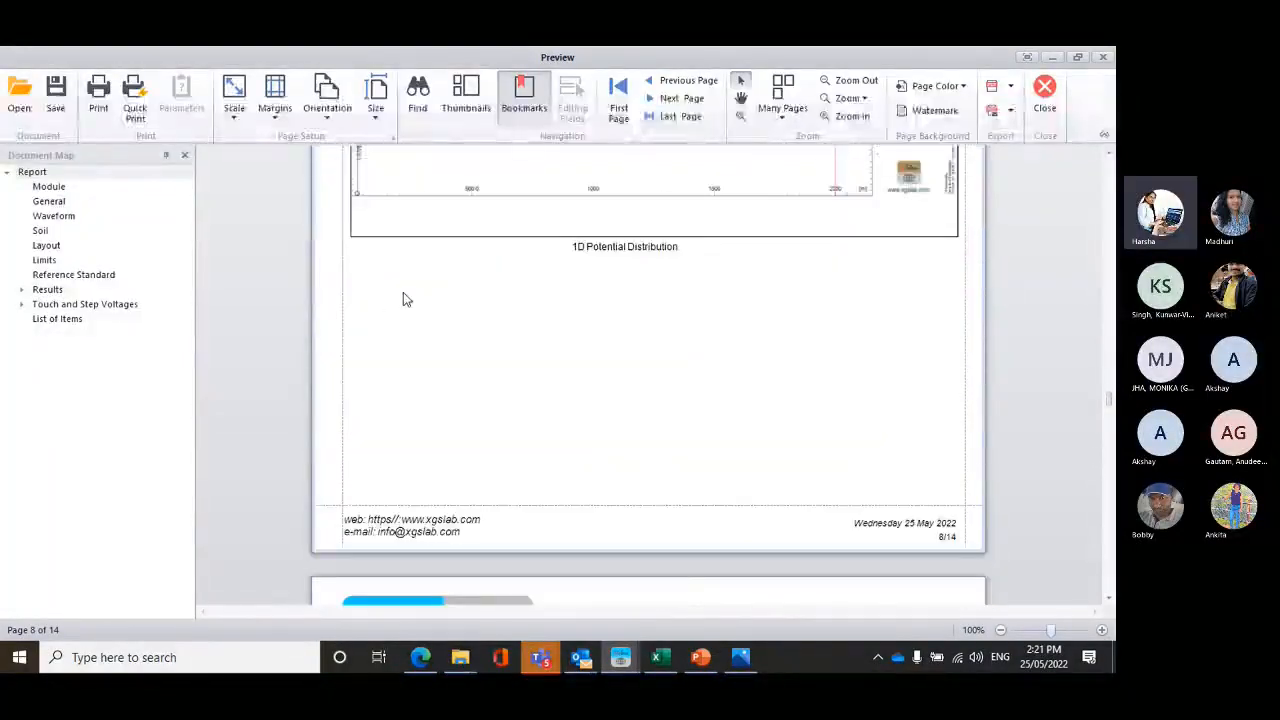
{"action": "scroll", "coordinate": [403, 301], "scroll_direction": "down", "scroll_amount": 15}
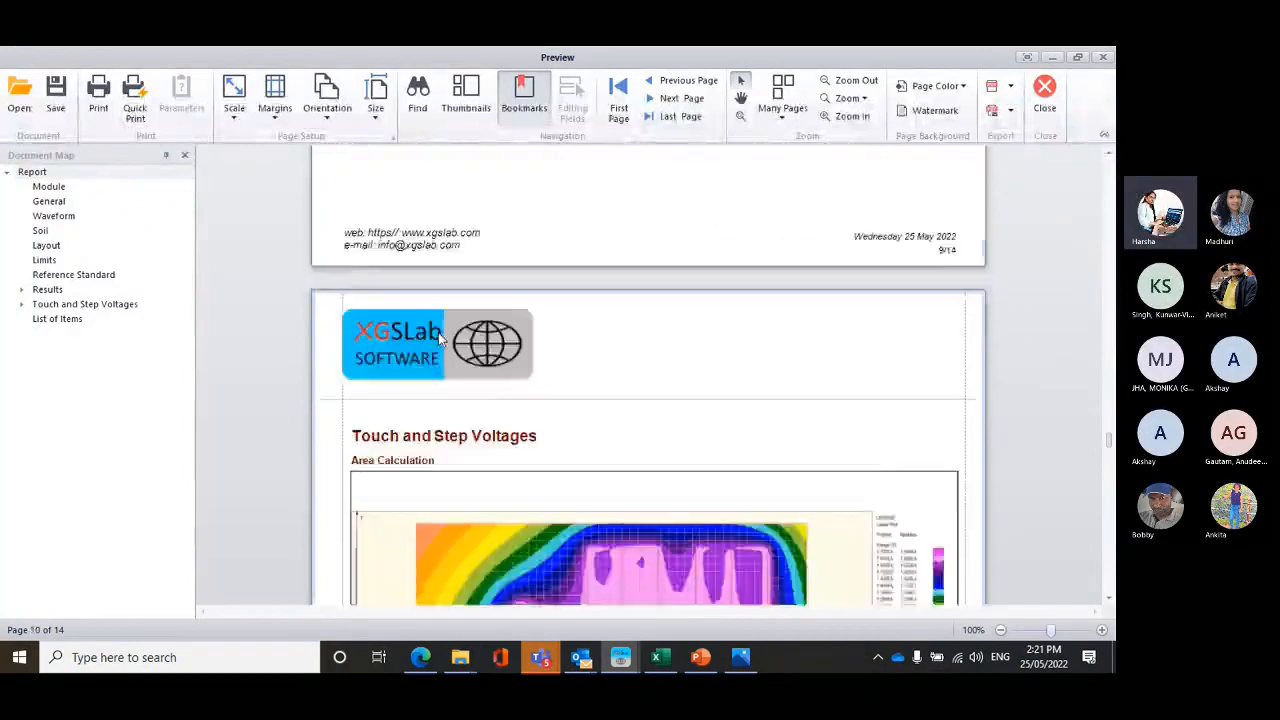
{"action": "scroll", "coordinate": [458, 333], "scroll_direction": "down", "scroll_amount": 15}
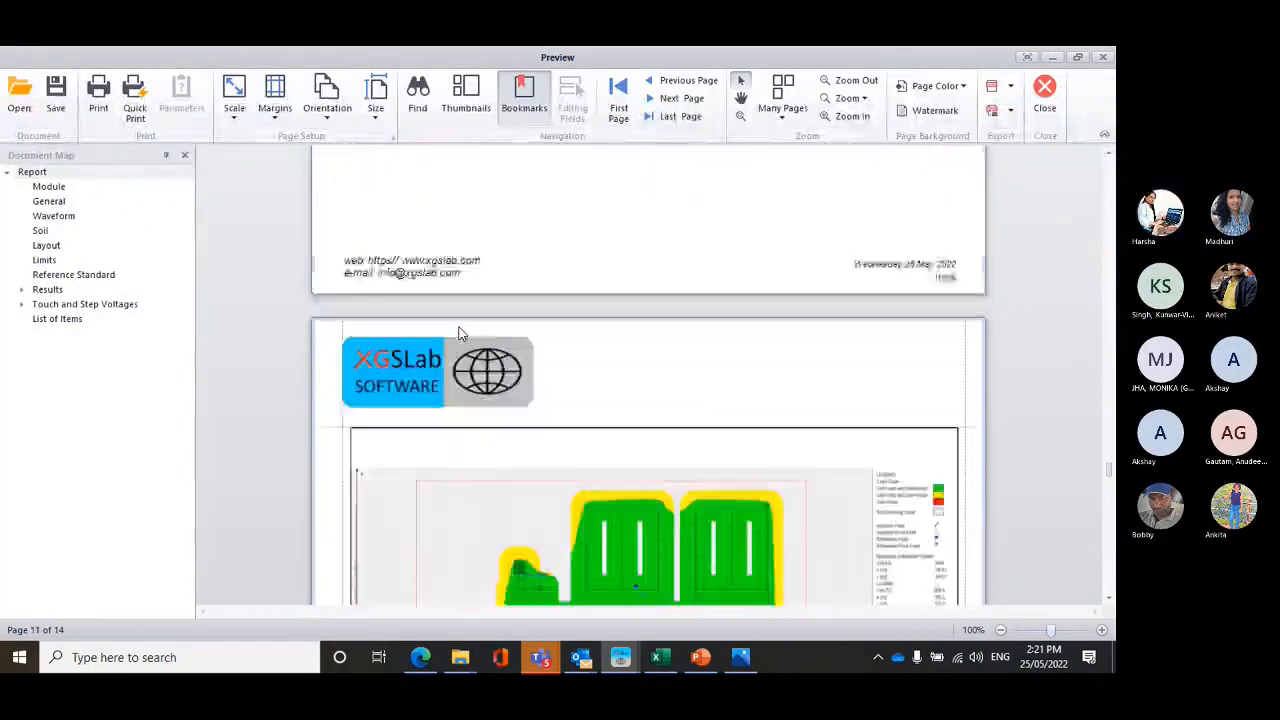
{"action": "scroll", "coordinate": [458, 333], "scroll_direction": "down", "scroll_amount": 15}
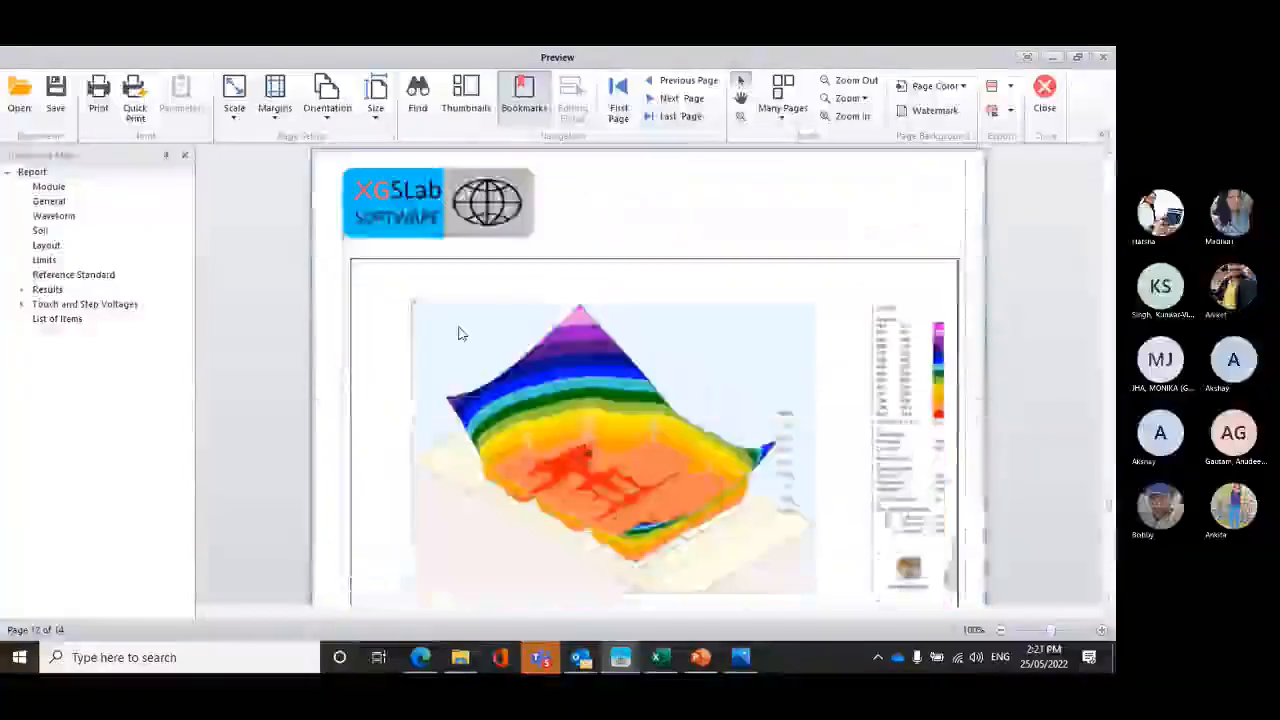
{"action": "scroll", "coordinate": [461, 333], "scroll_direction": "down", "scroll_amount": 15}
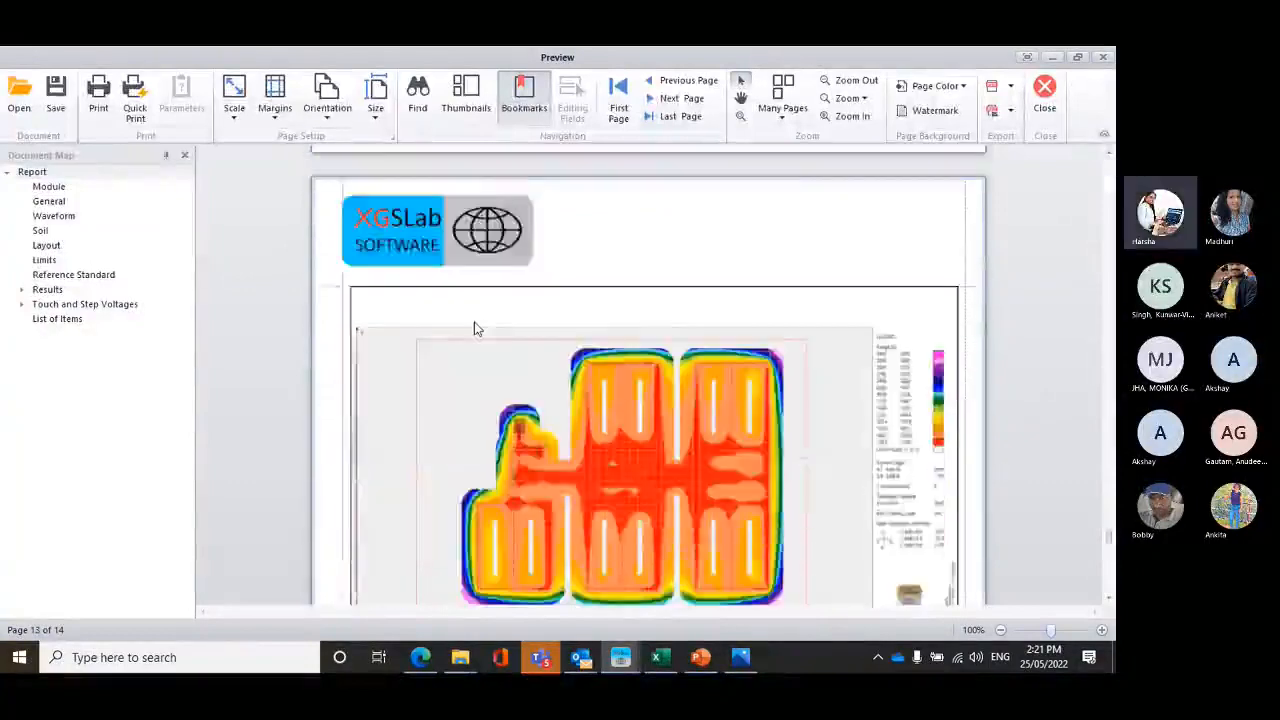
{"action": "scroll", "coordinate": [476, 329], "scroll_direction": "down", "scroll_amount": 12}
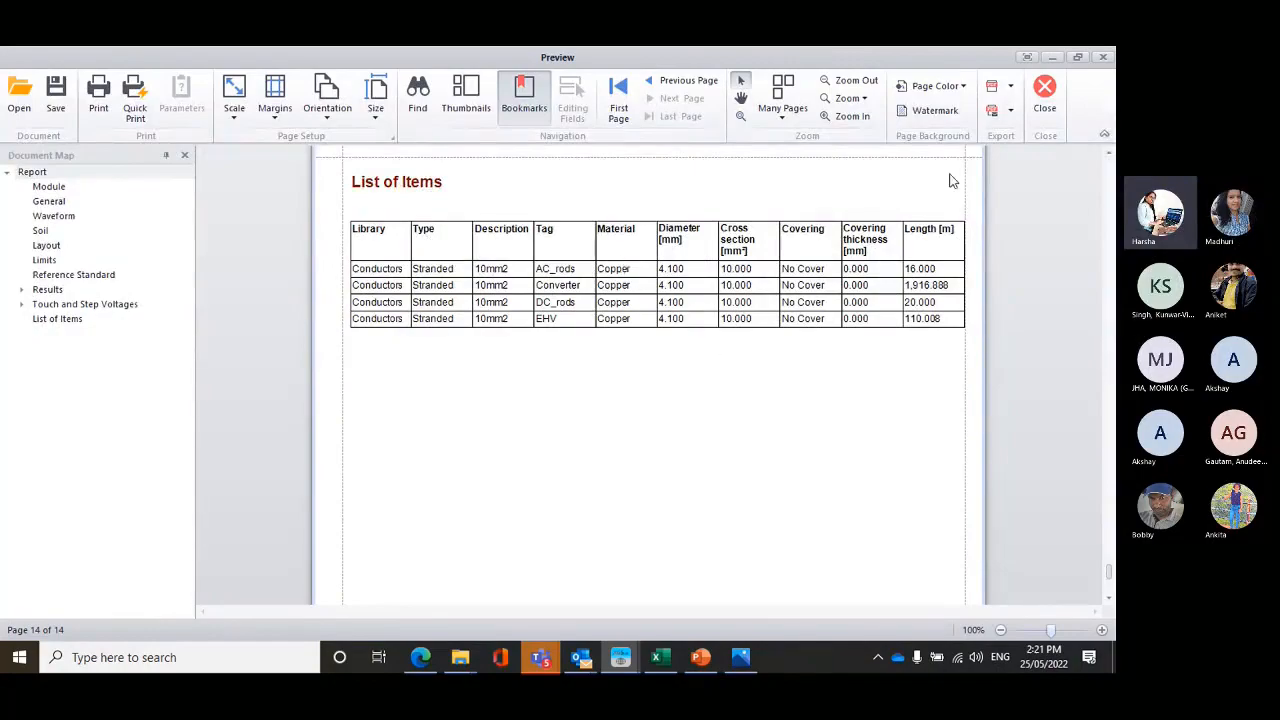
Check which file formats the report can be exported to, and close the report preview without exporting
{"action": "left_click", "coordinate": [1010, 86]}
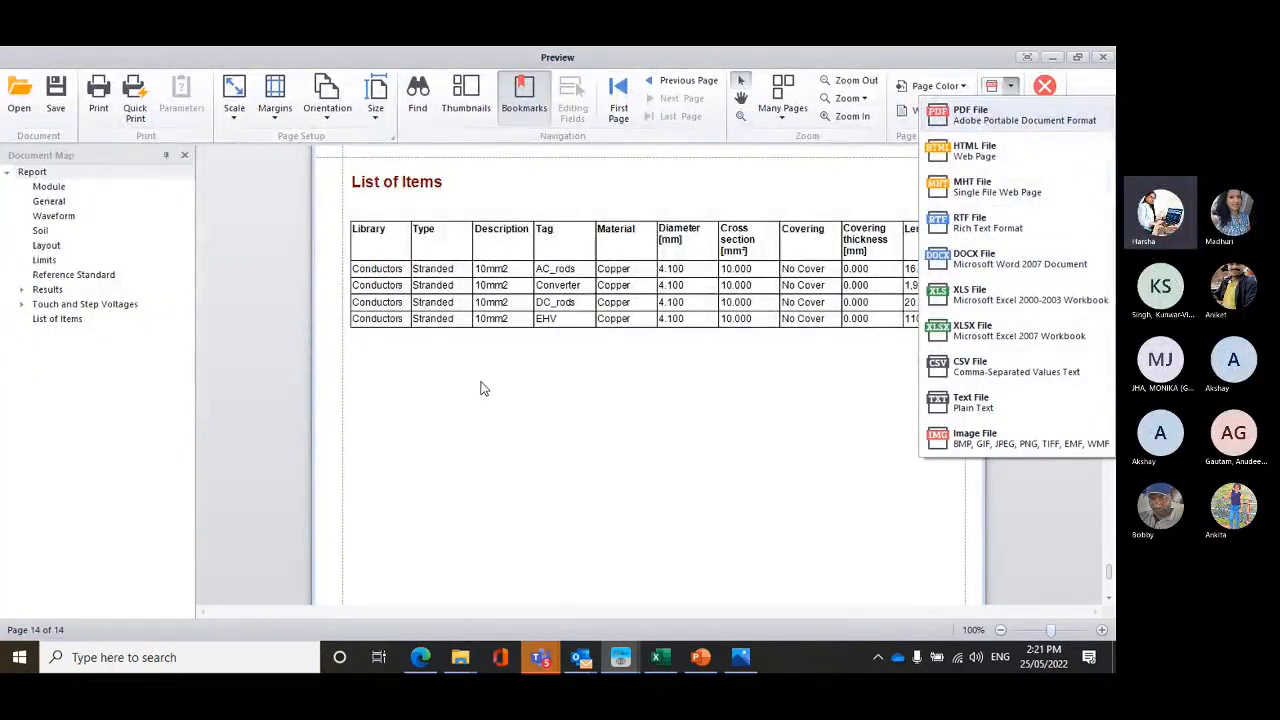
{"action": "left_click", "coordinate": [792, 170]}
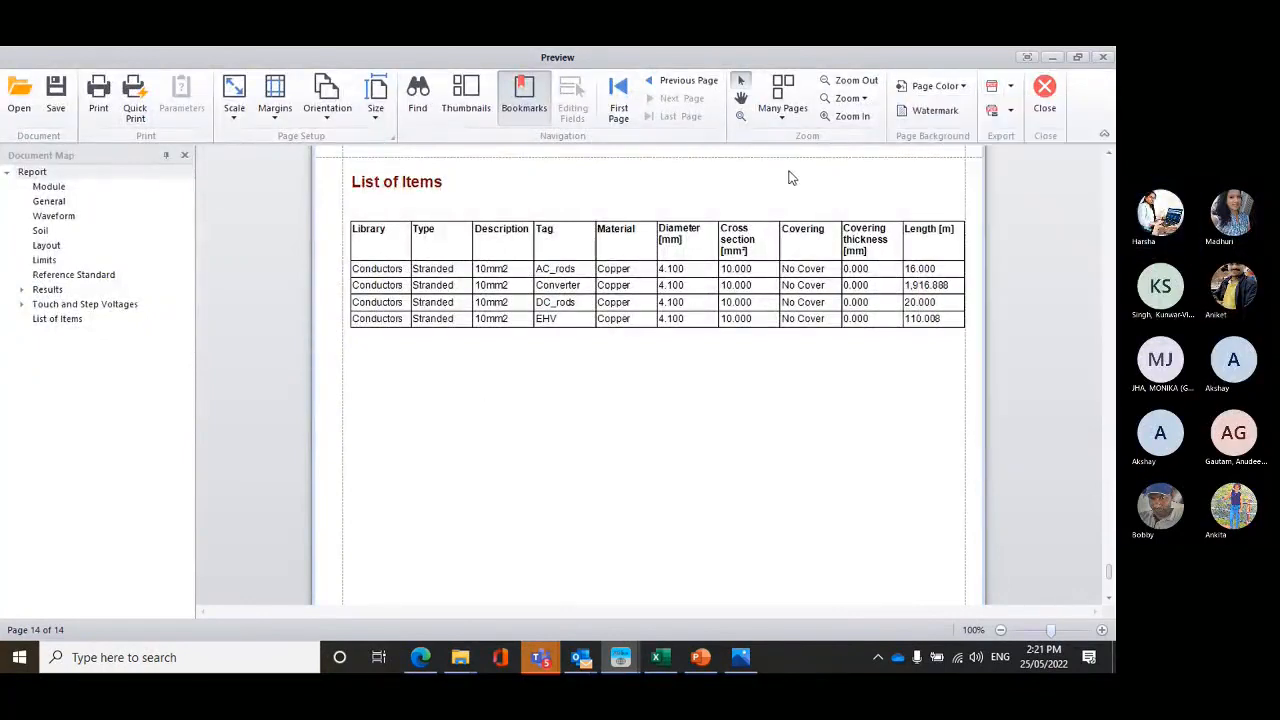
{"action": "left_click", "coordinate": [1048, 87]}
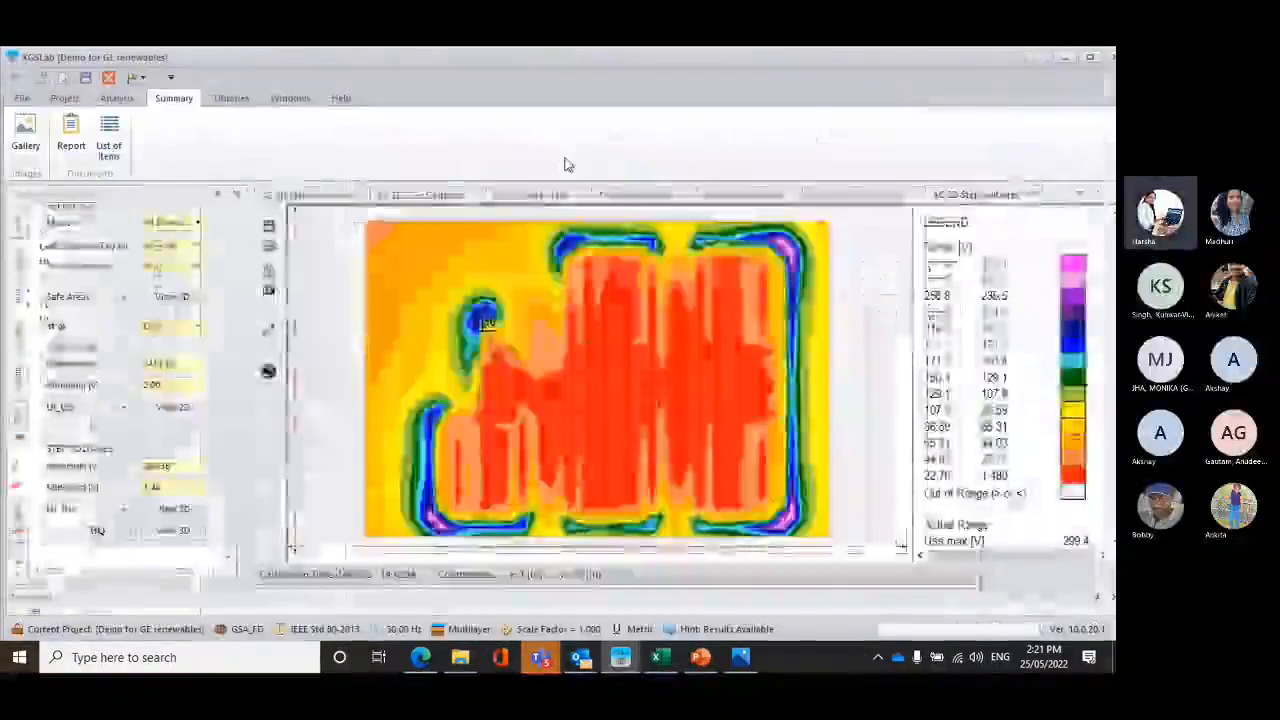